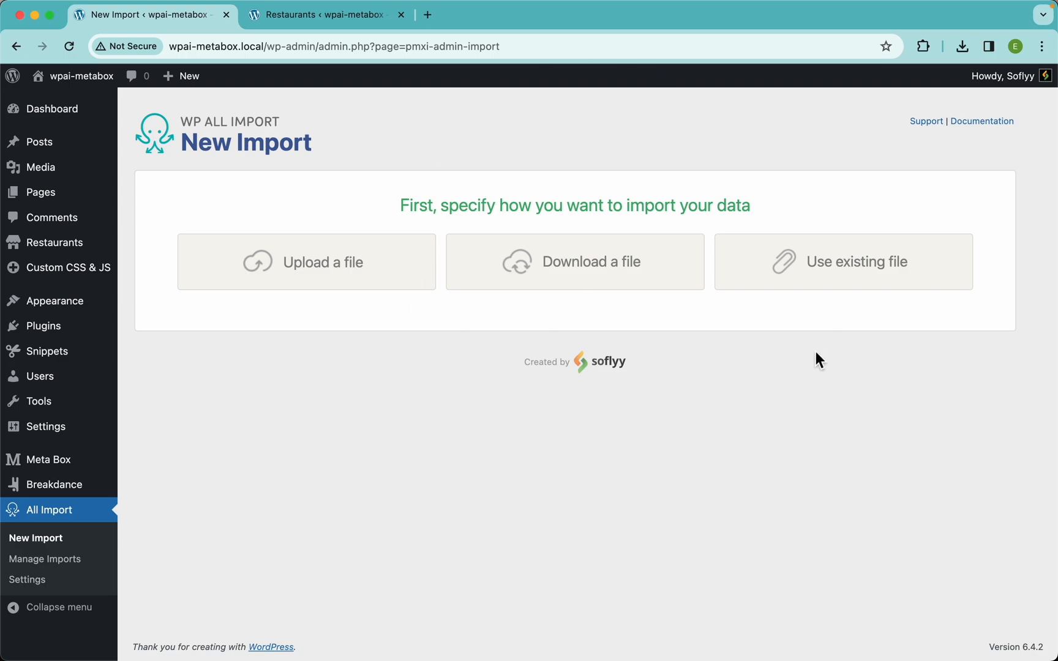
Step: Upload the file Restaurants - Full Import .csv as the data source for the new import
left_click(338, 286)
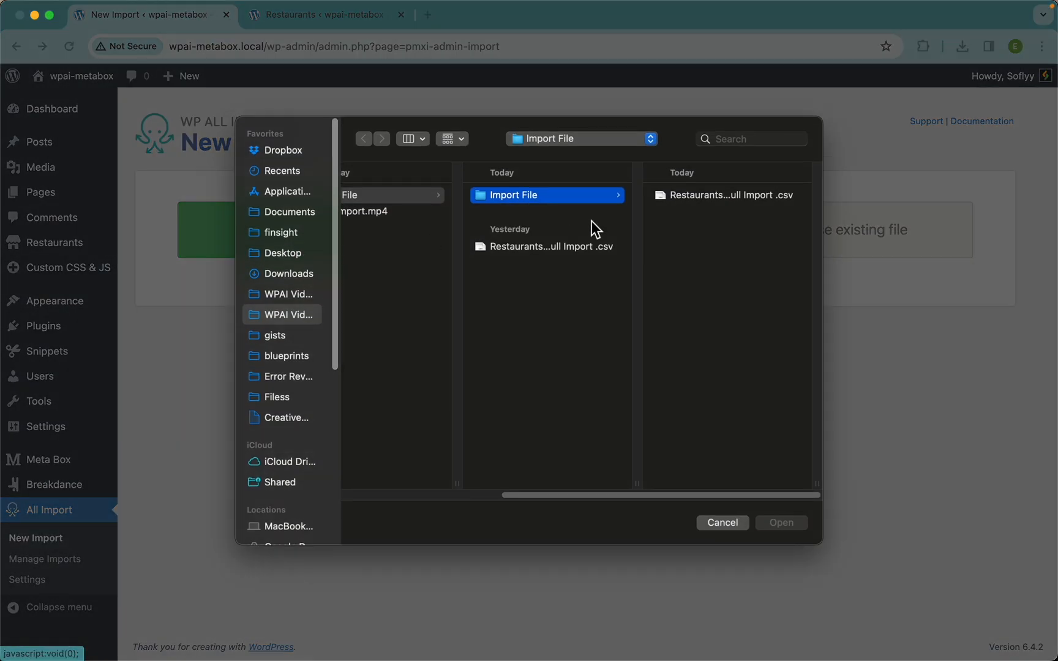
left_click(683, 196)
left_click(784, 523)
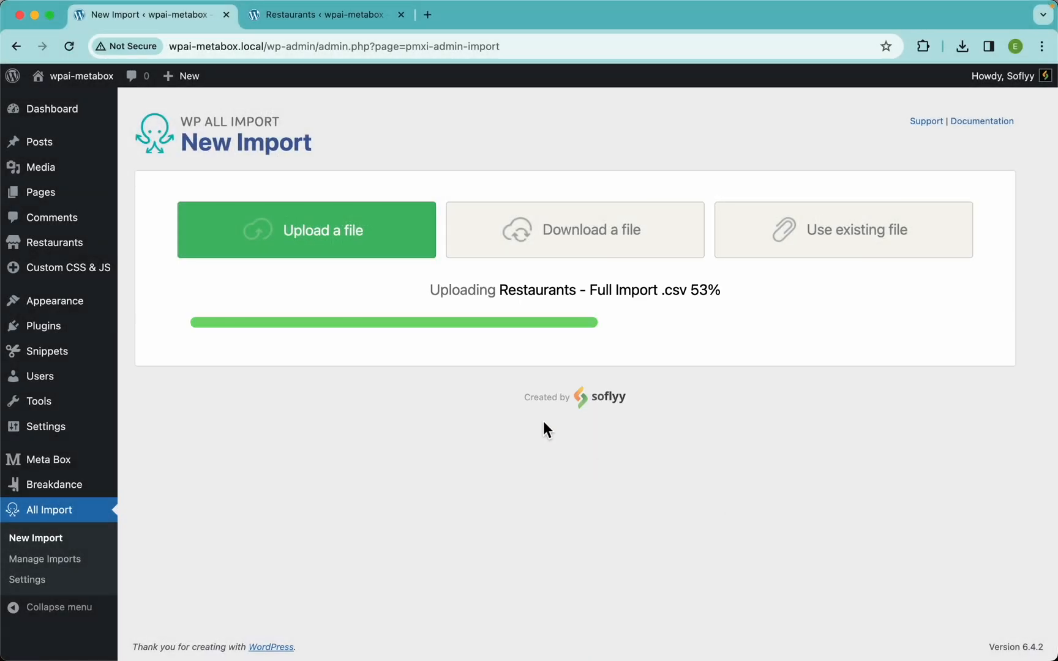
scroll(521, 347, "down", 2)
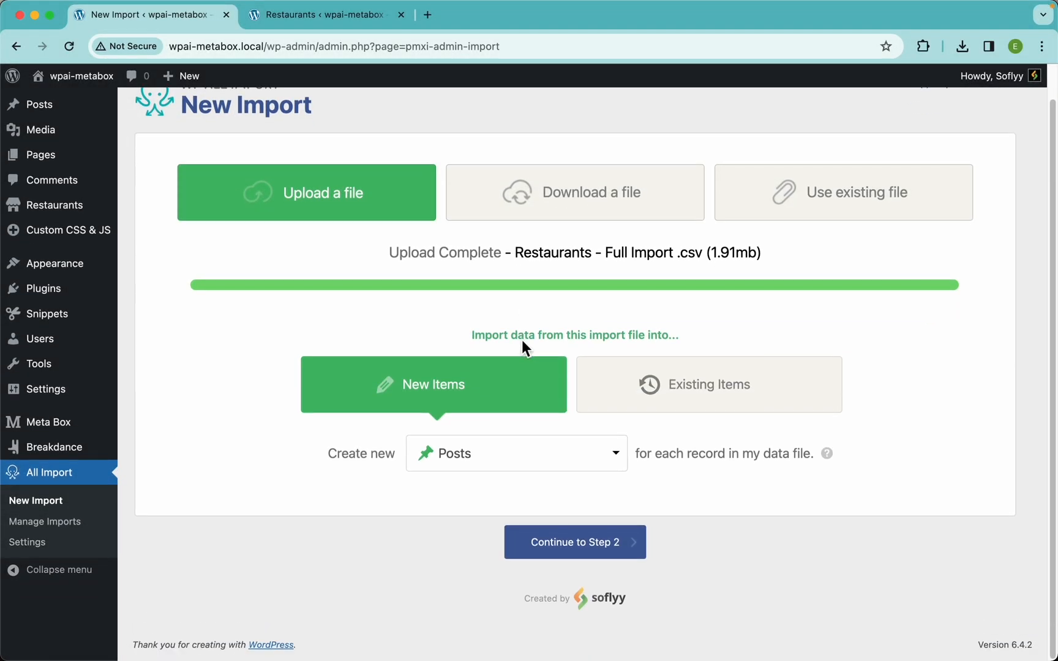
Step: Look at the Existing Items import option, return to New Items, and check the site's current Restaurants list
left_click(671, 392)
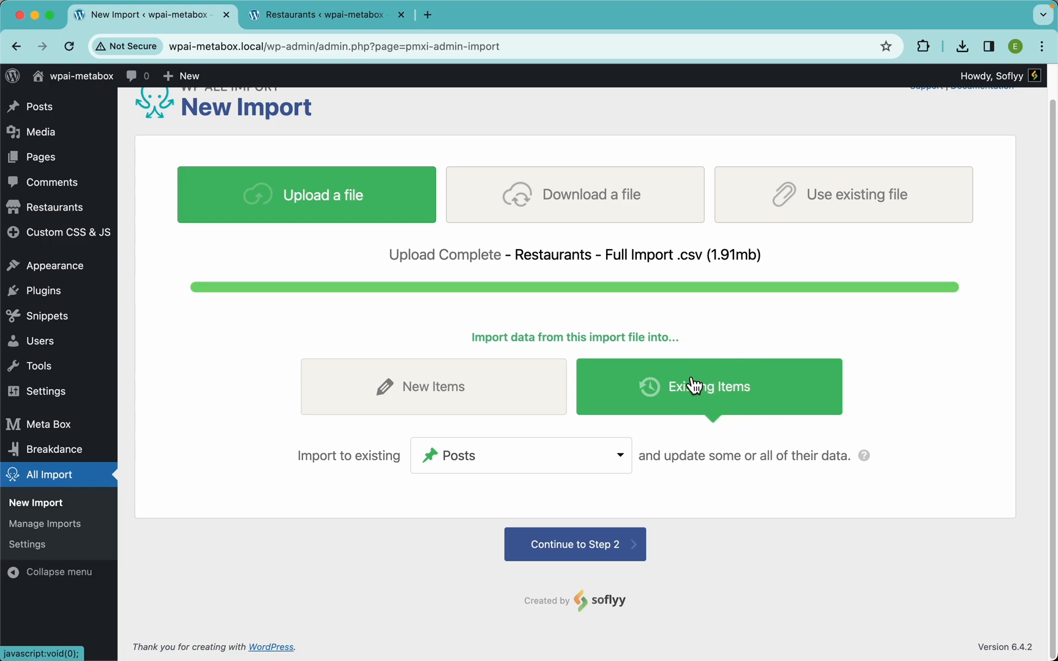
left_click(470, 384)
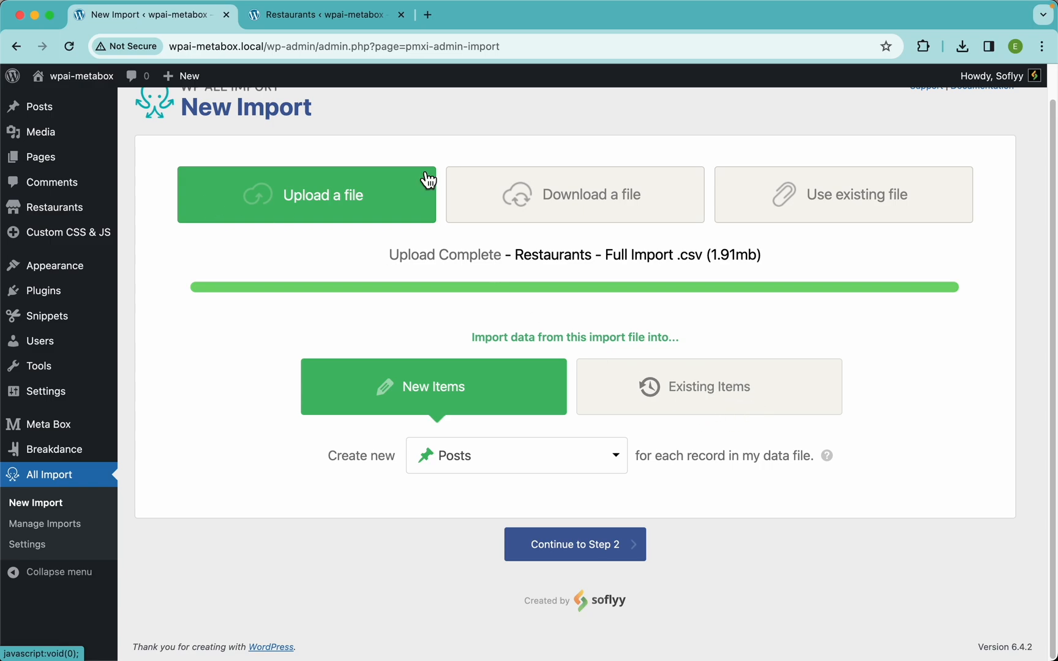
left_click(330, 22)
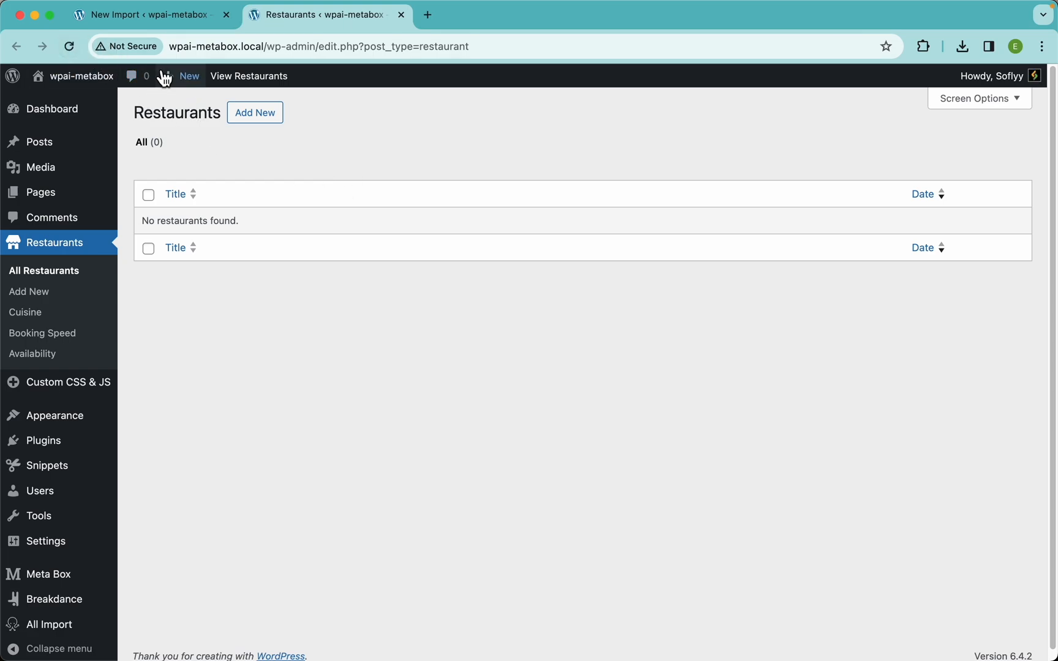
left_click(176, 17)
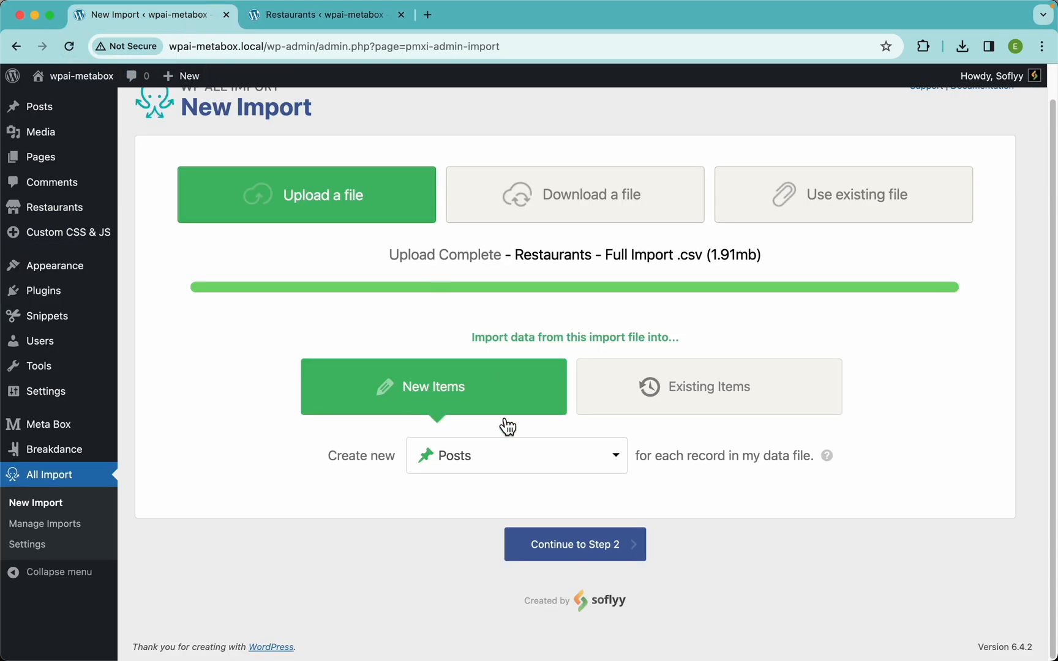
Step: Set the import to create new Restaurants for each record and continue to the import file review
left_click(503, 472)
scroll(514, 517, "down", 6)
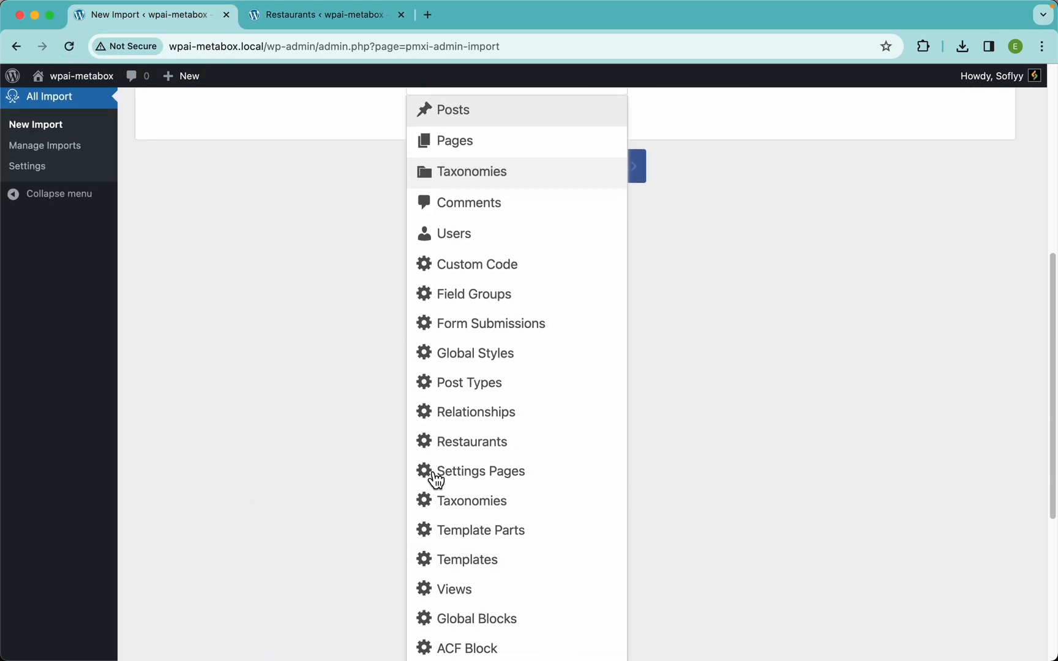
left_click(501, 444)
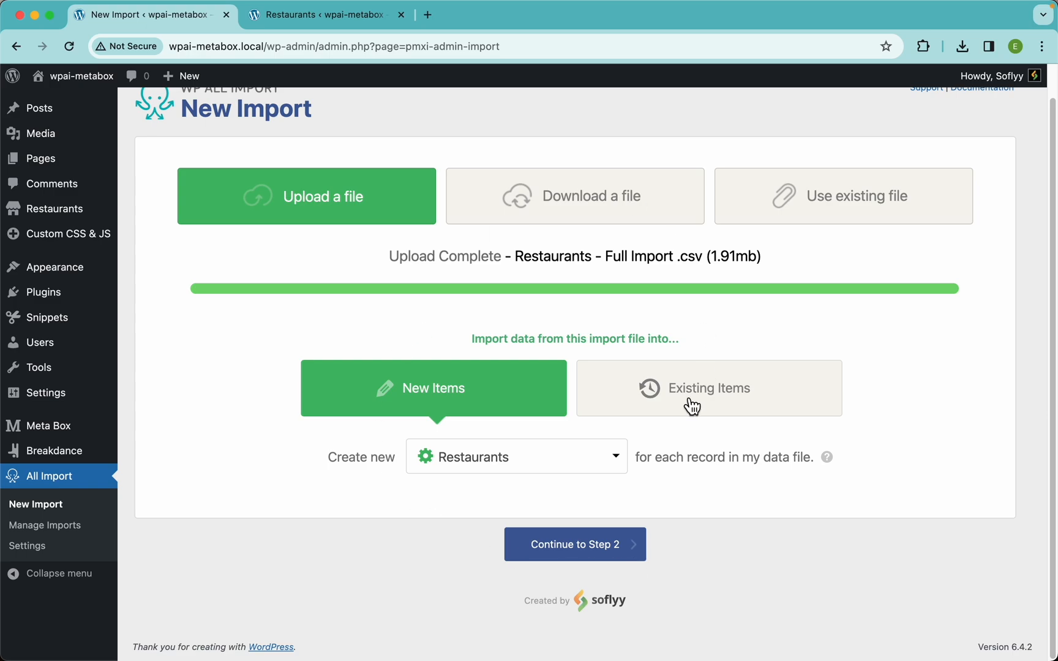
left_click(629, 559)
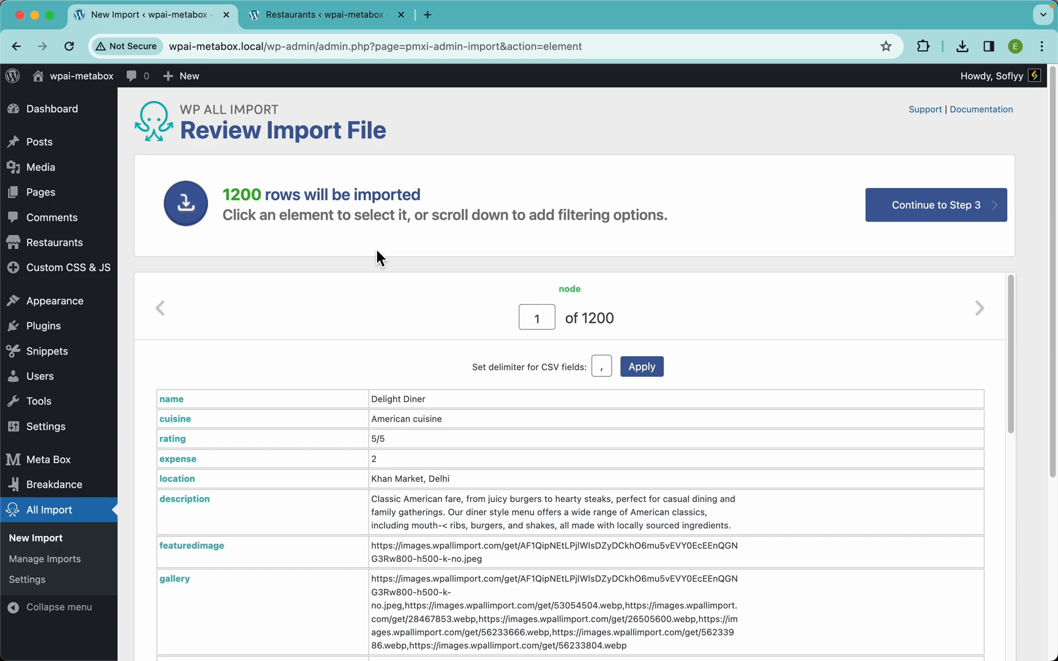
Step: Switch to the Restaurants - Full Import spreadsheet, examine its Name column and header row, and return to the import review
key("super+Tab")
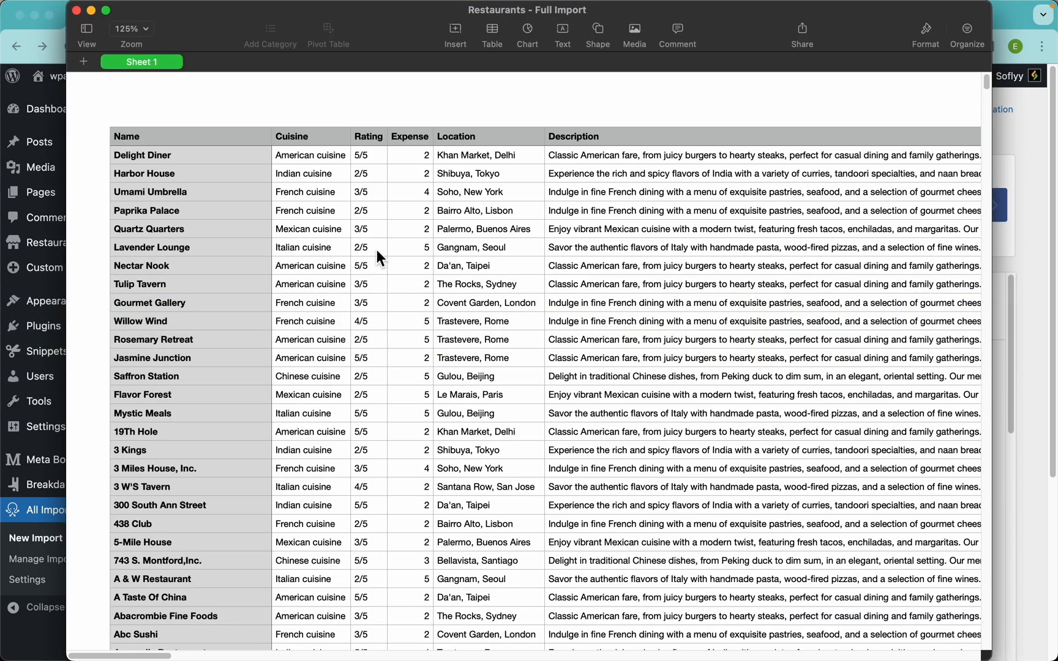
left_click(203, 128)
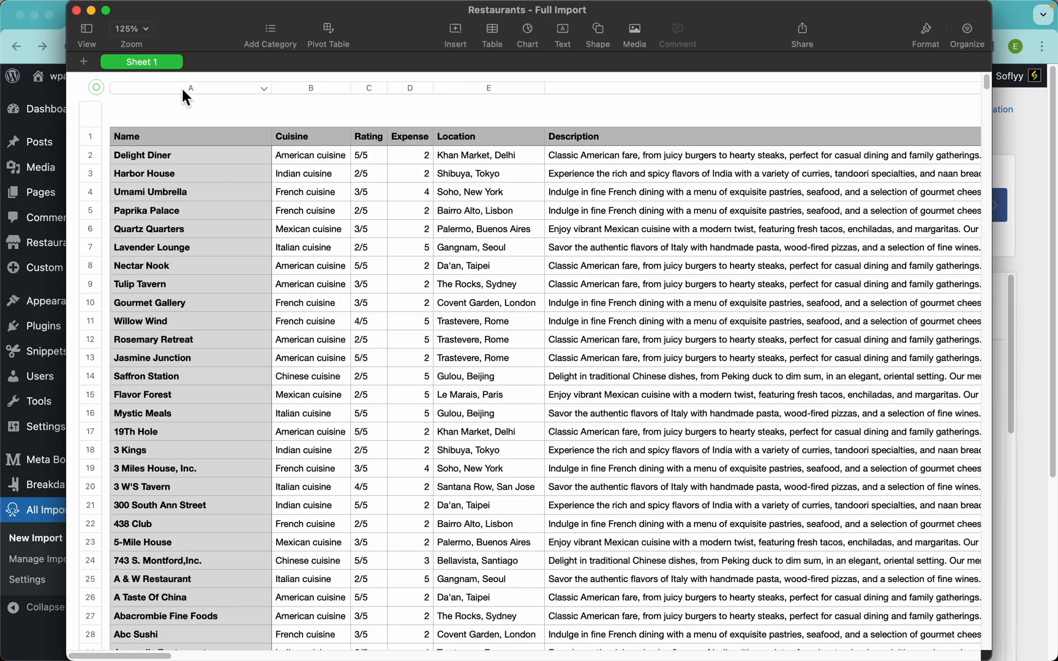
left_click(183, 89)
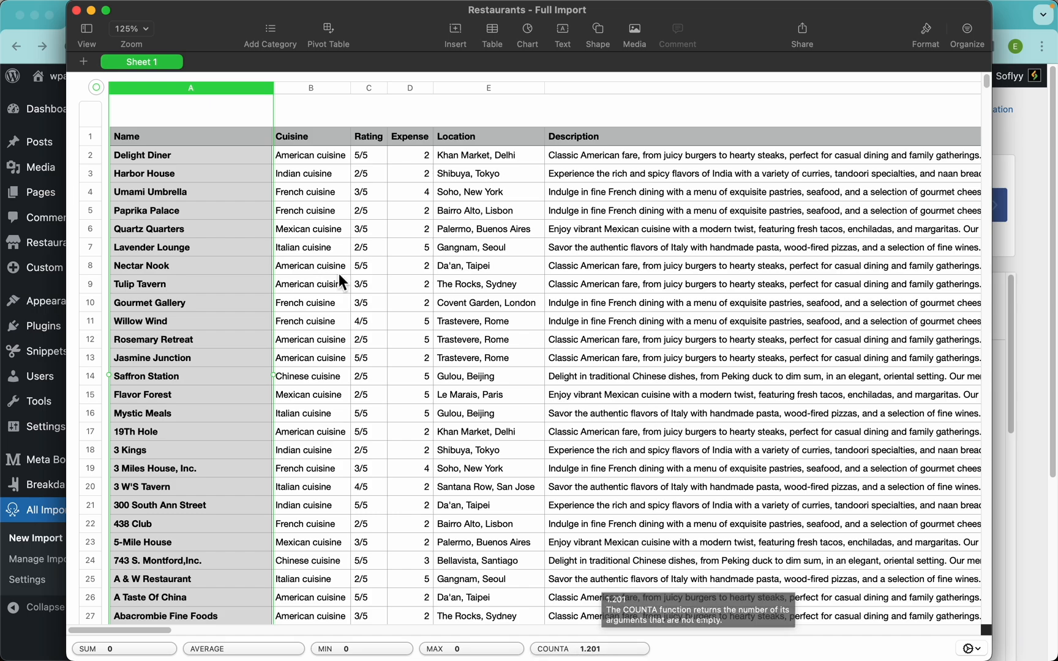
left_click(87, 139)
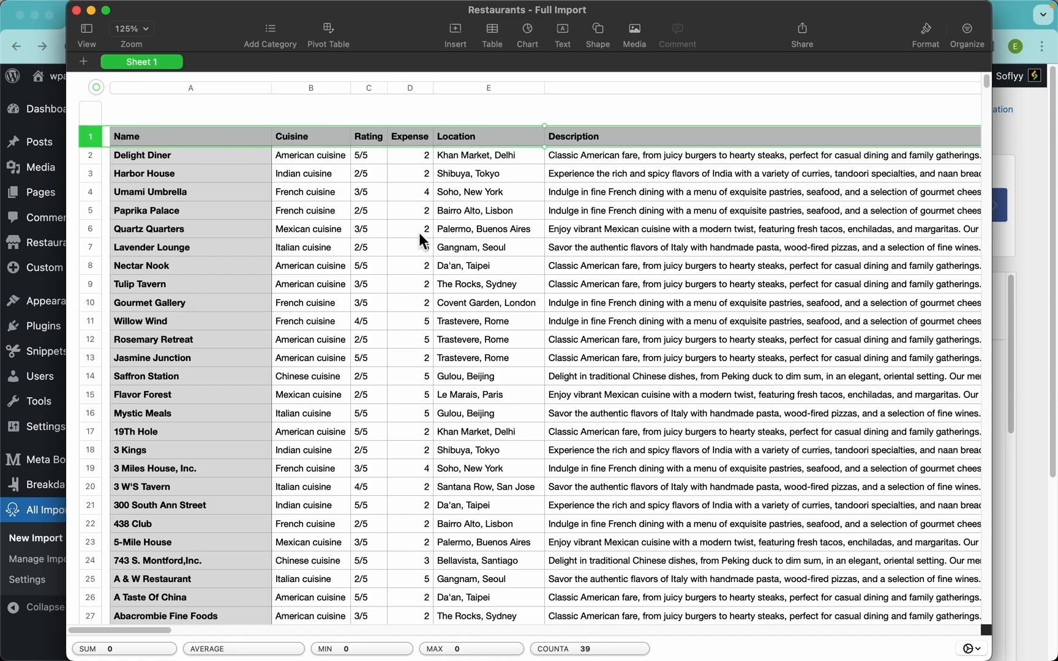
left_click(1022, 232)
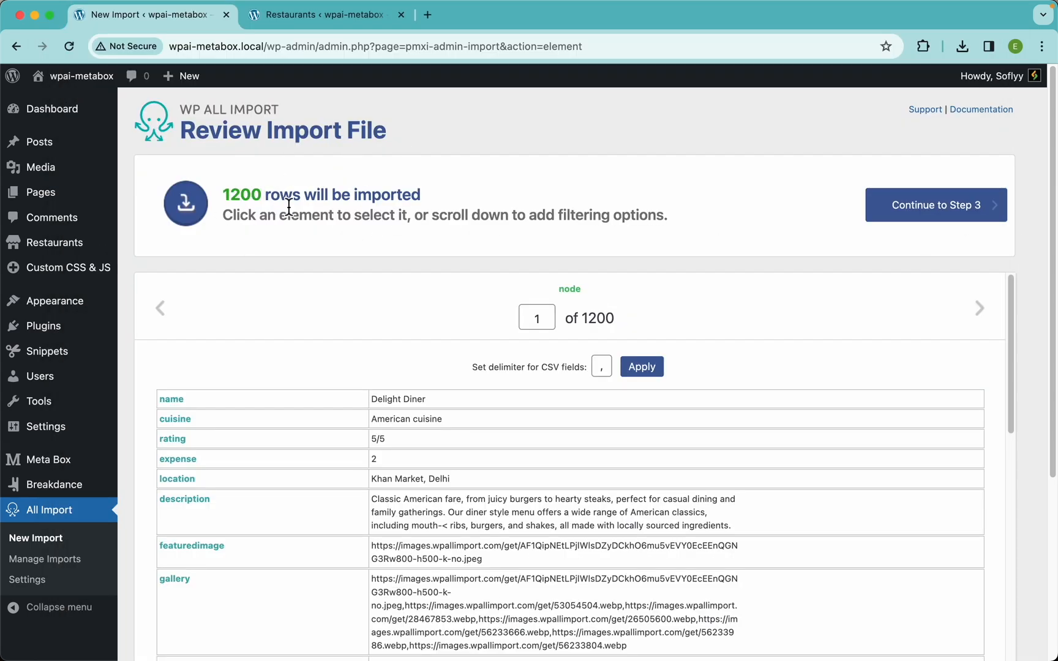
Step: Look through the first record's fields in the import file preview
scroll(540, 240, "down", 10)
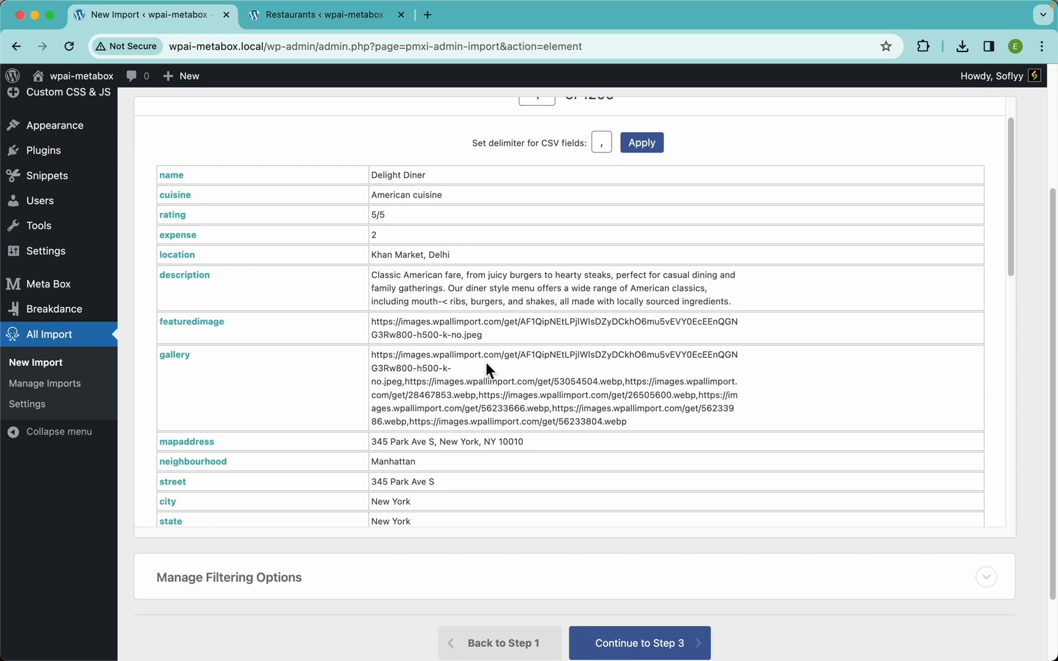
scroll(485, 361, "down", 3)
scroll(349, 392, "up", 15)
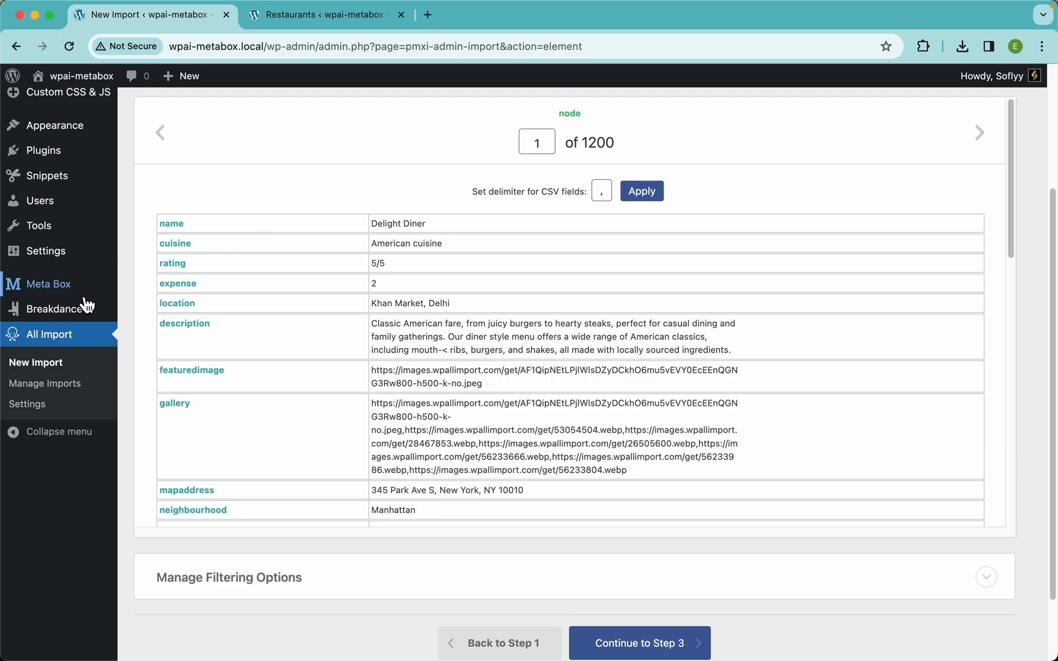
Step: Open Meta Box's Custom Fields in a separate tab beside the import and open the Restaurant's Info field group
mouse_move(81, 292)
right_click(162, 362)
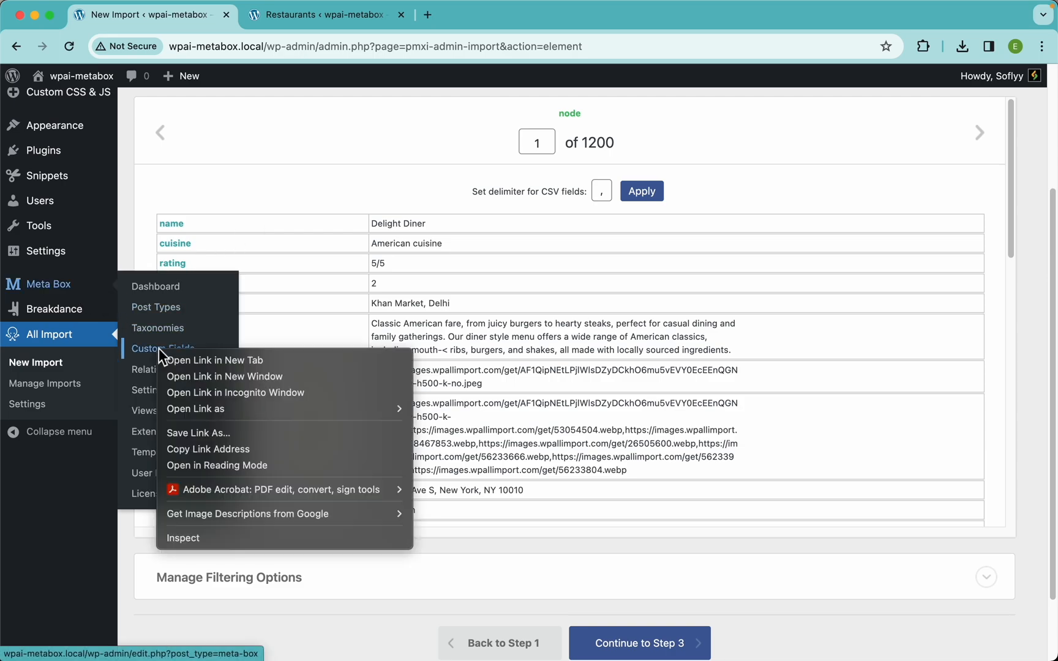
left_click(208, 363)
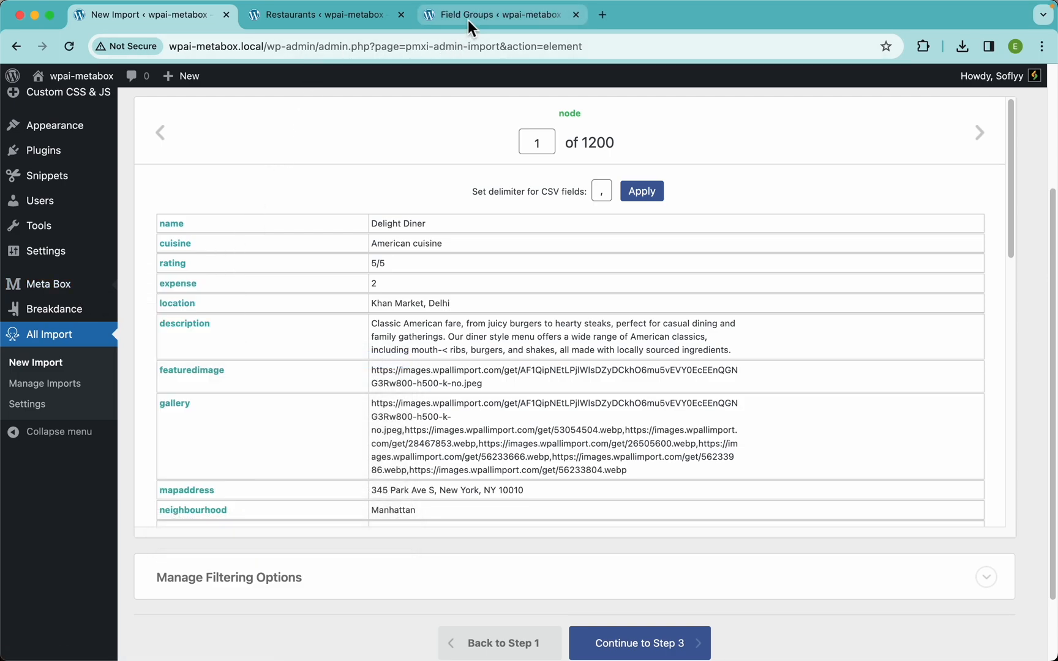
left_click_drag(470, 18, 326, 37)
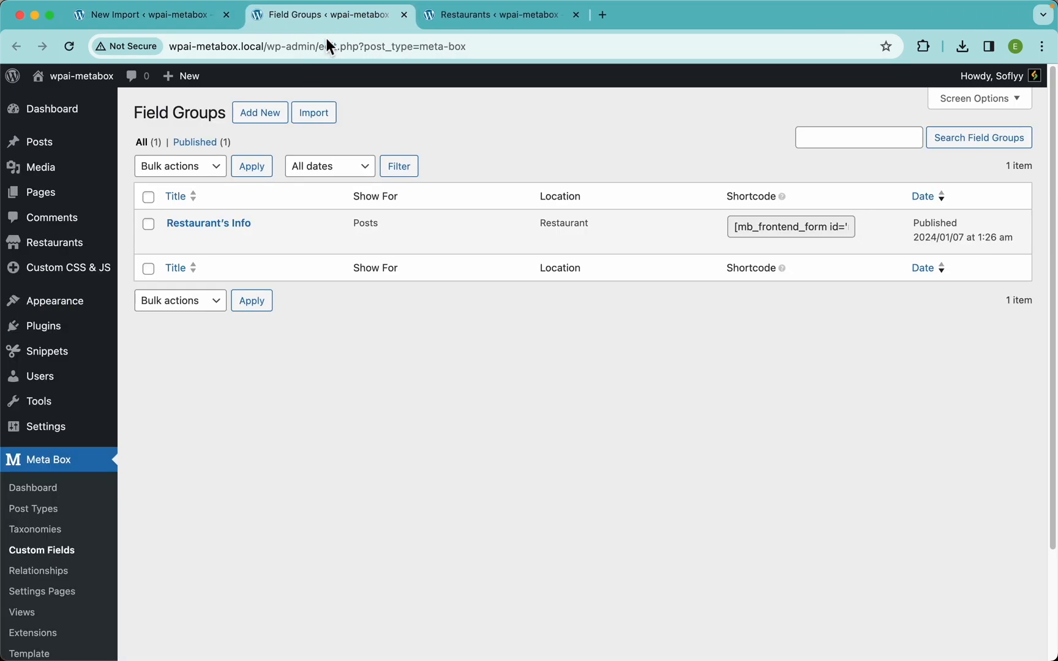
left_click(225, 230)
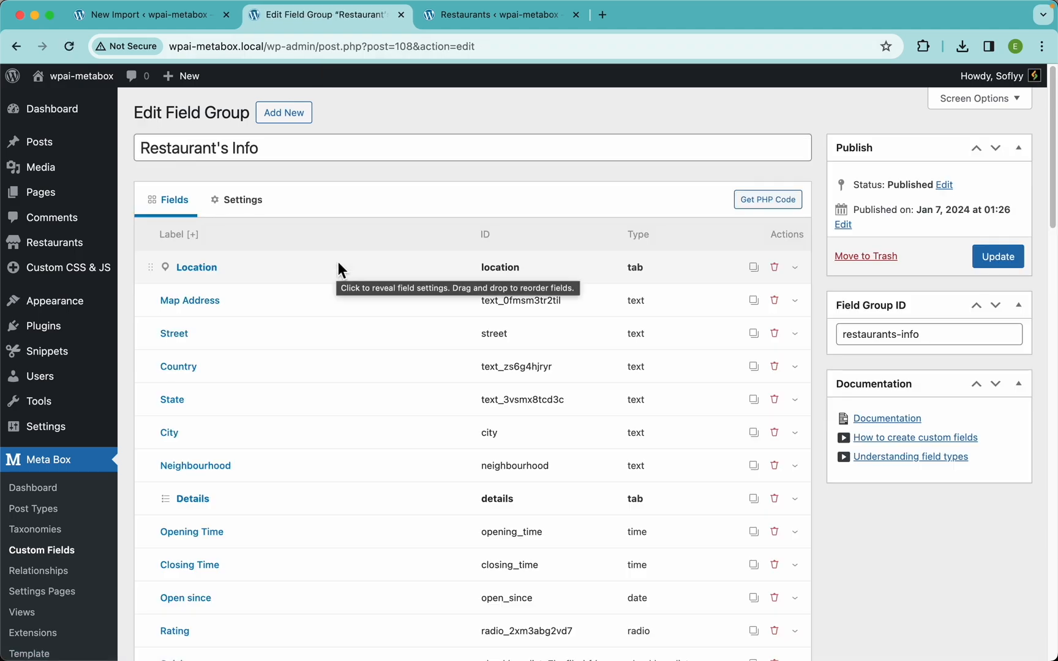
Step: Examine the labels, IDs and types of the fields in the Restaurant's Info field group
scroll(425, 205, "down", 3)
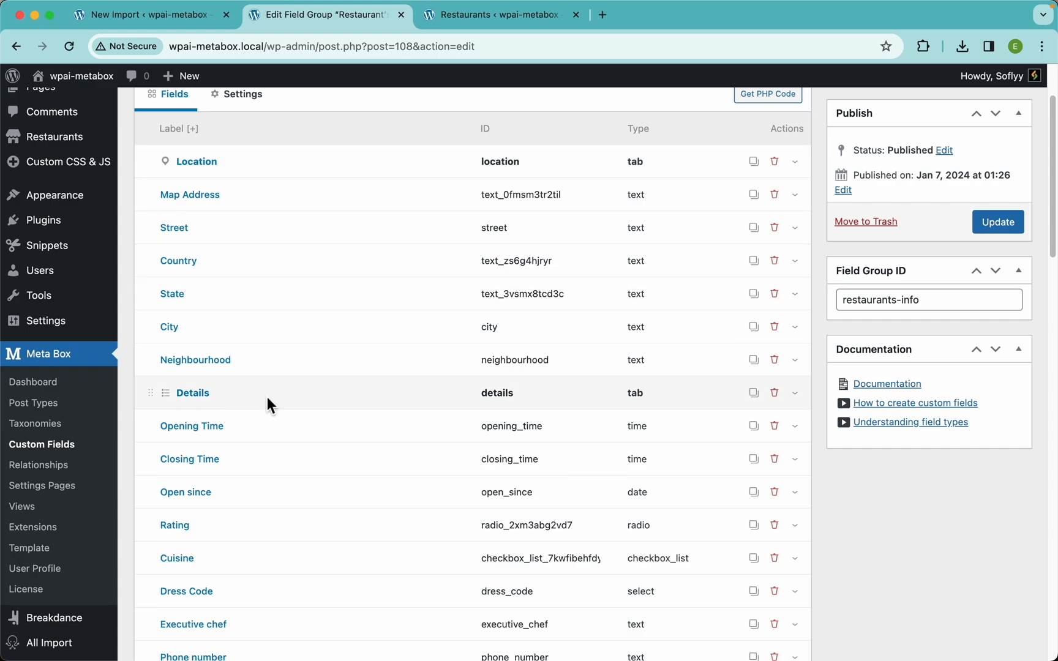
scroll(267, 397, "down", 6)
scroll(247, 501, "down", 4)
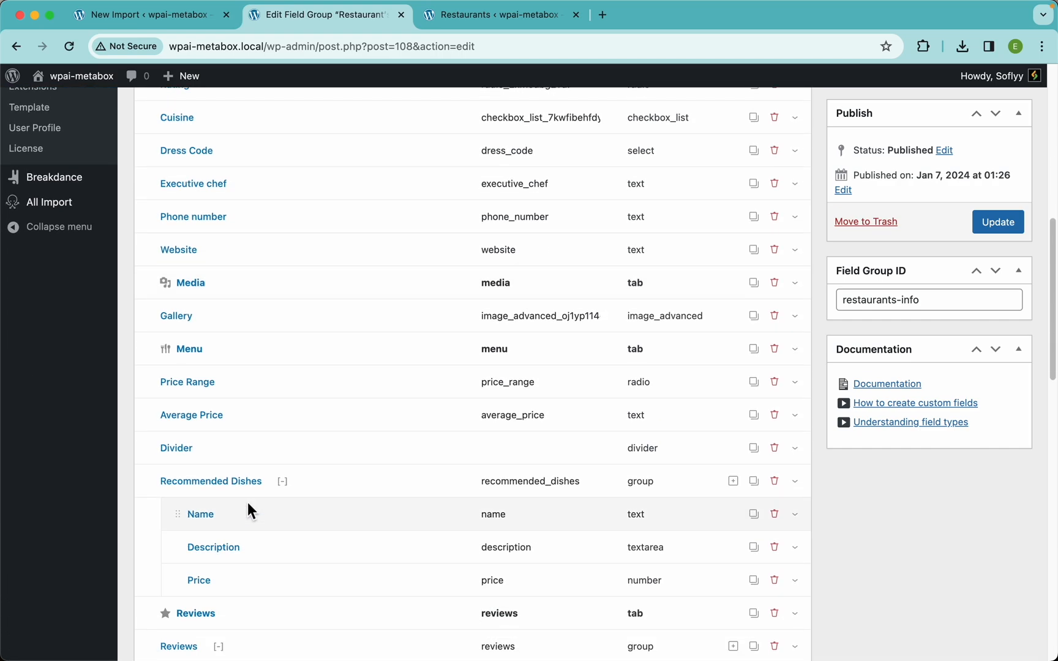
scroll(238, 573, "up", 8)
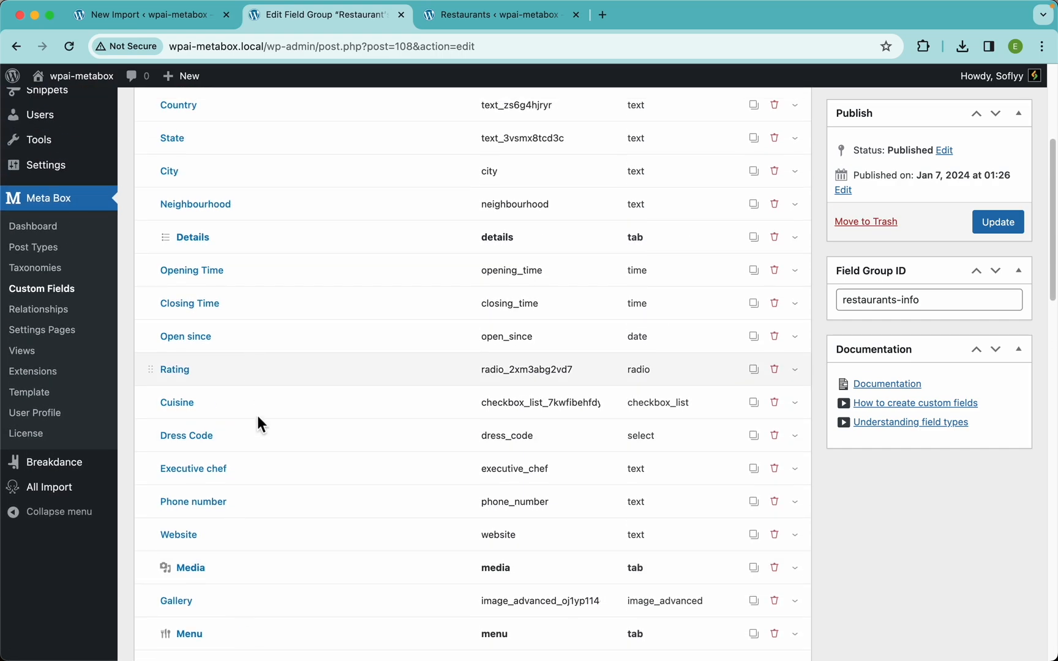
scroll(281, 383, "up", 3)
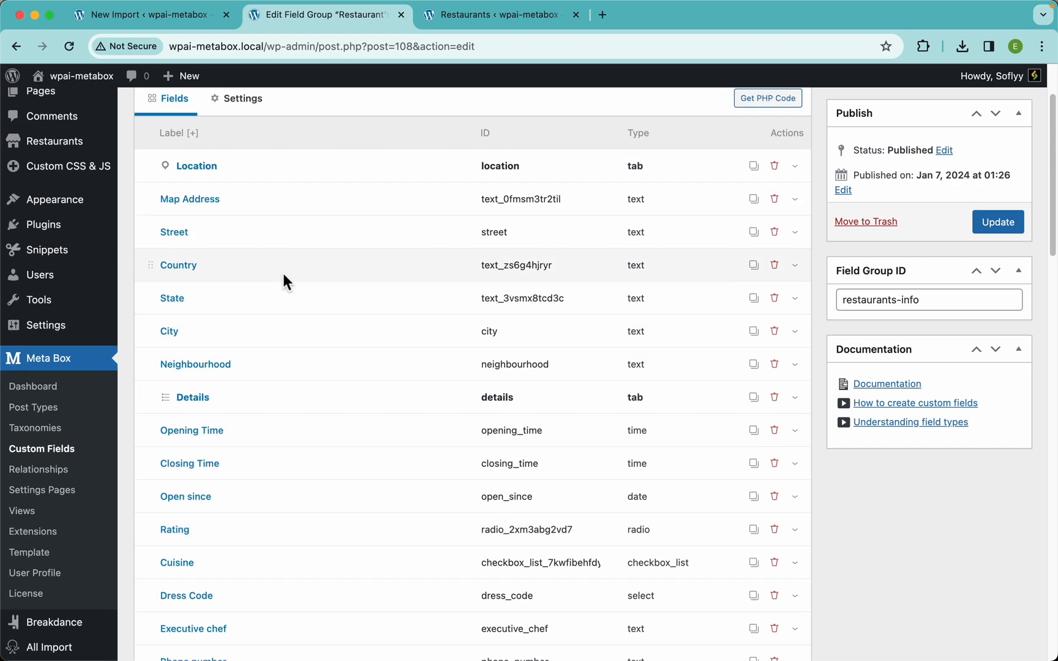
Step: Start a new restaurant entry and show the Details fields of its Restaurant's Info section
left_click_drag(450, 18, 331, 28)
left_click(263, 115)
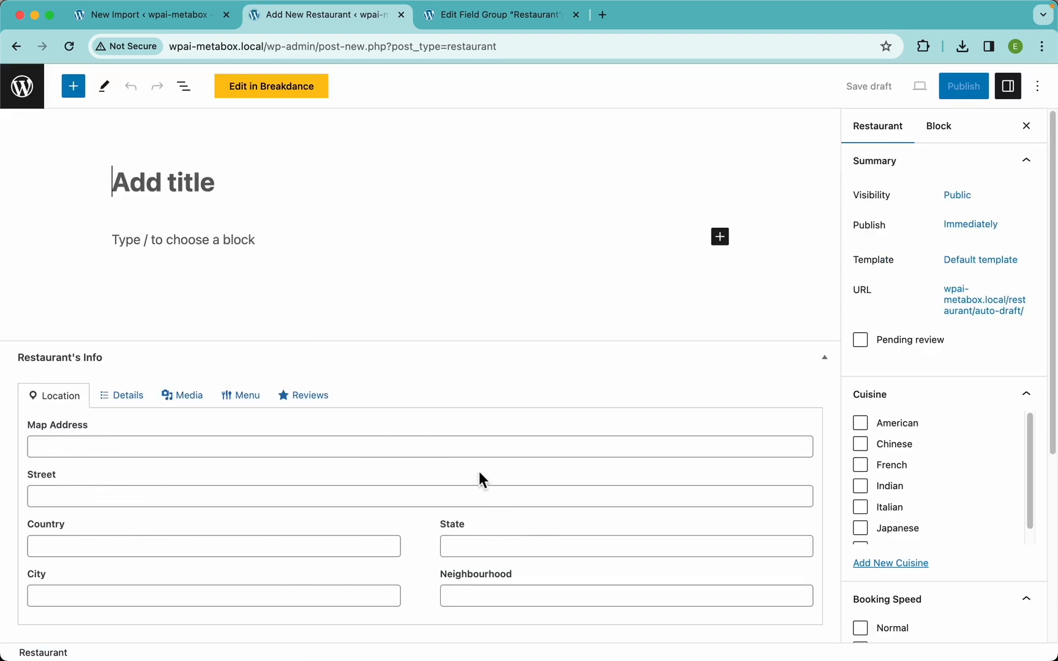
left_click(137, 403)
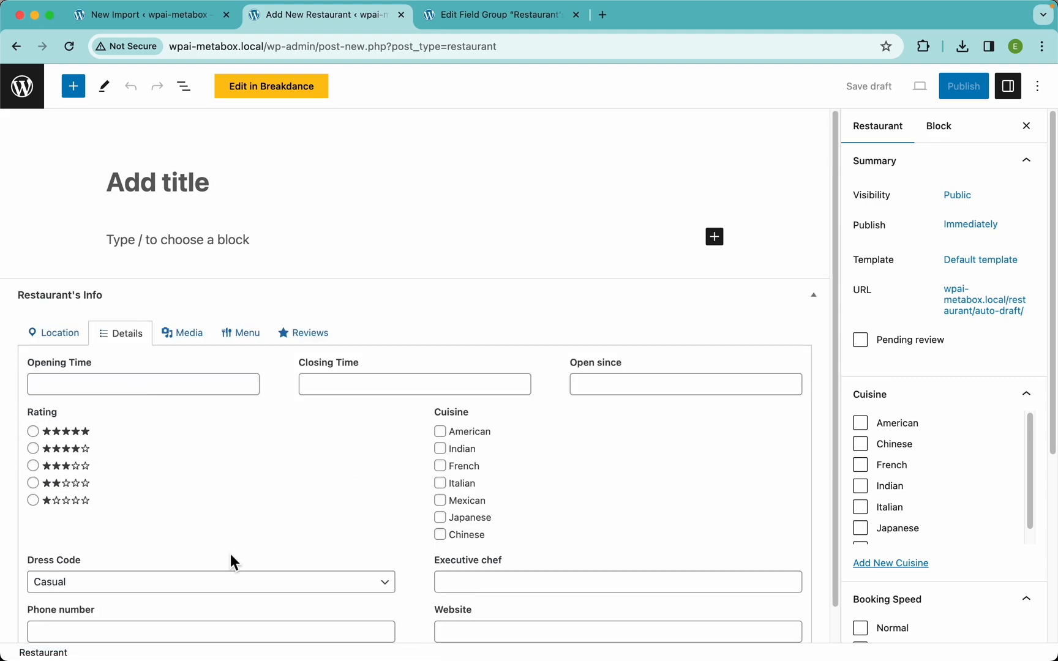
Step: Tick the Indian and Mexican cuisines and try the Opening Time, Closing Time and Open since pickers
left_click(467, 451)
left_click(170, 386)
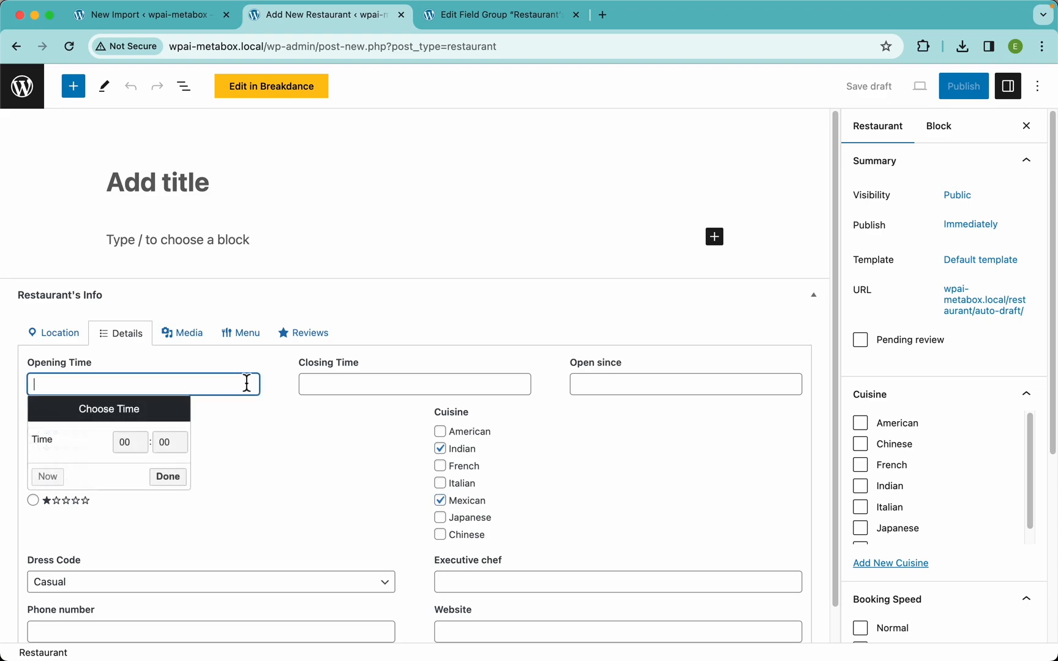
left_click(381, 380)
left_click(637, 386)
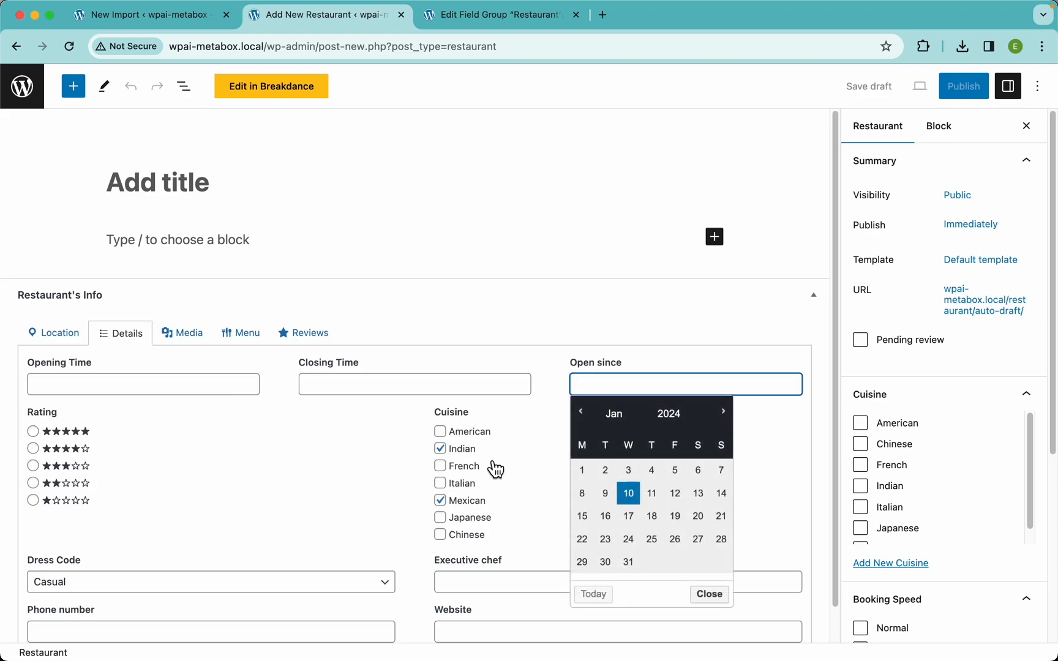
Step: Set the restaurant's rating to one star and its dress code to Casual
scroll(496, 468, "down", 1)
left_click(345, 469)
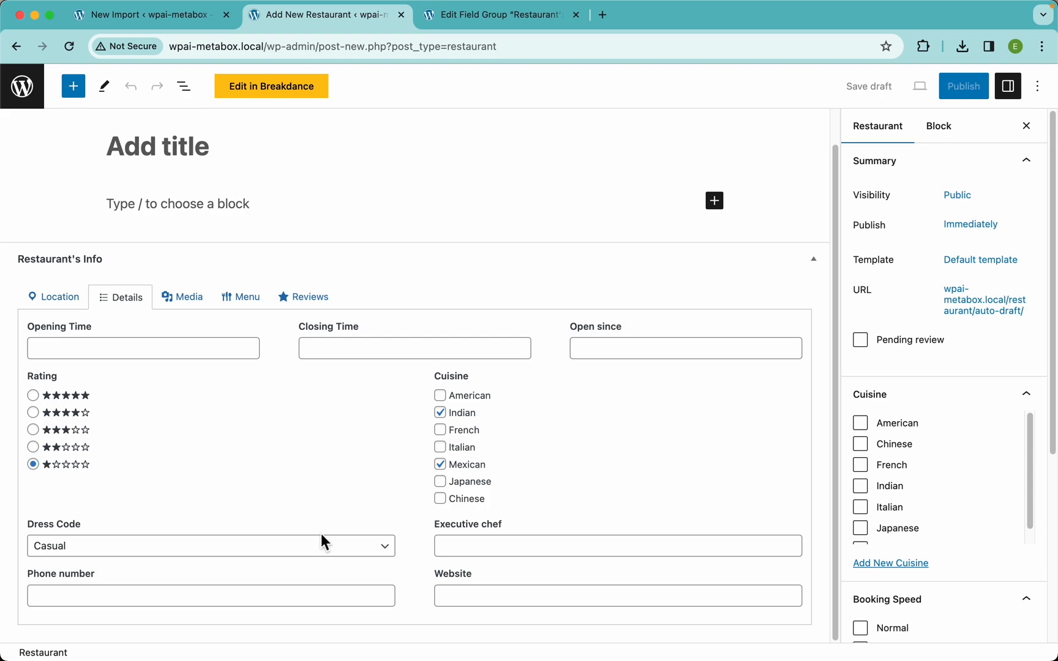
left_click(319, 544)
left_click(314, 520)
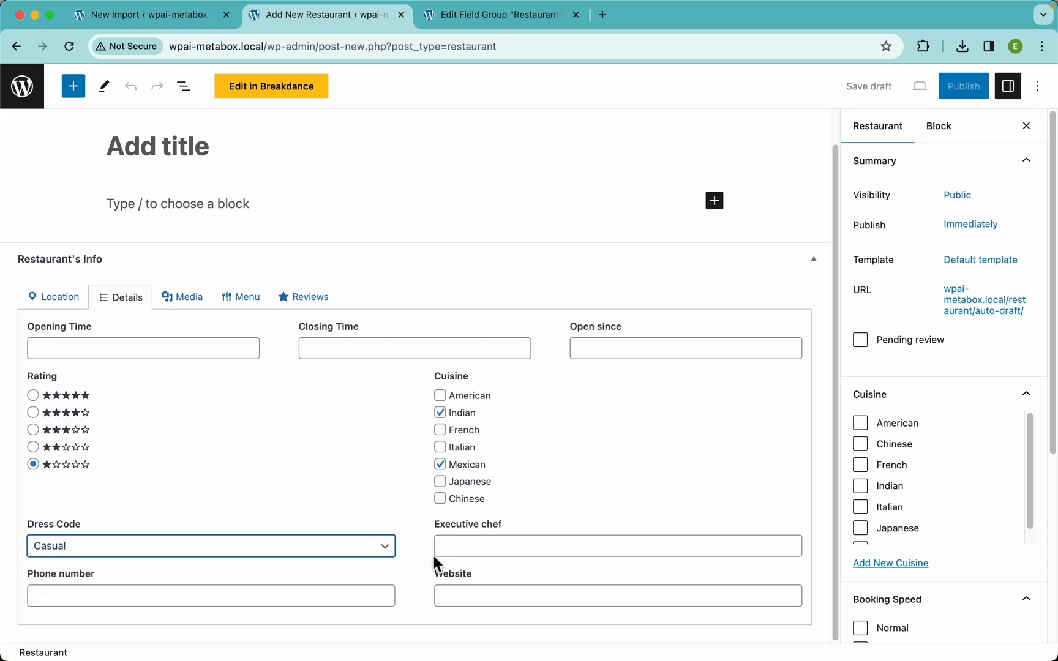
Step: View the new restaurant's Media fields and examine the Gallery field's settings in the Restaurant's Info field group
left_click(195, 302)
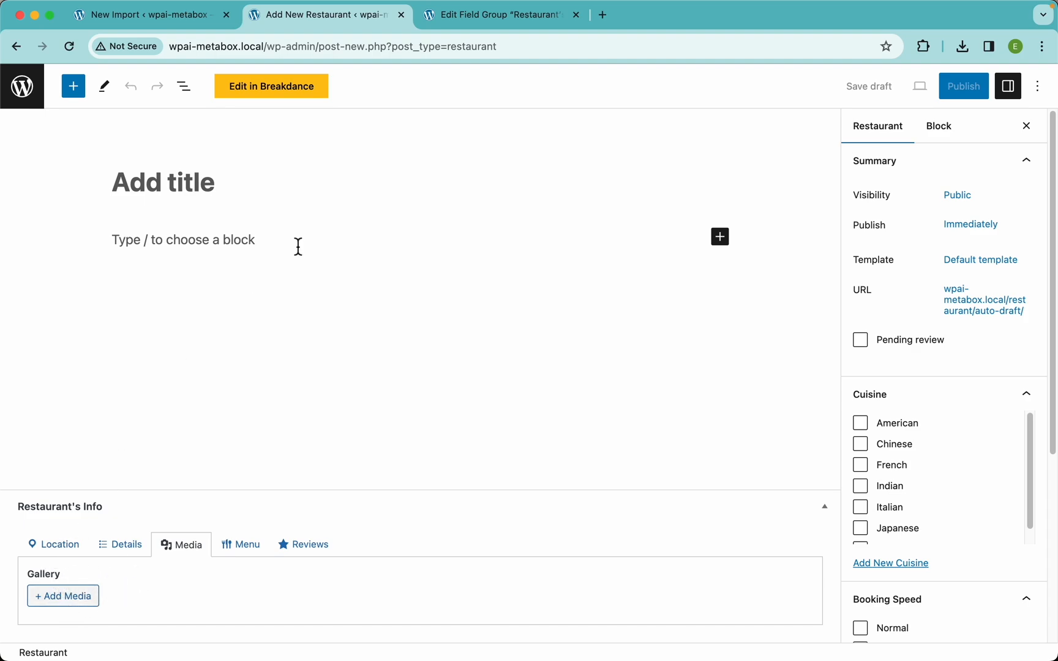
left_click(468, 22)
scroll(329, 403, "down", 5)
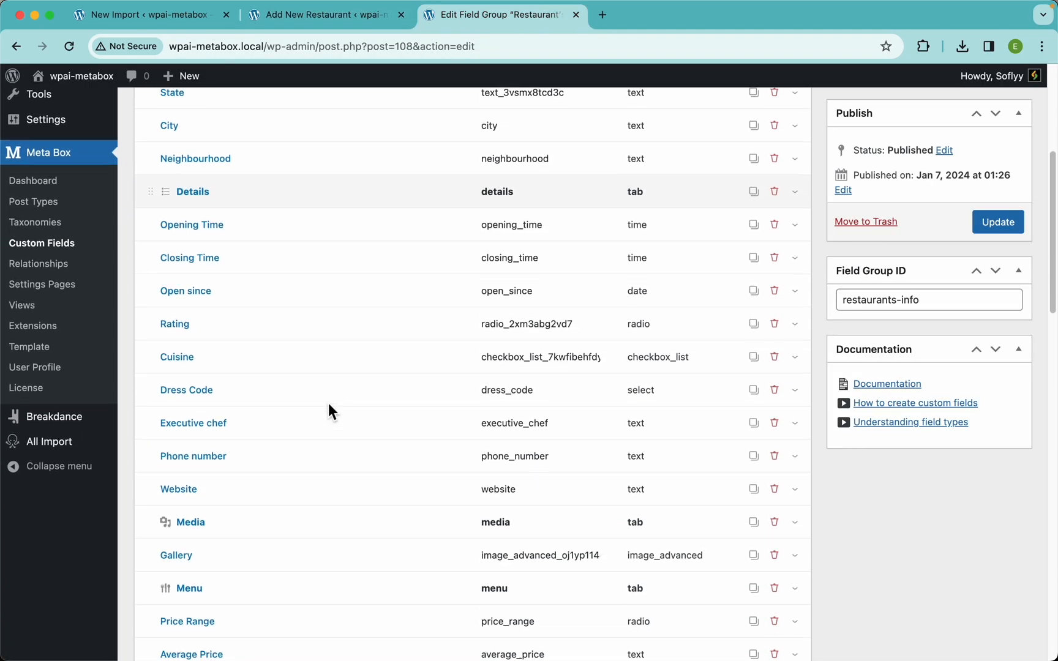
left_click(254, 462)
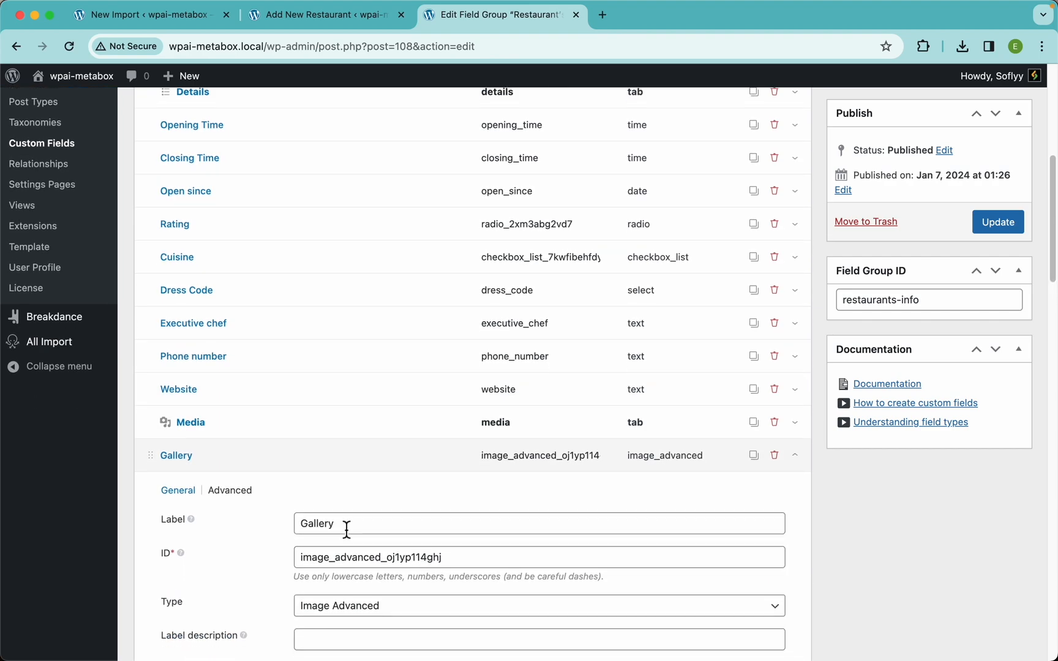
scroll(374, 348, "down", 5)
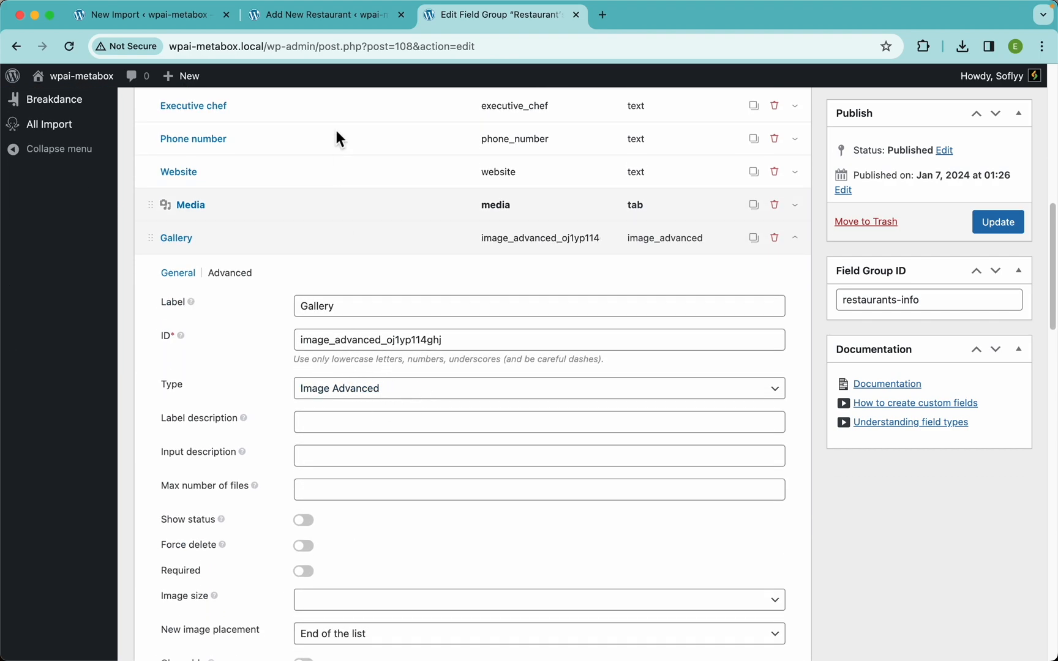
Step: Show the new restaurant's Menu fields and add two more Recommended Dishes entries
left_click(320, 20)
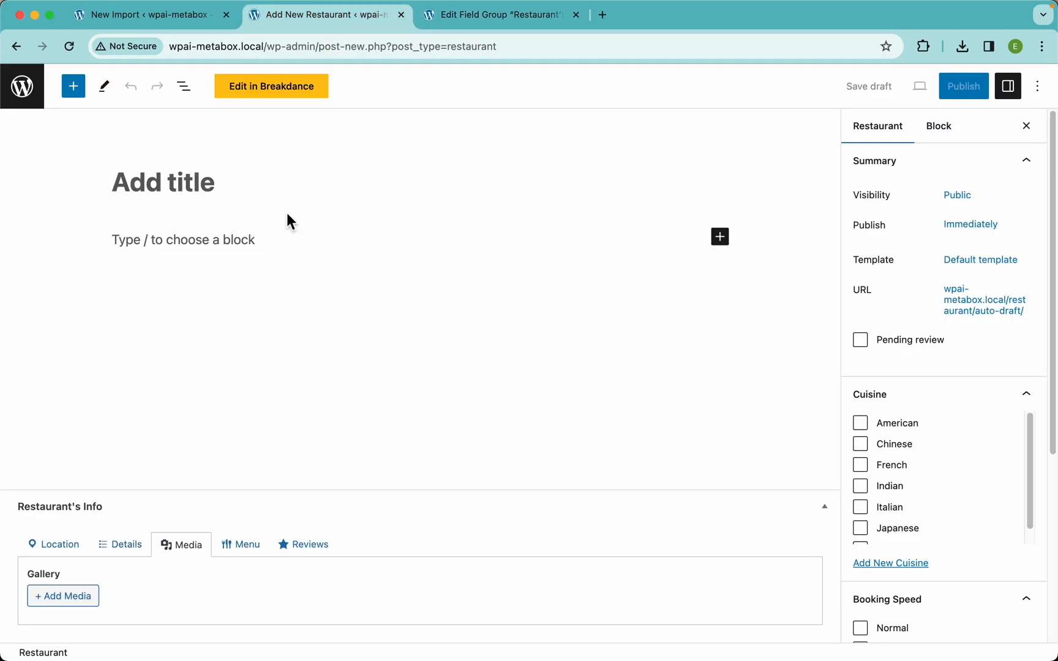
left_click(252, 546)
scroll(281, 567, "down", 3)
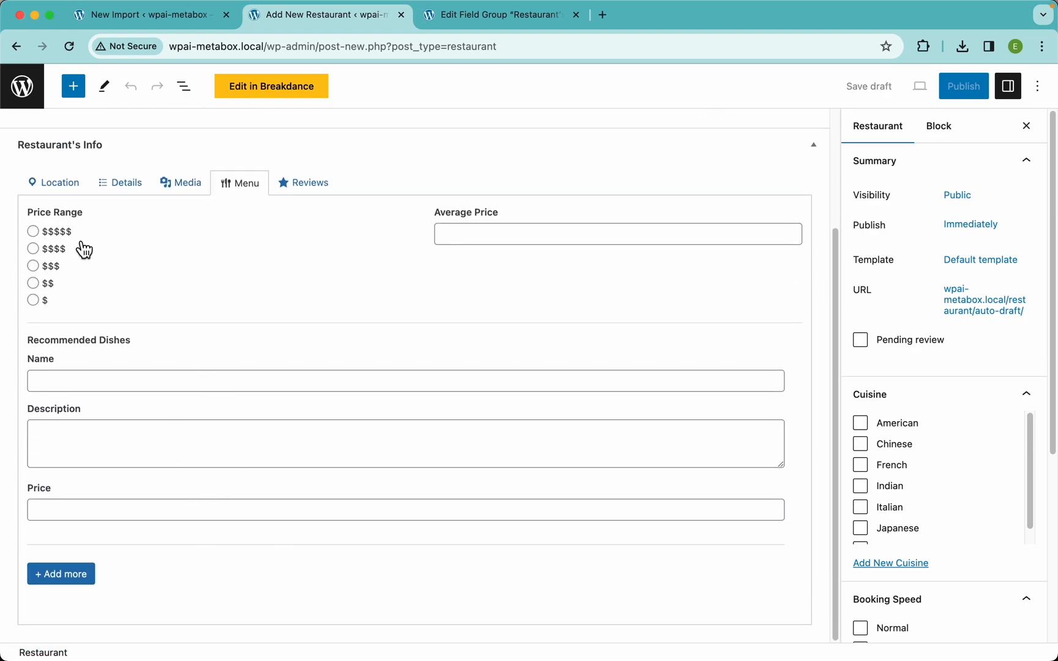
left_click(494, 240)
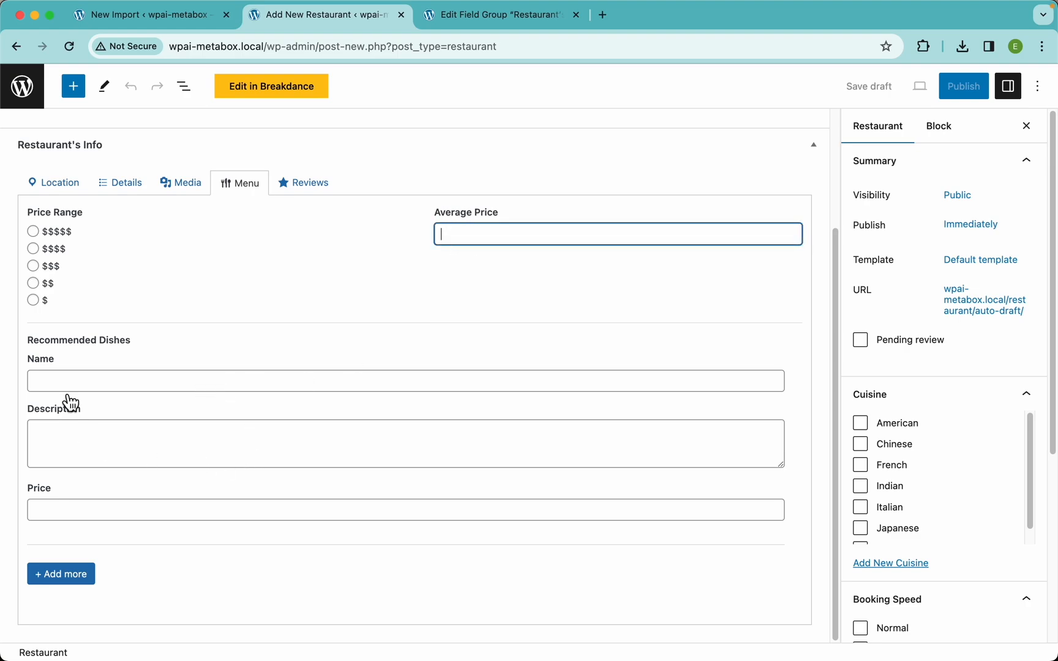
left_click(86, 574)
scroll(196, 529, "down", 4)
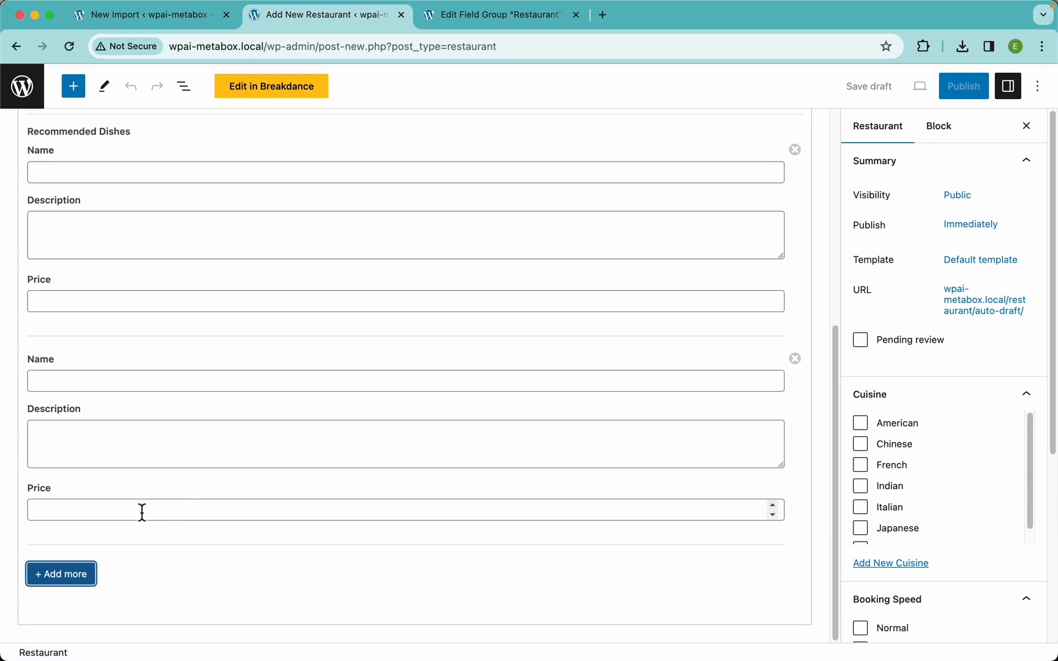
left_click(76, 579)
scroll(318, 374, "up", 10)
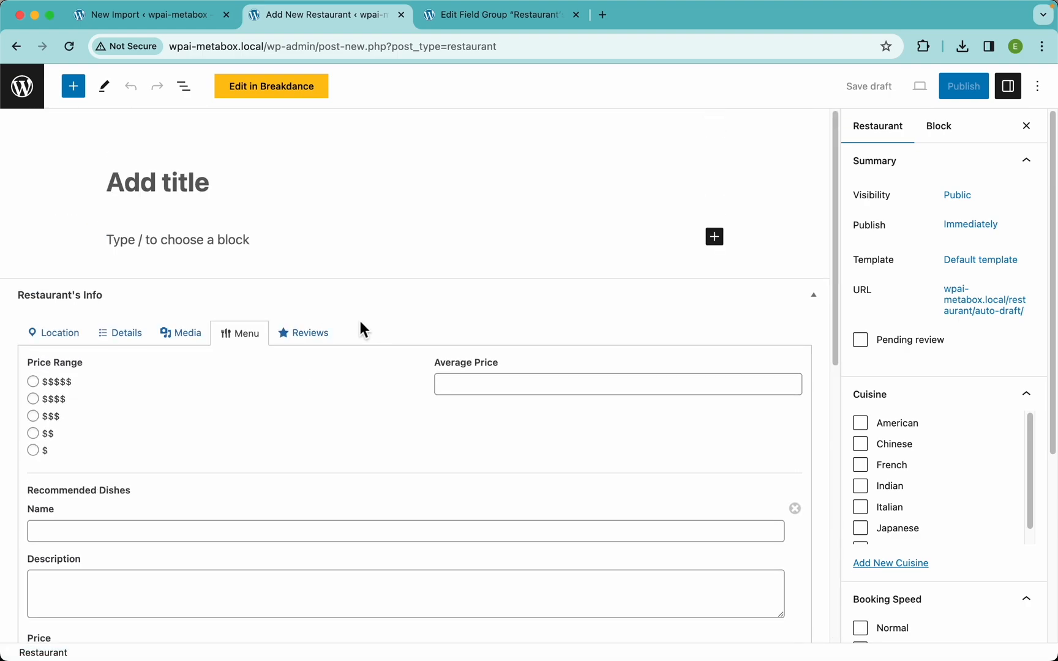
Step: Show the new restaurant's Reviews fields and add two more review entries
left_click(306, 334)
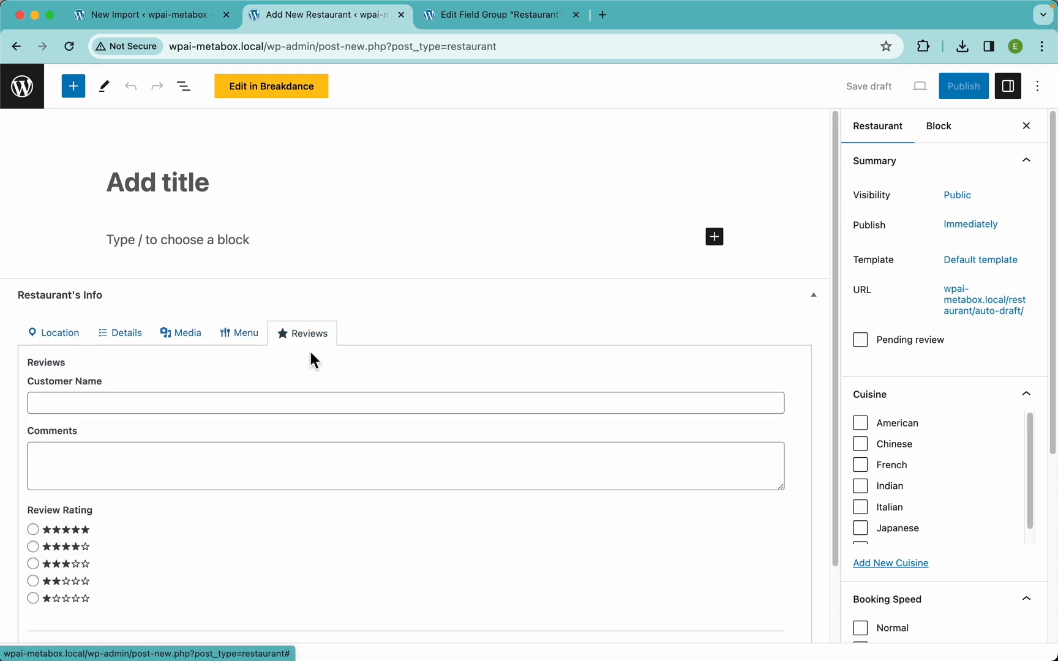
scroll(282, 361, "down", 2)
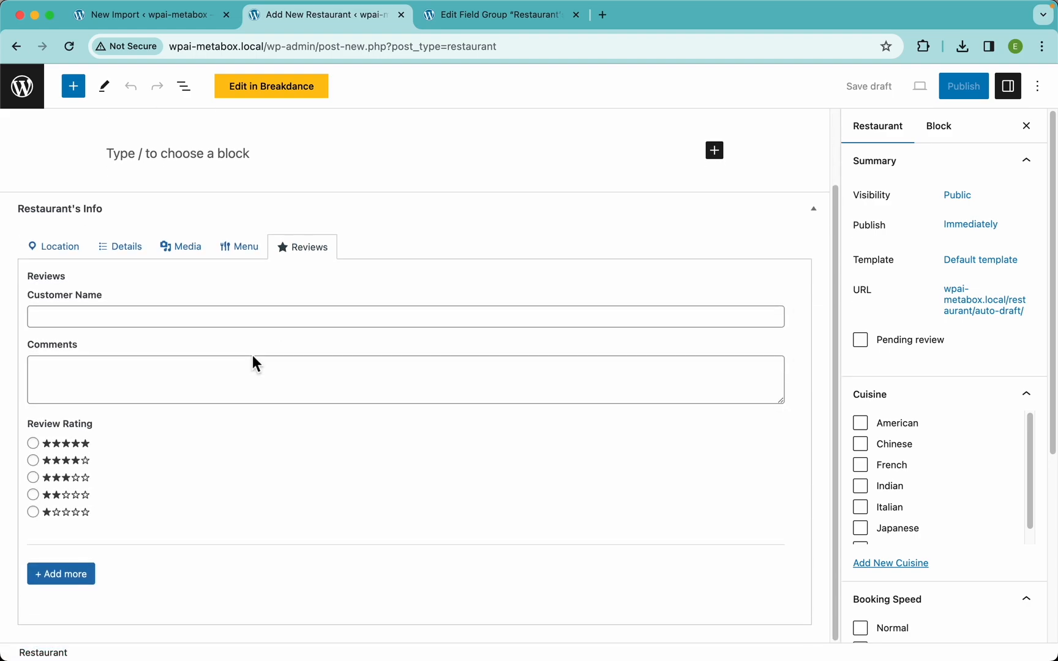
left_click(82, 583)
scroll(202, 465, "down", 5)
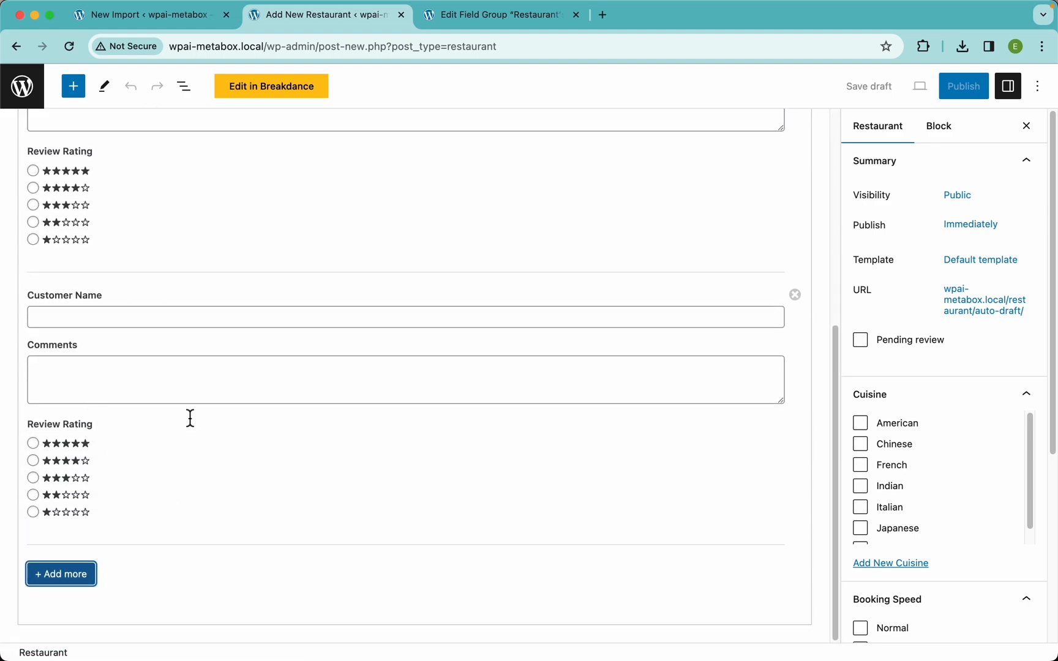
left_click(86, 579)
scroll(150, 492, "up", 10)
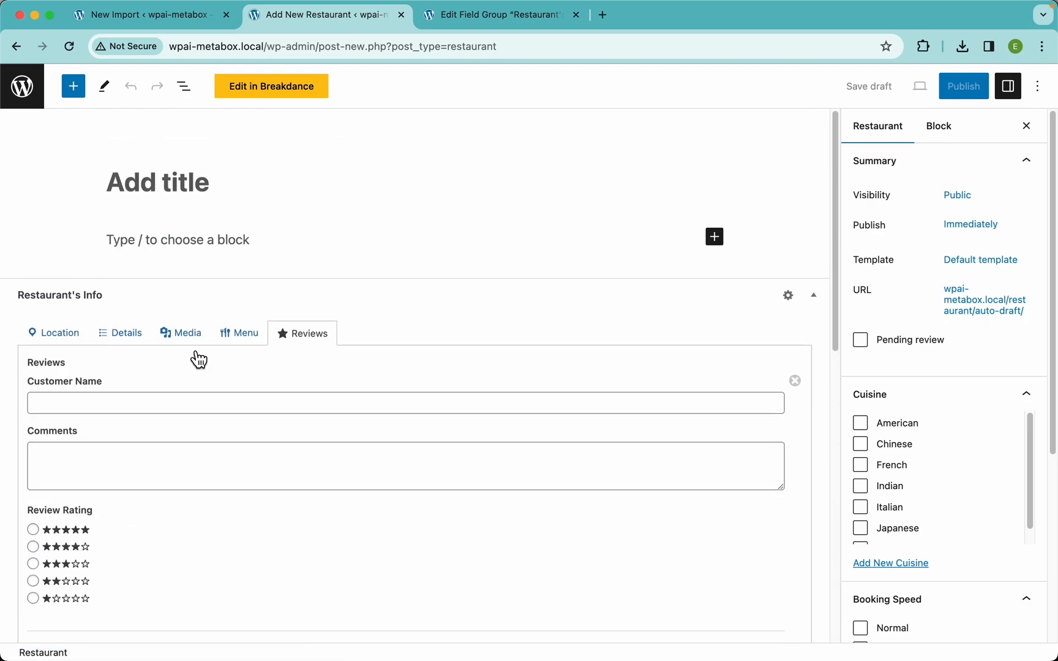
Step: Try the first review's rating options and leave it at two stars
scroll(101, 392, "down", 2)
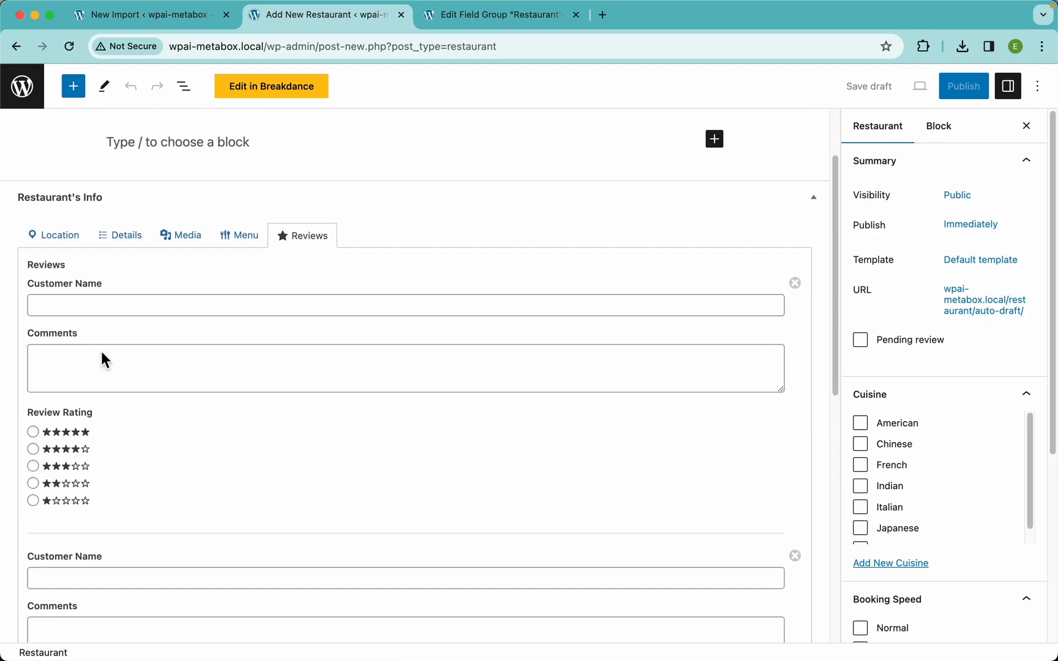
left_click(72, 454)
left_click(62, 485)
scroll(221, 358, "up", 2)
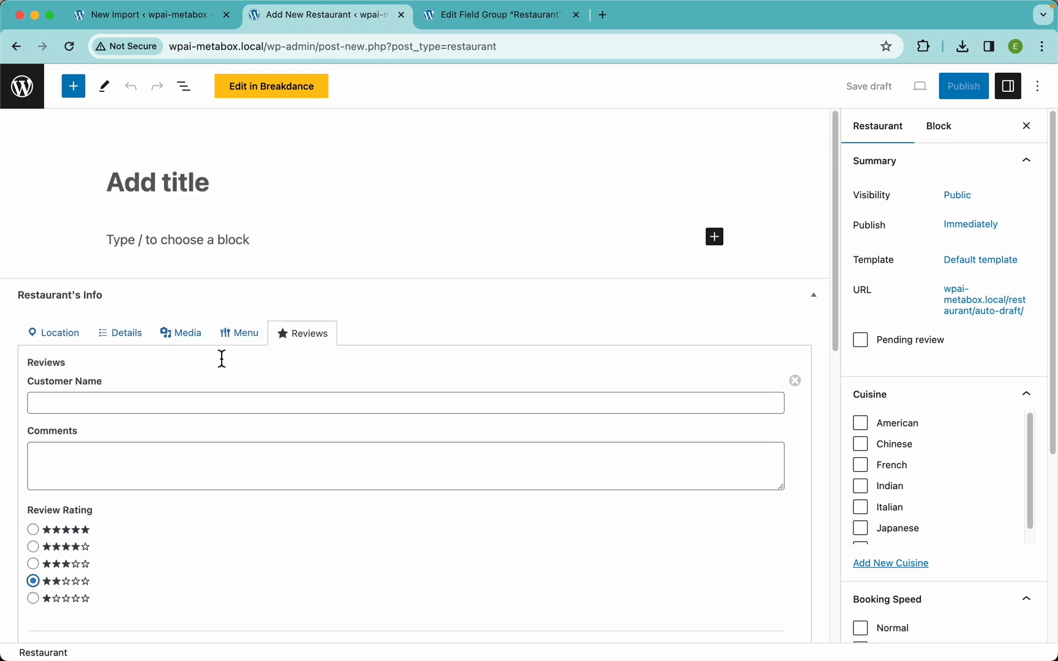
Step: Return to the new import's file review and continue to step 3
left_click(202, 16)
scroll(857, 245, "up", 3)
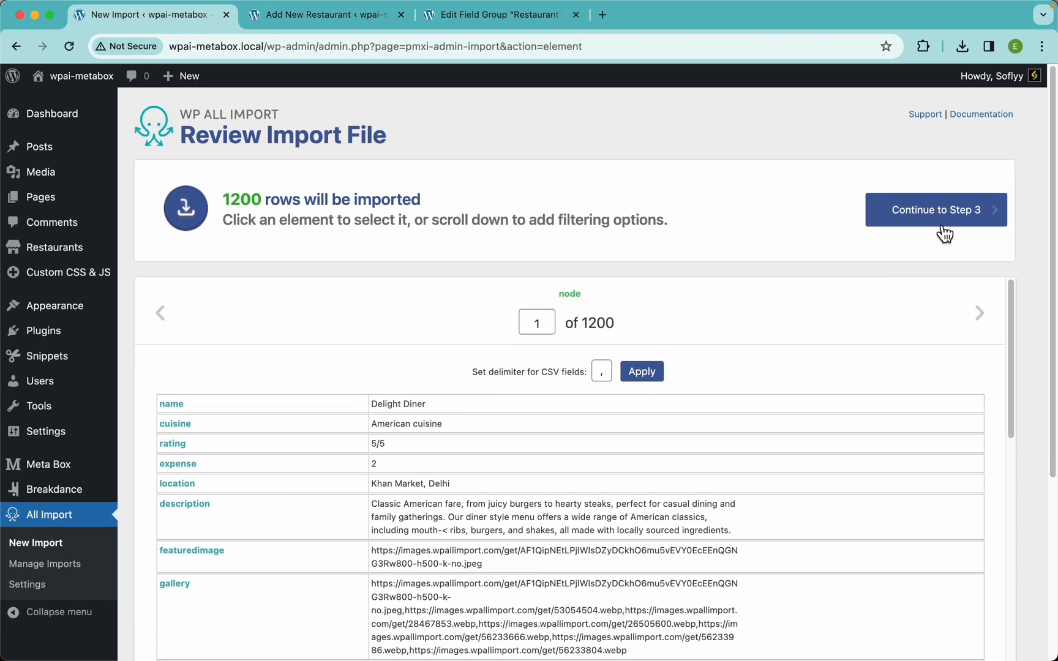
left_click(948, 220)
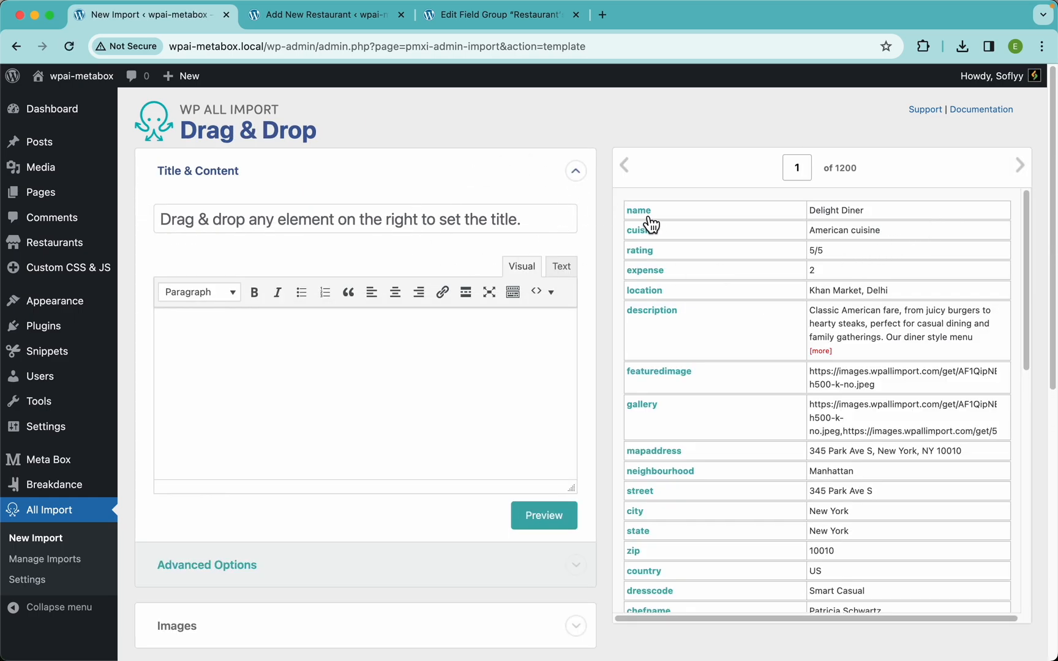
Step: Map the name element to the restaurant title and the description element to the post content
left_click_drag(647, 224, 435, 270)
left_click_drag(396, 221, 397, 222)
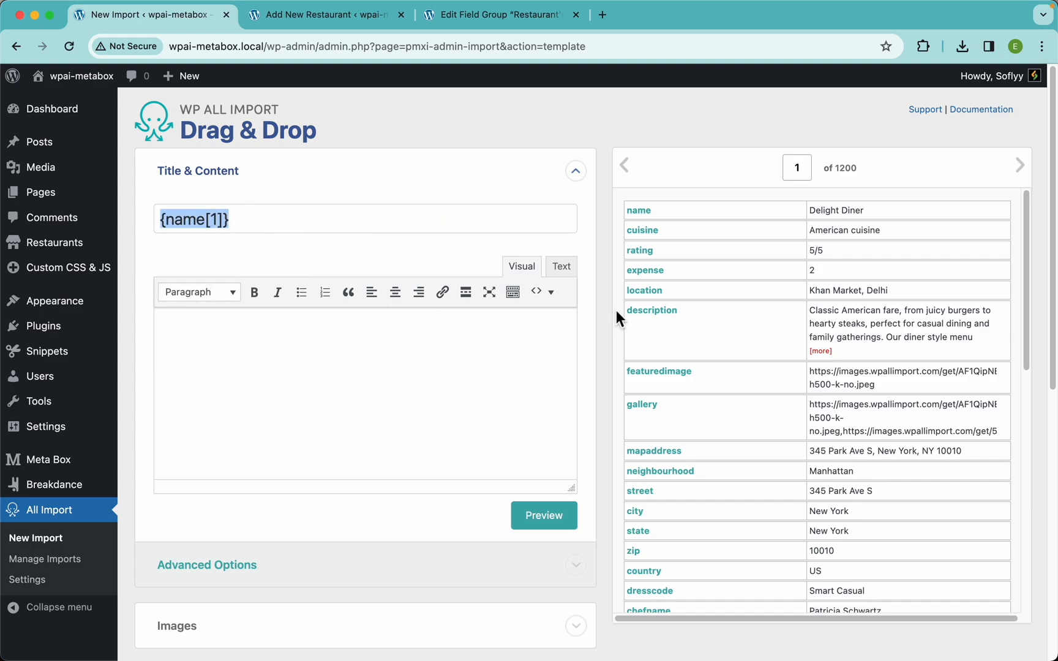
left_click_drag(661, 321, 317, 339)
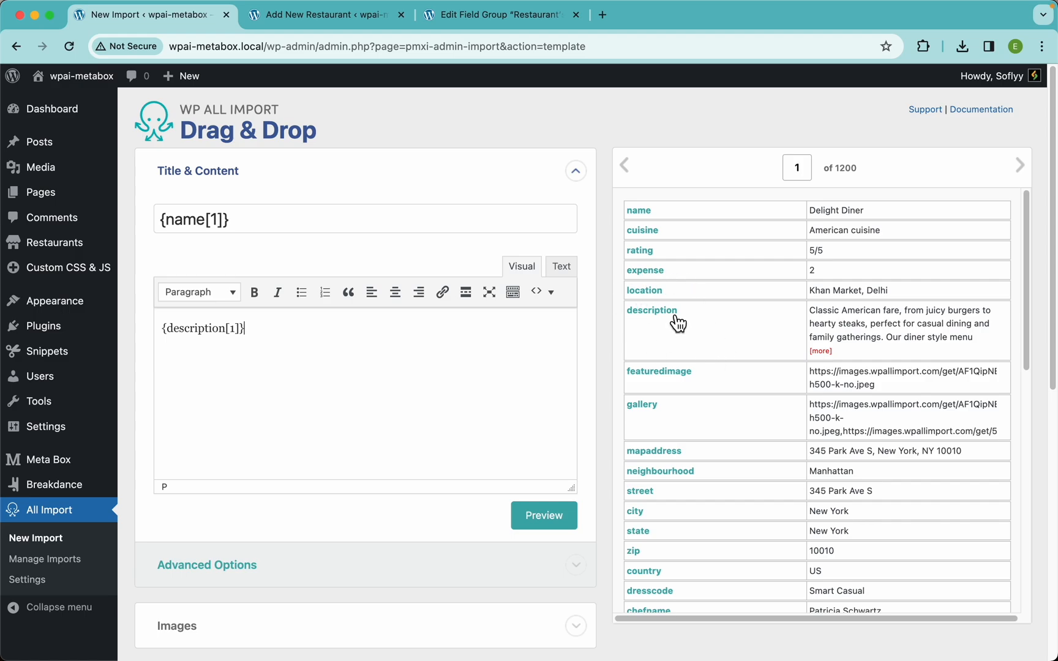
left_click_drag(678, 323, 625, 336)
Step: Expand the Images section and map the featuredimage element as the URL of the images hosted elsewhere
scroll(445, 391, "down", 5)
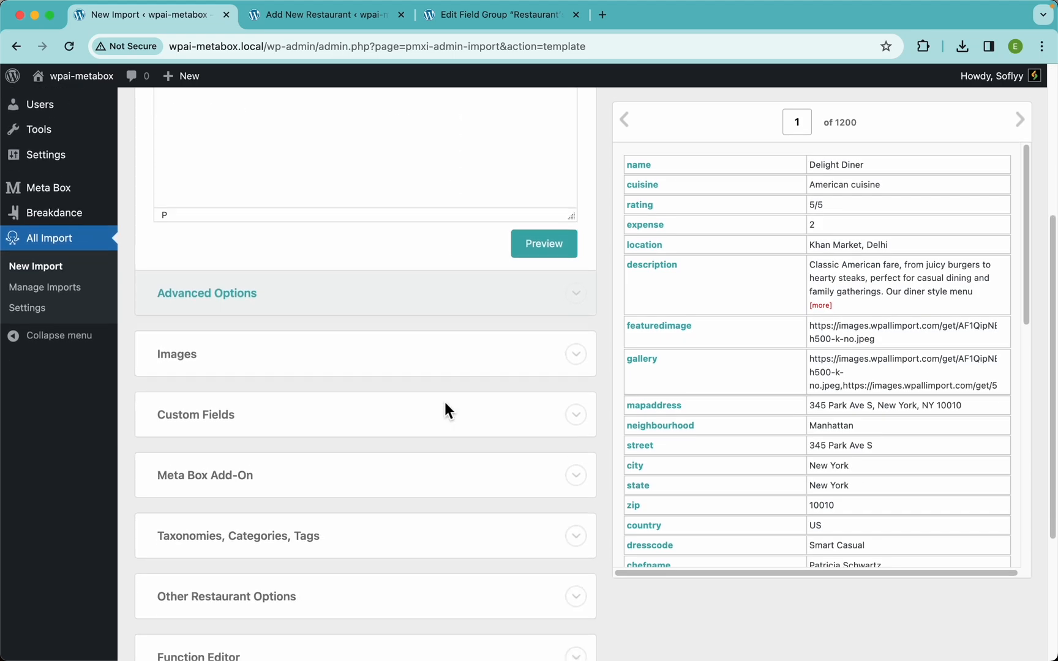
scroll(291, 346, "down", 2)
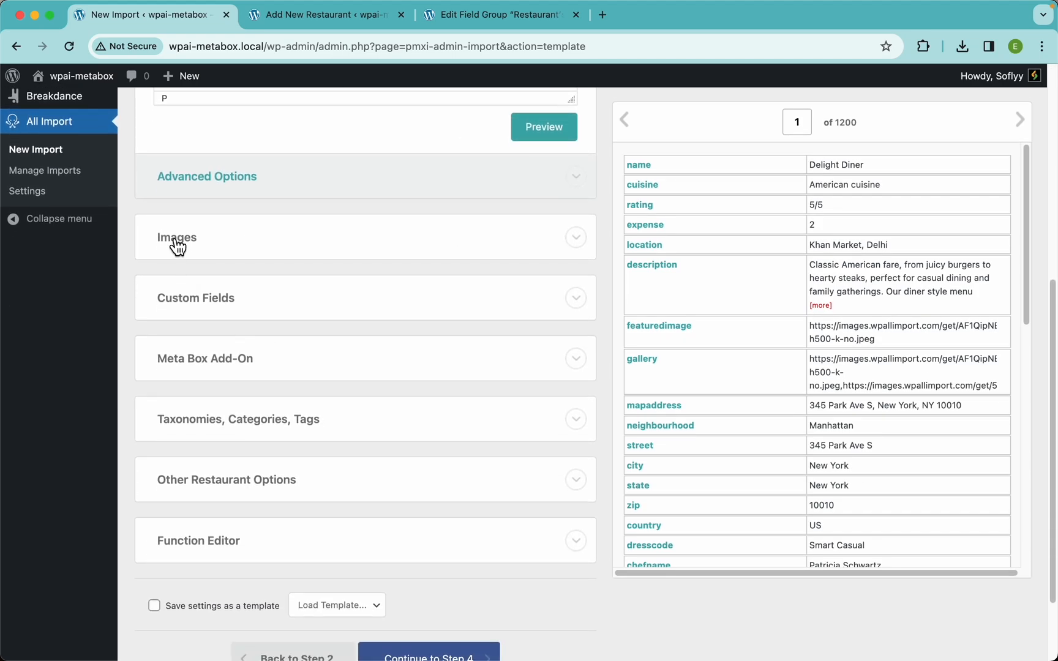
left_click(204, 247)
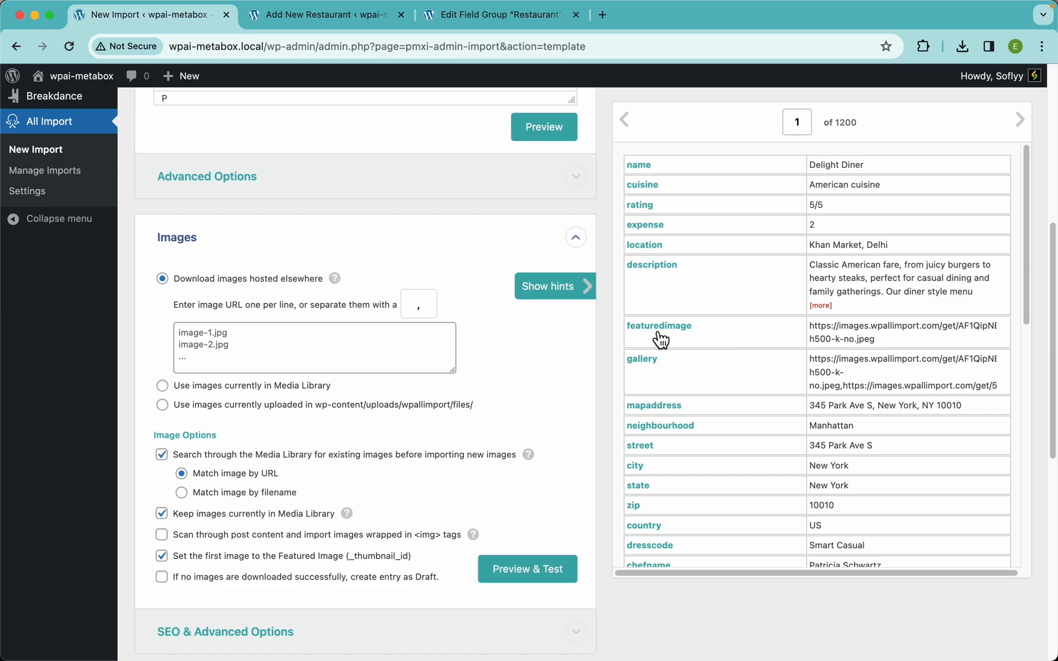
left_click_drag(660, 341, 391, 348)
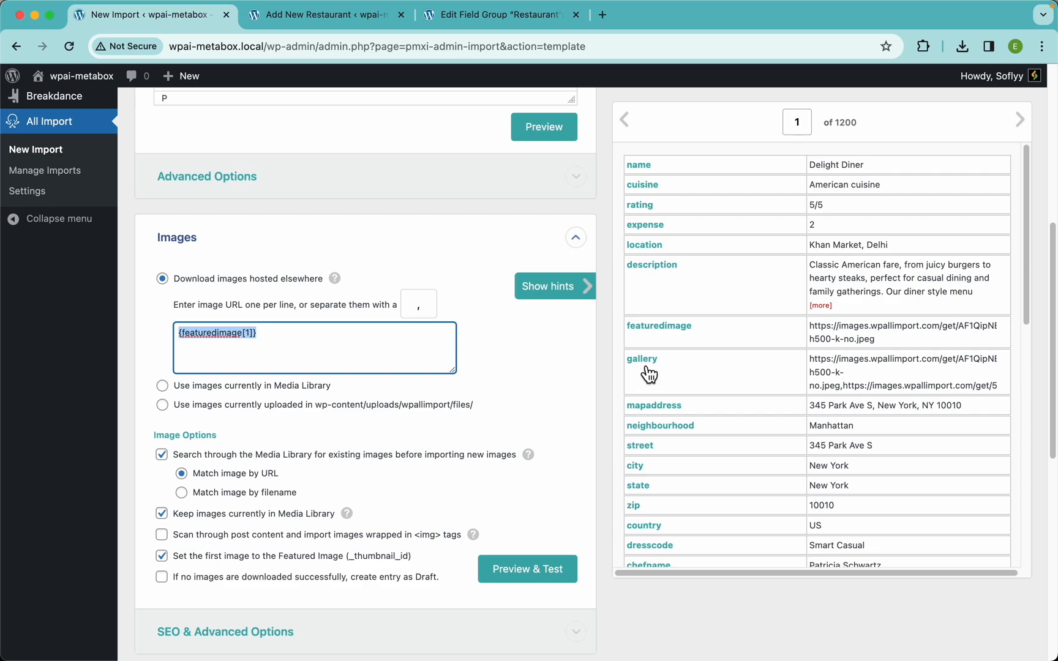
left_click(328, 342)
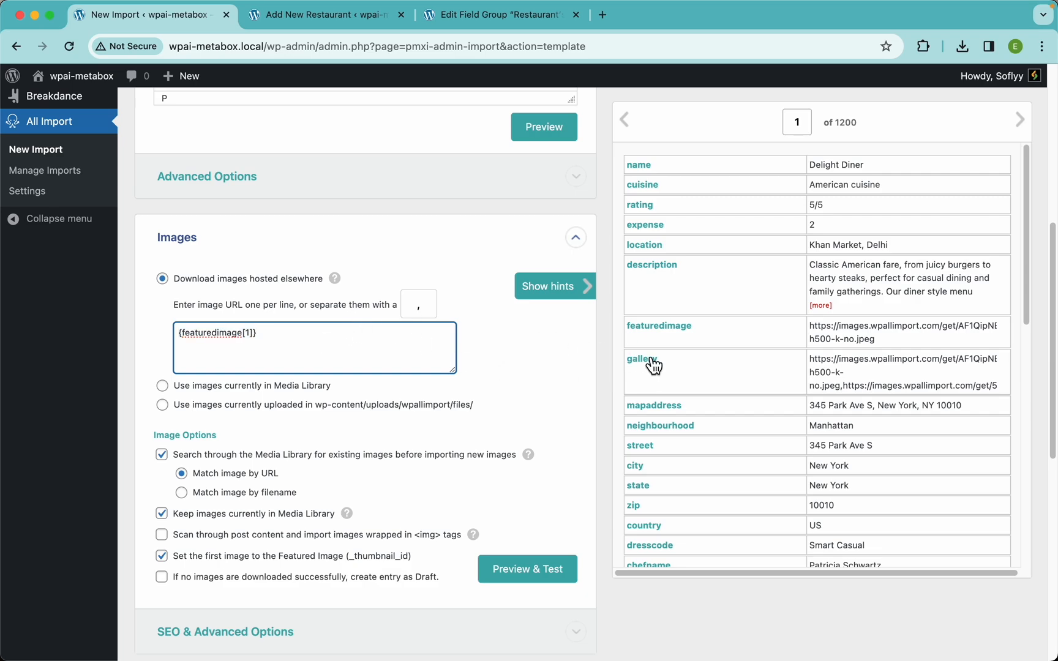
Step: Examine the Gallery field in the new restaurant's Media fields and in the Restaurant's Info field group, then return to the import template
left_click(453, 19)
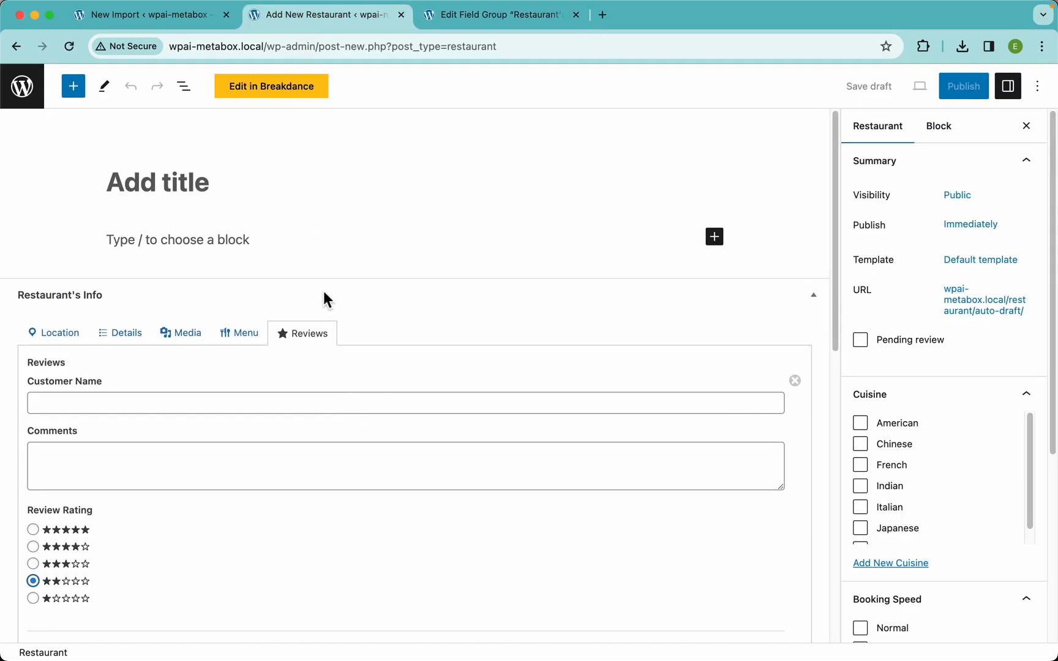
left_click(183, 335)
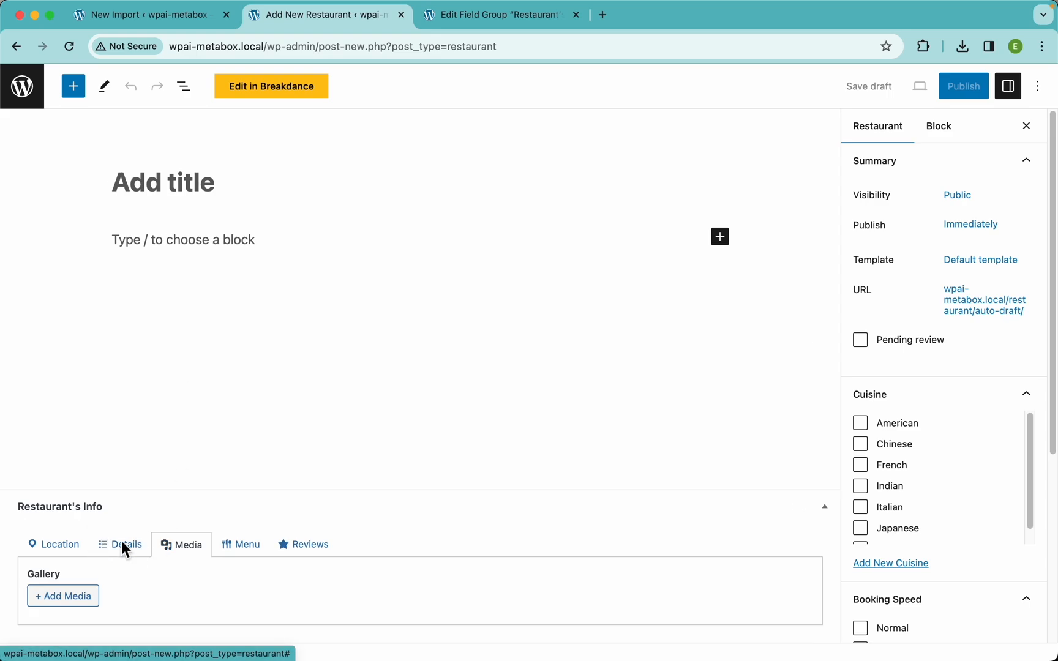
left_click(137, 14)
scroll(328, 489, "down", 4)
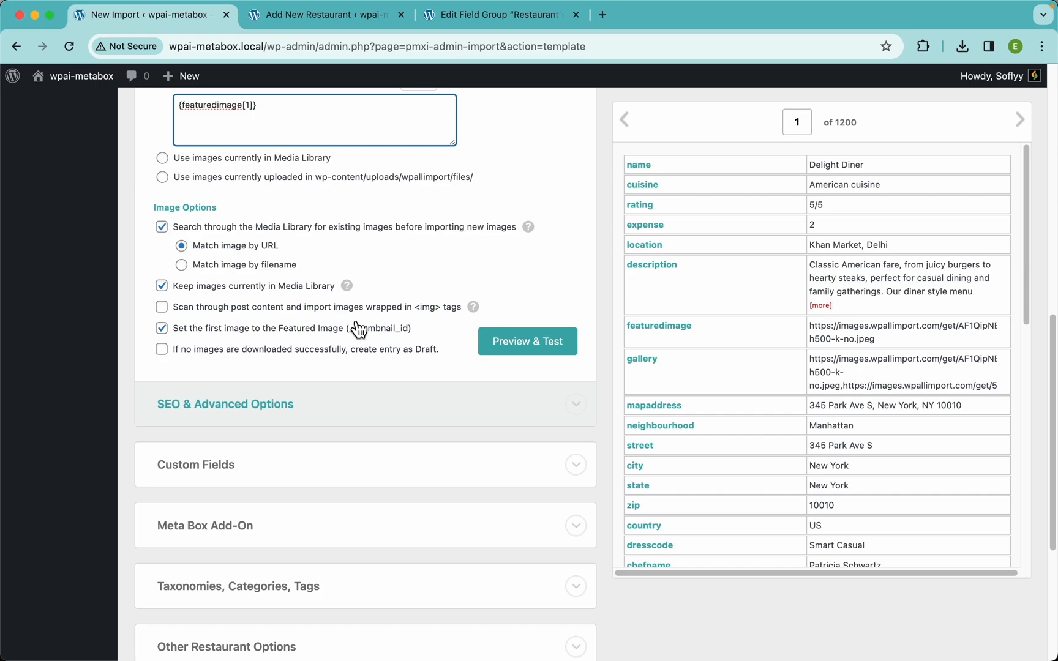
left_click(483, 19)
scroll(350, 228, "up", 5)
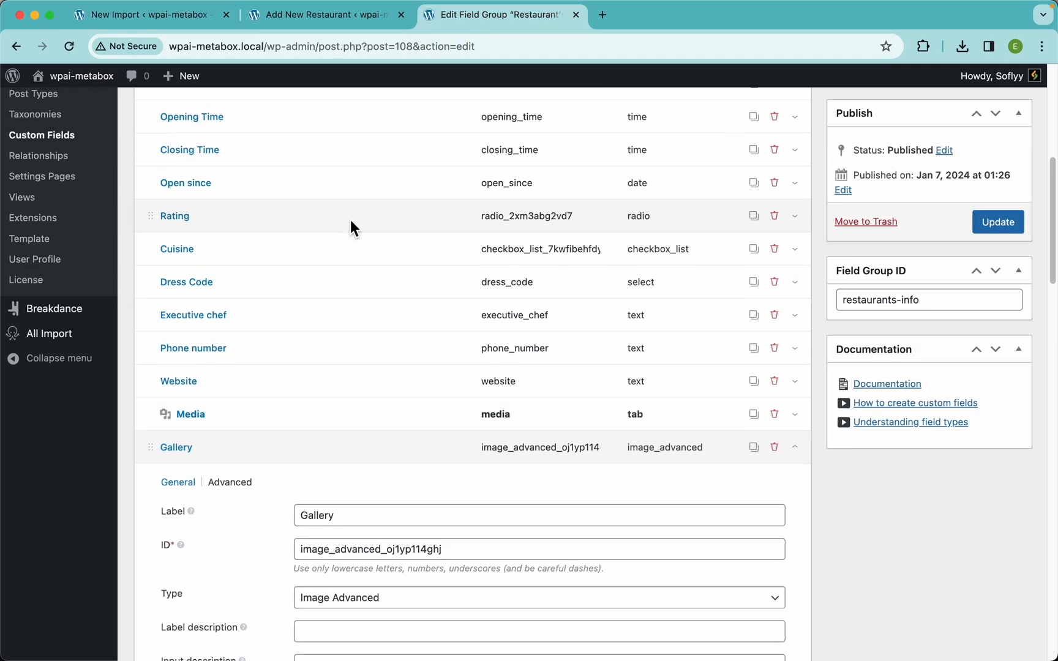
scroll(350, 229, "down", 5)
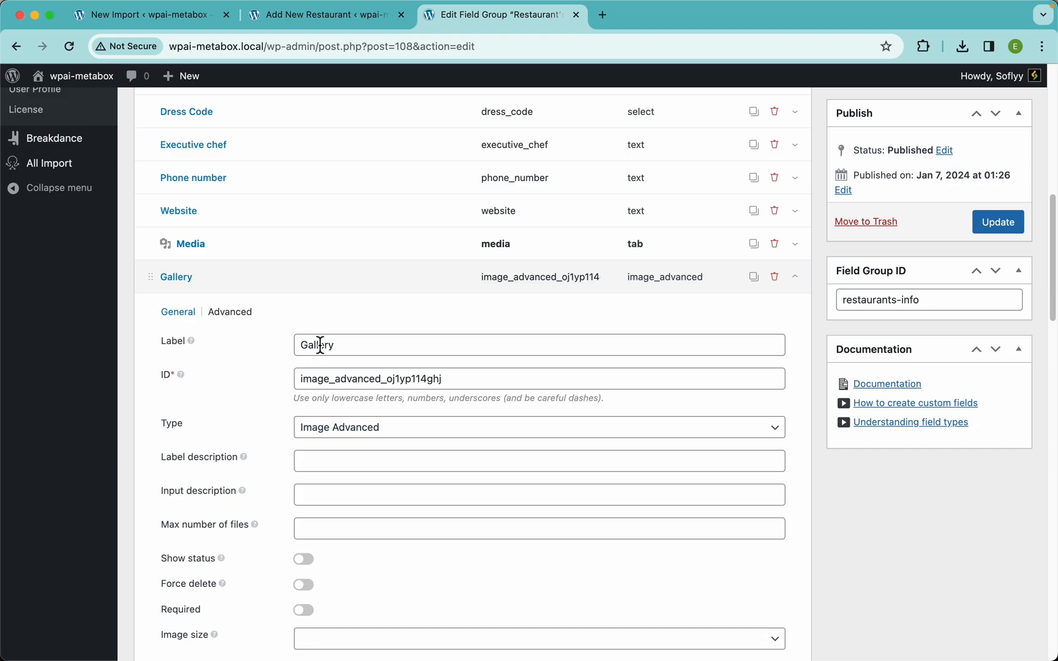
left_click(176, 20)
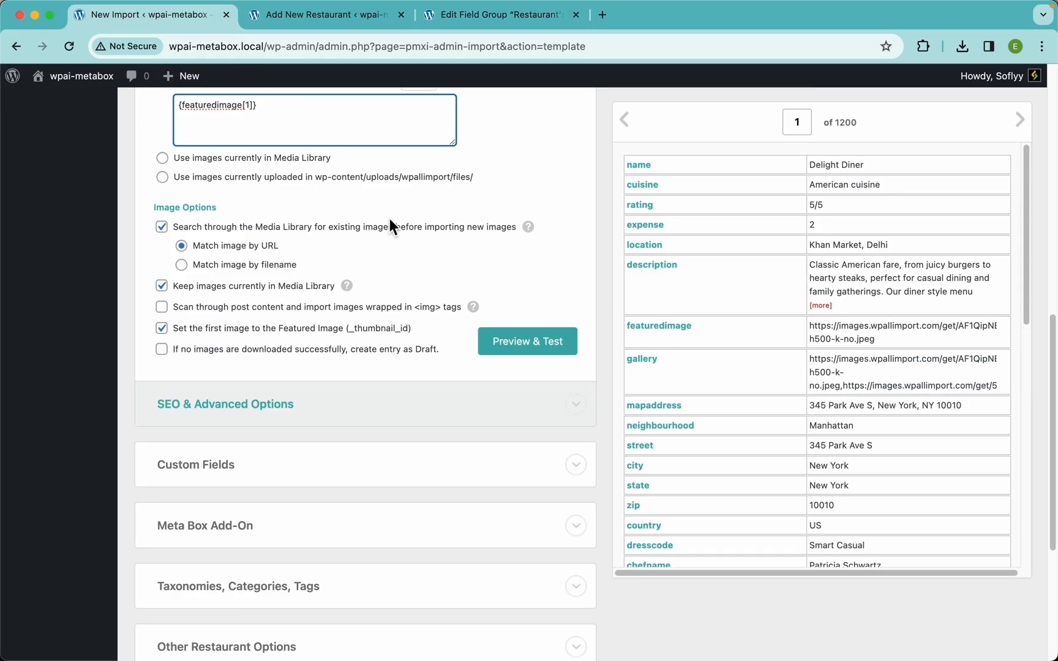
Step: Preview the mapped featured image, run the image download test and close the preview
scroll(389, 218, "up", 3)
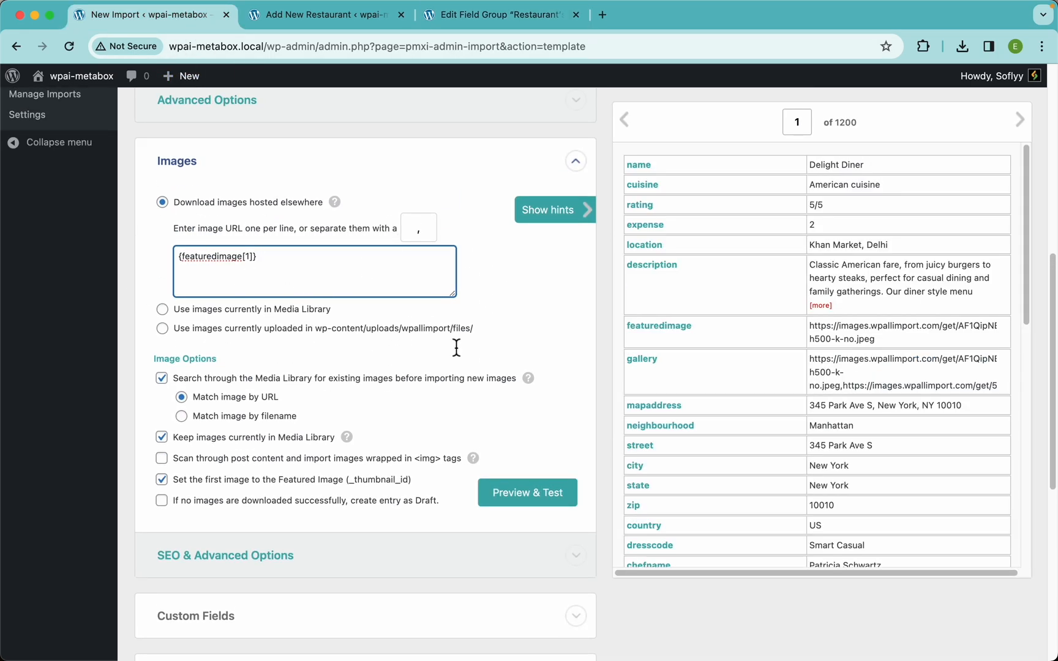
left_click(539, 508)
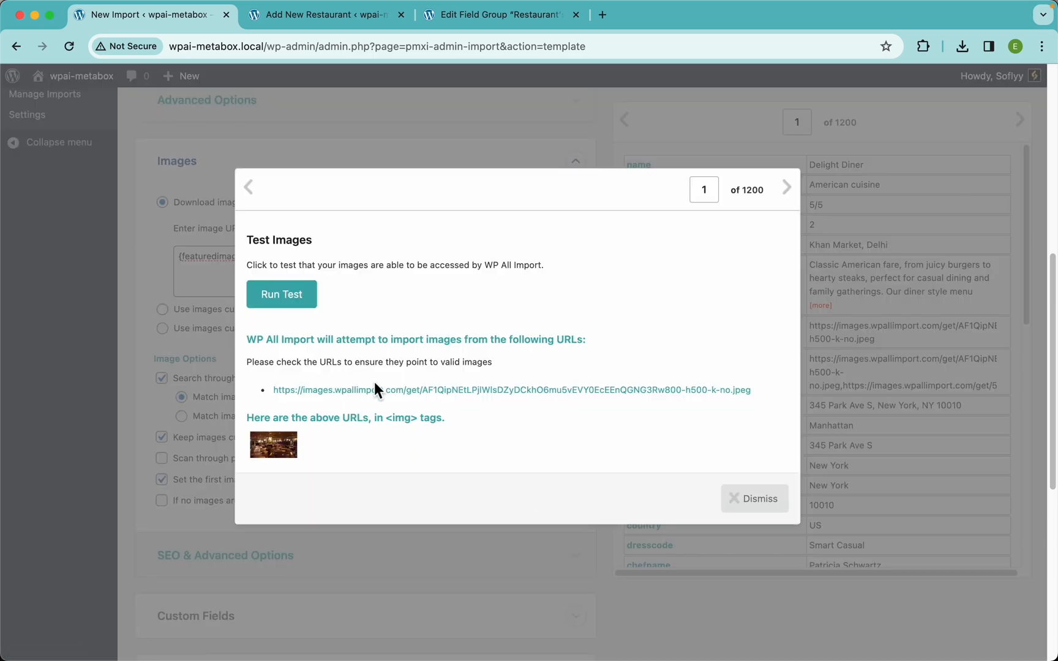
scroll(375, 382, "down", 3)
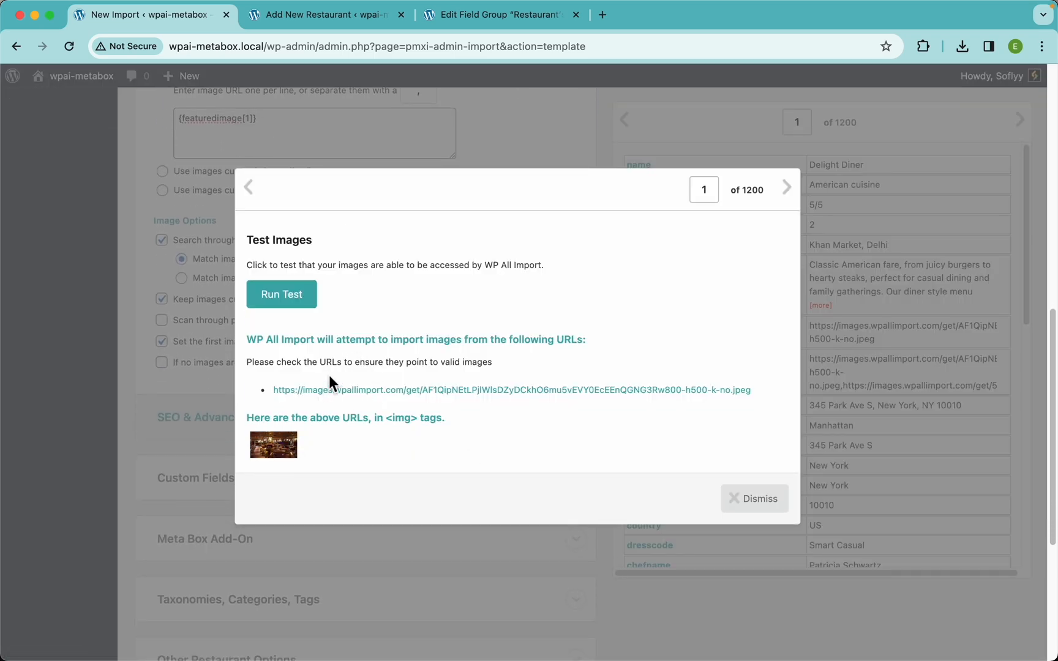
left_click(288, 305)
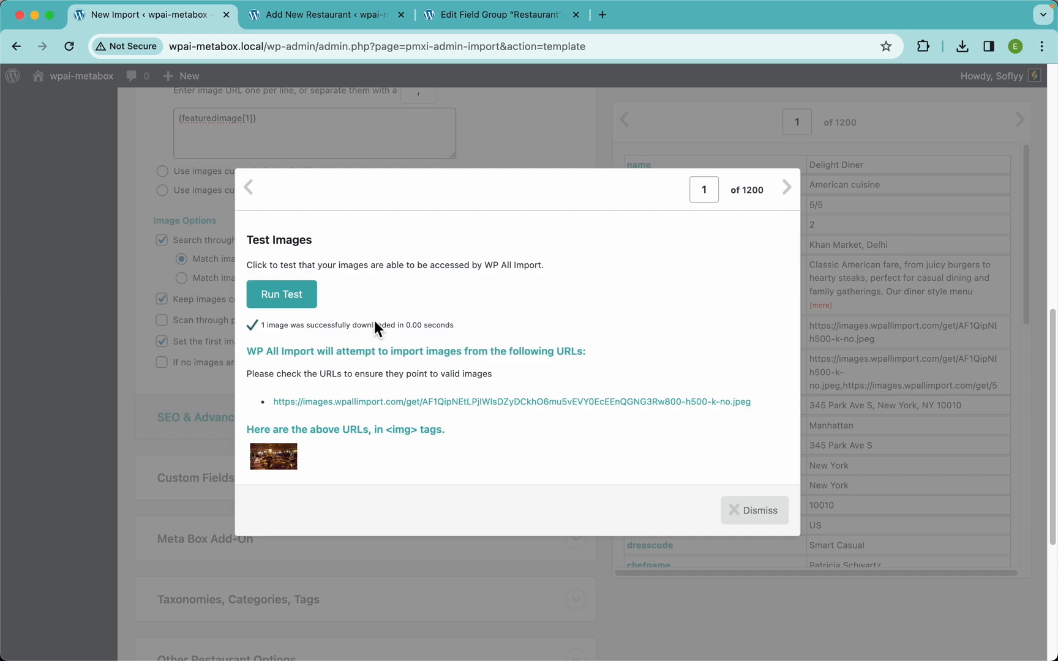
left_click(283, 296)
left_click(759, 524)
Step: Examine the Image Options, including the help for searching the Media Library and keeping existing images
scroll(319, 324, "down", 2)
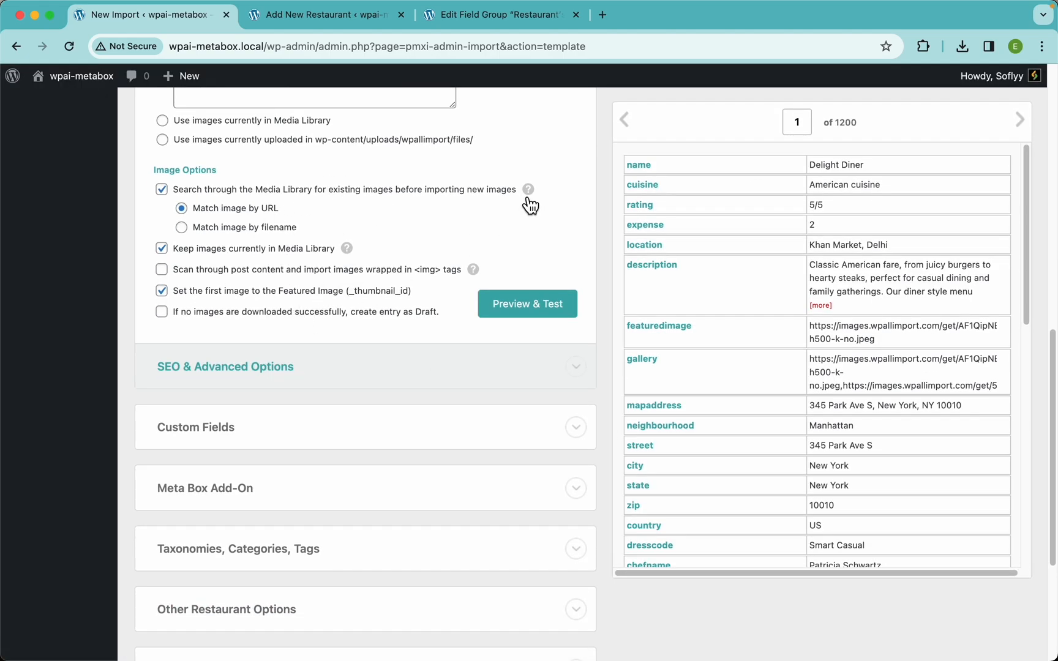
mouse_move(537, 197)
mouse_move(353, 252)
scroll(262, 301, "up", 10)
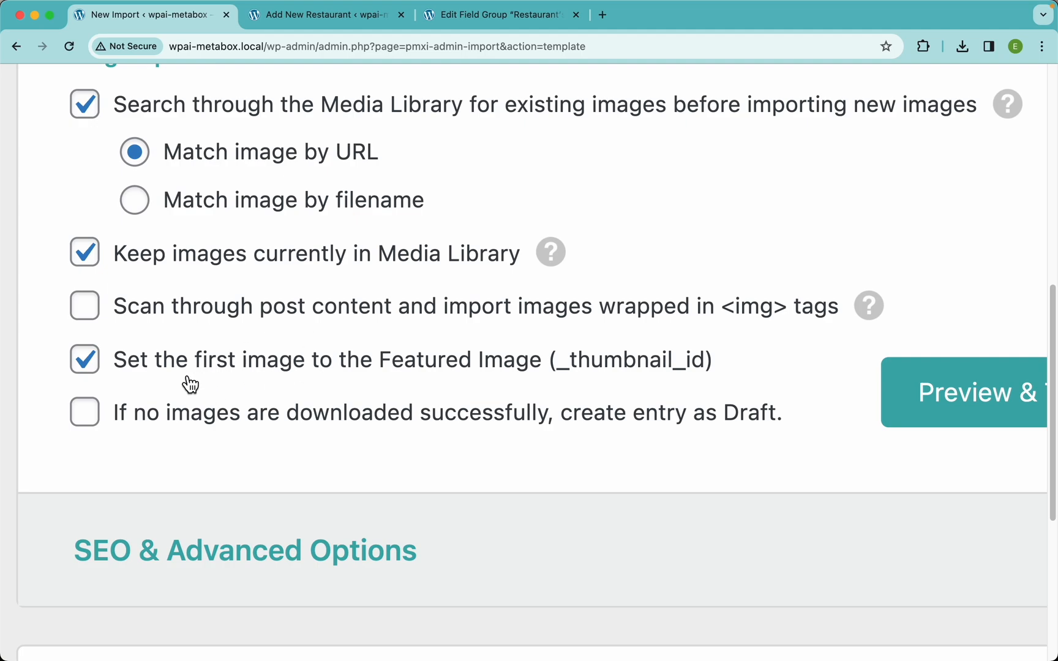
scroll(436, 355, "down", 3)
scroll(436, 355, "down", 10)
scroll(336, 177, "up", 3)
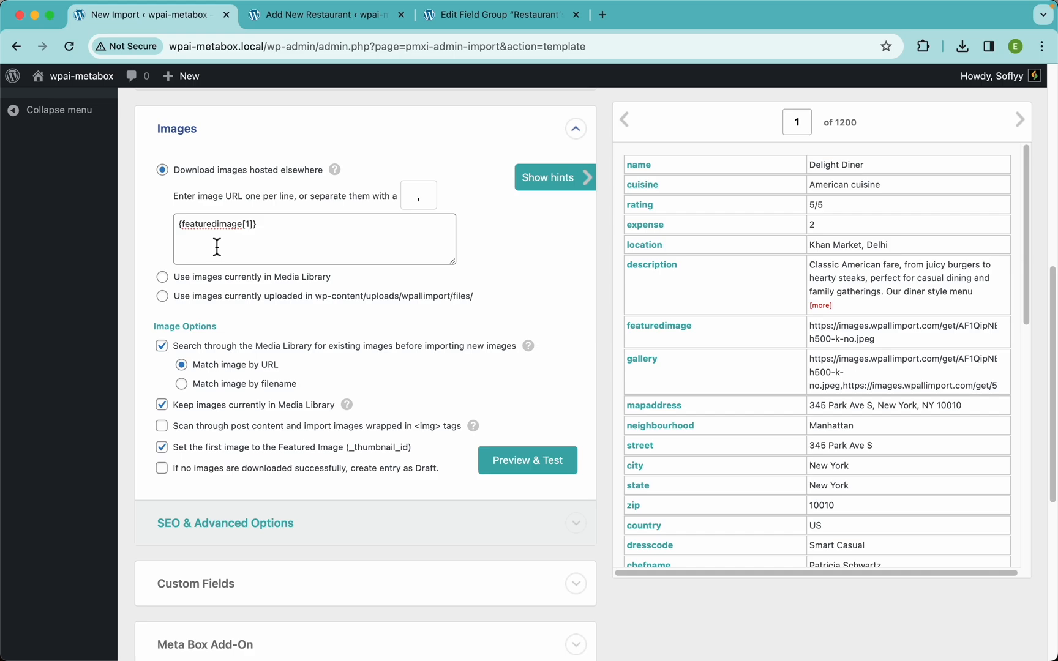
Step: Expand the Custom Fields section of the import template
scroll(468, 355, "down", 6)
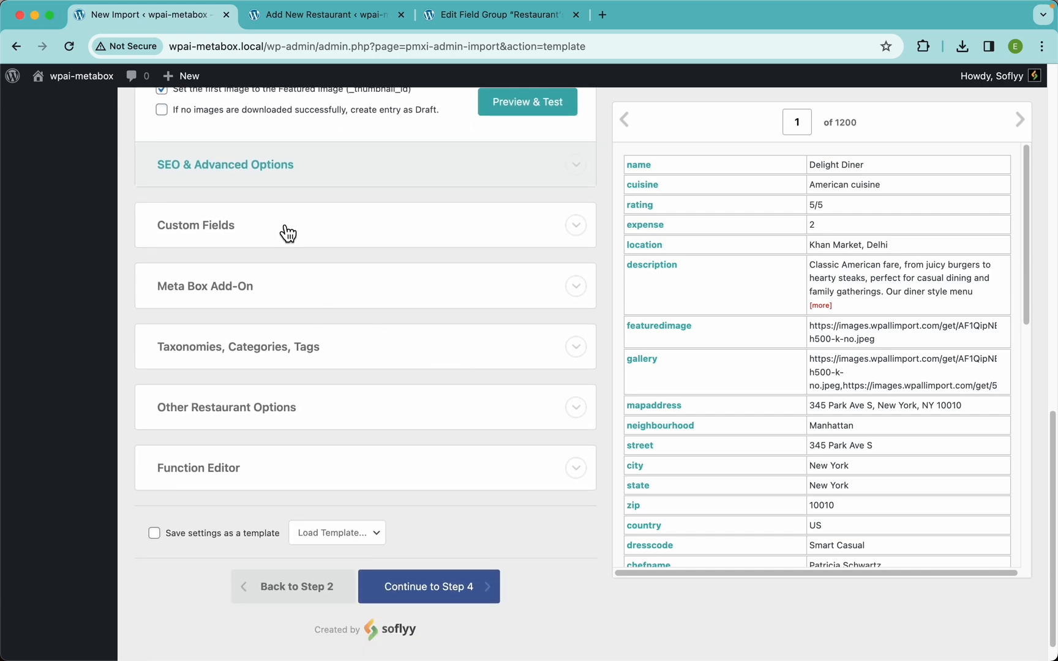
left_click(288, 234)
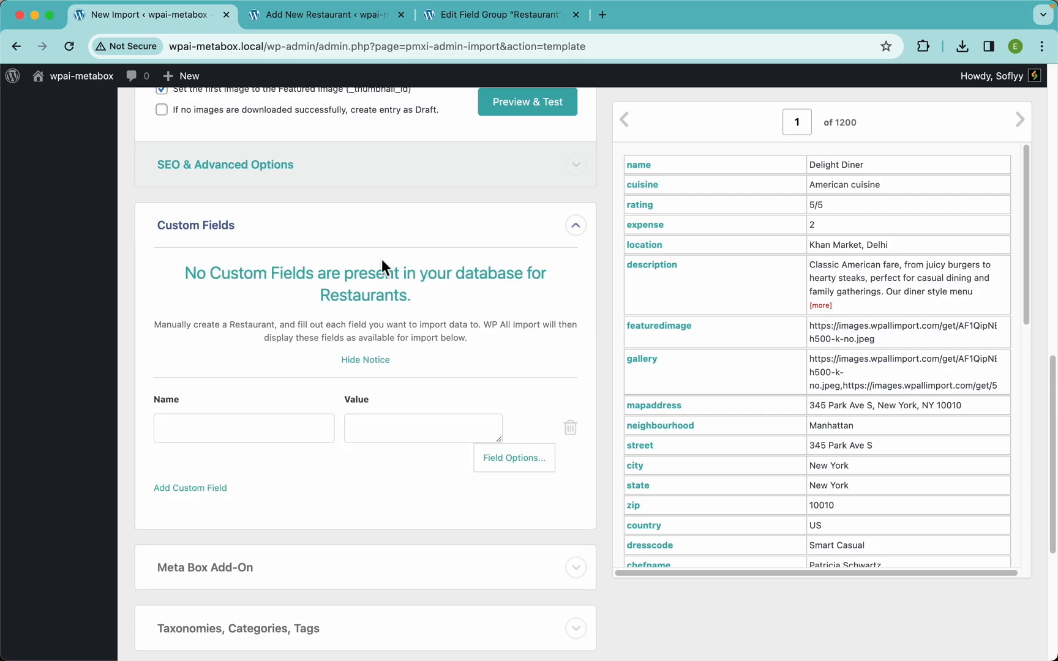
Step: Collapse the Custom Fields section and check the Restaurant's Info field group in Meta Box before returning to the import template
left_click(270, 228)
left_click(451, 19)
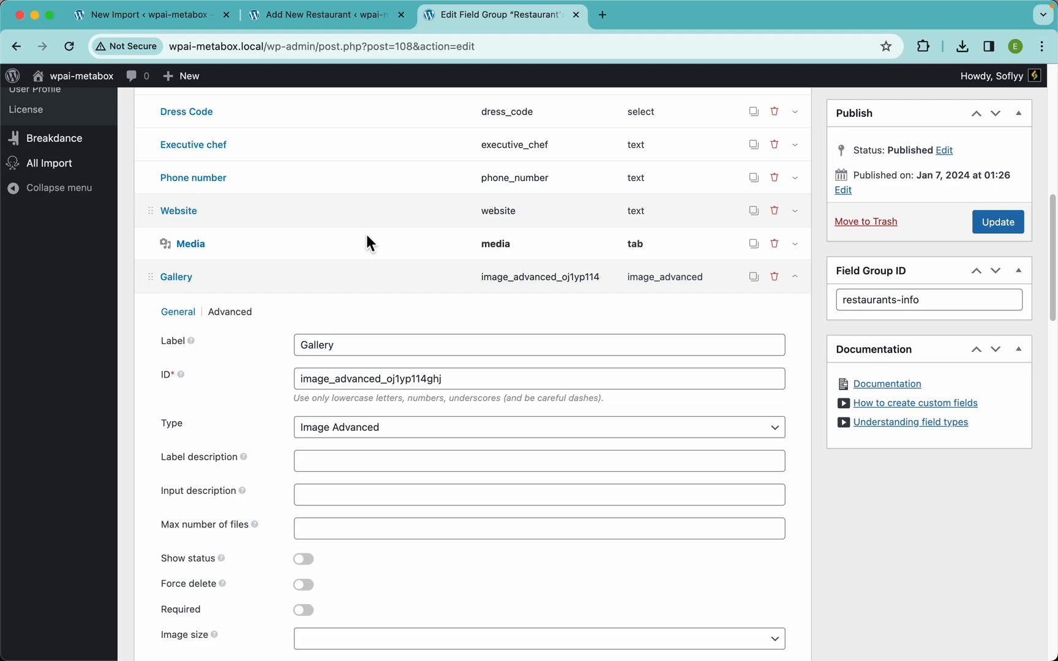
scroll(425, 227, "up", 15)
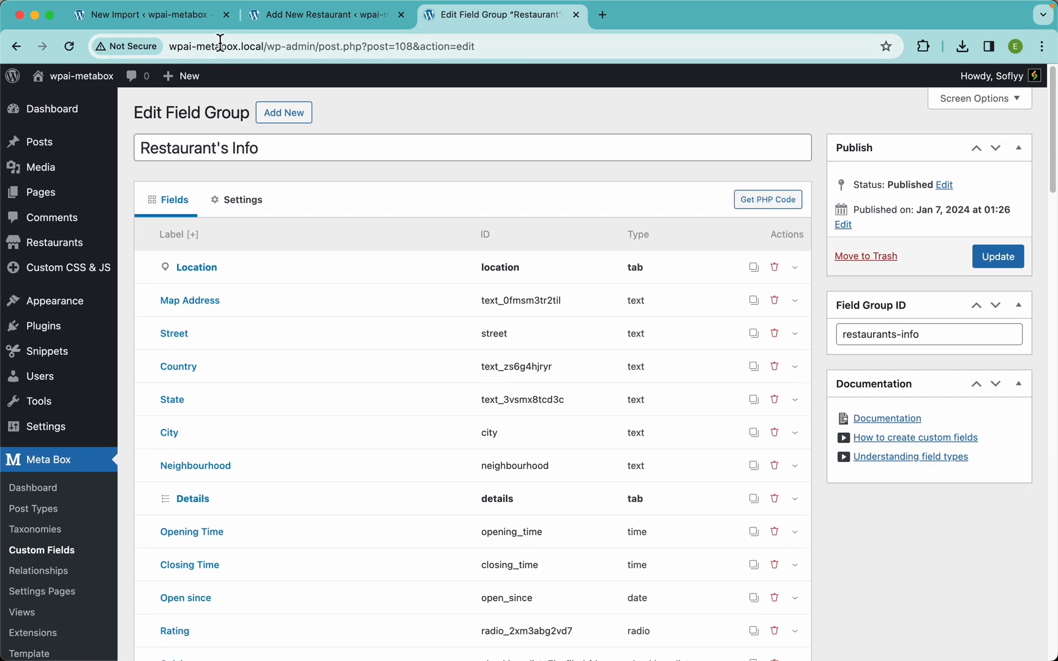
left_click(196, 17)
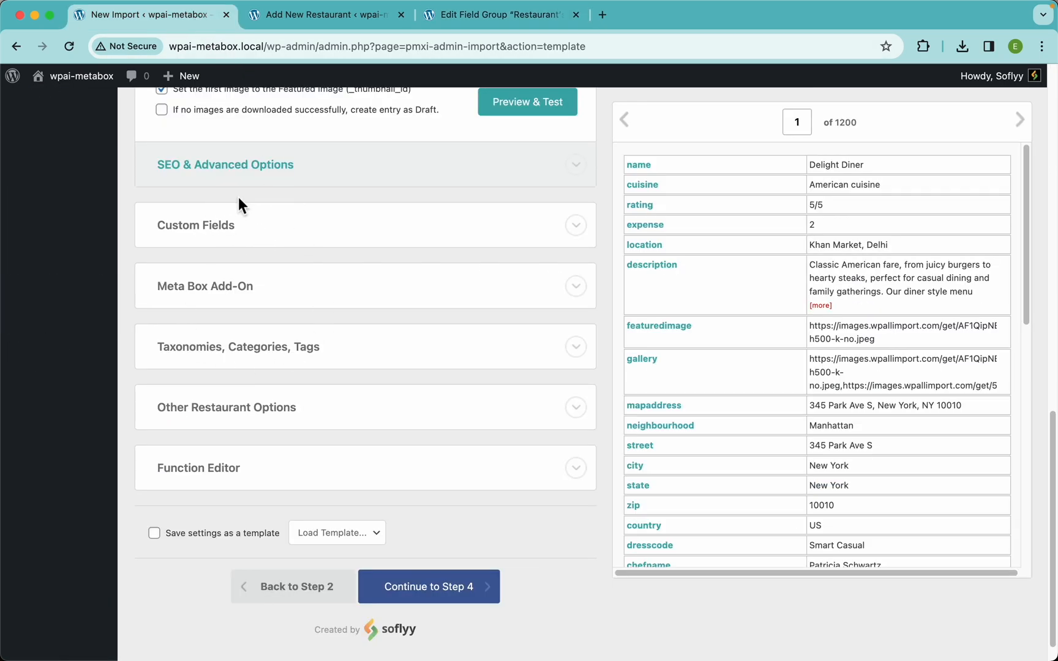
Step: Expand the Meta Box Add-On section and enable the Restaurant's Info field group
scroll(259, 247, "down", 2)
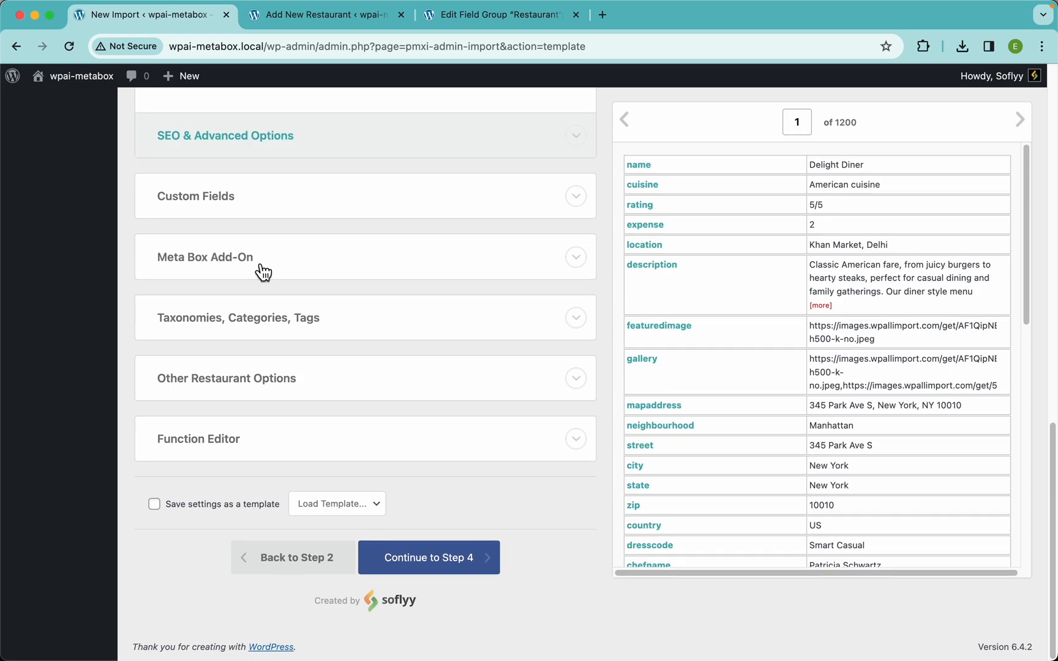
left_click(273, 267)
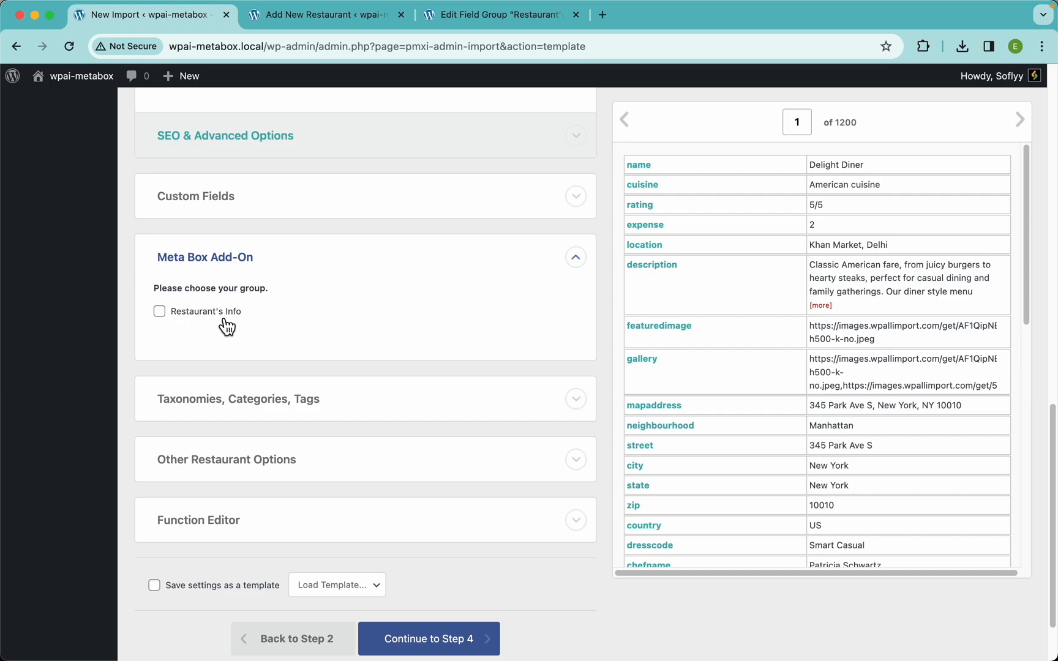
left_click(224, 318)
Step: Look through the Restaurant's Info fields available for mapping, from Map Address to Recommended Dishes
scroll(373, 338, "down", 5)
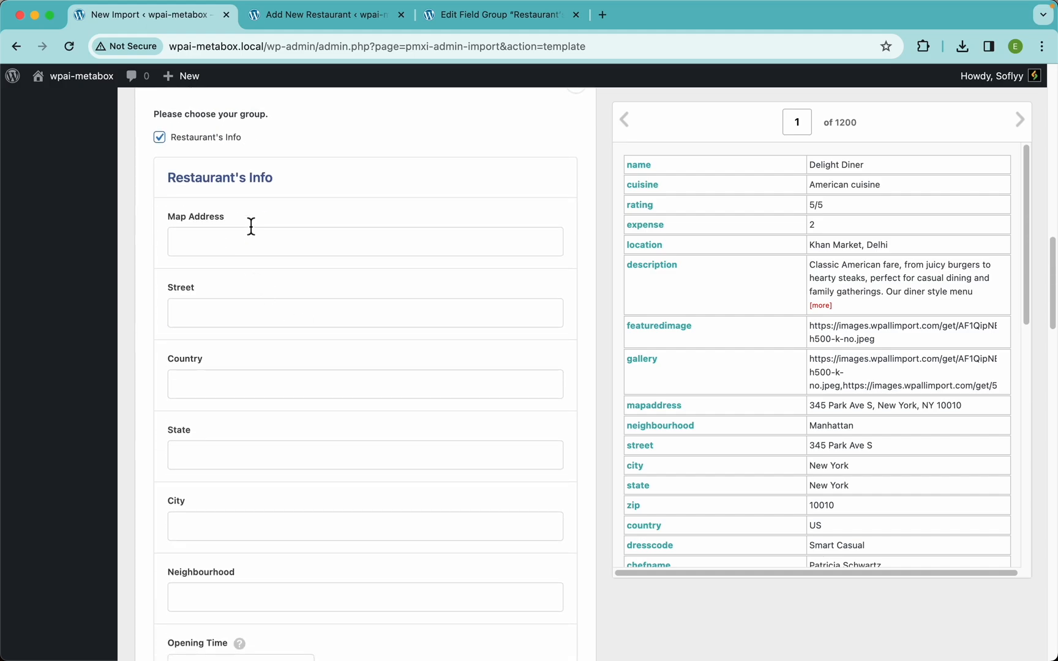
scroll(264, 337, "down", 15)
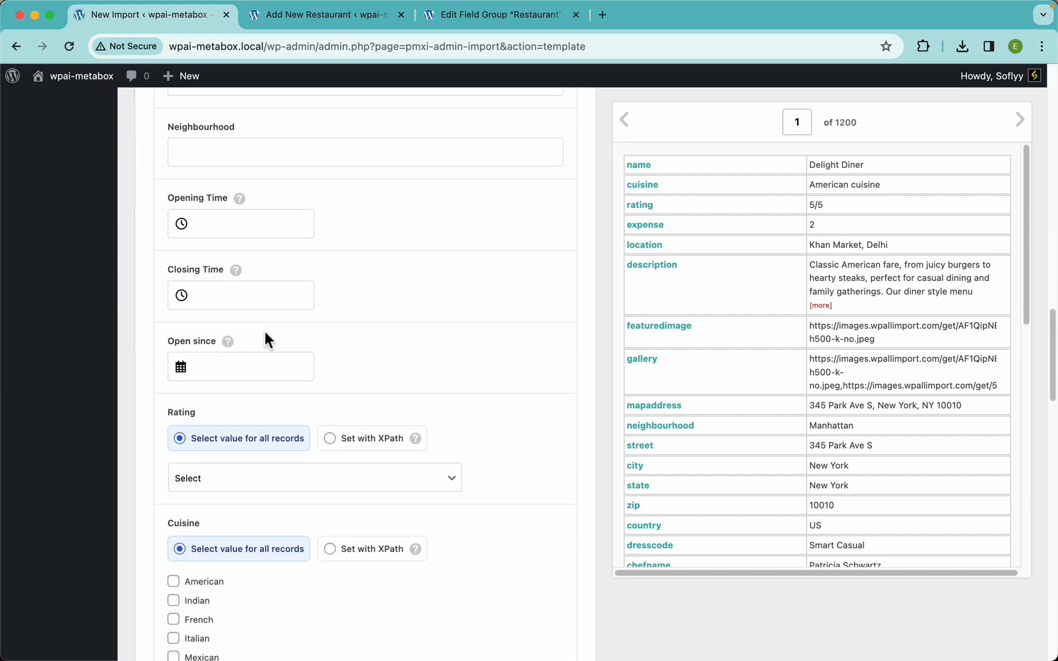
scroll(271, 343, "down", 20)
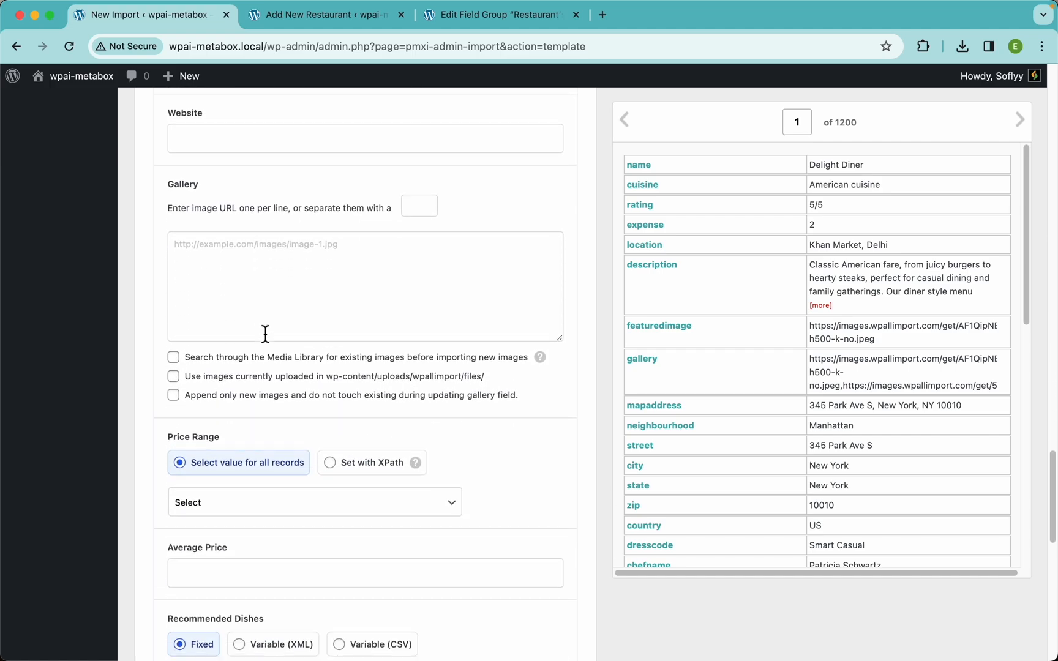
scroll(272, 343, "down", 4)
scroll(265, 331, "up", 20)
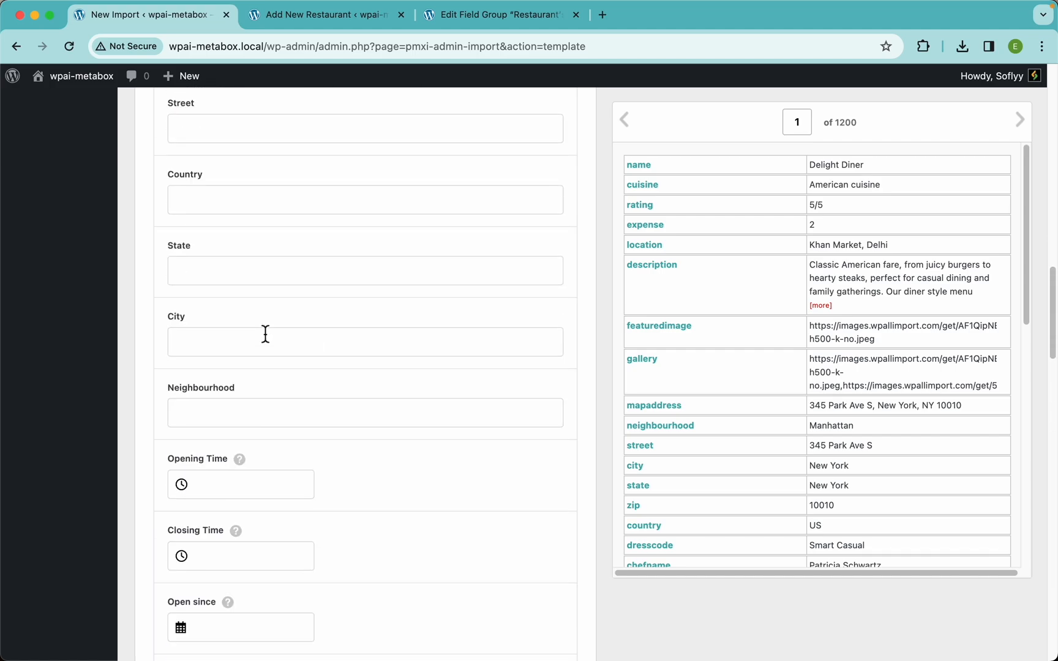
scroll(264, 332, "up", 3)
scroll(267, 338, "down", 5)
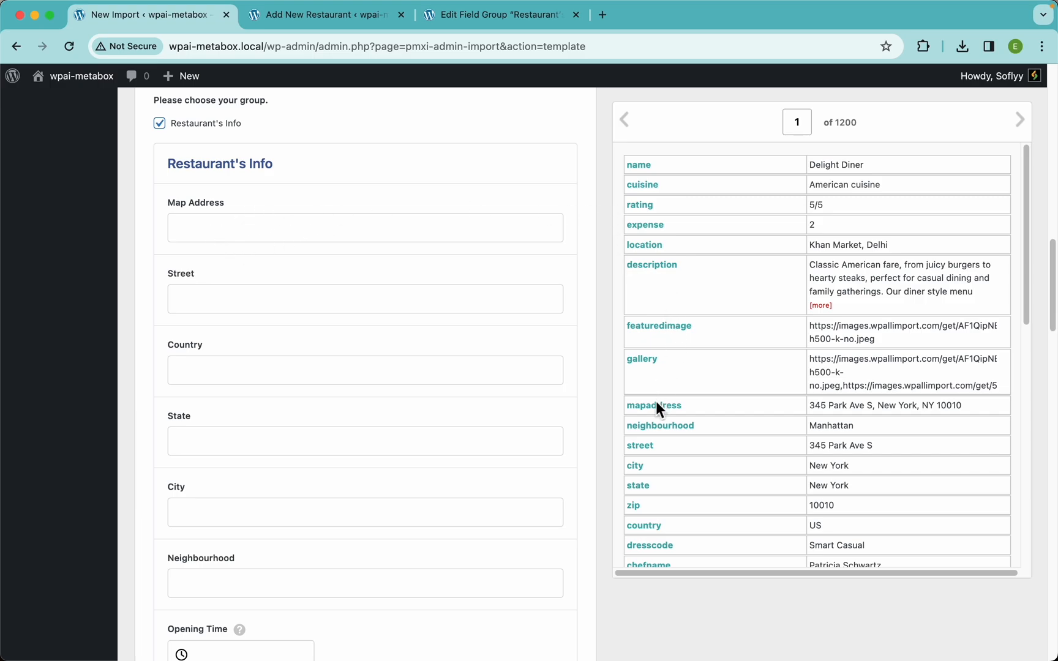
Step: Map Map Address, Street, Country, State, City and Neighbourhood to the matching mapaddress, street, country, state, city and neighbourhood columns
left_click_drag(657, 419, 322, 228)
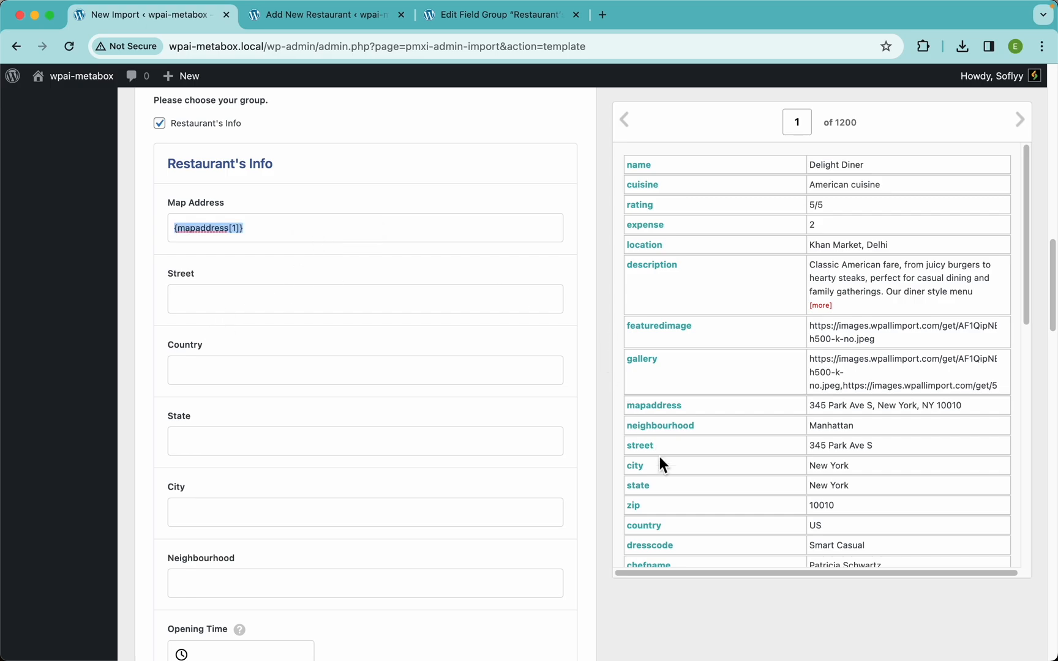
left_click_drag(646, 452, 294, 303)
left_click_drag(646, 530, 404, 375)
left_click_drag(641, 489, 471, 439)
scroll(433, 429, "down", 3)
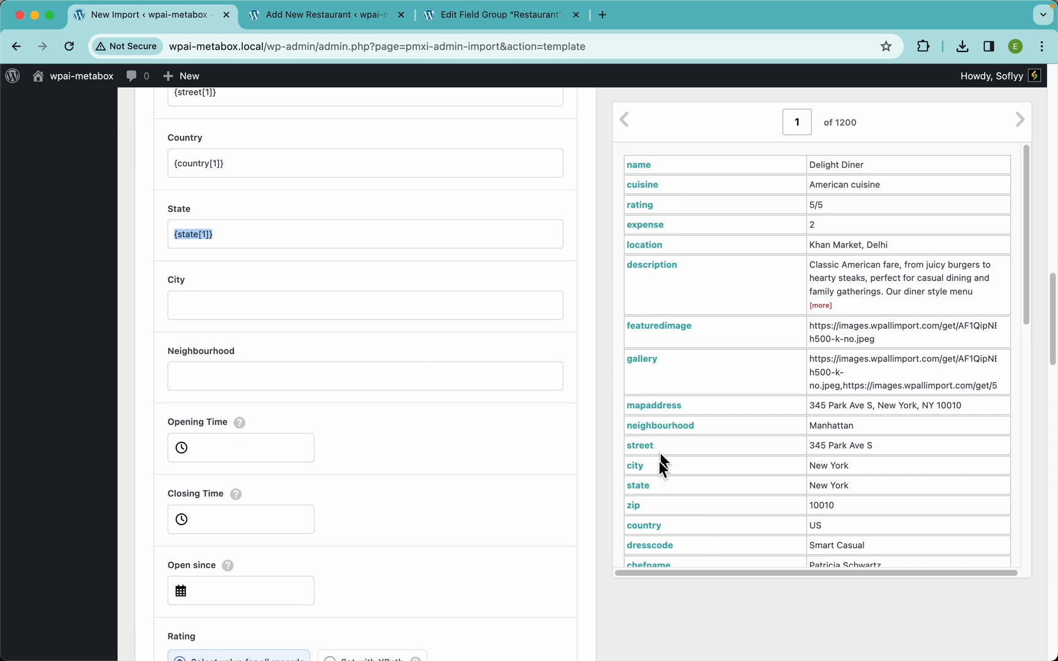
left_click_drag(637, 474, 423, 309)
left_click_drag(658, 430, 410, 397)
Step: Try a fixed Opening Time of 11:38 am and clear the field again
scroll(429, 422, "down", 3)
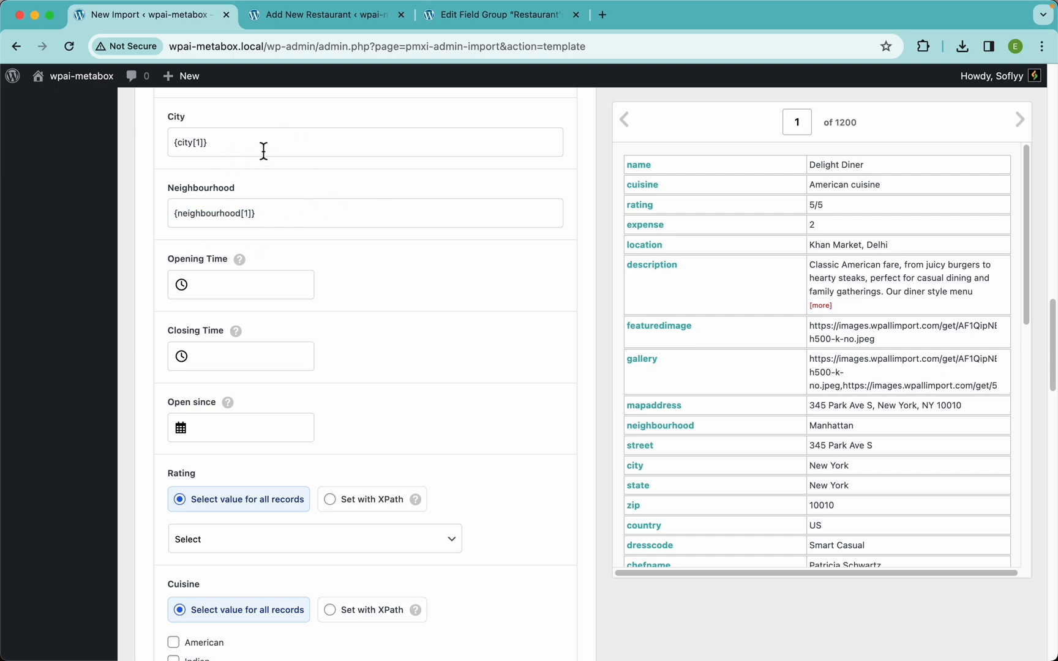
scroll(365, 255, "down", 1)
scroll(364, 260, "down", 1)
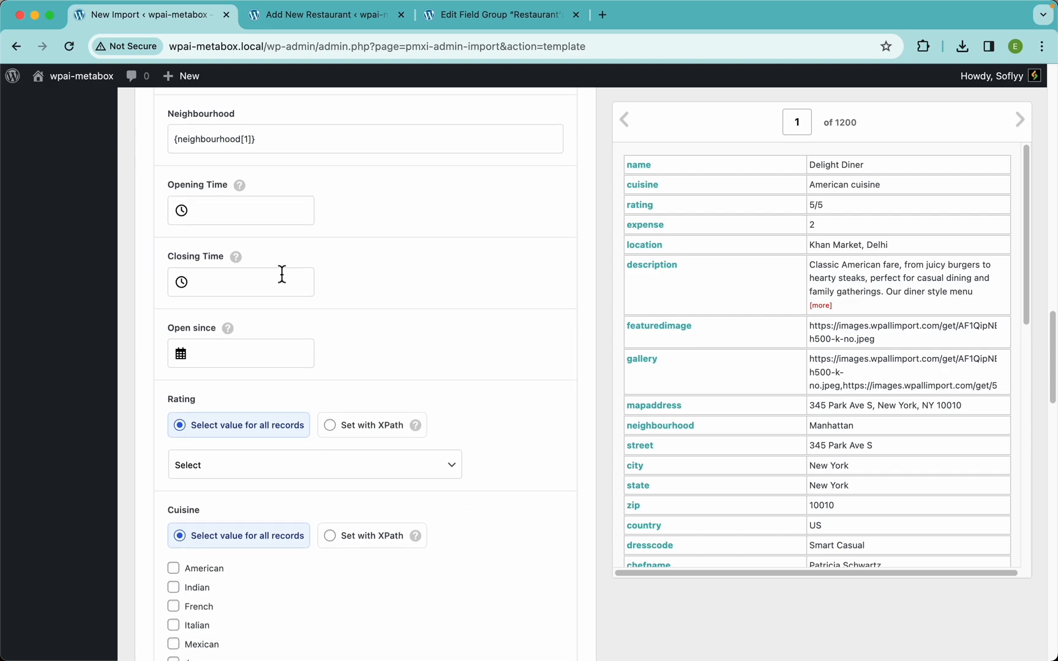
left_click(239, 214)
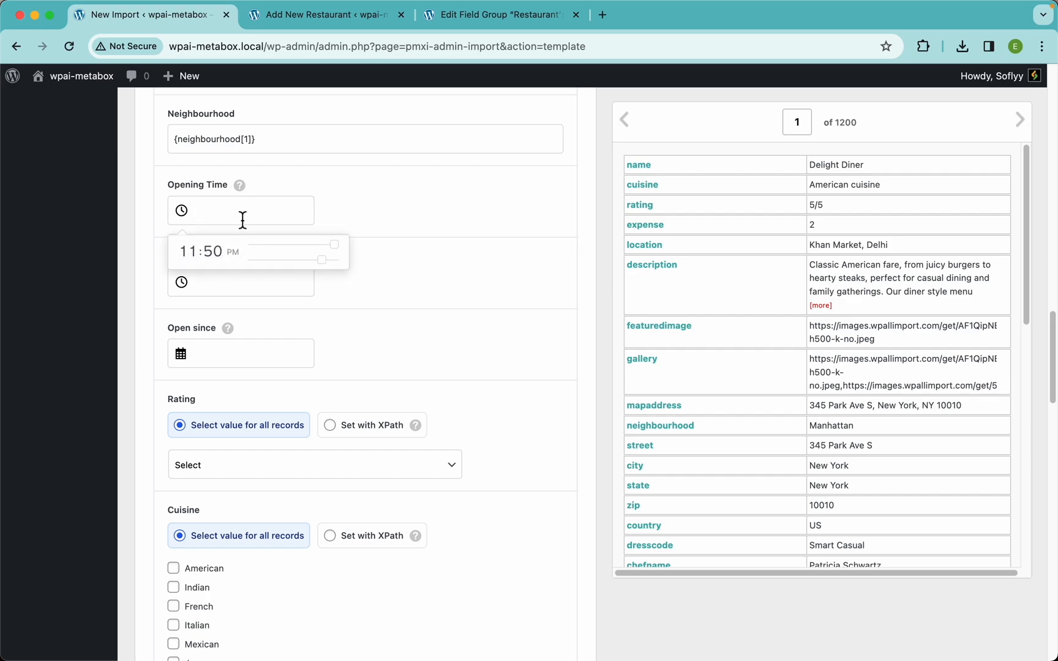
left_click_drag(336, 246, 313, 267)
left_click(357, 235)
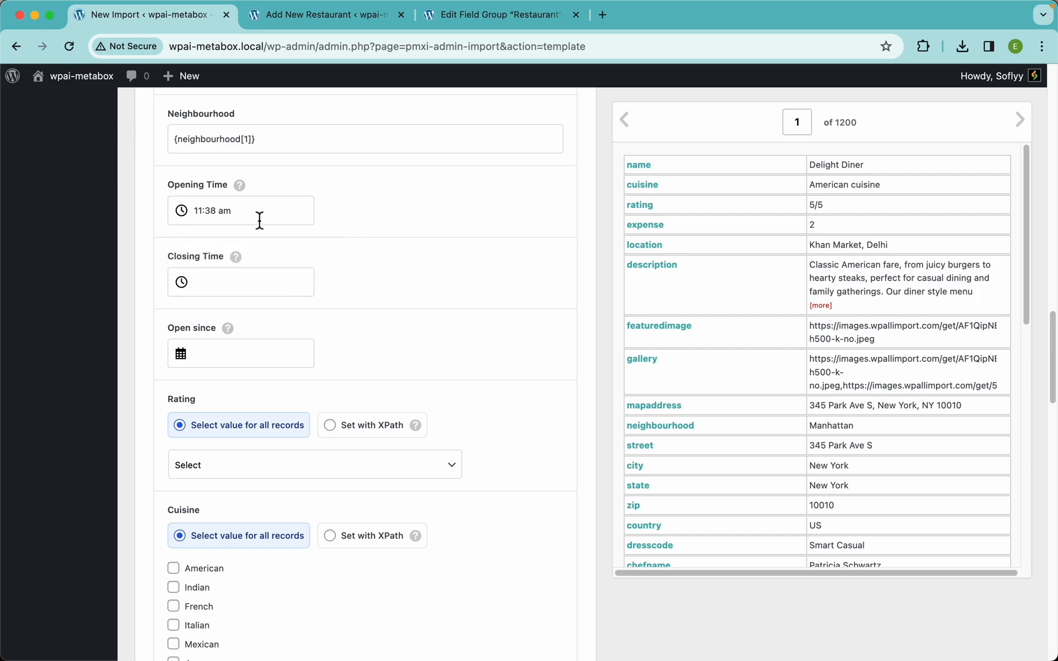
left_click_drag(259, 218, 188, 211)
key("BackSpace")
left_click(361, 218)
Step: Map Opening Time to the openinghours column and check the field's help for supported time formats
scroll(769, 306, "down", 5)
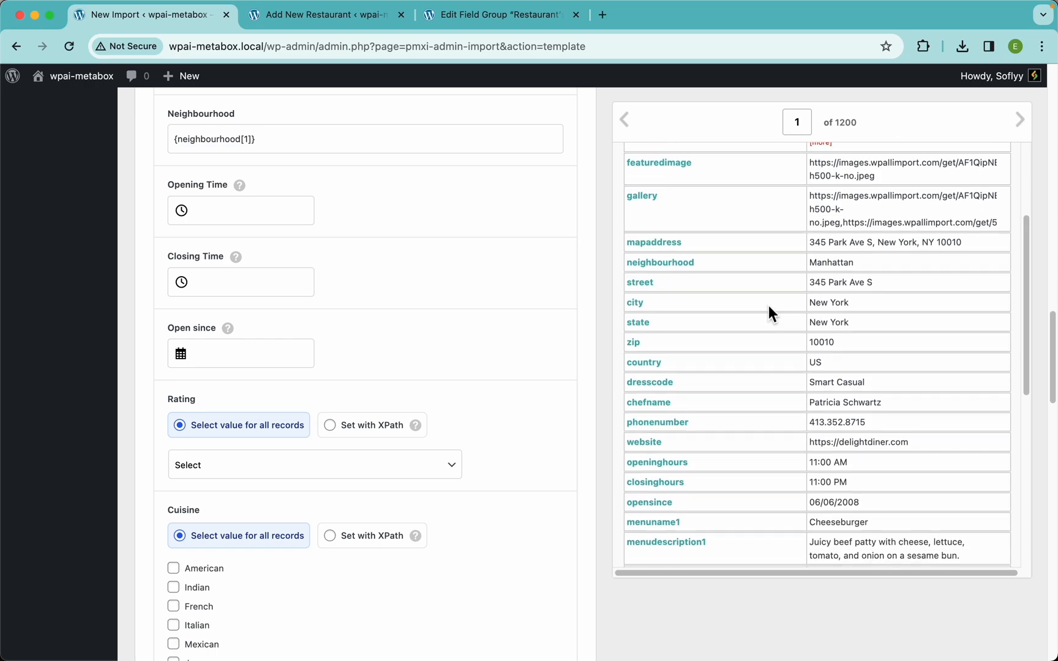
left_click_drag(662, 378, 281, 215)
left_click(341, 212)
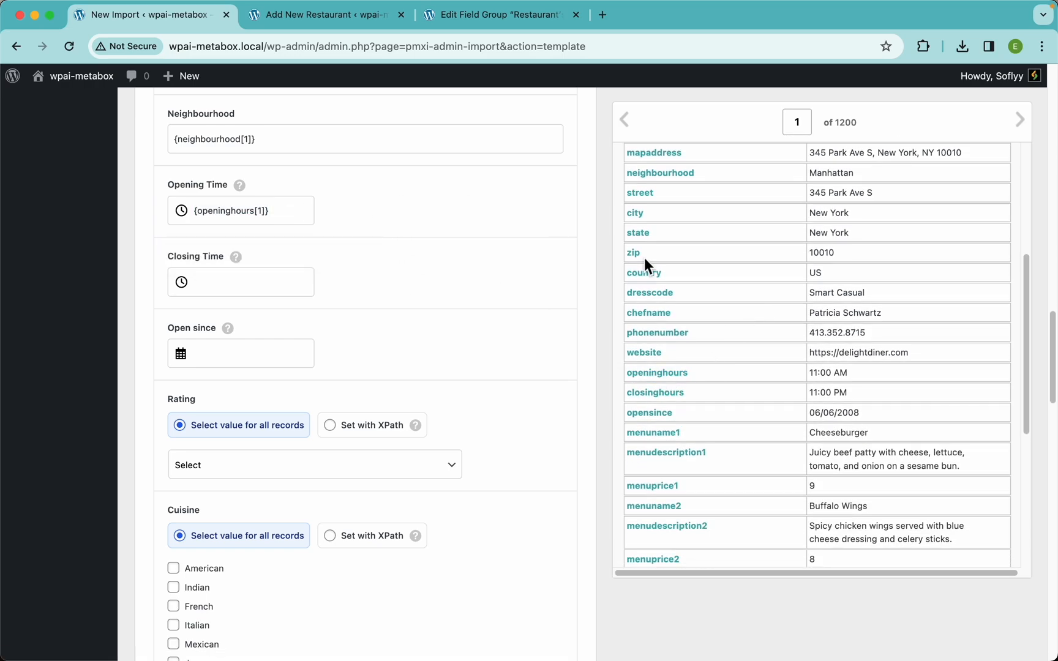
left_click_drag(853, 371, 809, 372)
left_click(390, 185)
mouse_move(244, 188)
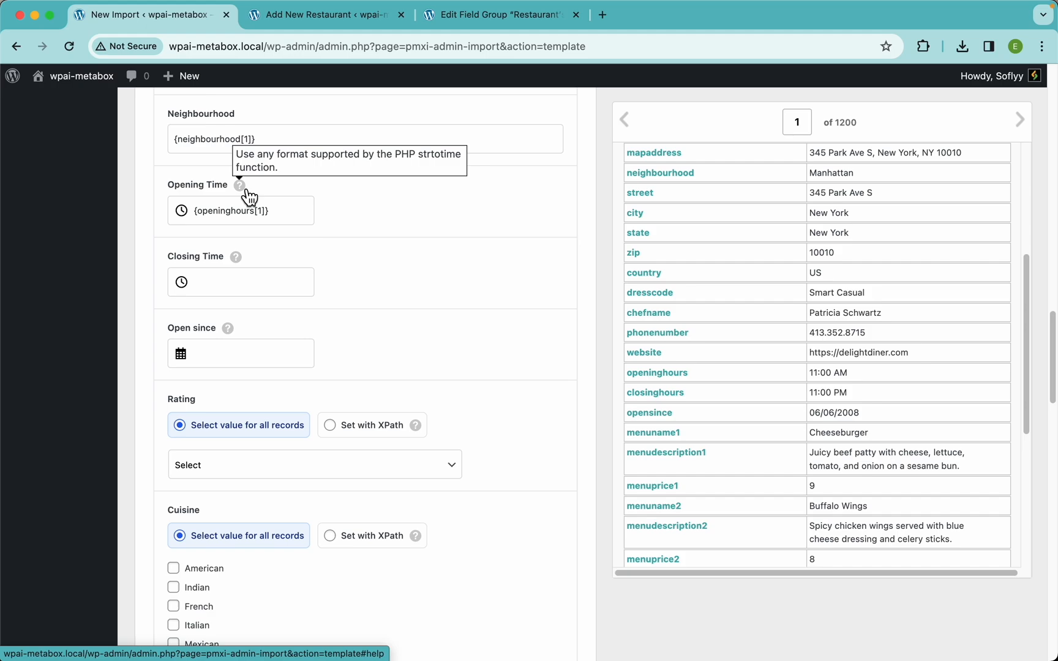
Step: Map Closing Time to the closinghours column
left_click(224, 285)
left_click(471, 292)
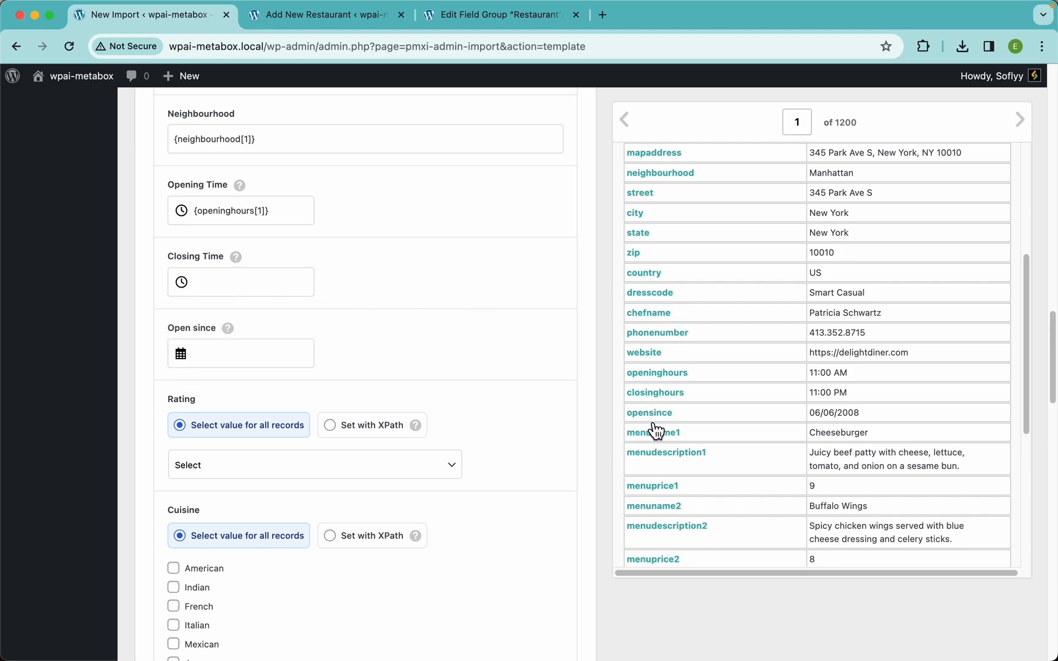
left_click_drag(652, 386, 291, 286)
left_click(400, 324)
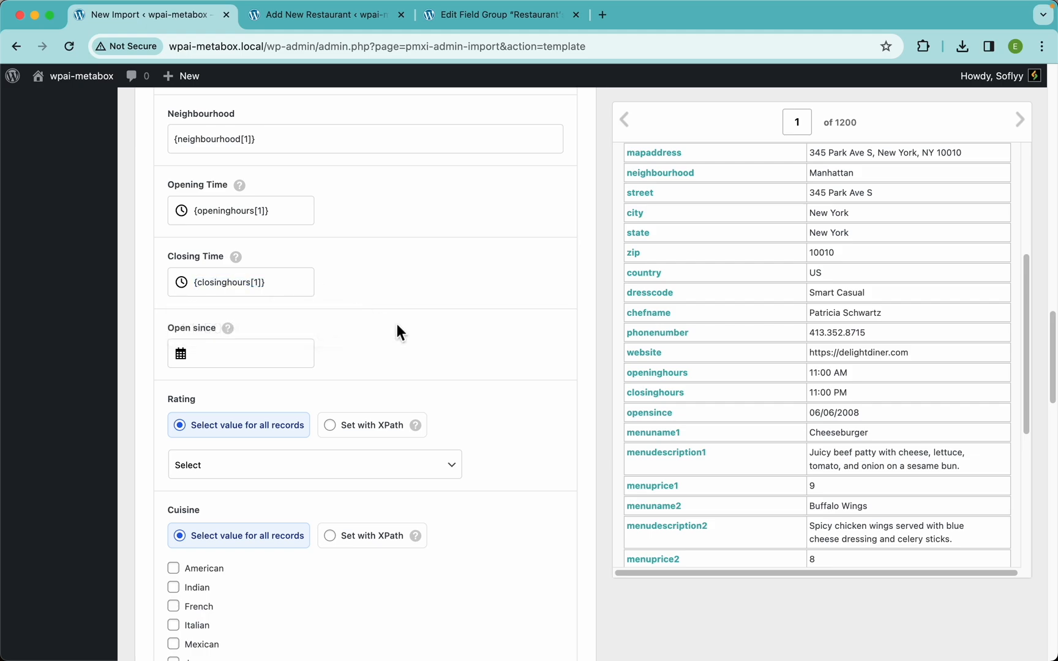
Step: Check the date format help for Open since and map the field to the opensince column
left_click(248, 366)
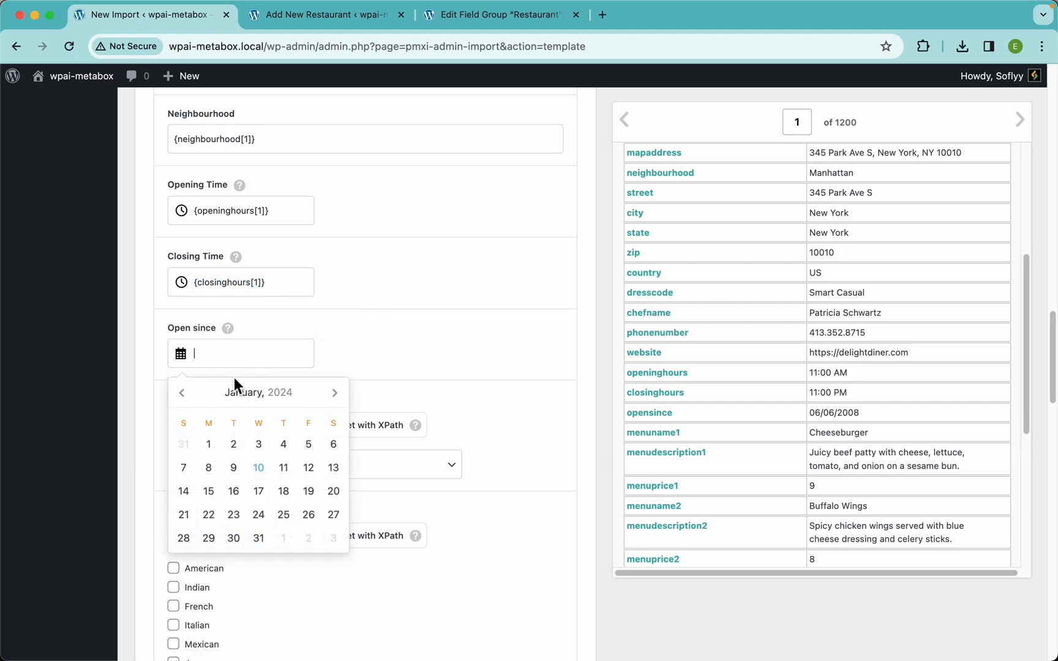
mouse_move(232, 333)
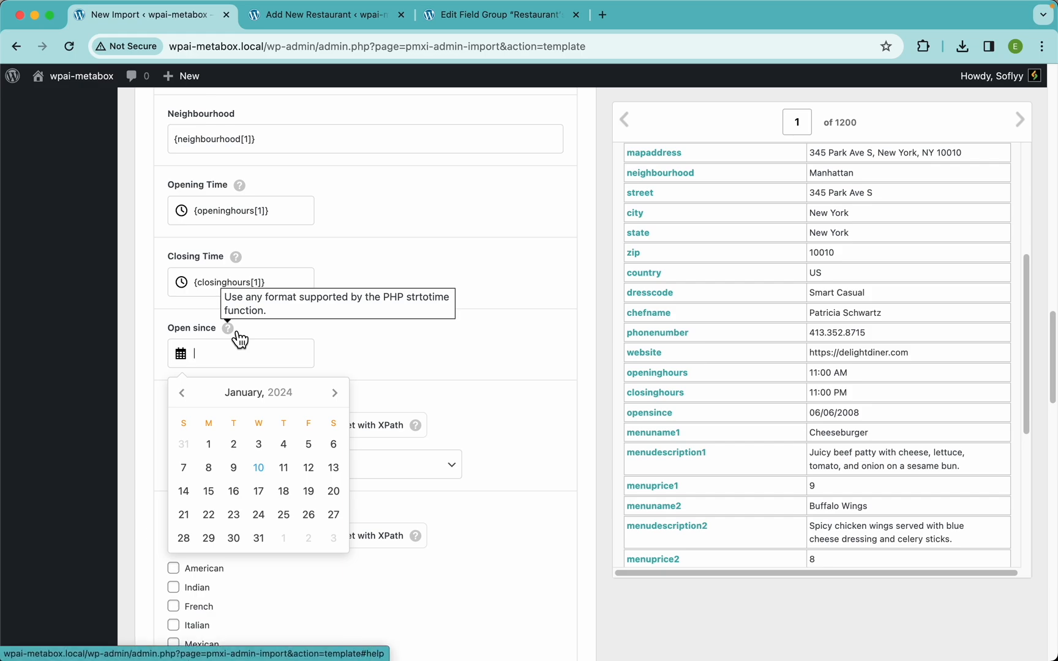
left_click(516, 371)
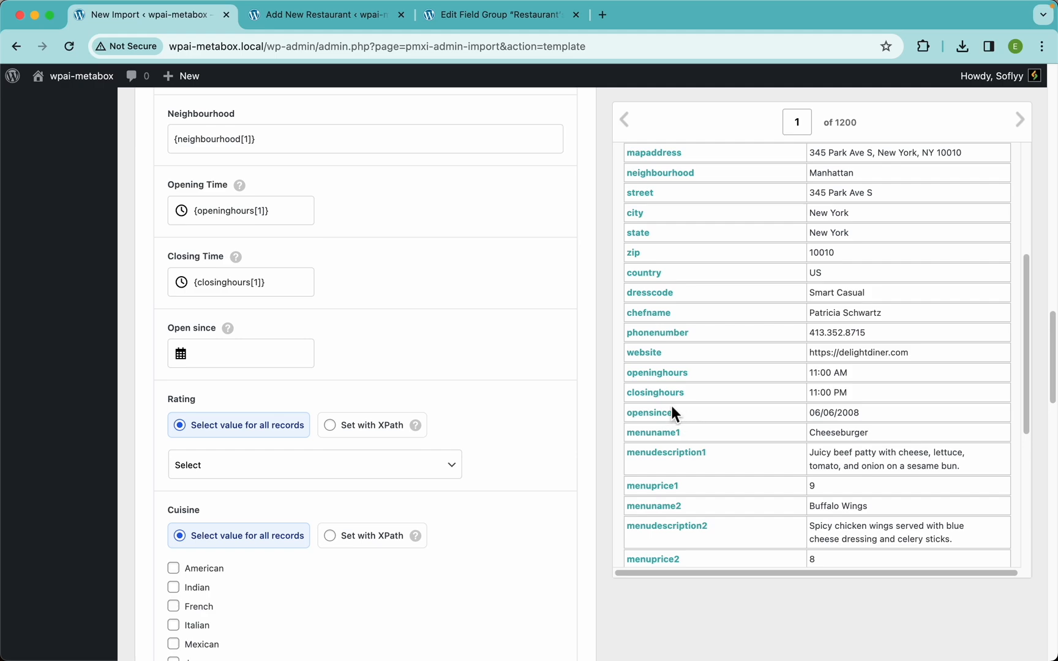
left_click_drag(671, 413, 232, 354)
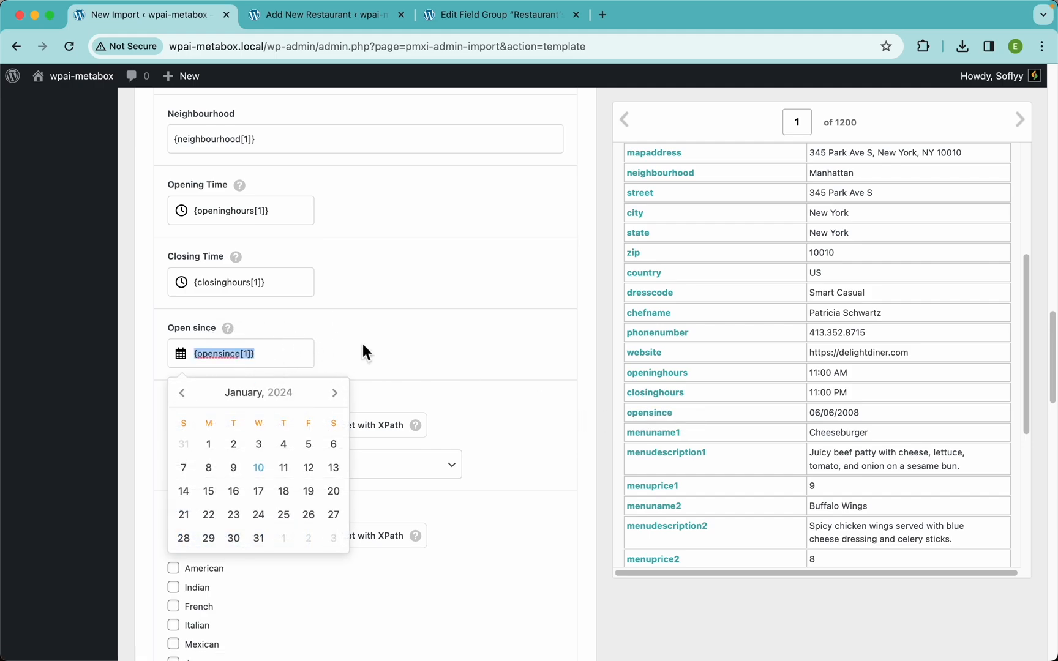
left_click(395, 358)
Step: Set the Rating to a fixed three out of five stars for all records
scroll(472, 367, "down", 3)
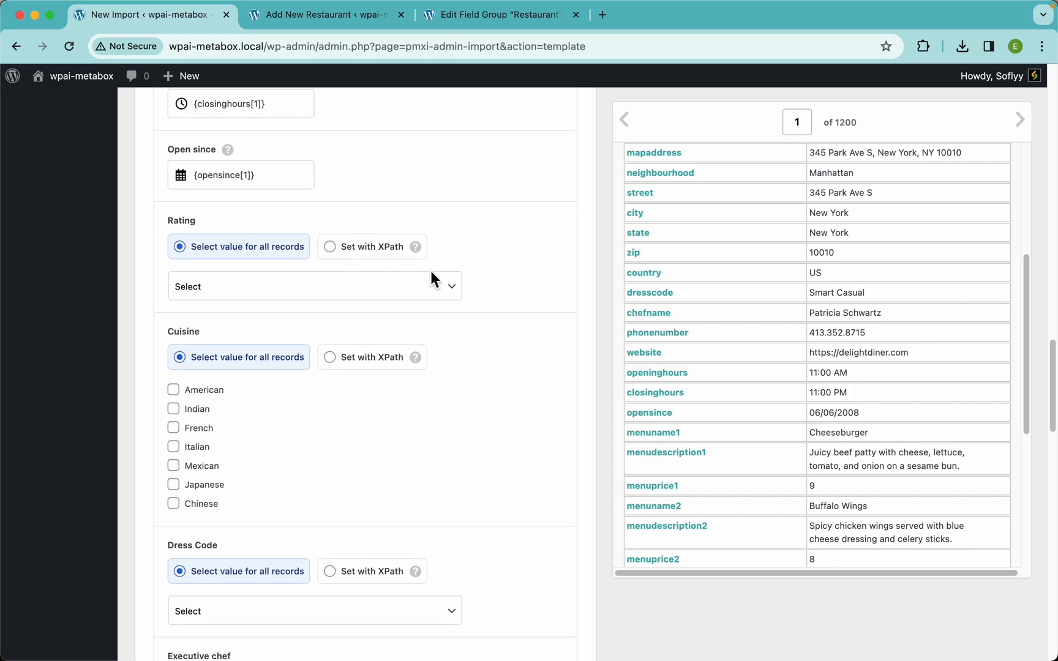
scroll(726, 325, "up", 5)
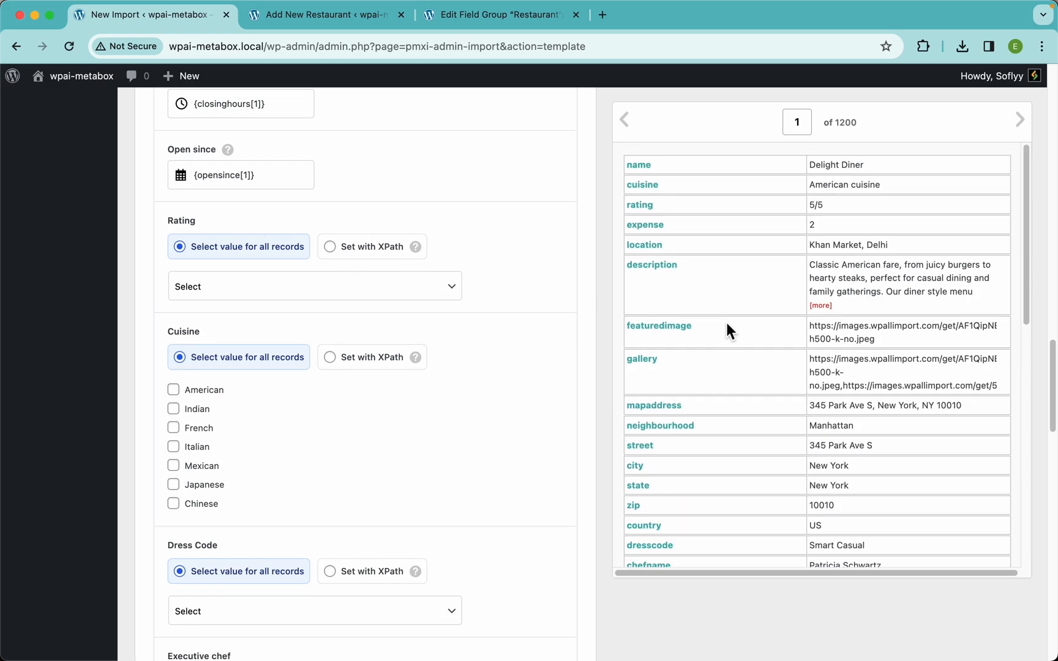
left_click(315, 286)
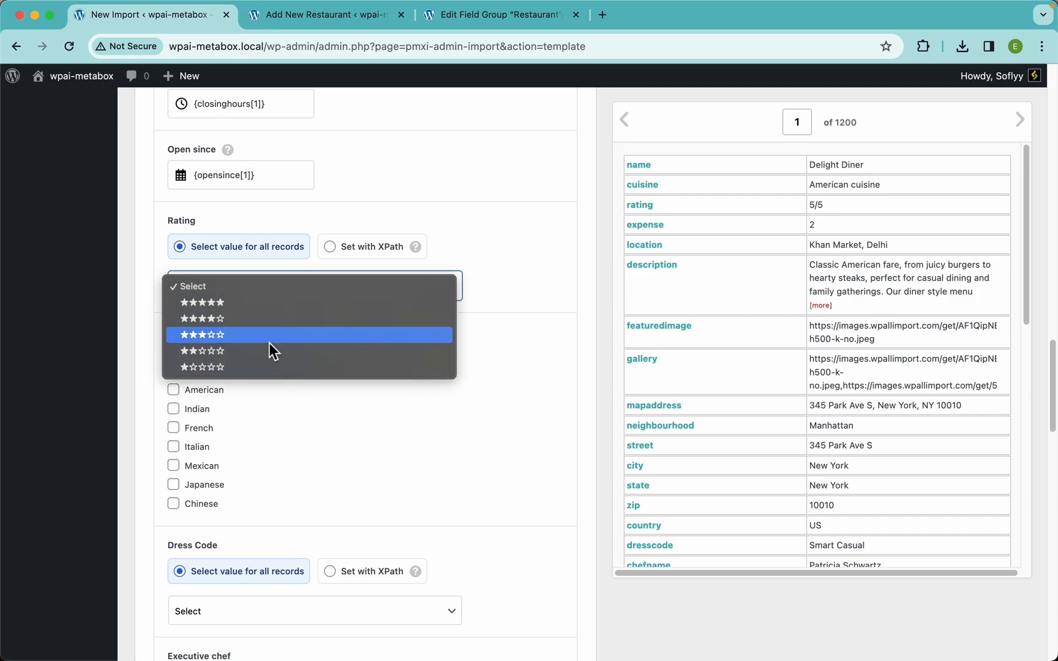
left_click(165, 309)
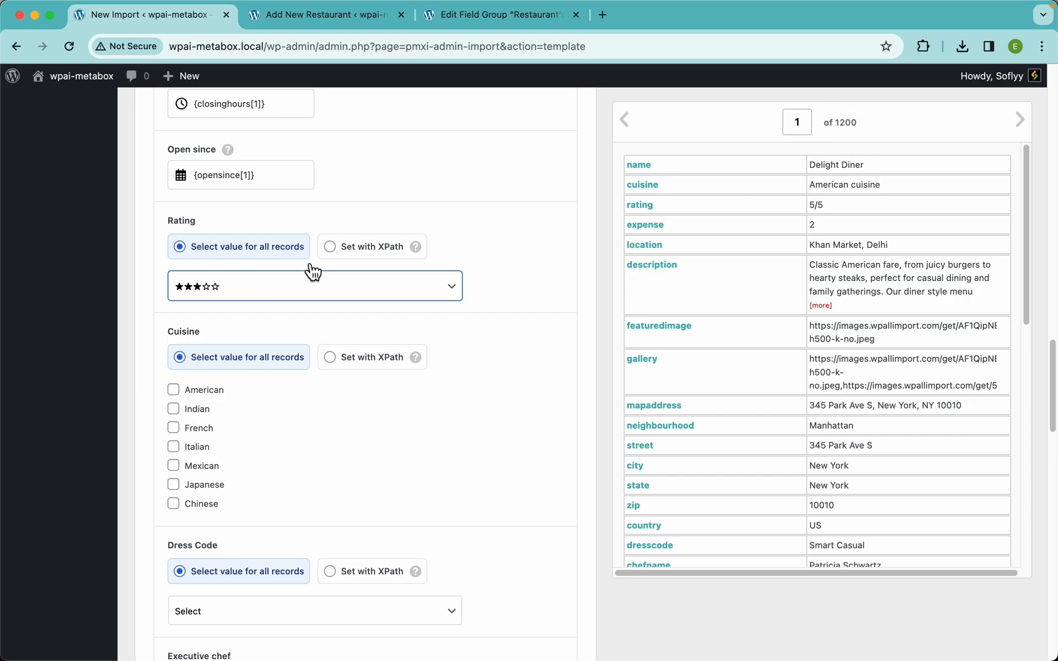
left_click(515, 269)
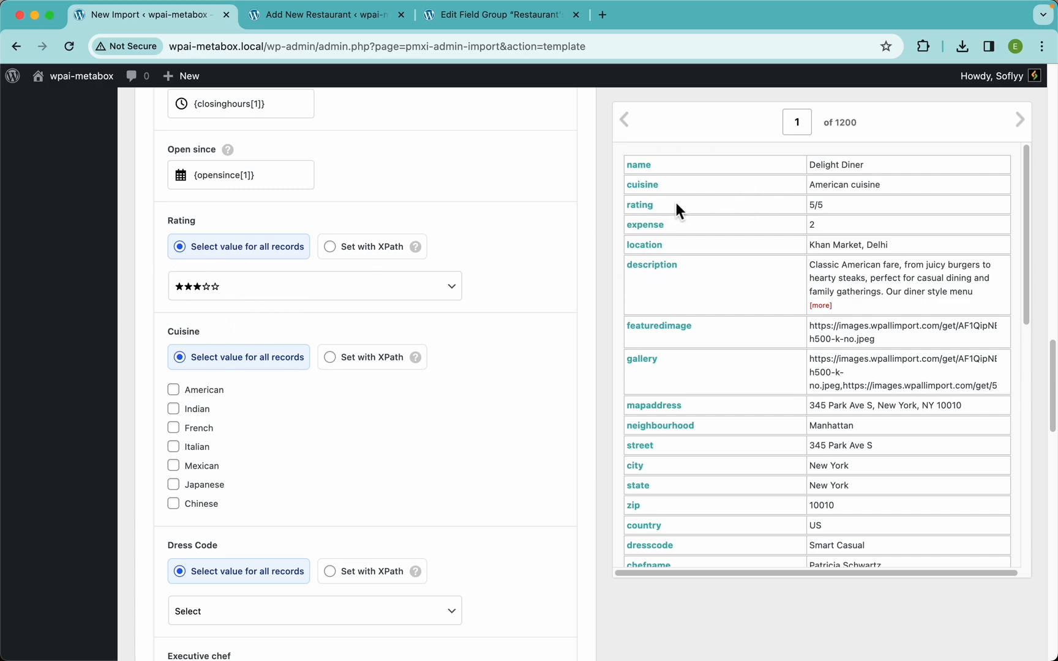
Step: Switch Rating to Set with XPath and map it to the rating column
left_click(817, 204)
left_click(374, 257)
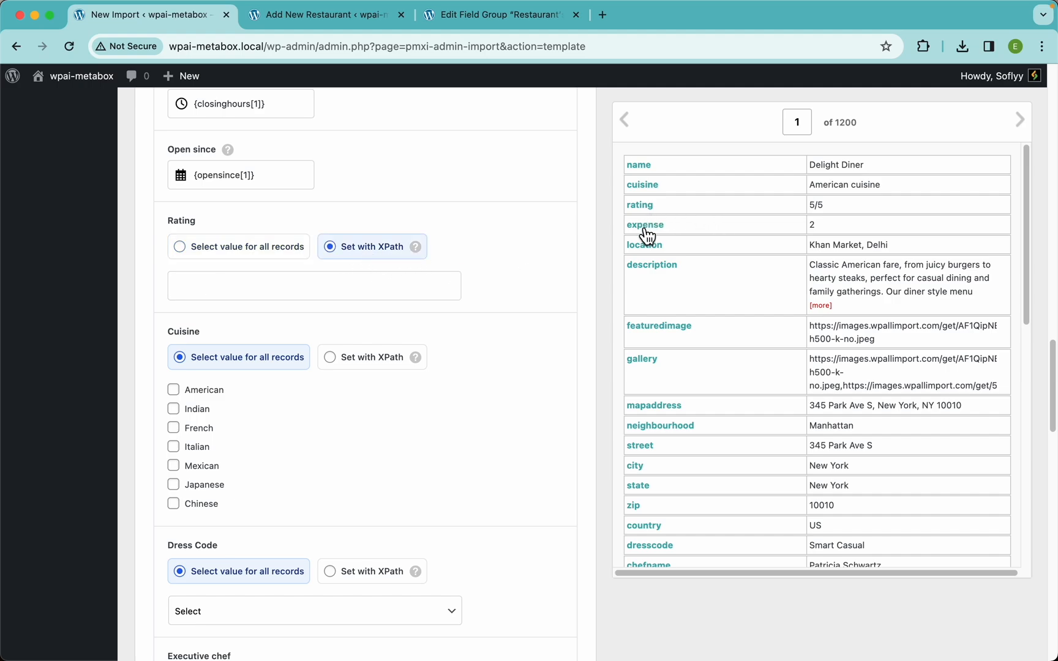
left_click_drag(642, 206, 416, 281)
left_click(239, 293)
Step: Page through the import data from record 2 to record 5 to compare the format of the rating values
left_click(1020, 120)
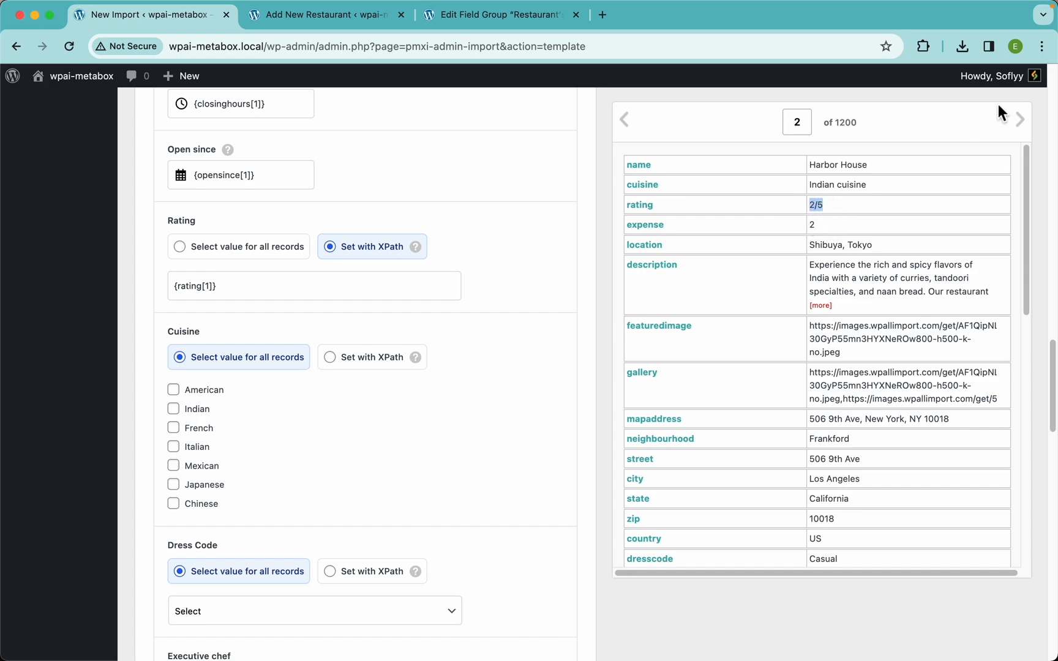
left_click(1020, 120)
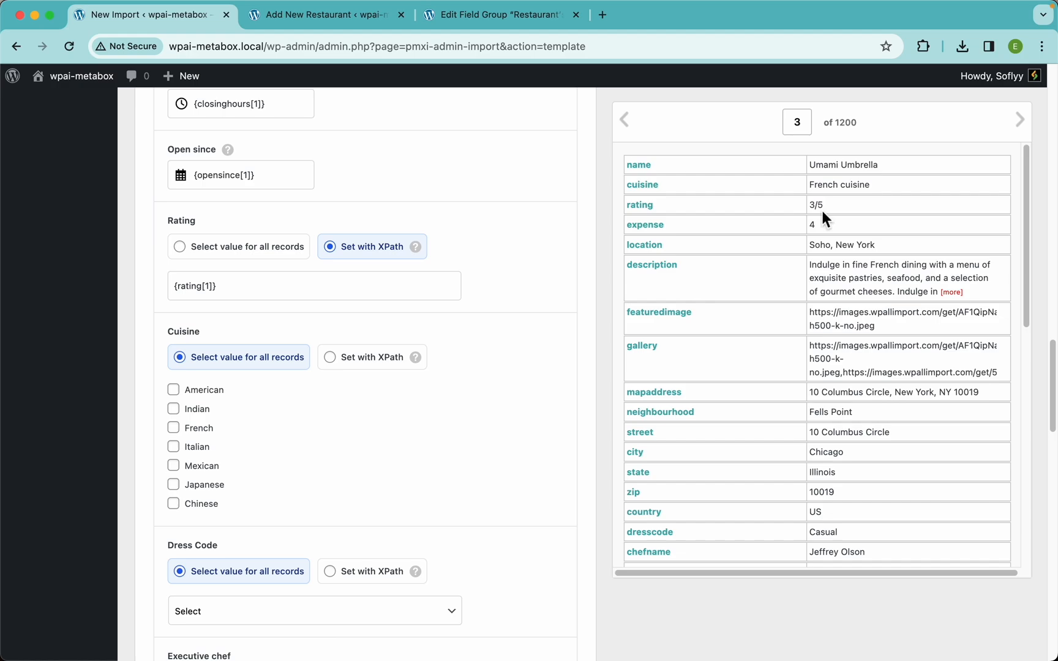
left_click(1019, 120)
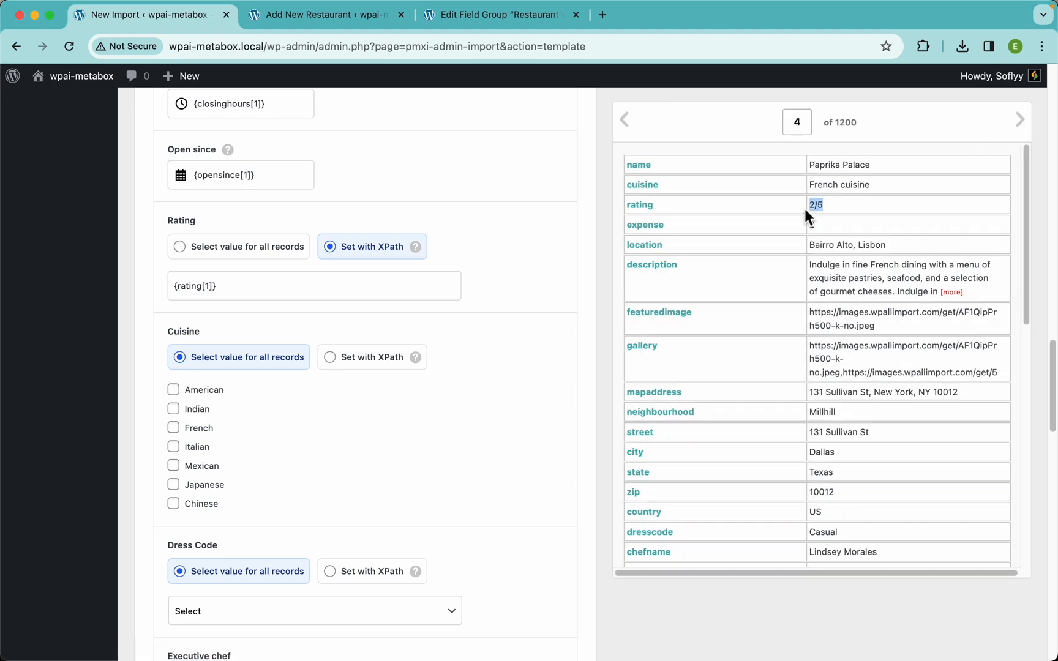
left_click(1024, 125)
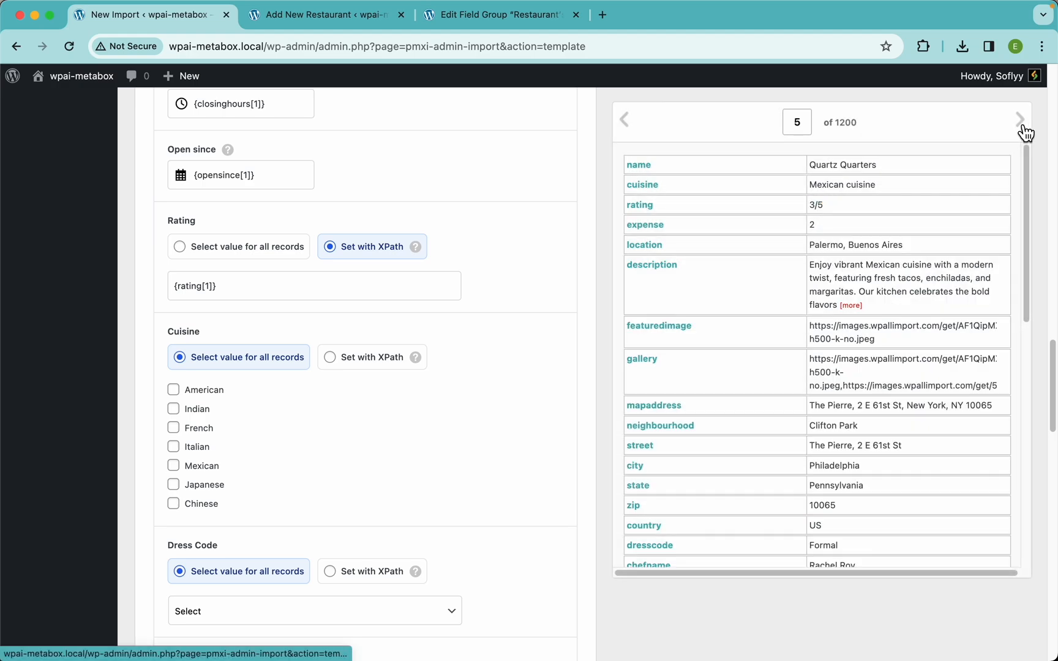
Step: Page the import data back to record 1 and examine the format of its rating value
left_click(633, 128)
left_click(632, 126)
left_click(631, 125)
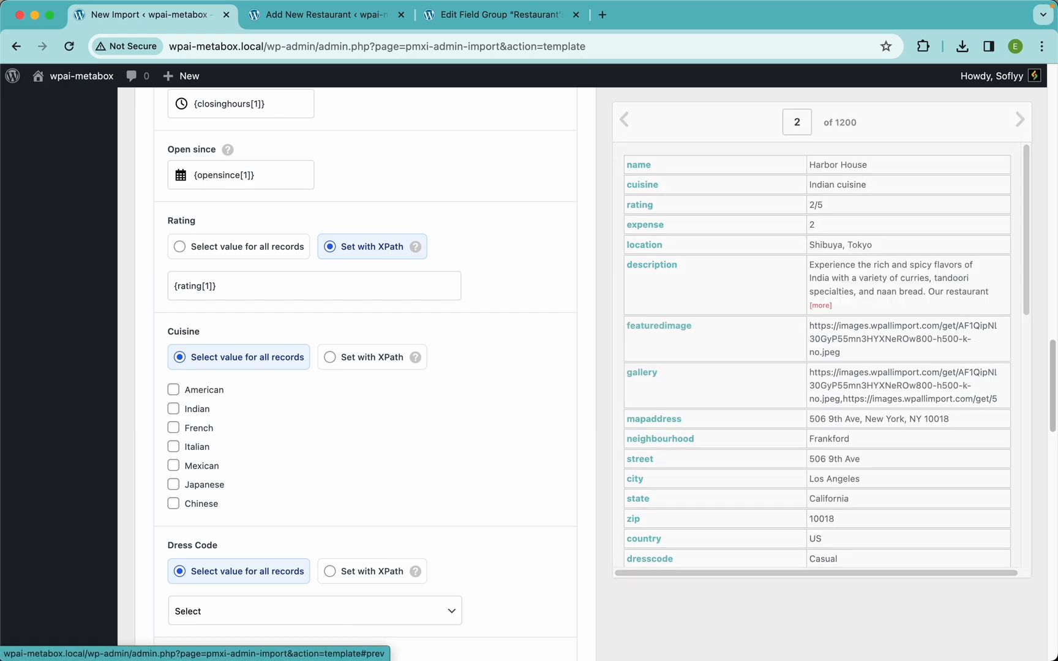
left_click(631, 123)
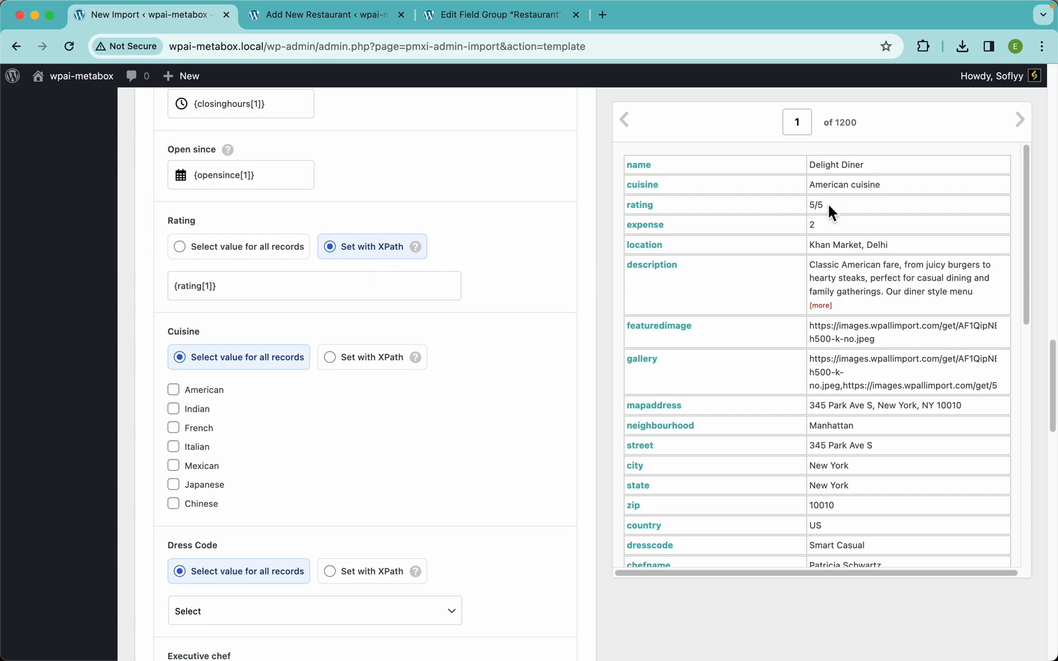
left_click_drag(827, 206, 811, 208)
Step: Open the Rating field's settings in the Restaurant's Info field group and enlarge its Choices box to show every option
left_click(518, 17)
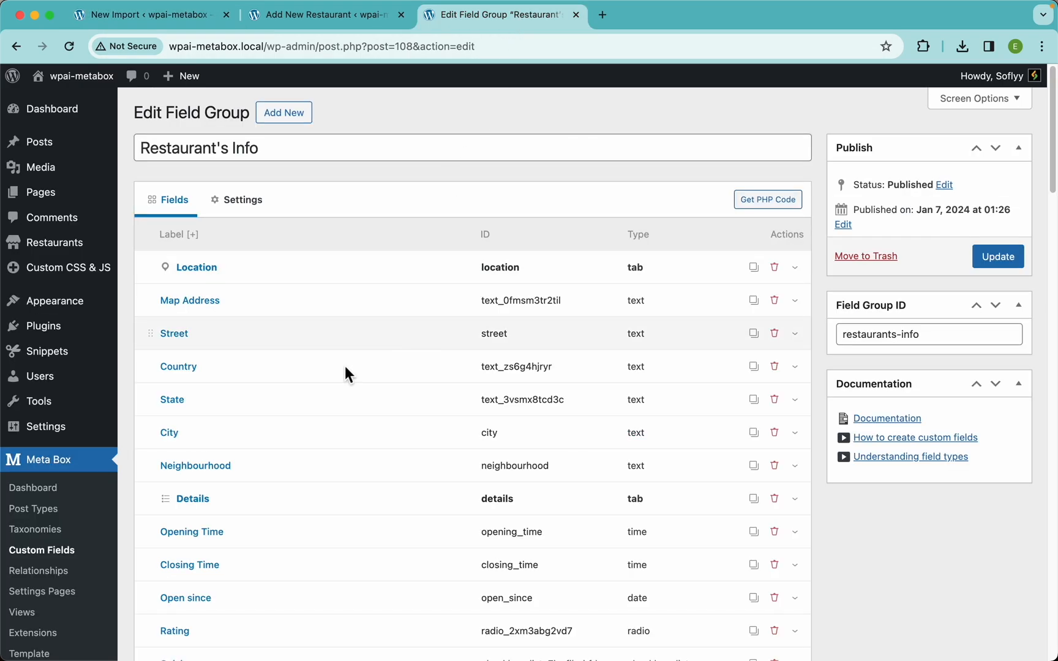
scroll(277, 435, "down", 5)
scroll(263, 361, "down", 1)
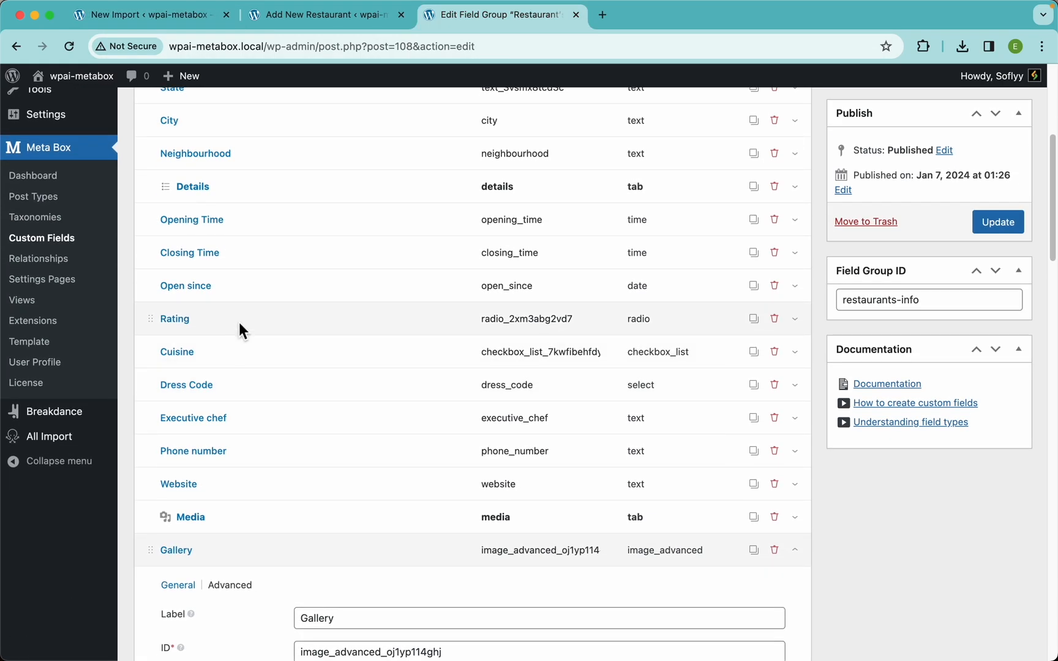
left_click(244, 318)
scroll(312, 349, "down", 3)
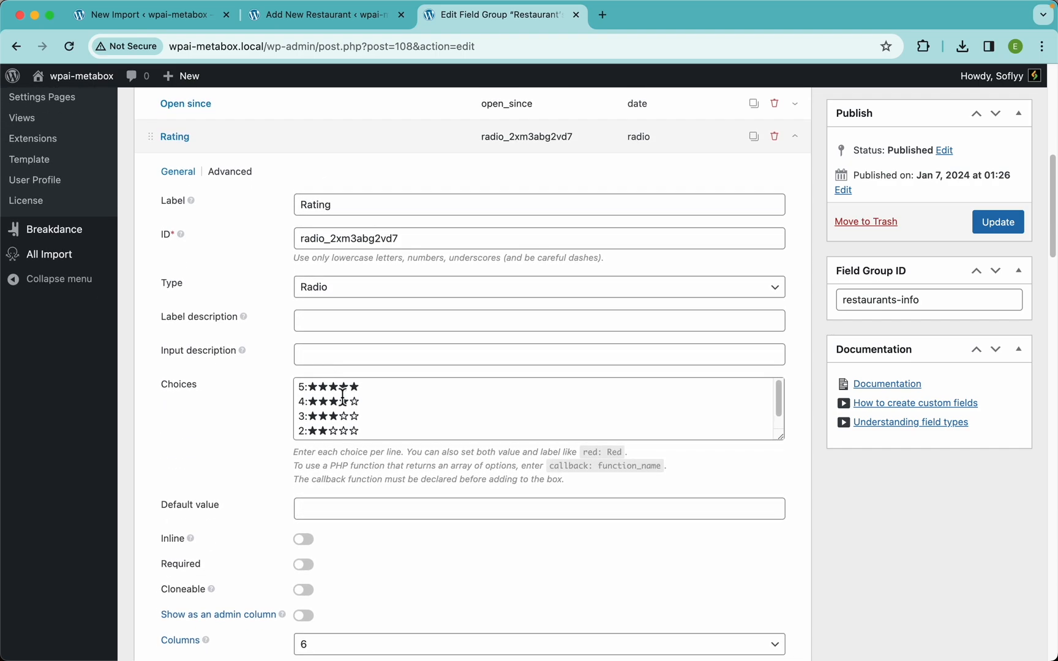
scroll(369, 406, "down", 1)
scroll(370, 405, "up", 1)
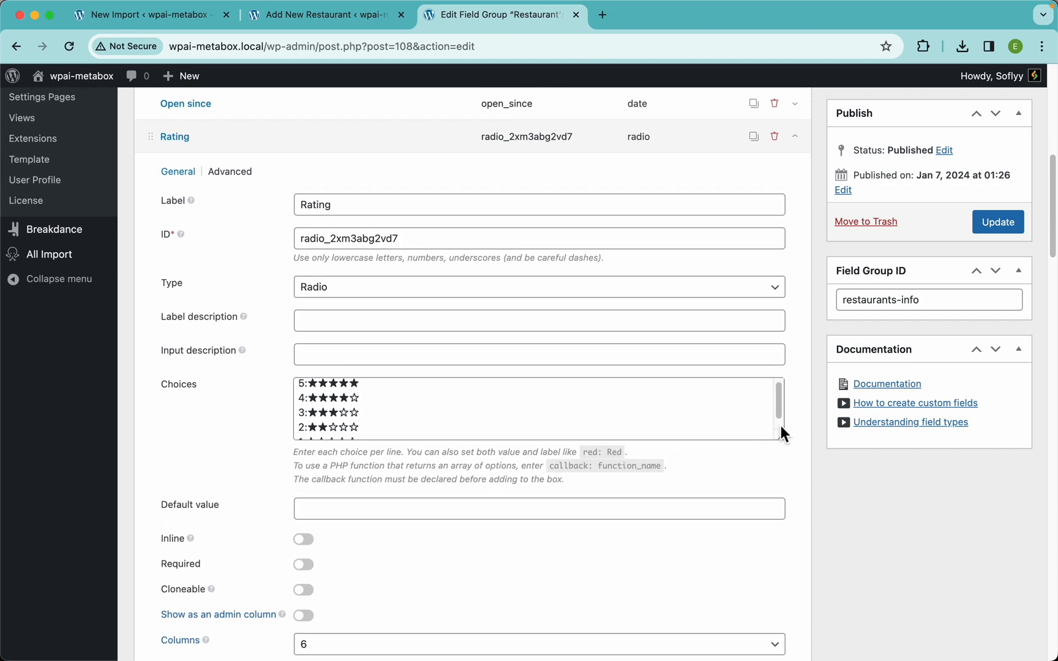
left_click_drag(786, 441, 784, 507)
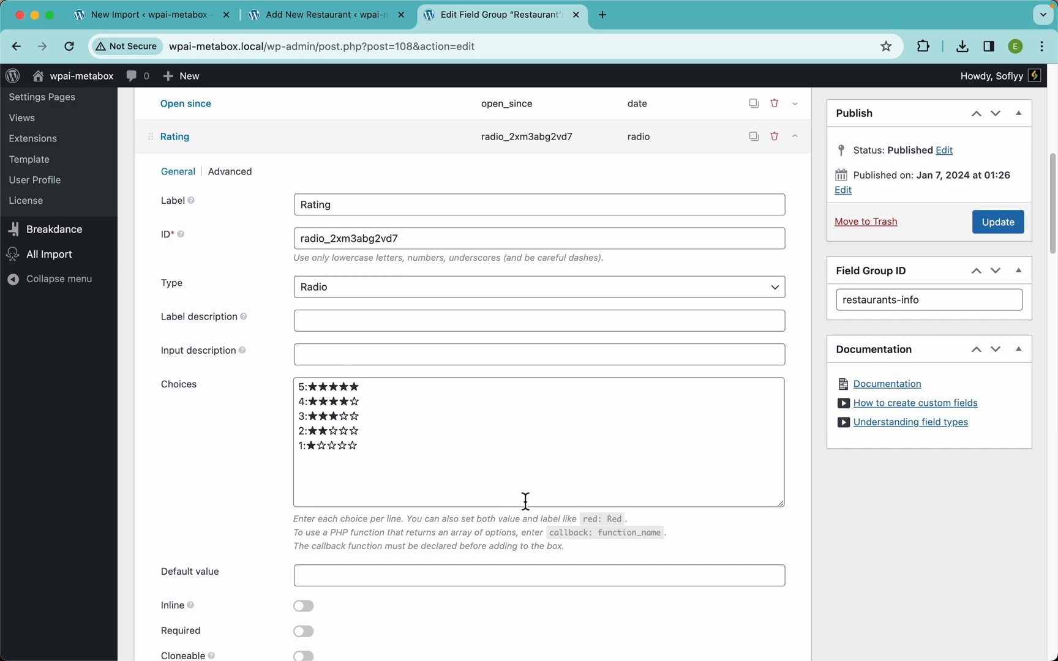
Step: Examine the value and label format of the Rating choices, comparing the five-star label with its stored value
double_click(596, 525)
left_click(603, 521)
double_click(617, 520)
left_click_drag(361, 387, 308, 387)
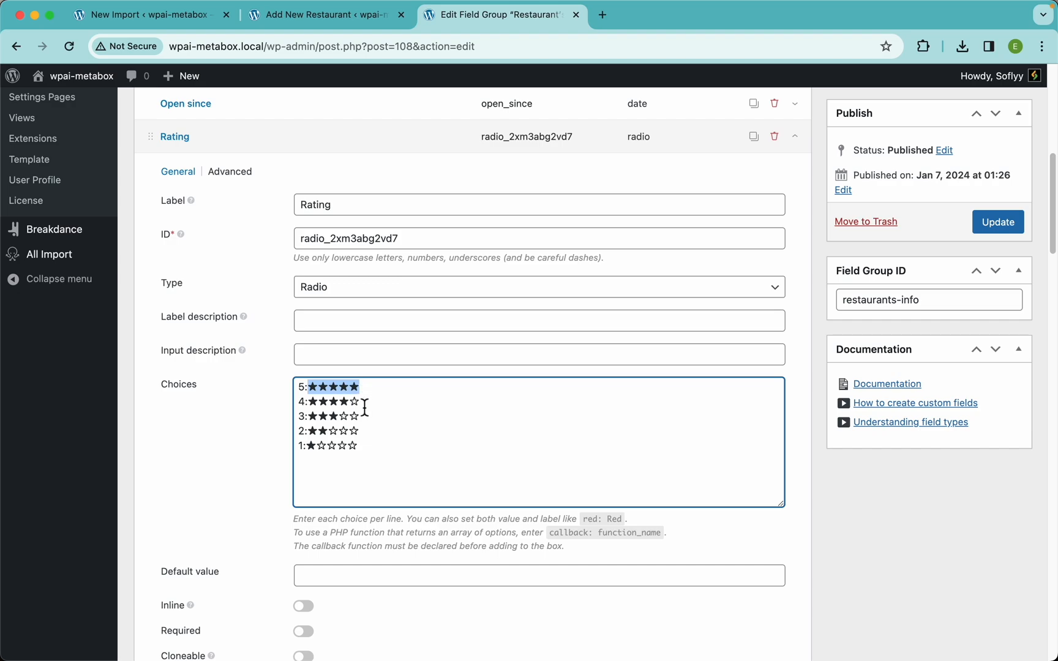
left_click_drag(366, 403, 297, 388)
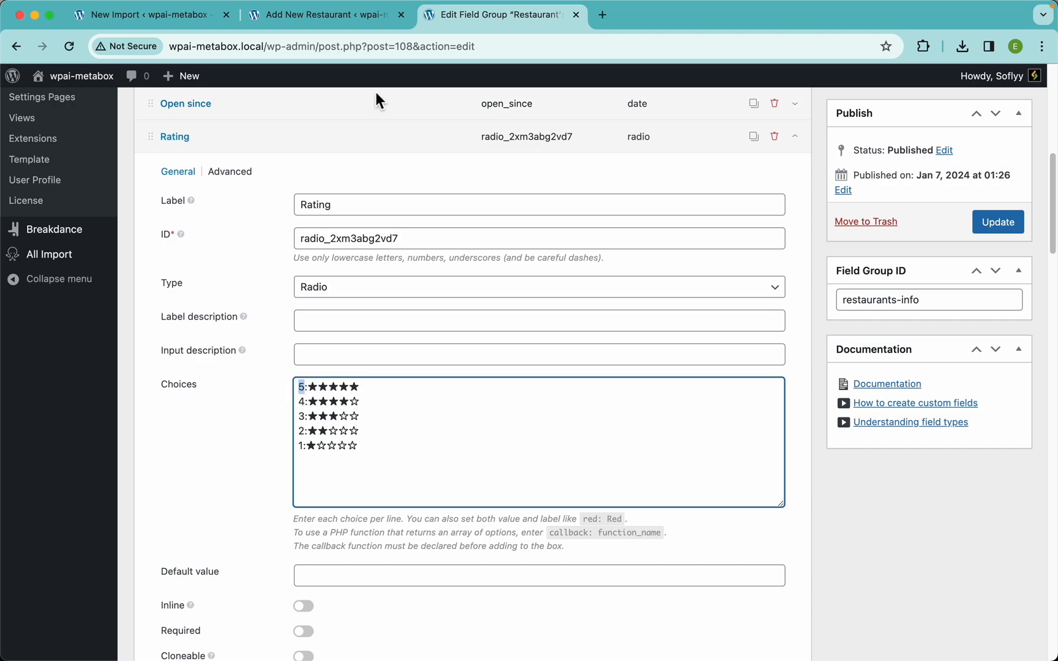
Step: Return to the import template and compare the rating values of records 1 to 4, ending back at record 1
left_click(351, 20)
left_click(199, 18)
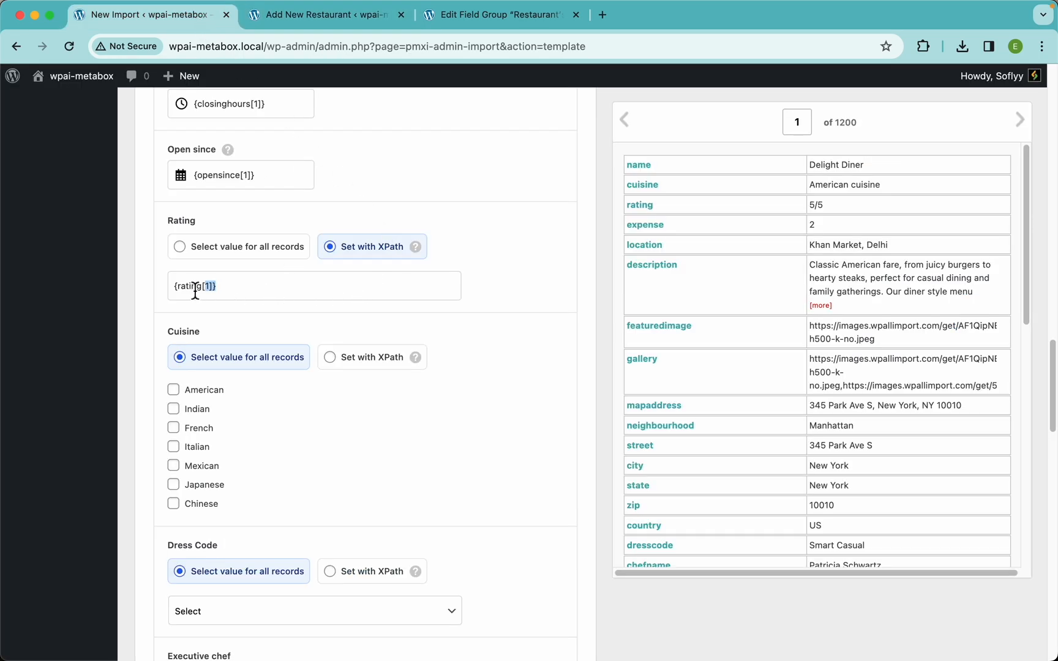
left_click(261, 283)
scroll(826, 210, "up", 5)
scroll(825, 210, "up", 2)
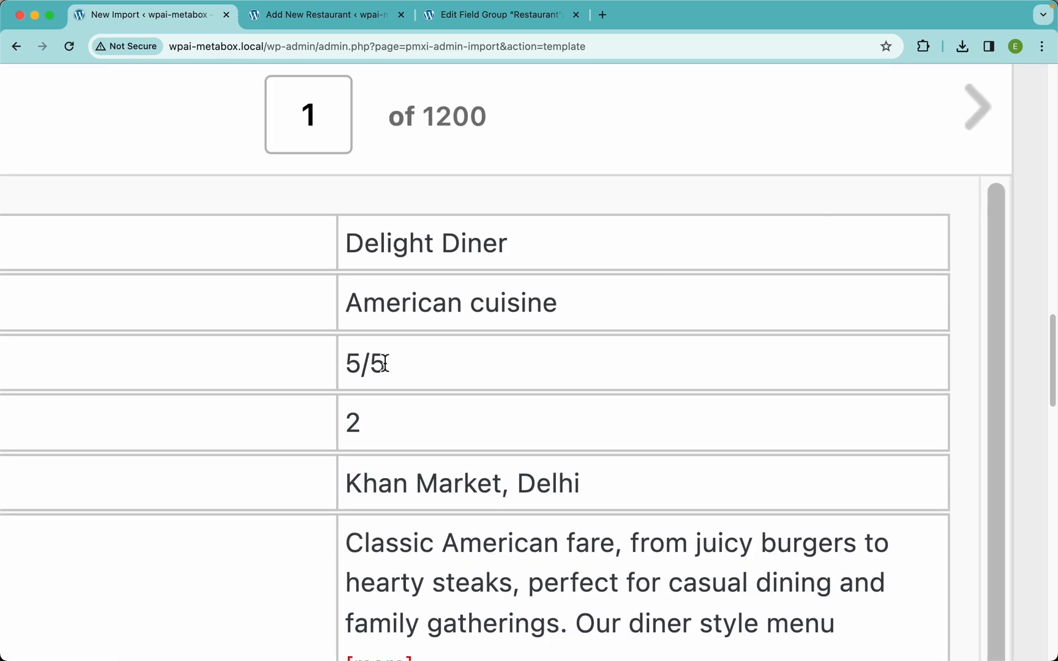
left_click(978, 119)
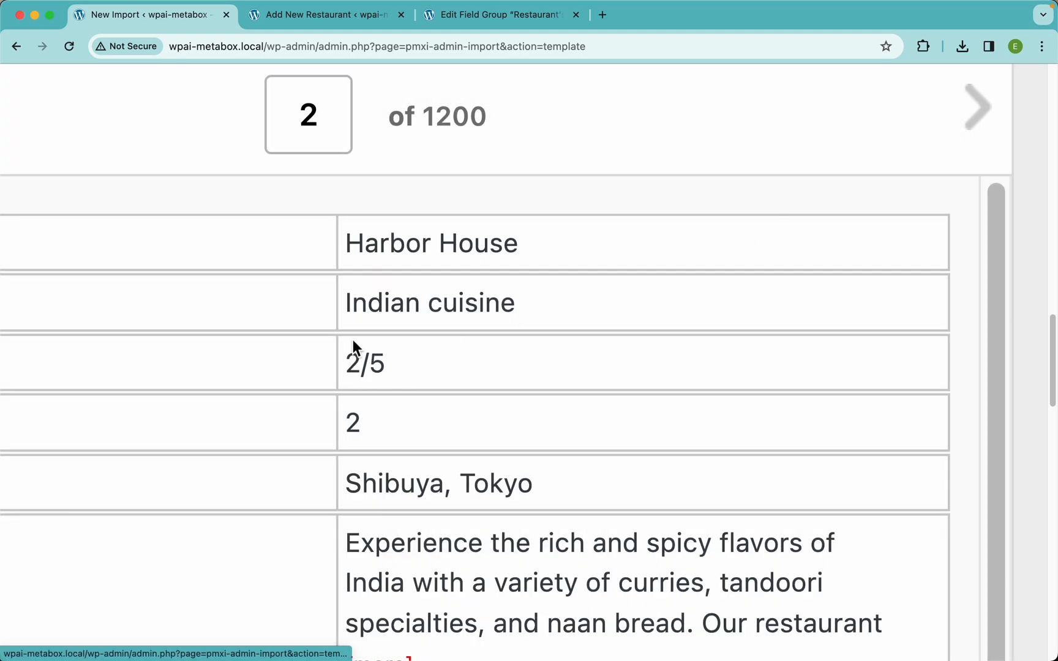
left_click(985, 133)
left_click(993, 128)
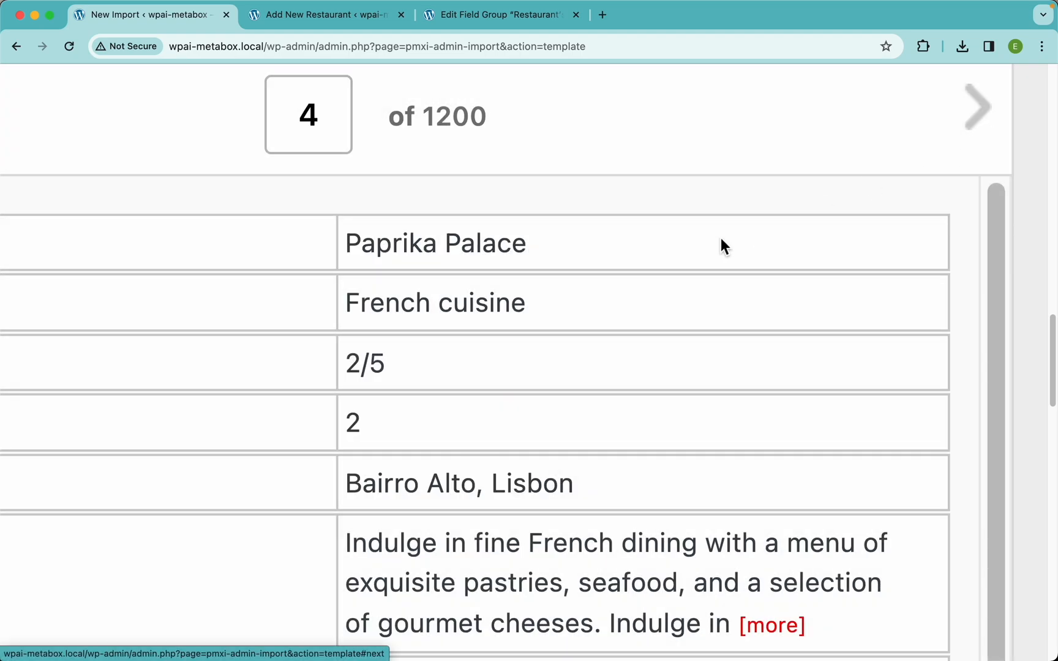
scroll(650, 265, "down", 4)
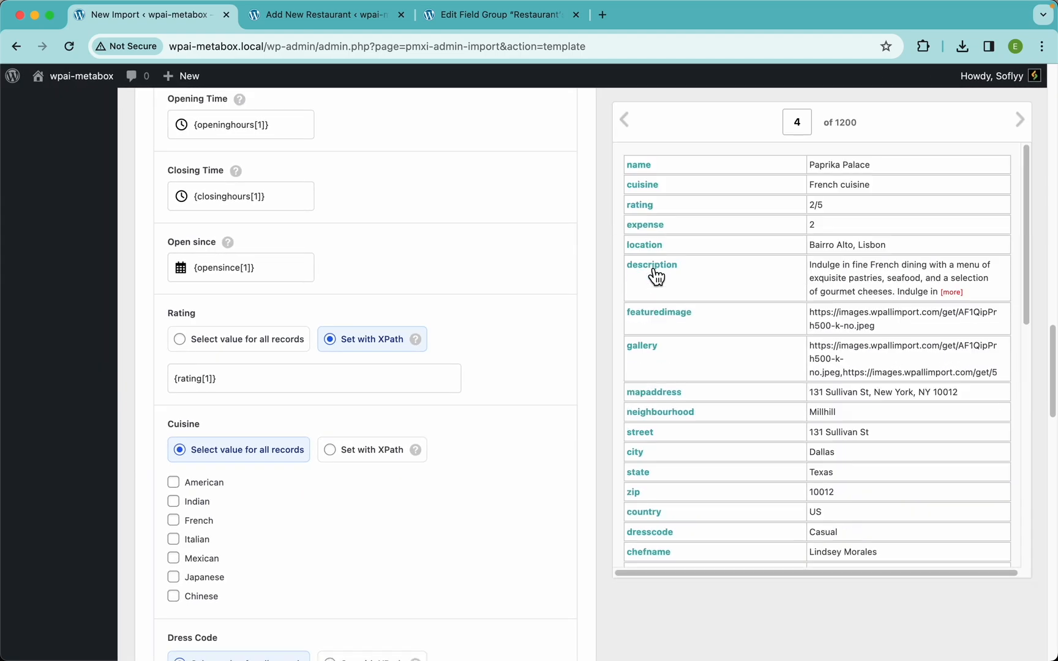
left_click(631, 133)
left_click(630, 132)
left_click(631, 131)
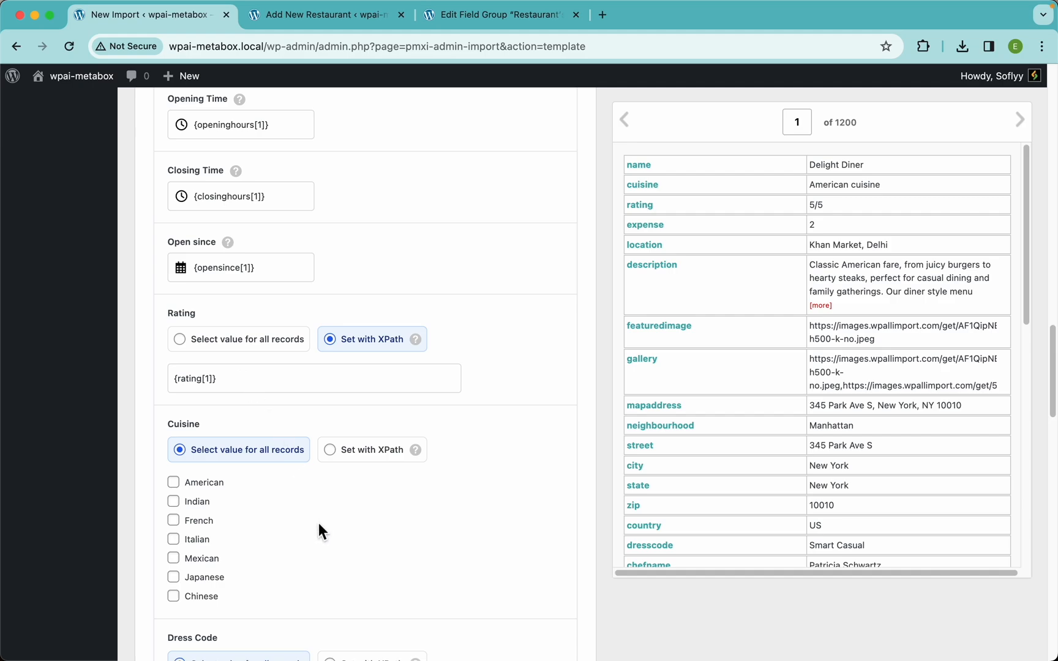
Step: Write a PHP function soflyy_switch_rating($rating_string) in the Function Editor that converts "5/5" through "1/5" to 5 through 1, with '' as default
scroll(315, 534, "down", 20)
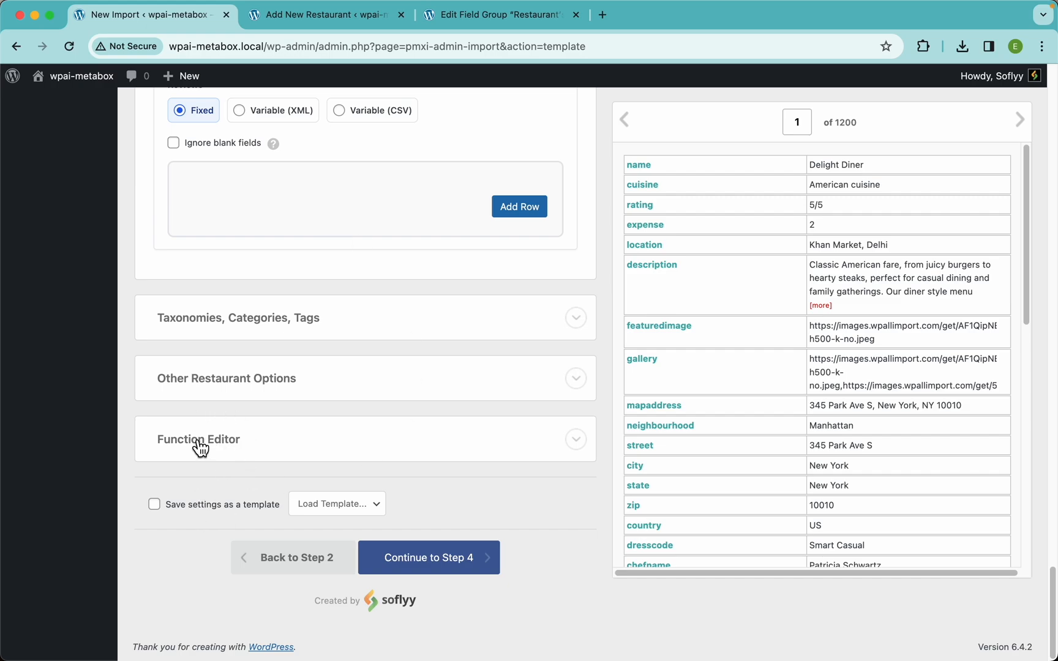
left_click(221, 449)
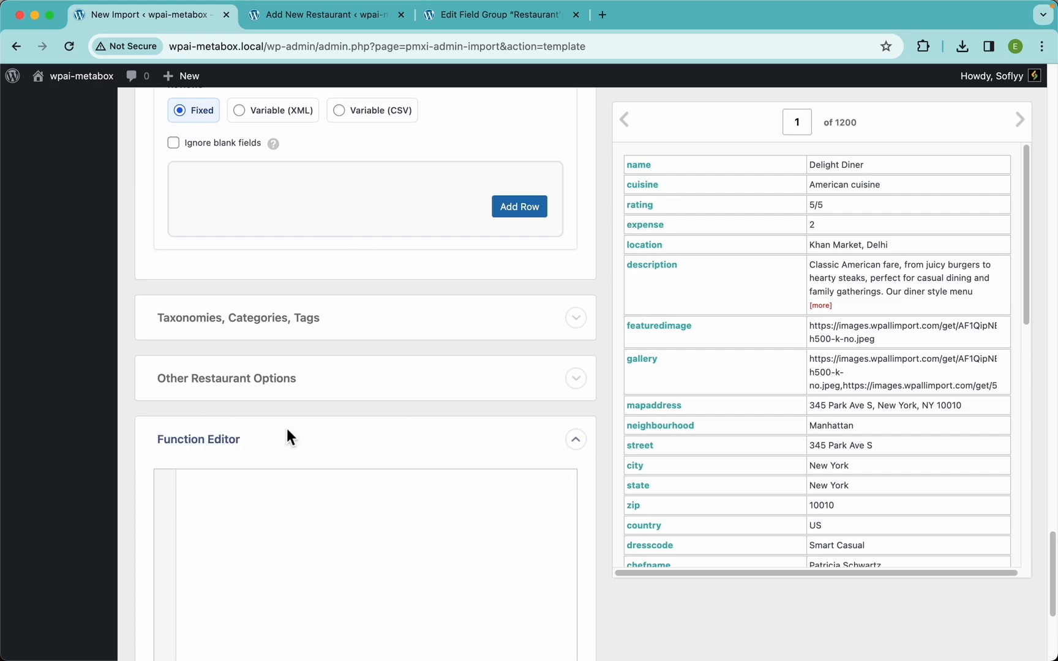
scroll(286, 434, "down", 3)
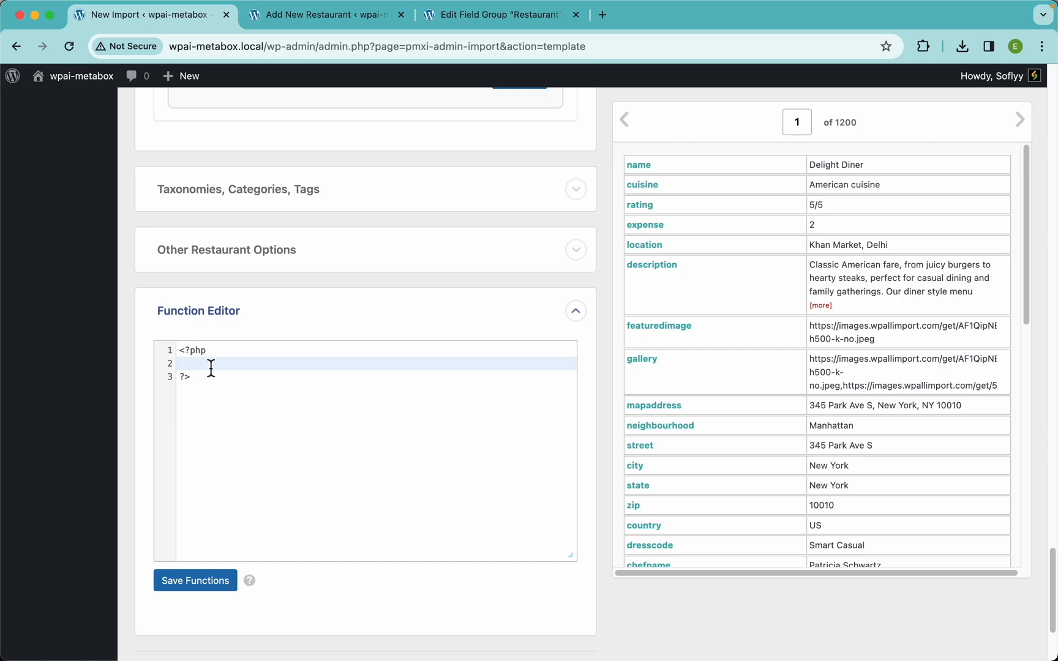
type("function soflyy_switch_rating ($rating_string) {     switch ($rating_string) {         case \"5/5\":             return 5;         case \"4/5\":             return 4;         case \"3/5\":             return 3;         case \"2/5\":             return 2;         case \"1/5\":             return 1;         default:             return '';     } }")
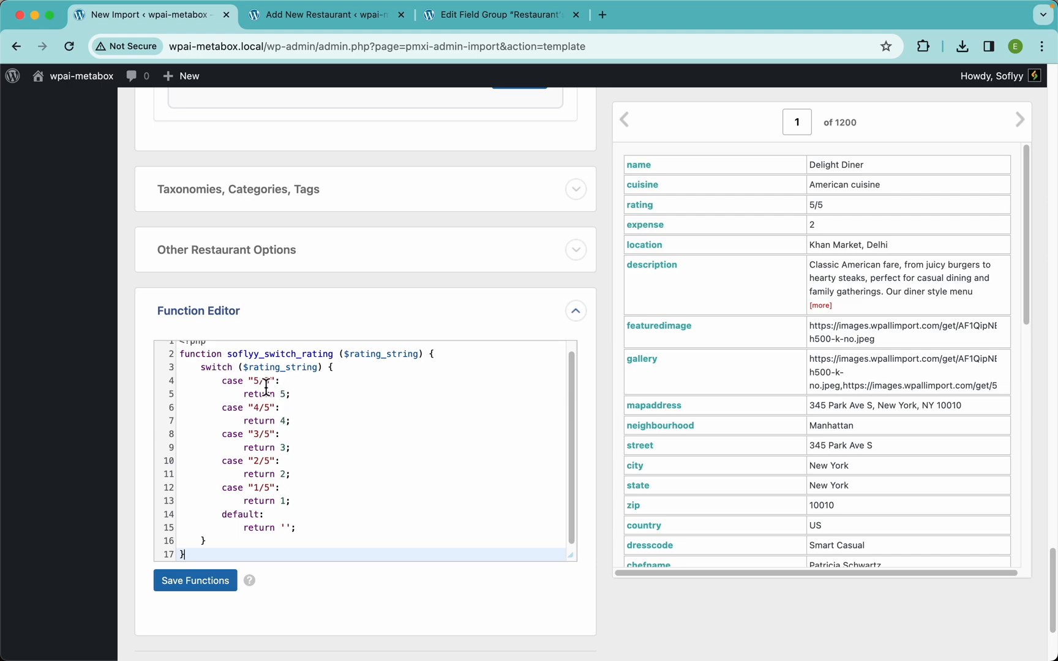
Step: Review the function's cases and return values and compare them with the Rating field's choices in the field group
scroll(266, 387, "up", 5)
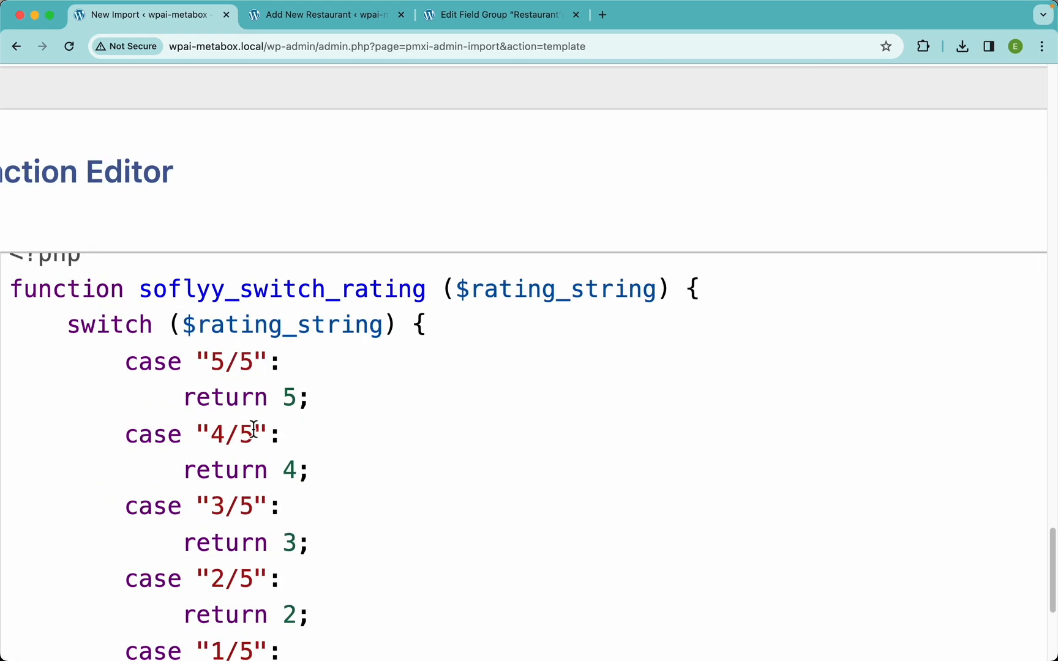
left_click_drag(253, 429, 225, 436)
left_click_drag(256, 507, 211, 508)
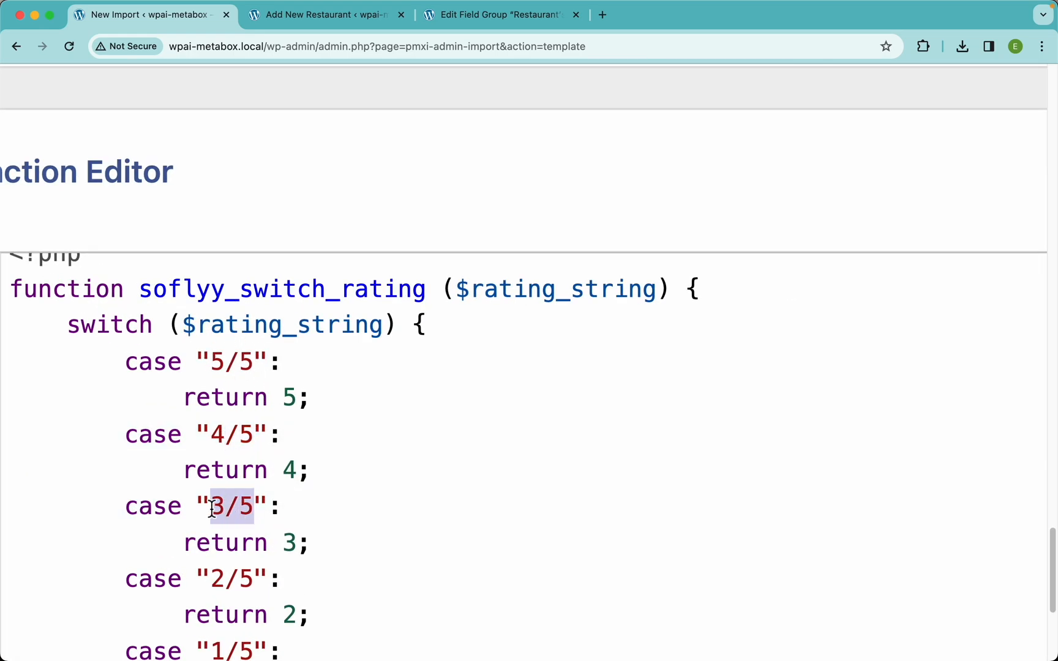
left_click(308, 469)
left_click_drag(297, 399, 286, 401)
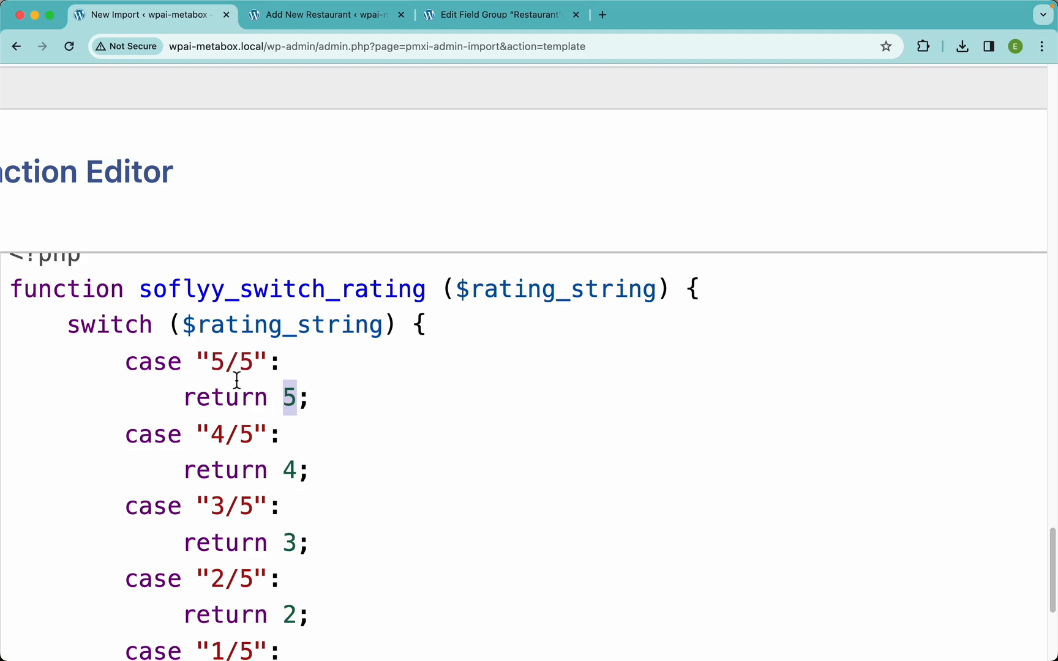
scroll(243, 424, "down", 1)
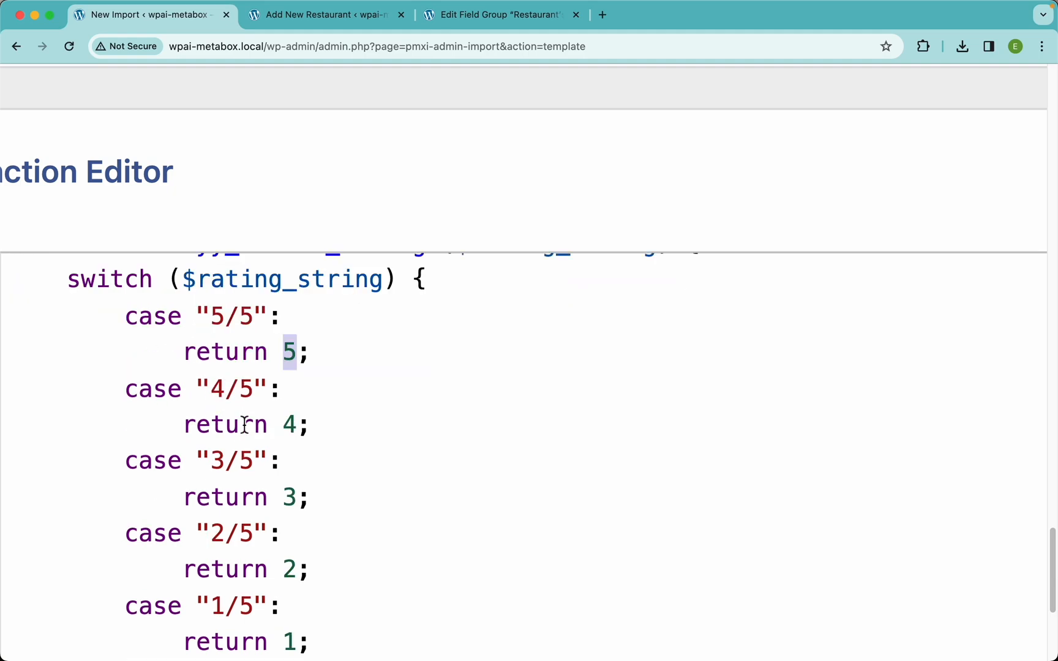
left_click(163, 323)
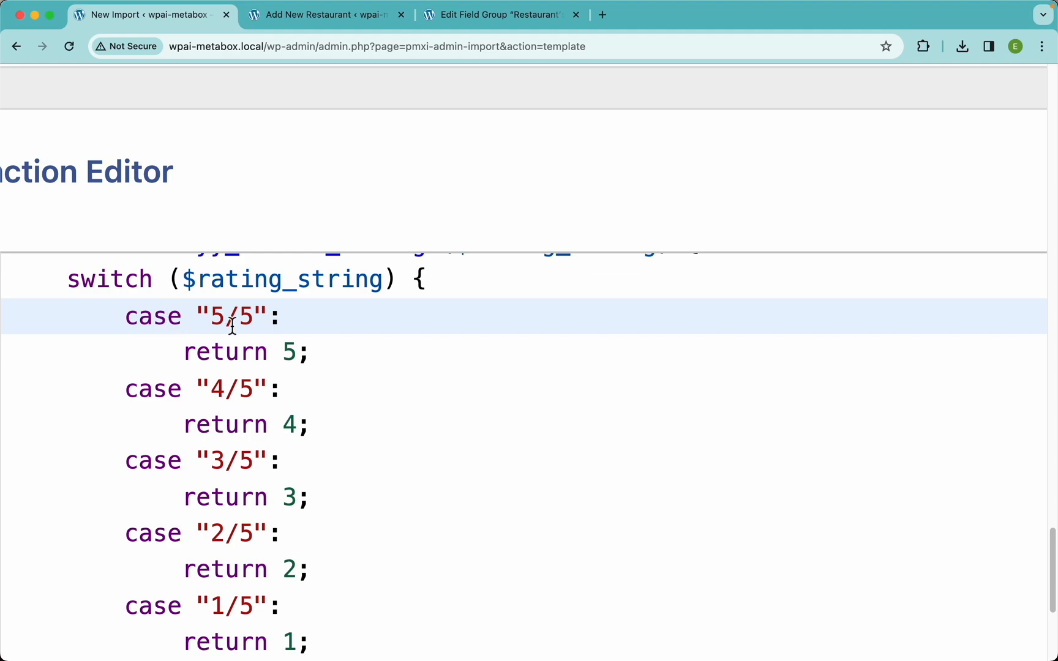
left_click_drag(254, 316, 210, 316)
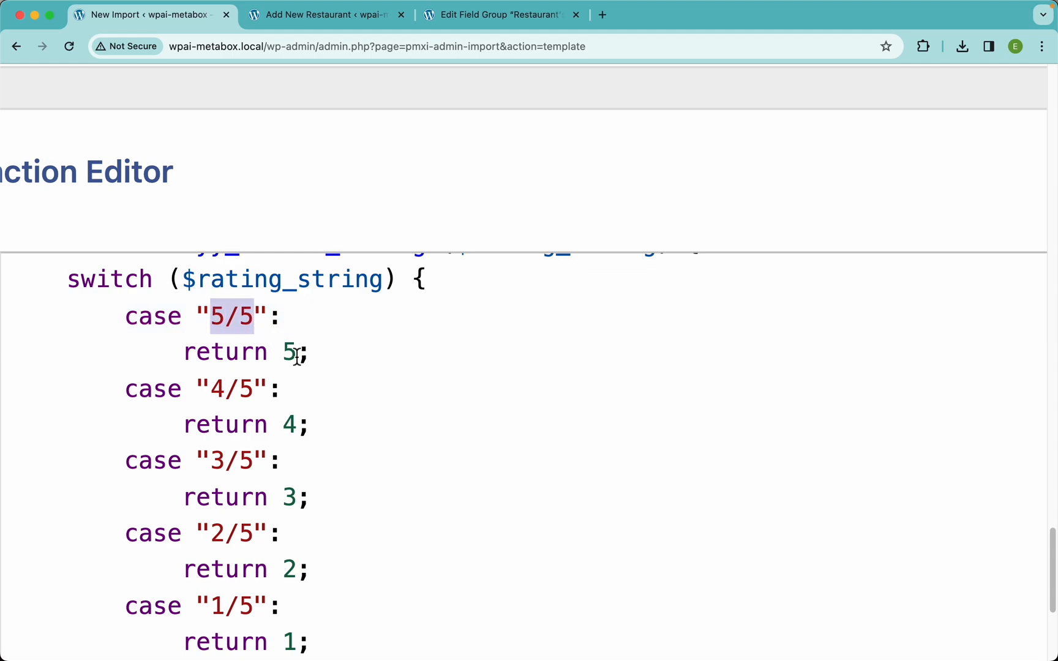
left_click_drag(296, 357, 283, 354)
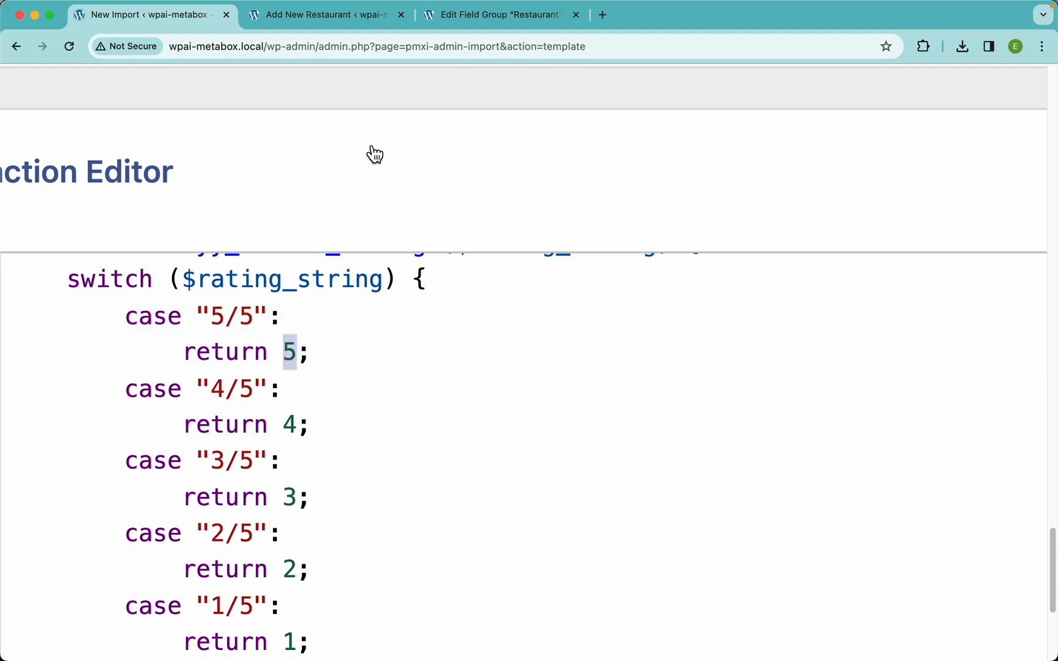
left_click(463, 18)
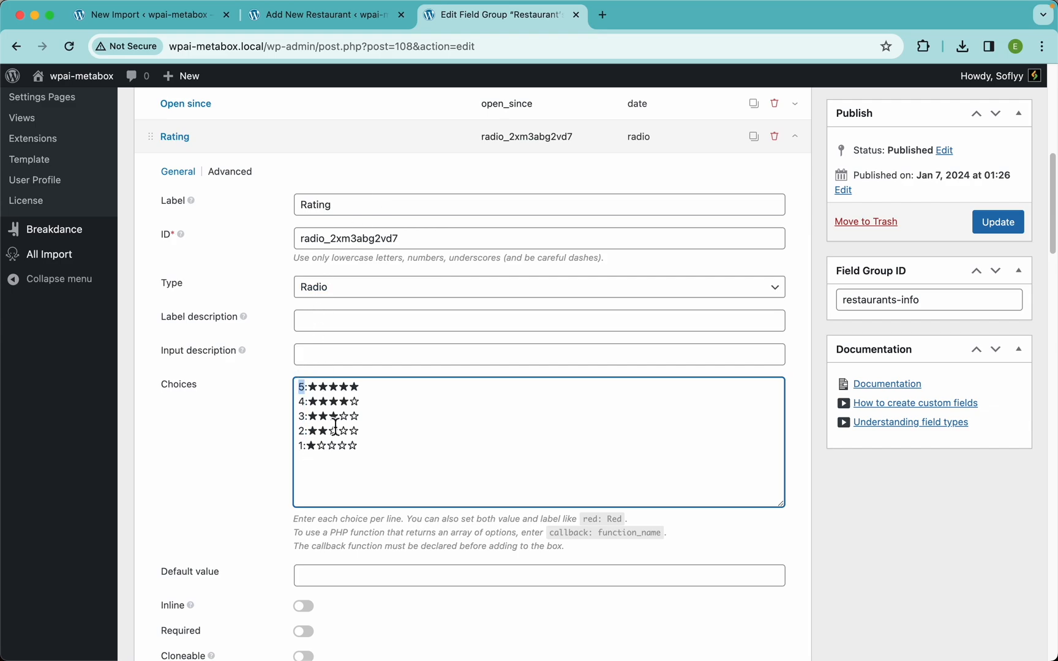
left_click(170, 19)
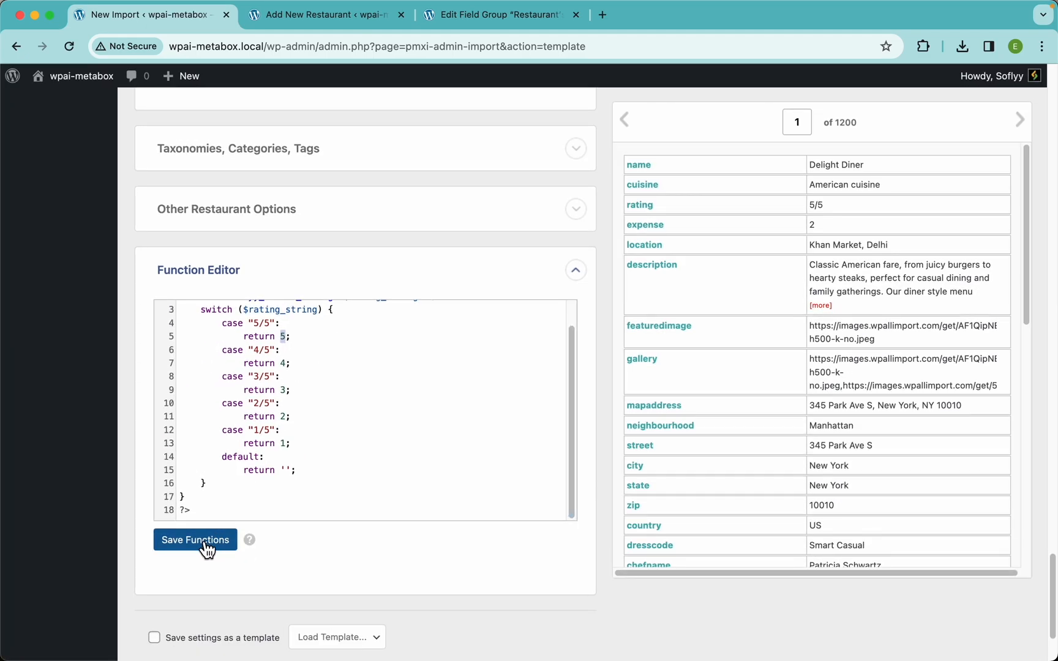
Step: Save the functions and copy the function name soflyy_switch_rating
left_click(208, 540)
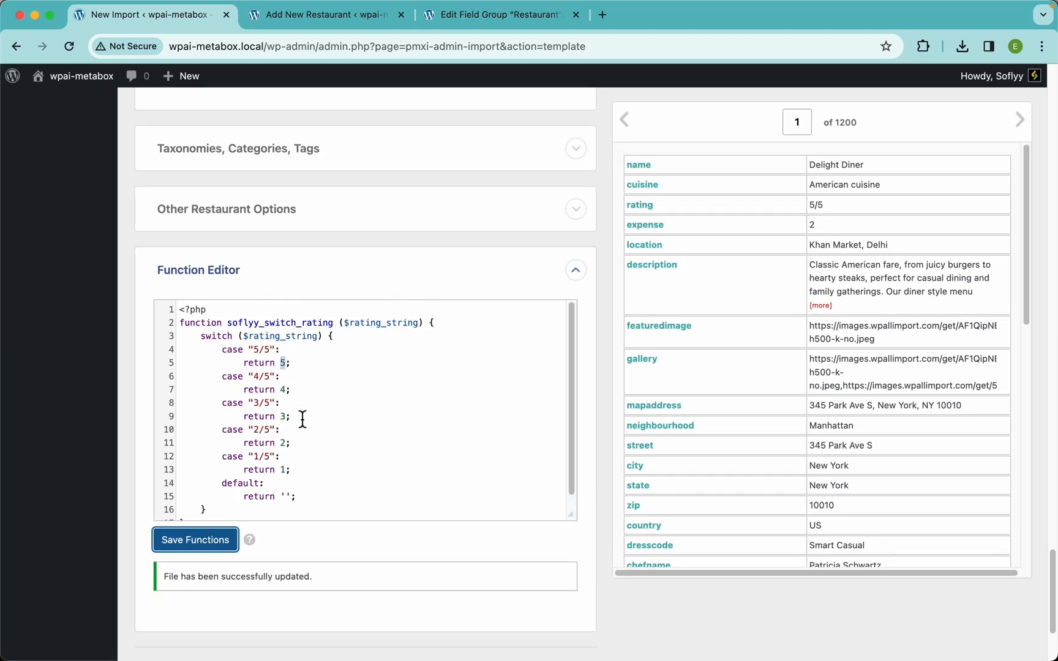
double_click(272, 324)
key("super+c")
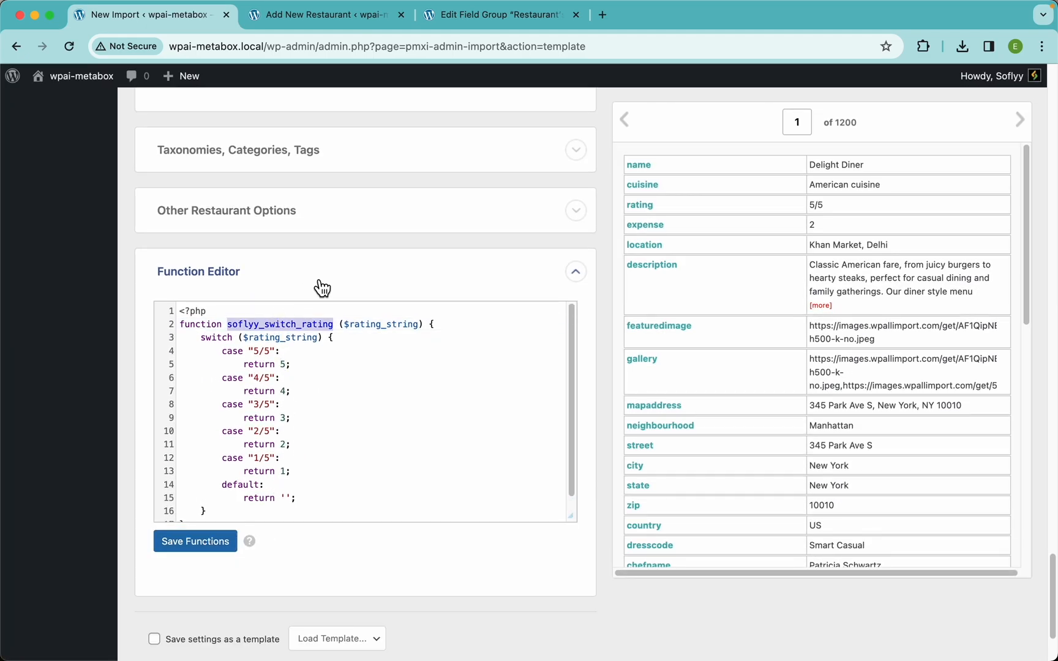
Step: Wrap the Rating mapping in the function so it reads [soflyy_switch_rating({rating[1]})]
scroll(316, 277, "up", 20)
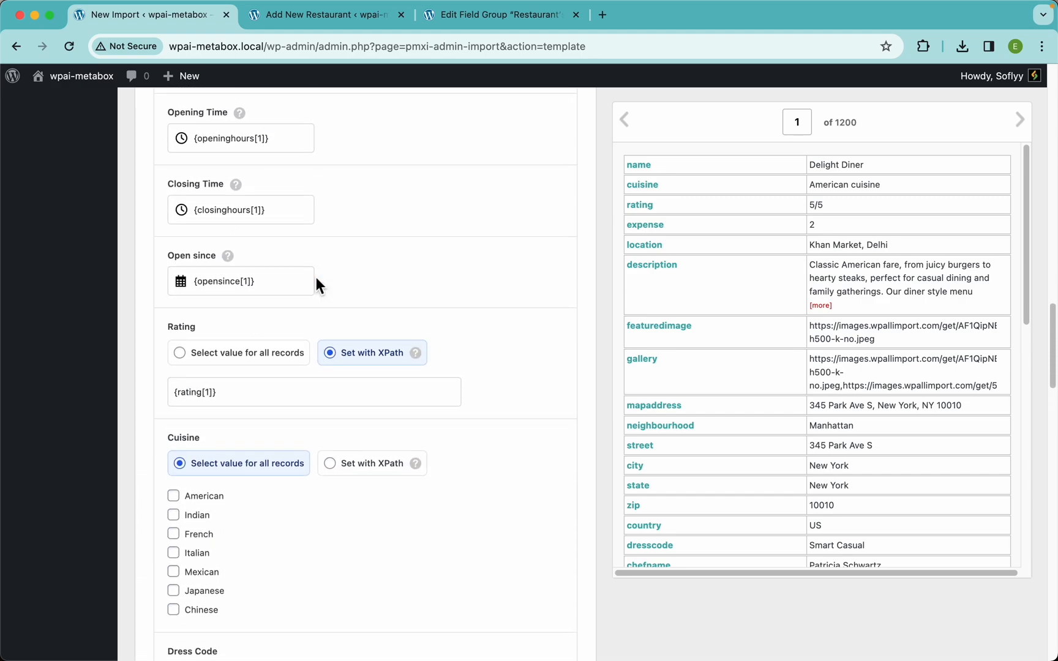
scroll(316, 277, "up", 5)
scroll(315, 276, "down", 8)
left_click(210, 291)
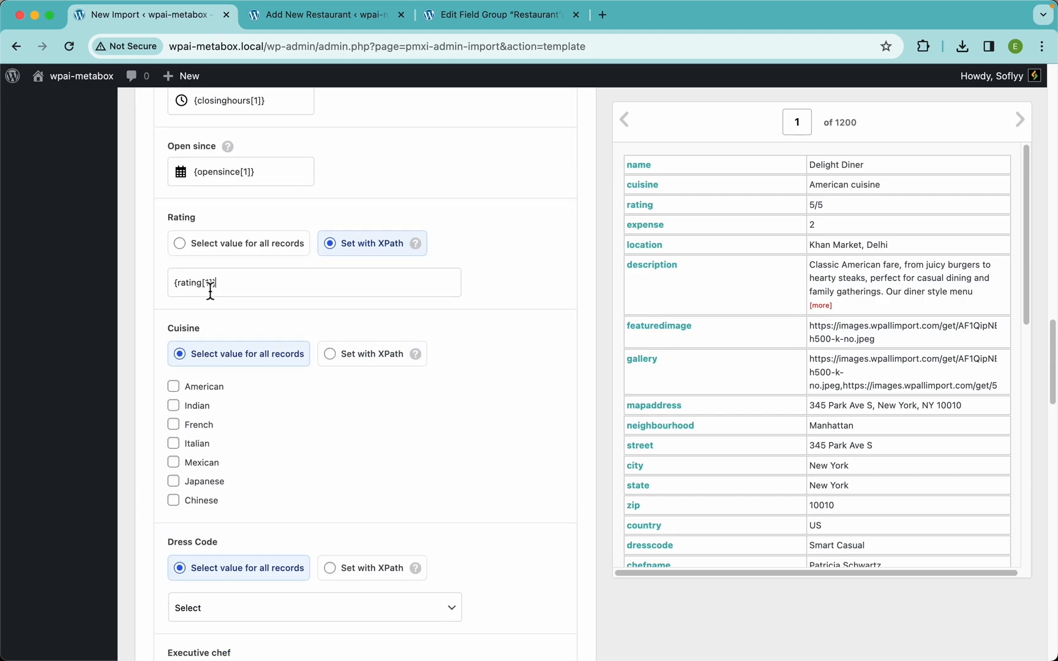
key("super+a")
key("Left")
type("[")
key("super+v")
type("(")
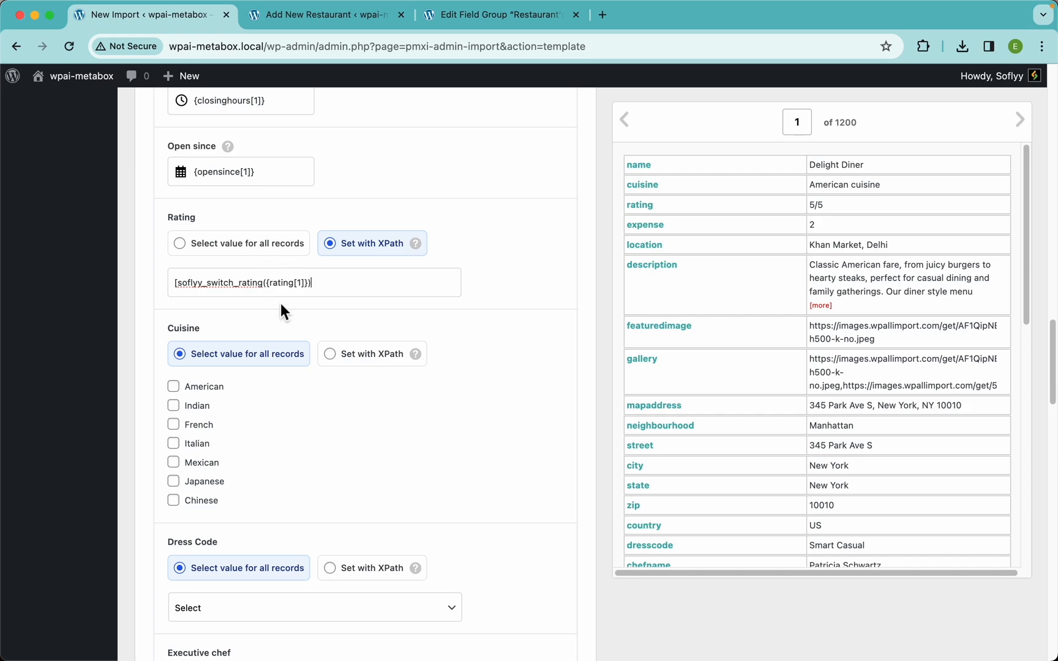
type("]")
scroll(236, 281, "up", 5)
double_click(217, 370)
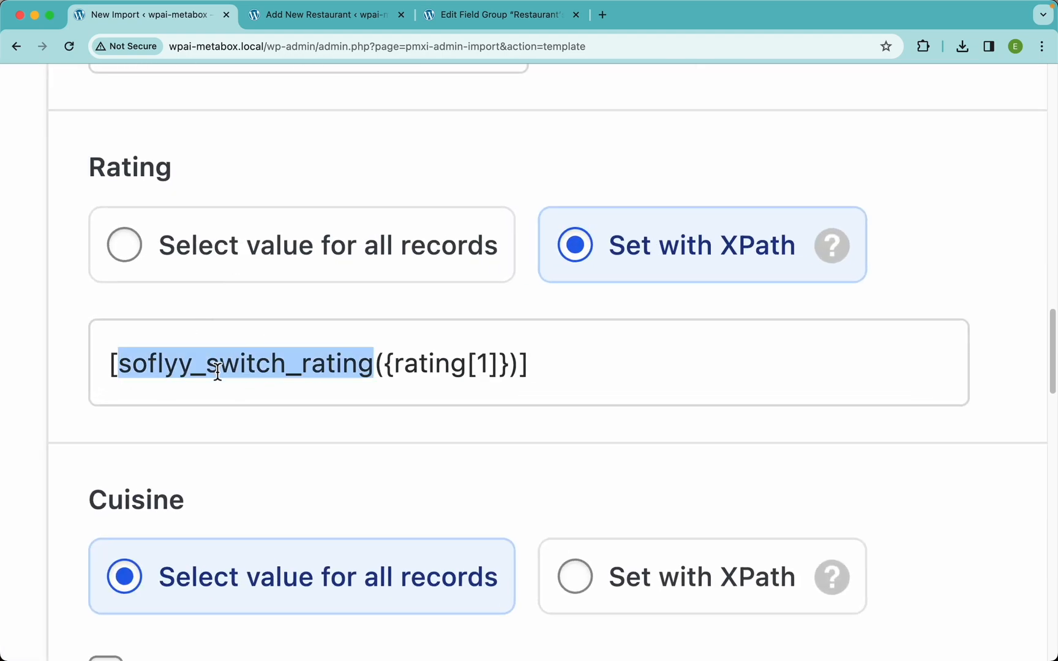
left_click(204, 394)
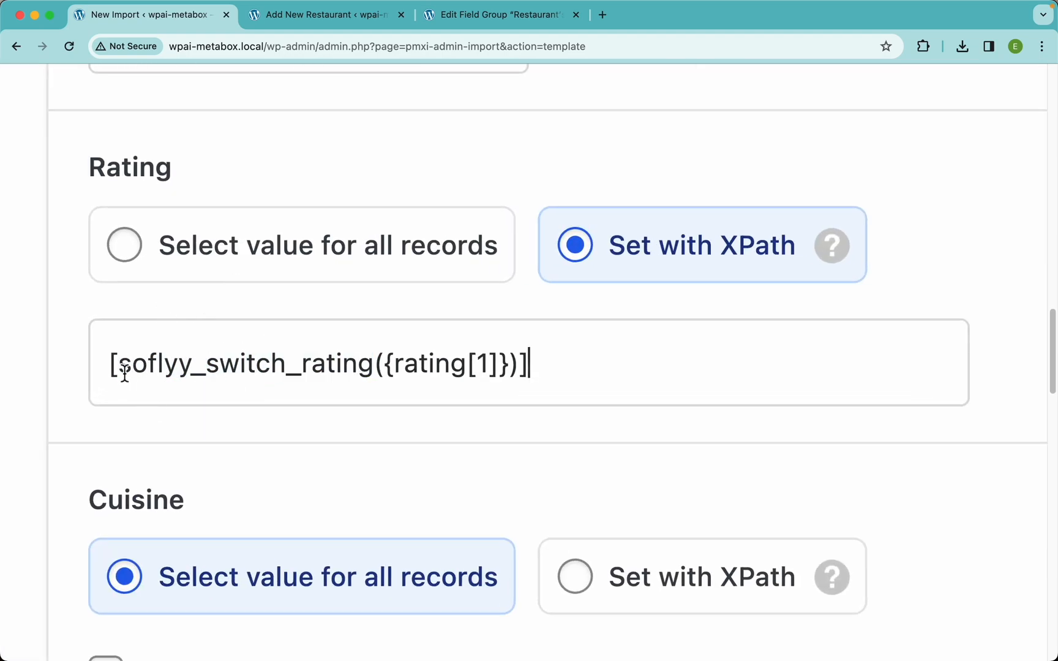
Step: Examine the function name, parentheses and closing bracket in the Rating field's mapping expression
double_click(159, 366)
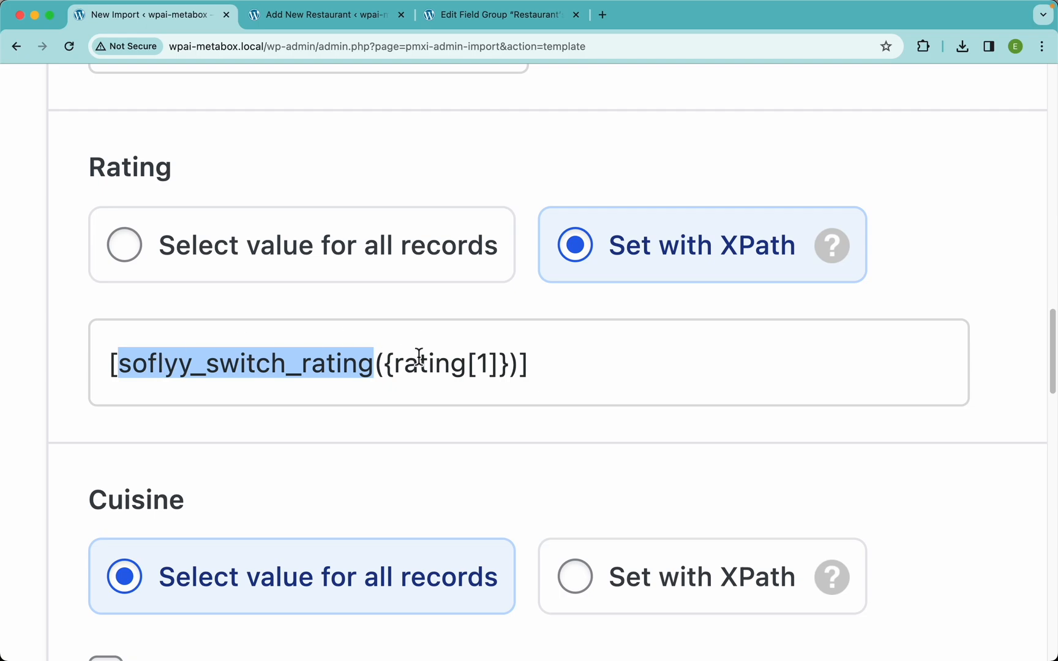
double_click(503, 366)
mouse_move(503, 366)
left_mouse_down()
mouse_move(374, 366)
mouse_move(522, 366)
left_mouse_up()
left_click(541, 366)
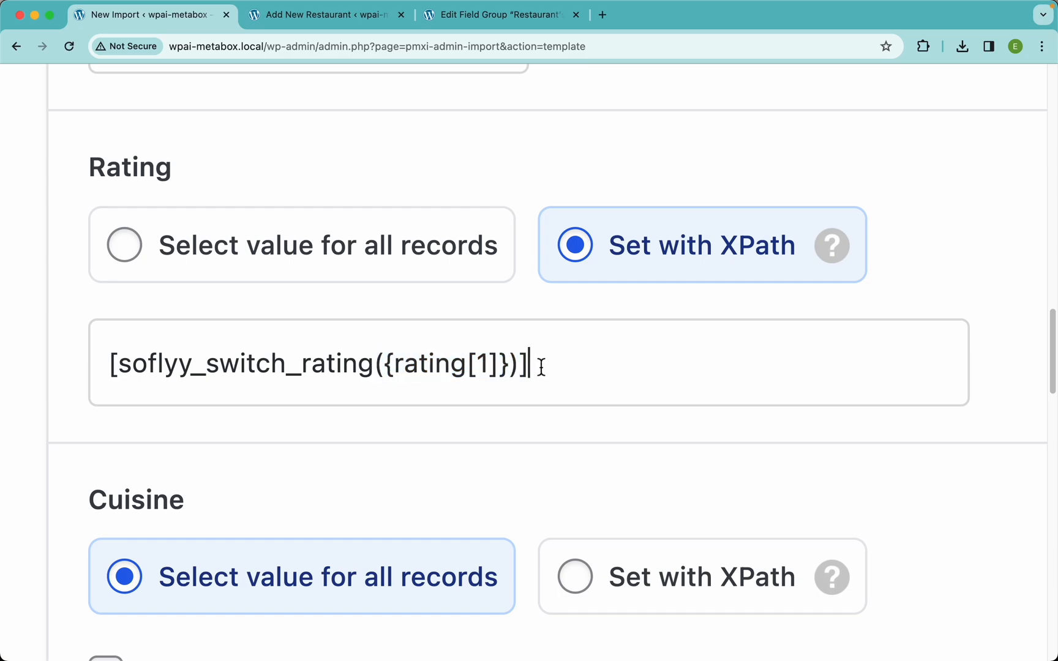
key("super+0")
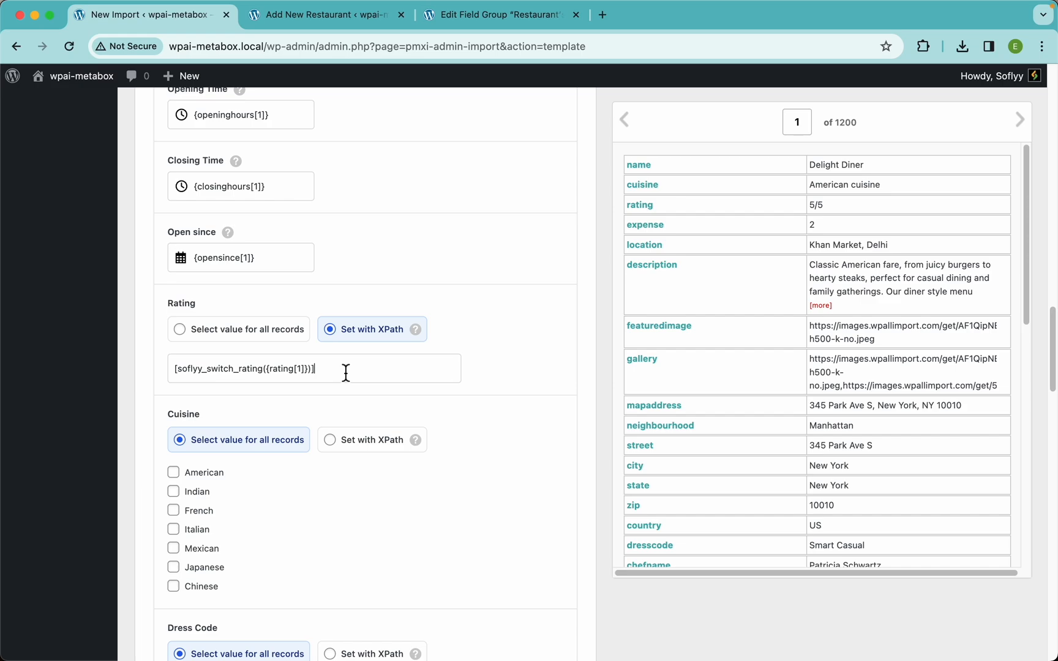
Step: Copy the Rating expression [soflyy_switch_rating({rating[1]})] and paste it over the content in Title & Content
left_click_drag(346, 373, 148, 370)
key("super+c")
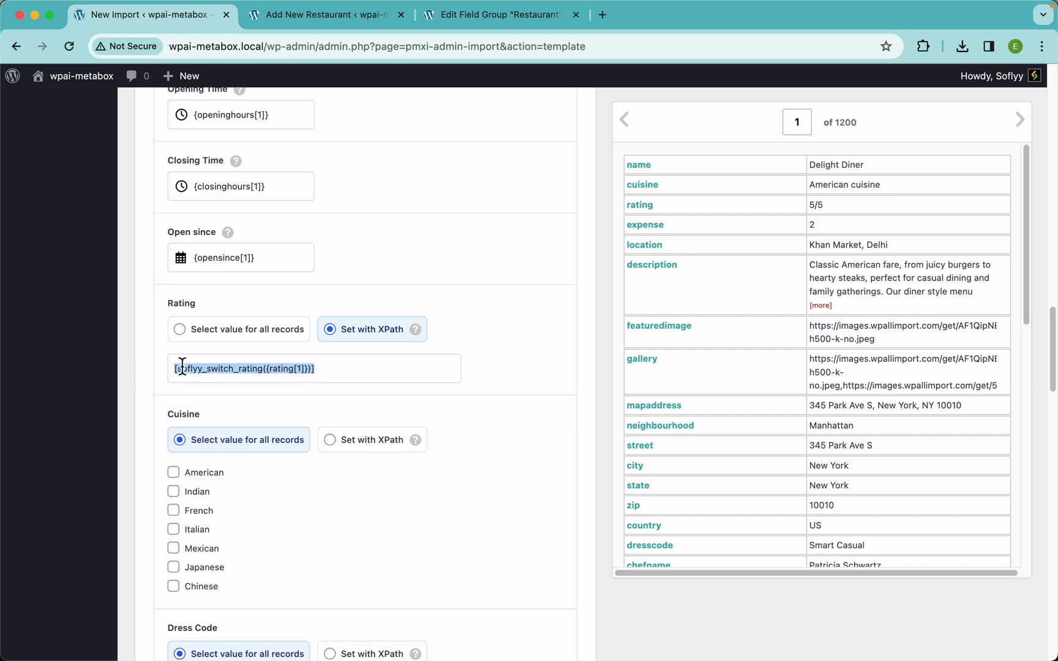
scroll(345, 320, "up", 15)
scroll(346, 323, "up", 5)
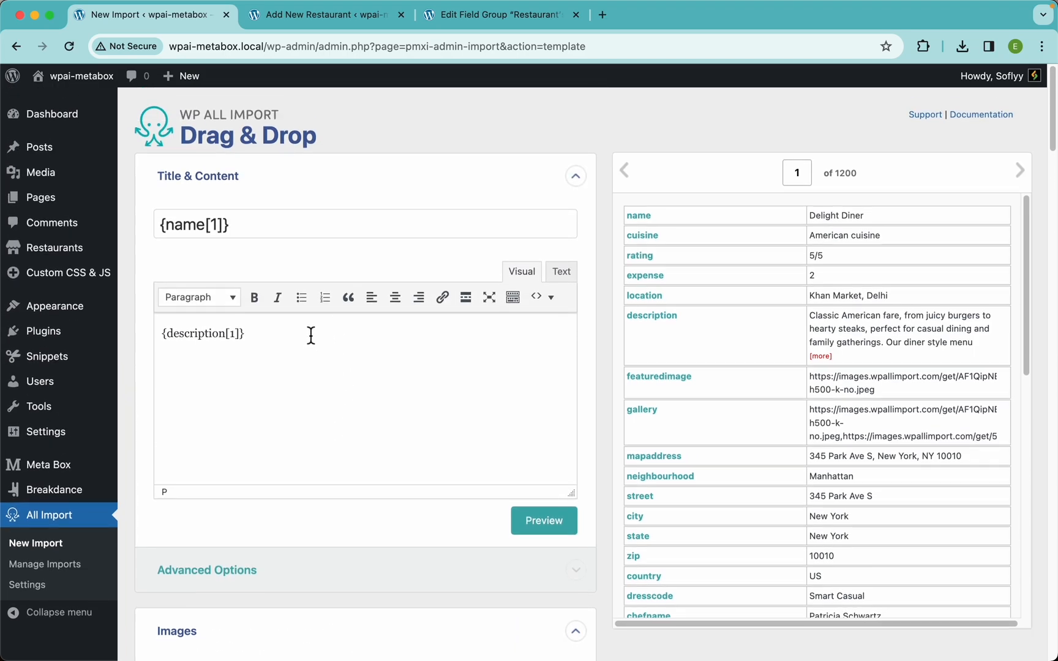
triple_click(296, 347)
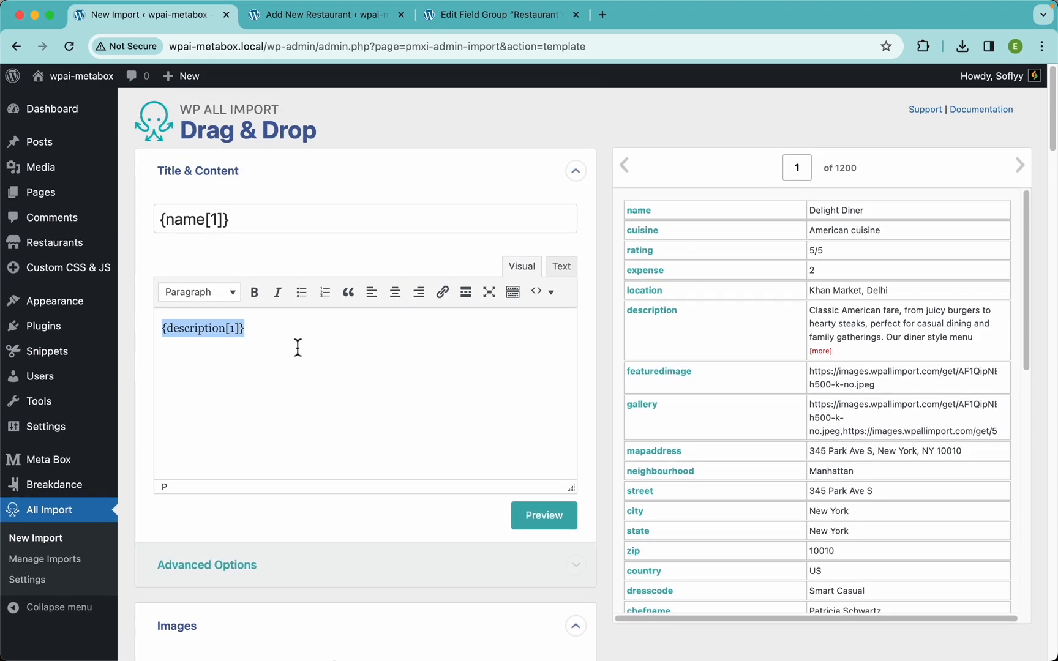
key("BackSpace")
key("super+v")
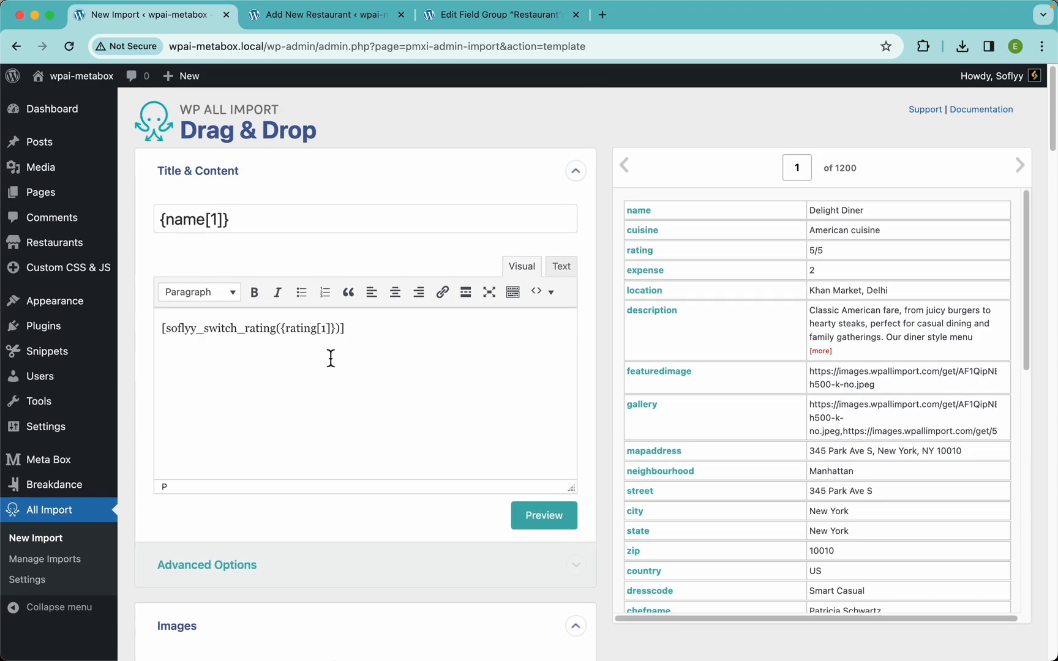
Step: Preview the post content for records 1 to 3 to check the converted rating values
left_click(558, 525)
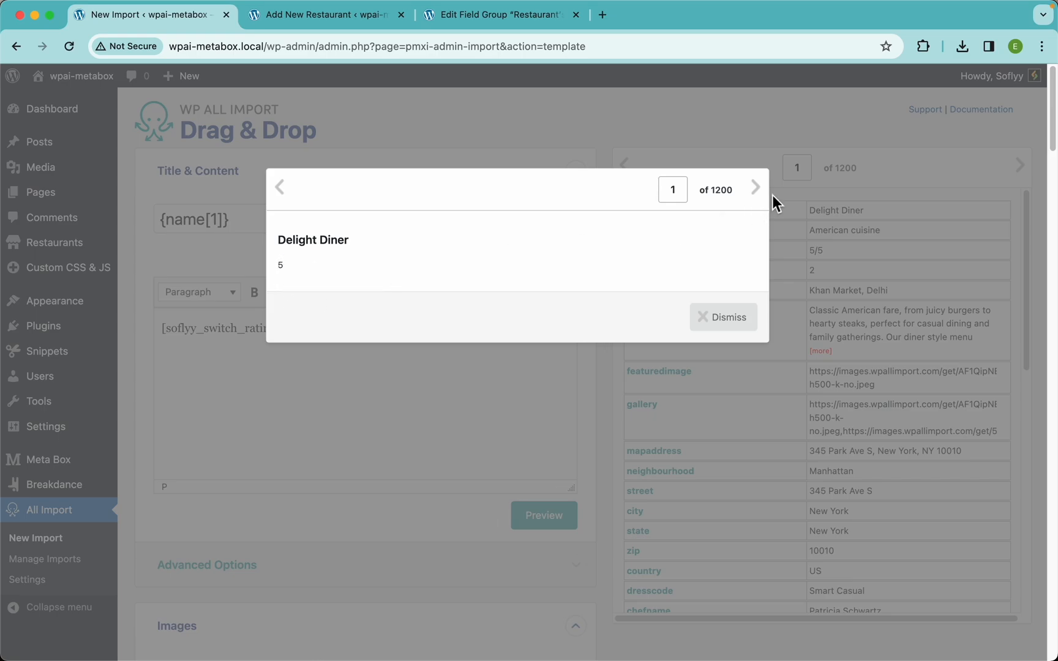
left_click(757, 190)
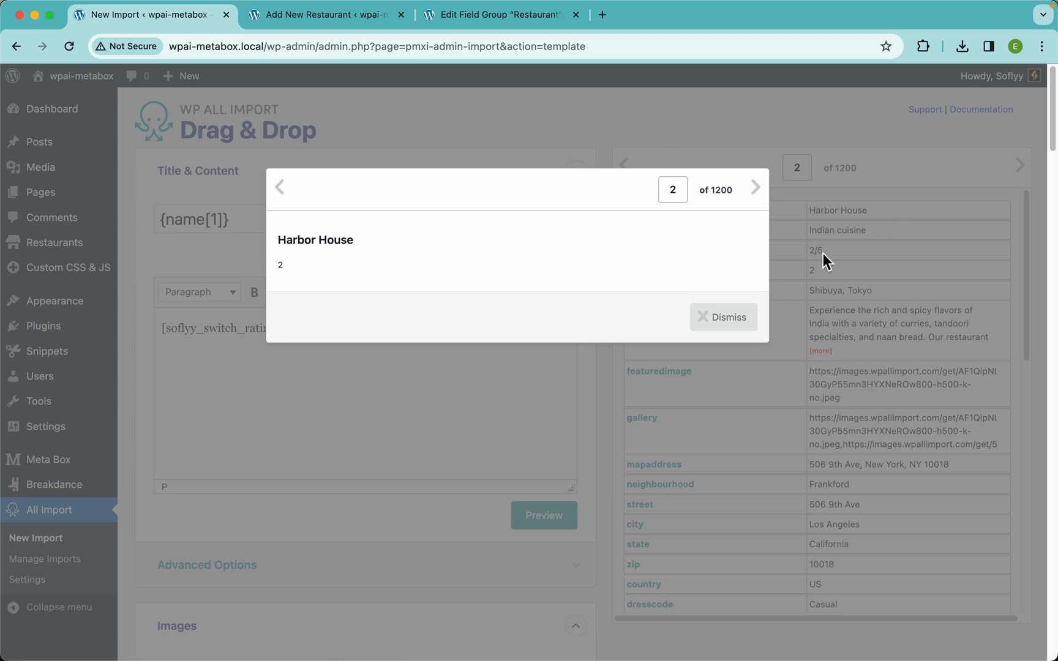
left_click(756, 189)
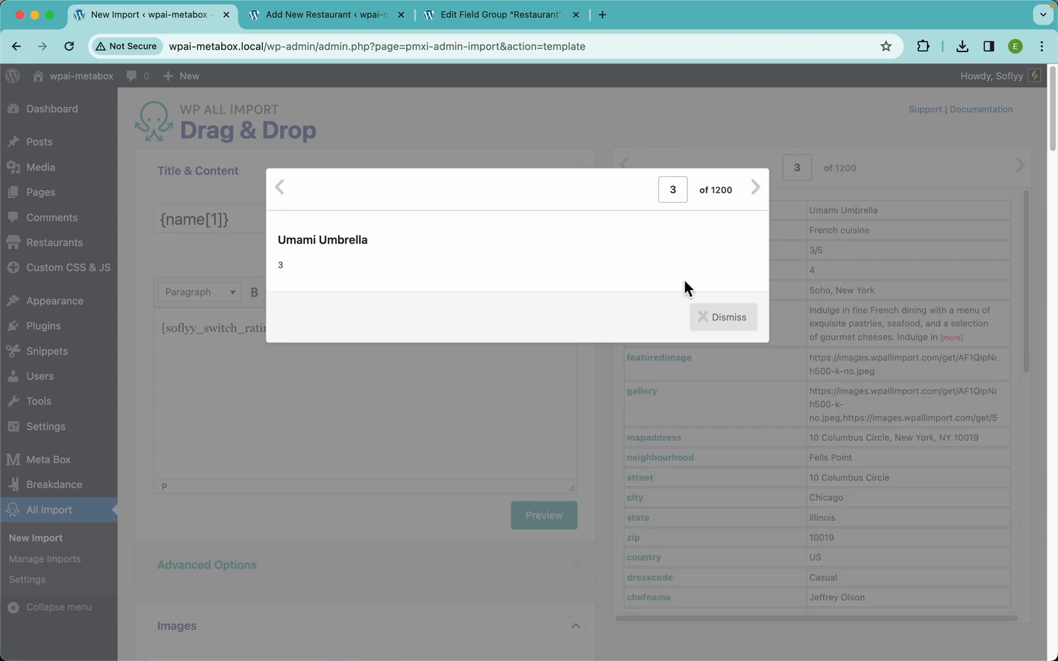
left_click(724, 318)
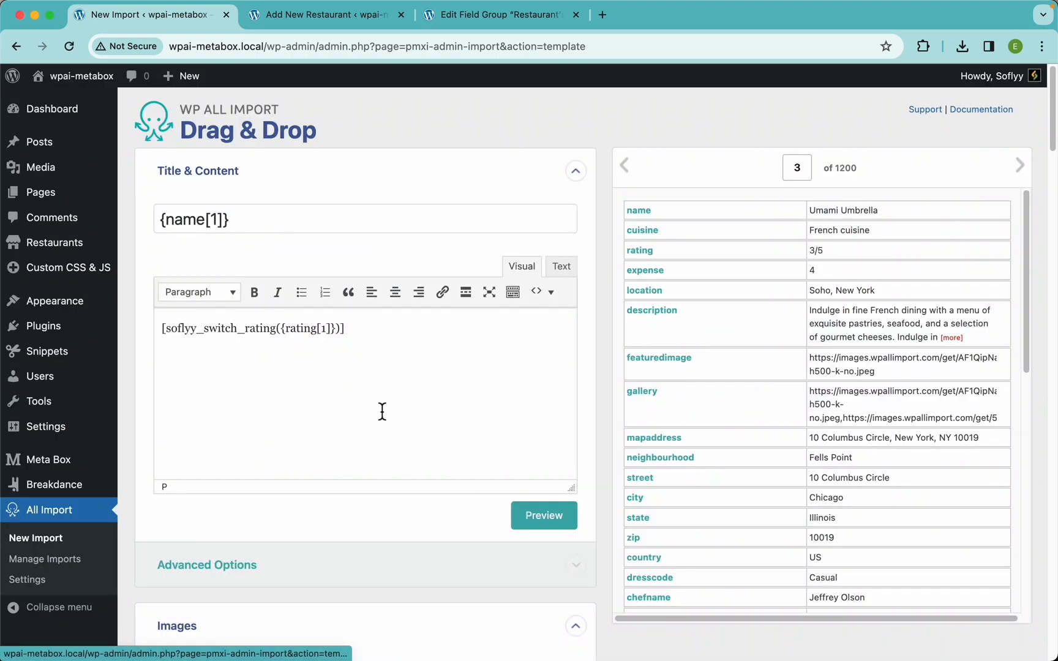
Step: Undo the pasted rating expression so the post content is {description[1]}
left_click(320, 422)
key("ctrl+a")
key("BackSpace")
key("ctrl+z")
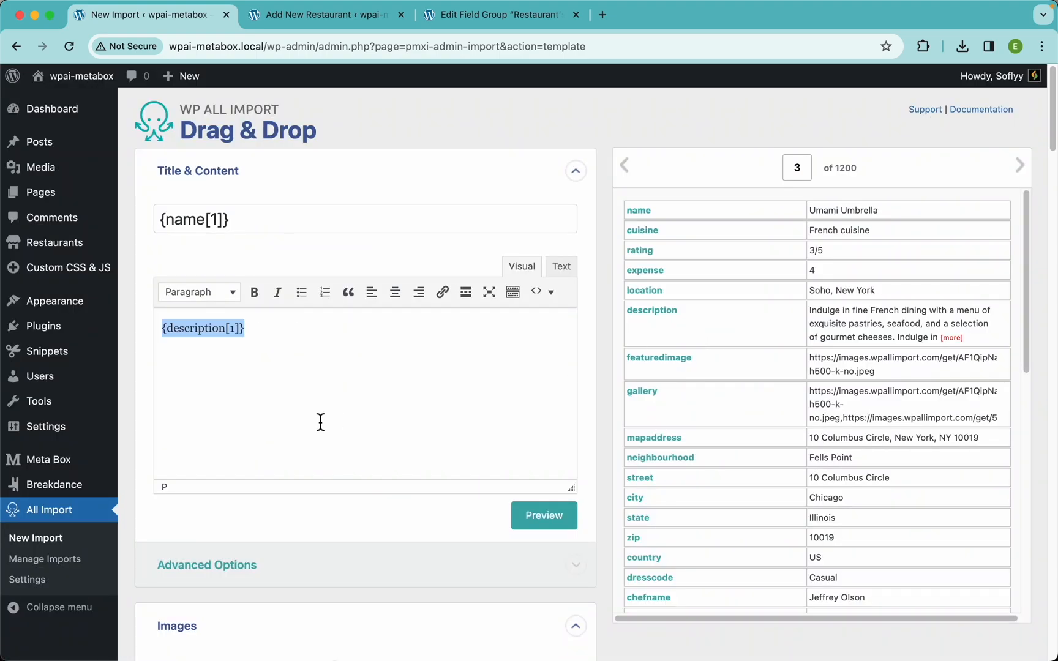
key("Left")
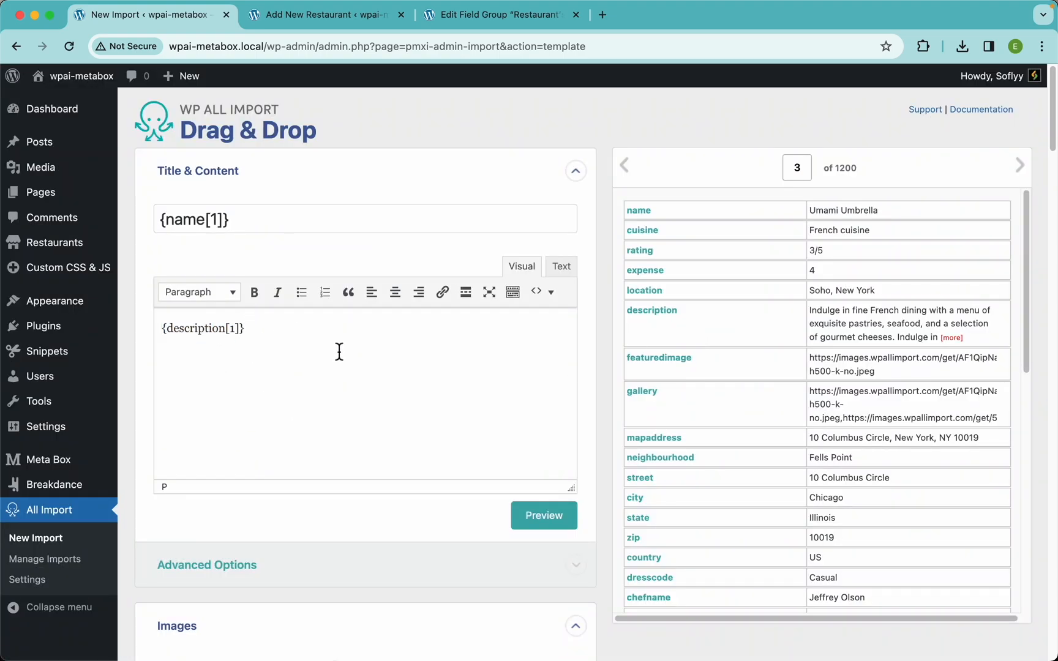
Step: Review the Rating mapping expression and the Cuisine and Dress Code fields that follow it
scroll(339, 350, "down", 20)
scroll(339, 355, "down", 4)
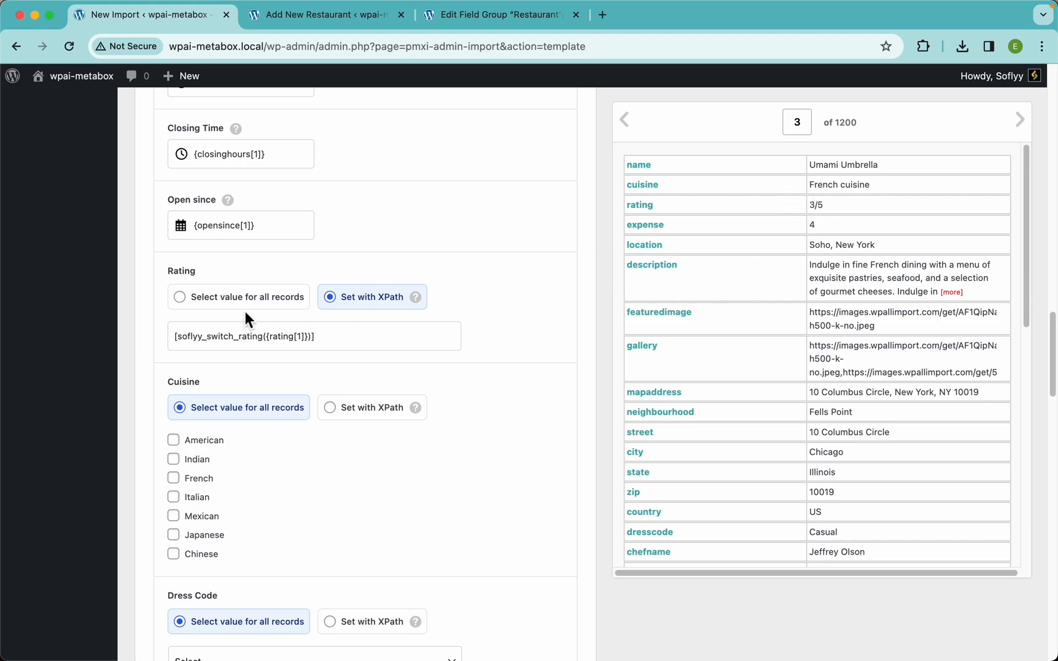
left_click_drag(331, 343, 171, 339)
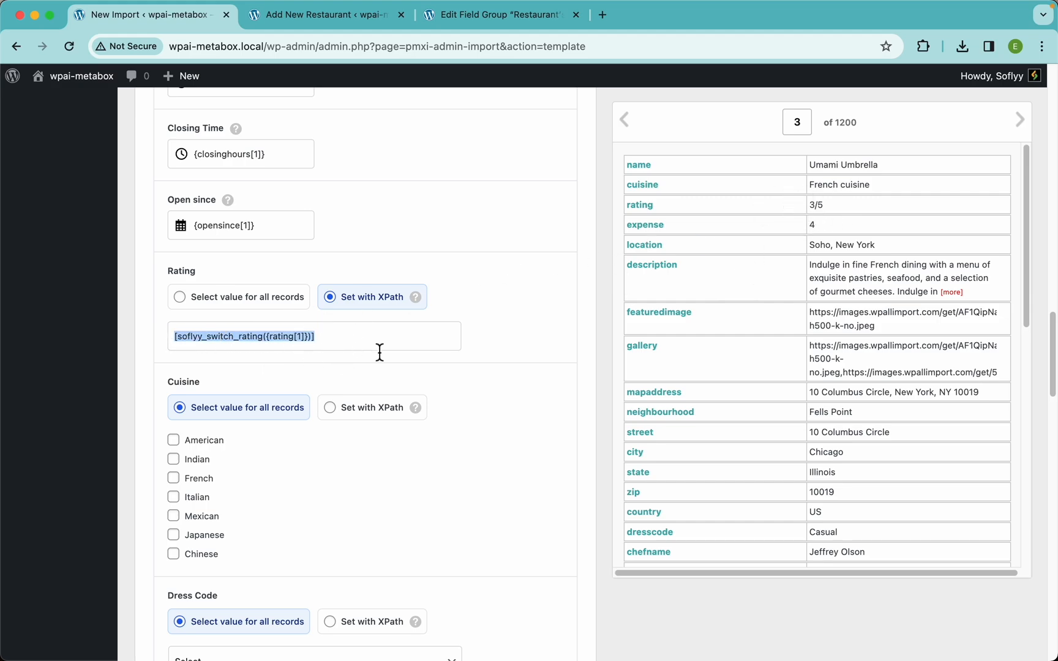
left_click(438, 368)
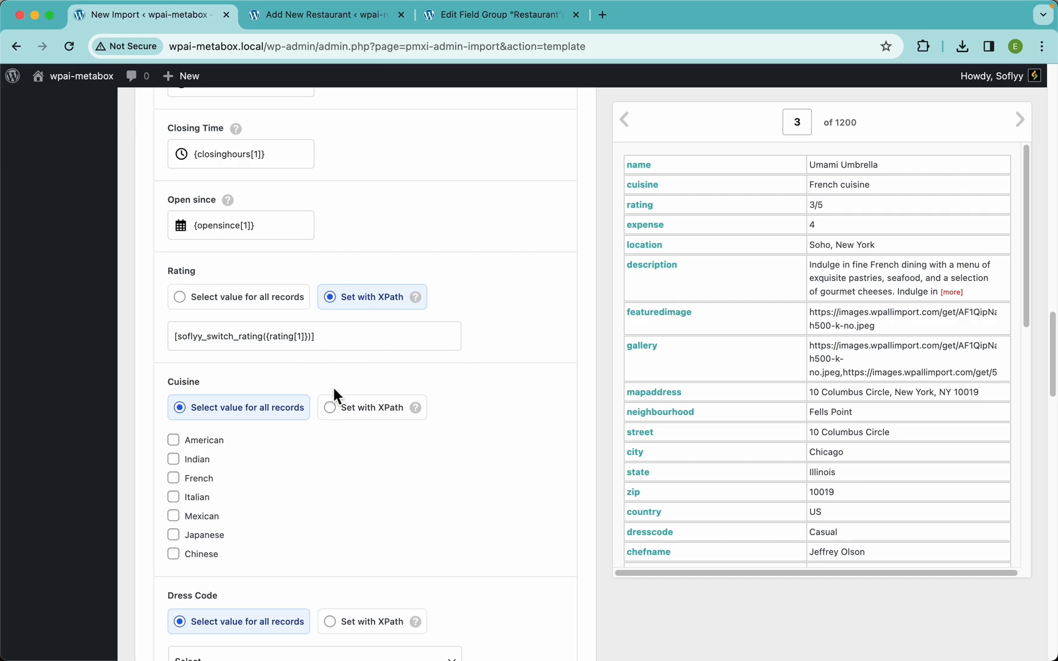
scroll(328, 401, "down", 3)
scroll(325, 396, "down", 5)
scroll(333, 406, "up", 6)
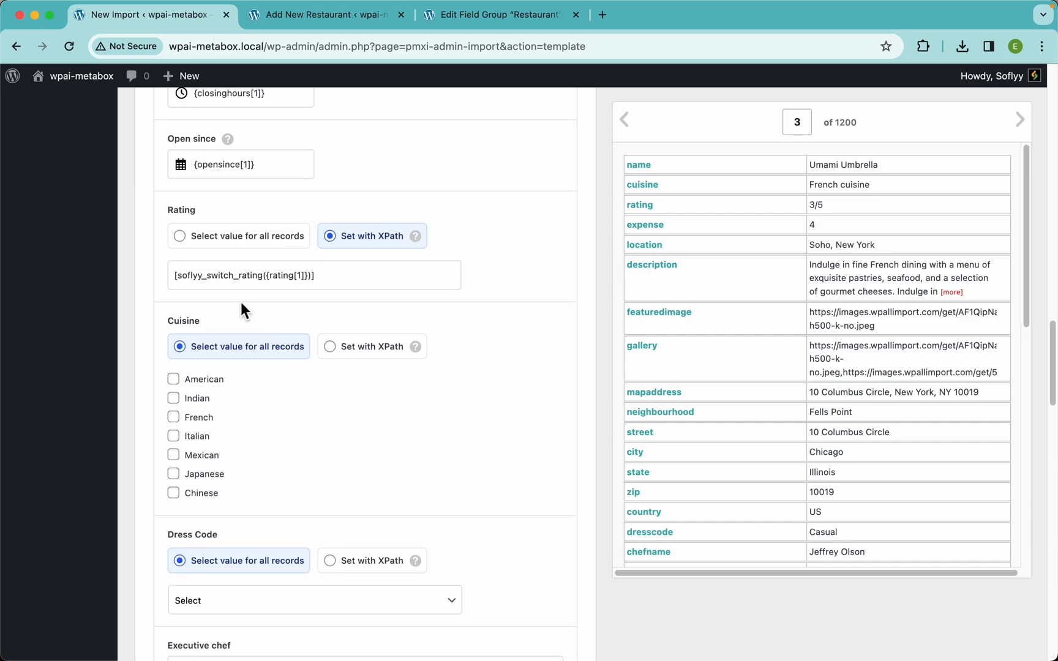
scroll(290, 341, "down", 6)
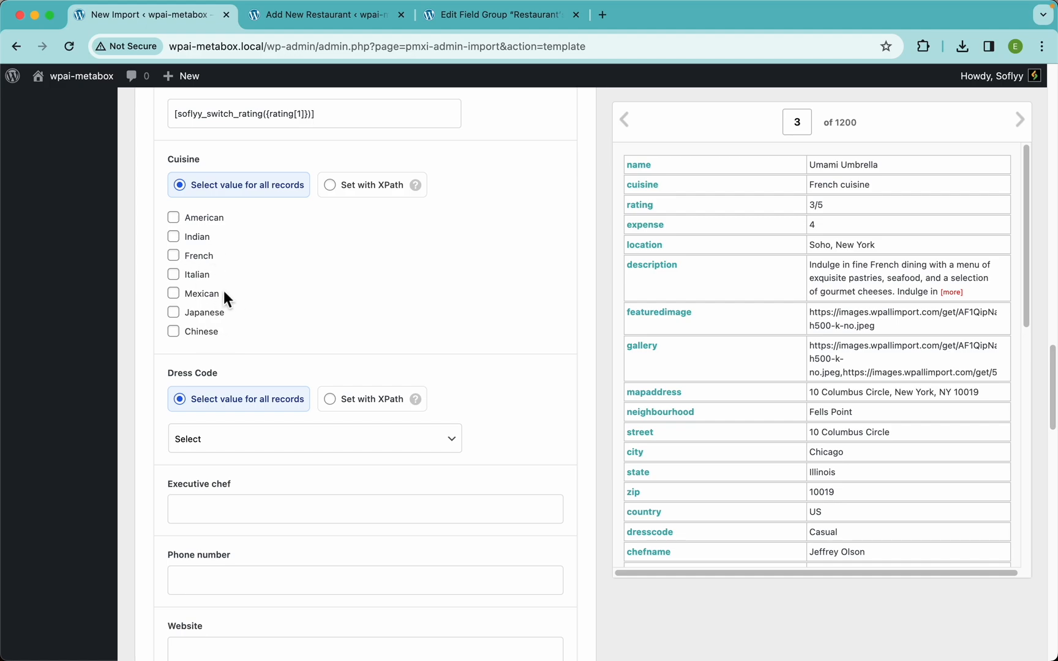
Step: Tick French, Mexican and Chinese as Cuisine values for all records, and return the data preview to record 1
left_click(198, 257)
left_click(197, 296)
left_click(203, 335)
left_click(625, 125)
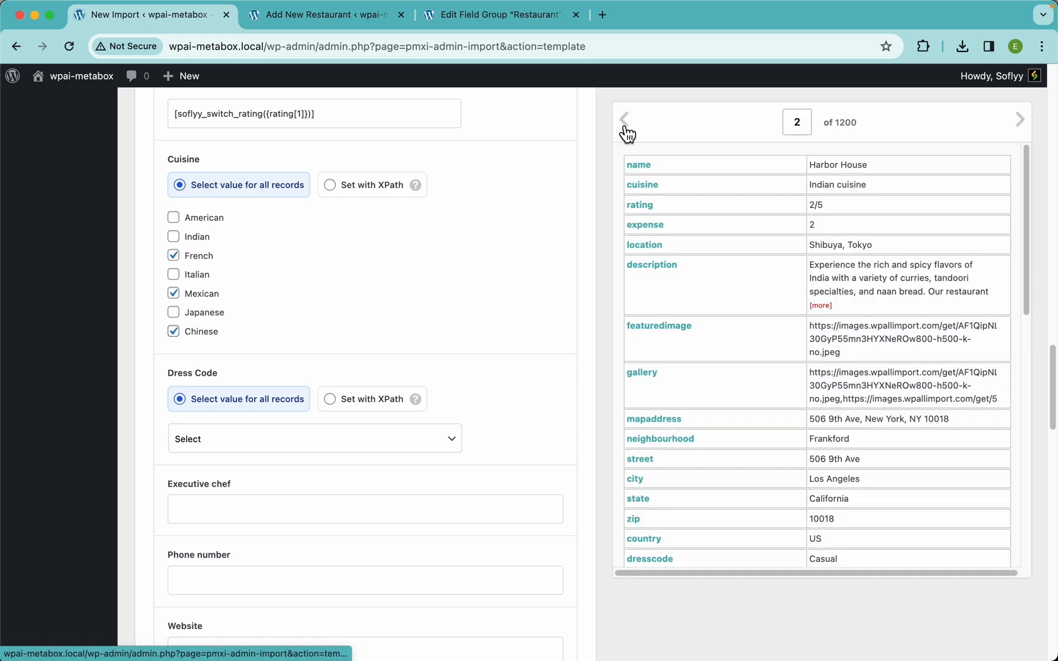
left_click(625, 125)
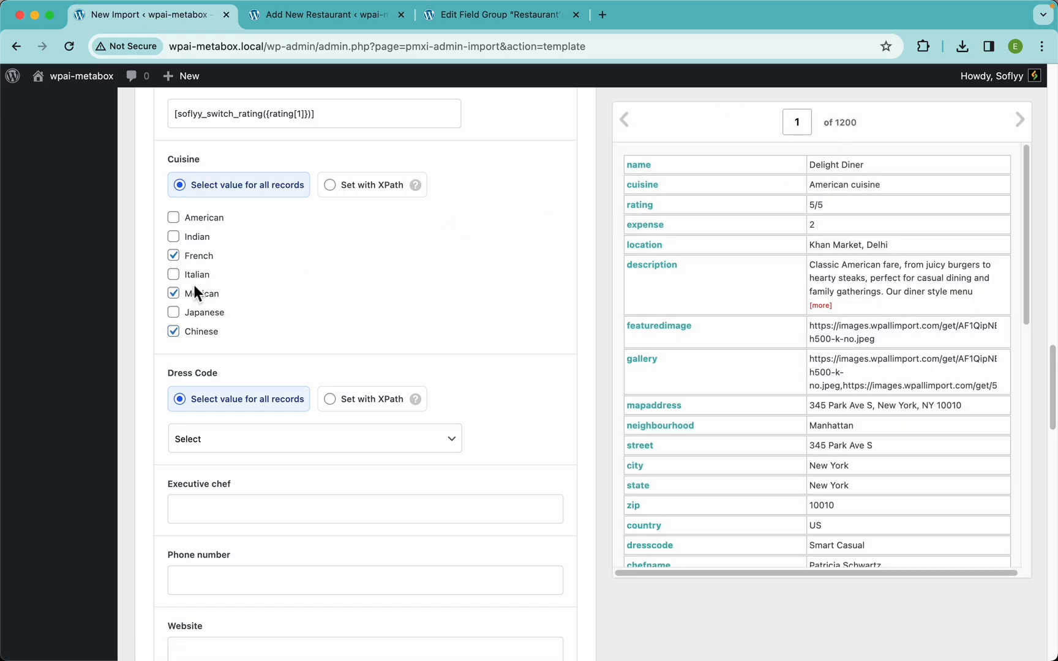
Step: Clear the French, Mexican and Chinese choices in the Cuisine field
left_click(202, 257)
left_click(206, 297)
left_click(201, 333)
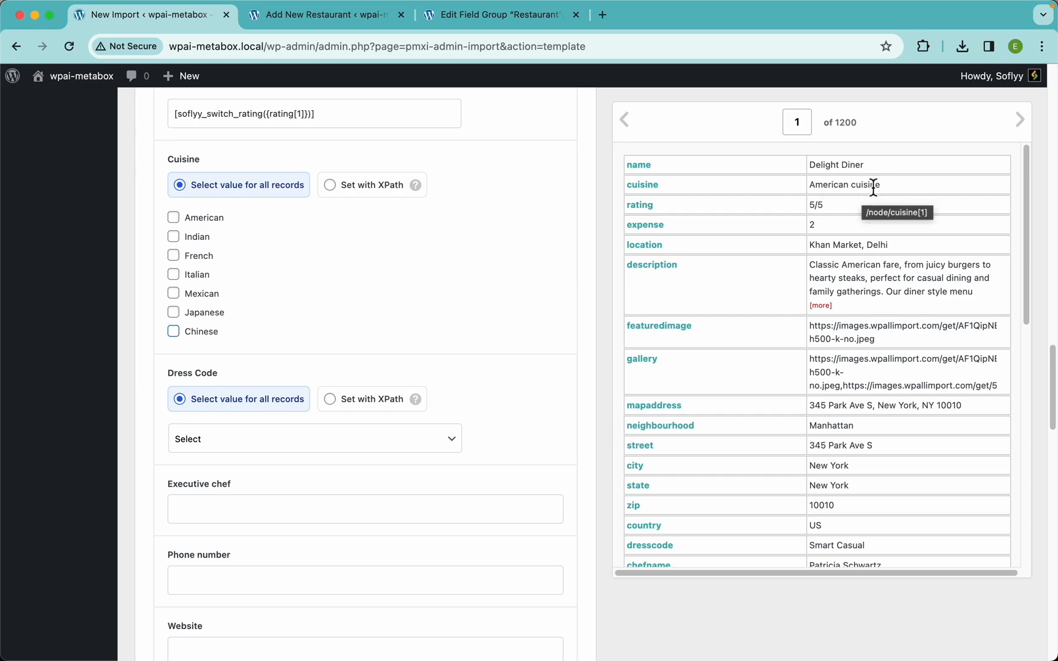
Step: Set the Cuisine field with XPath and map it to {cuisine[1]}
left_click_drag(883, 184, 808, 185)
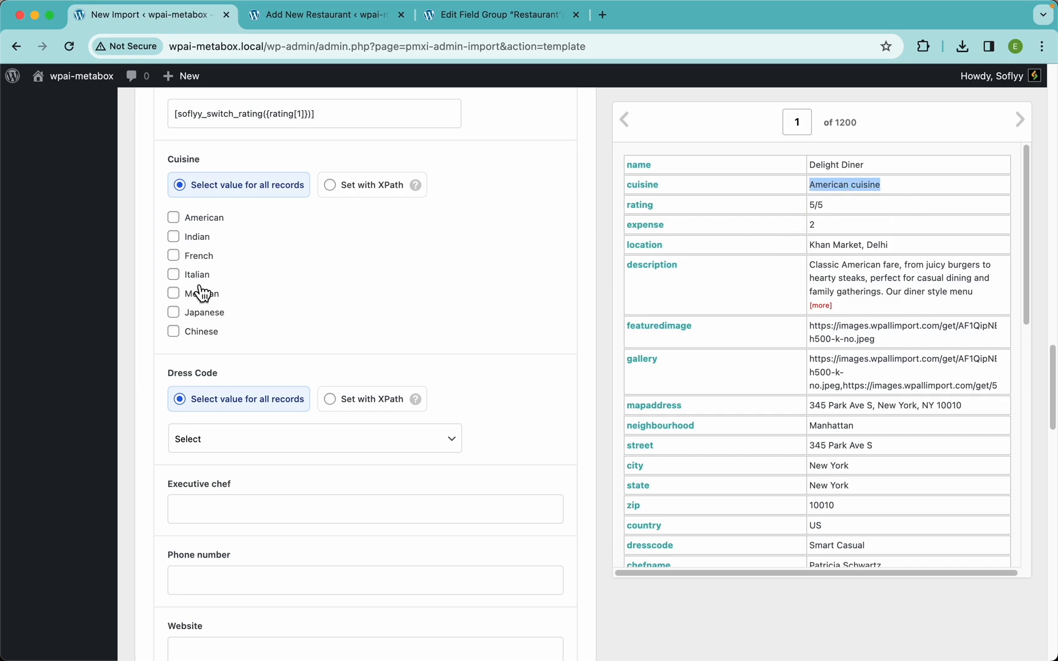
left_click(341, 191)
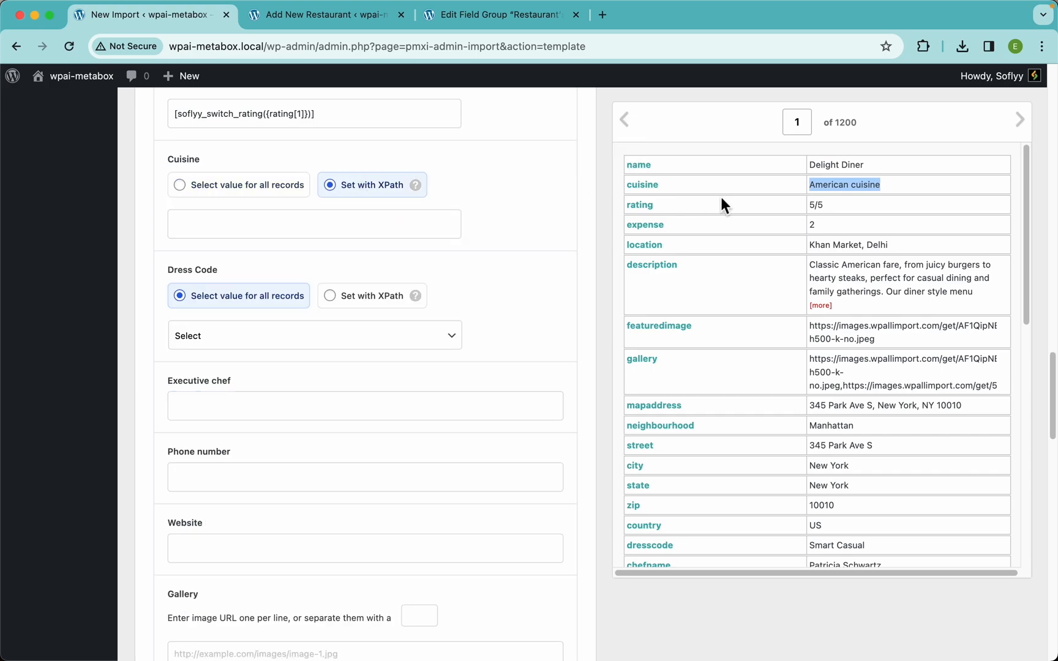
left_click_drag(655, 192, 440, 225)
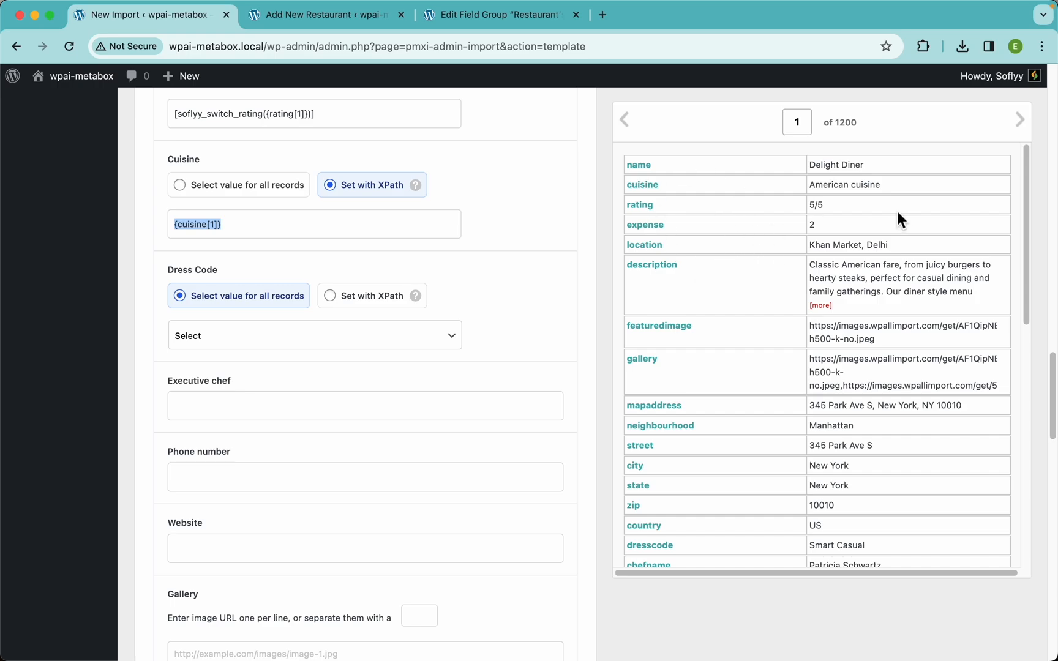
Step: Browse the import data from record 1 to 5 to examine the format of the cuisine values
double_click(872, 185)
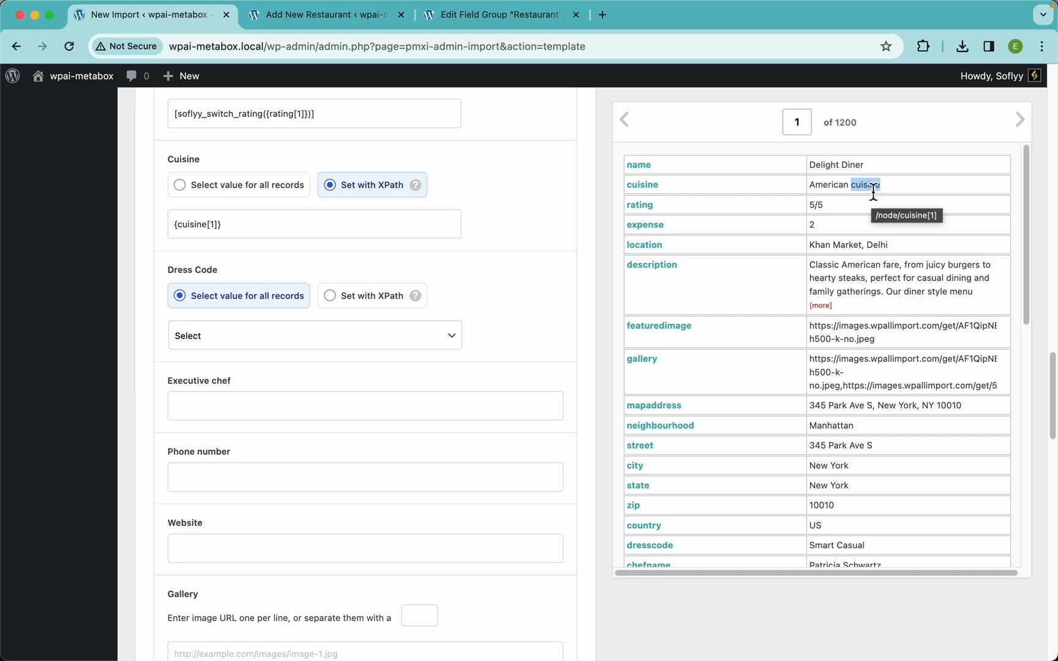
left_click(625, 122)
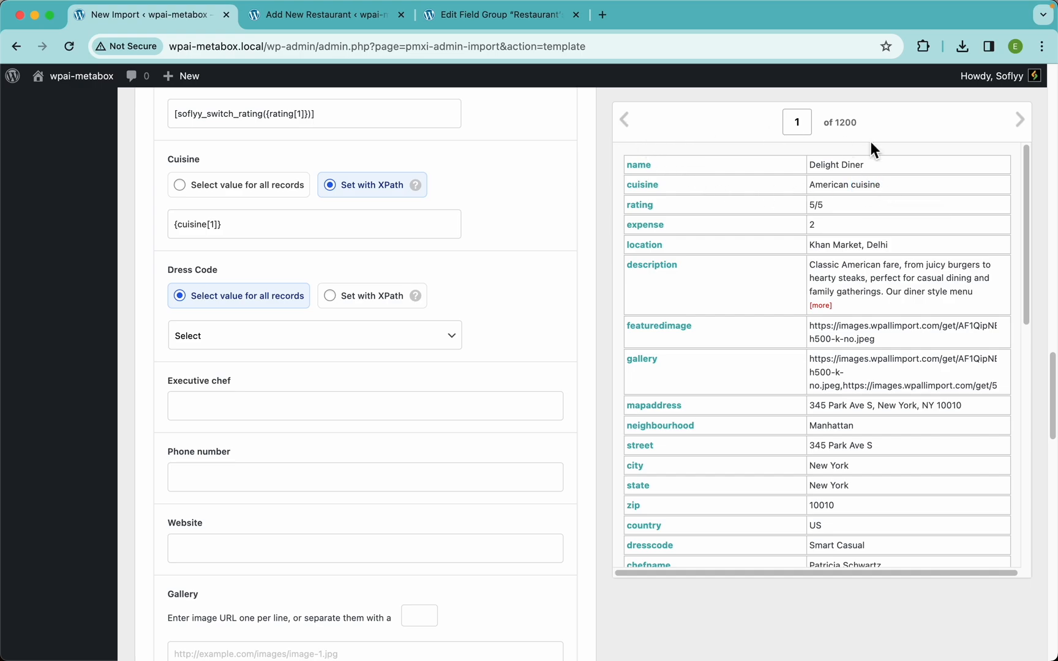
left_click(1020, 122)
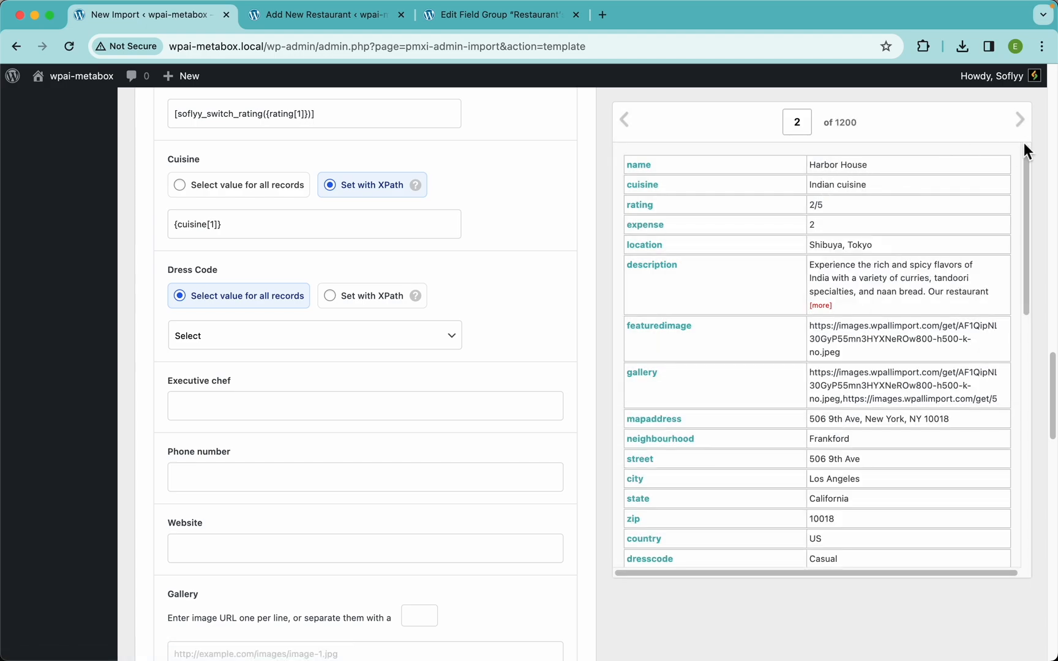
left_click(1020, 120)
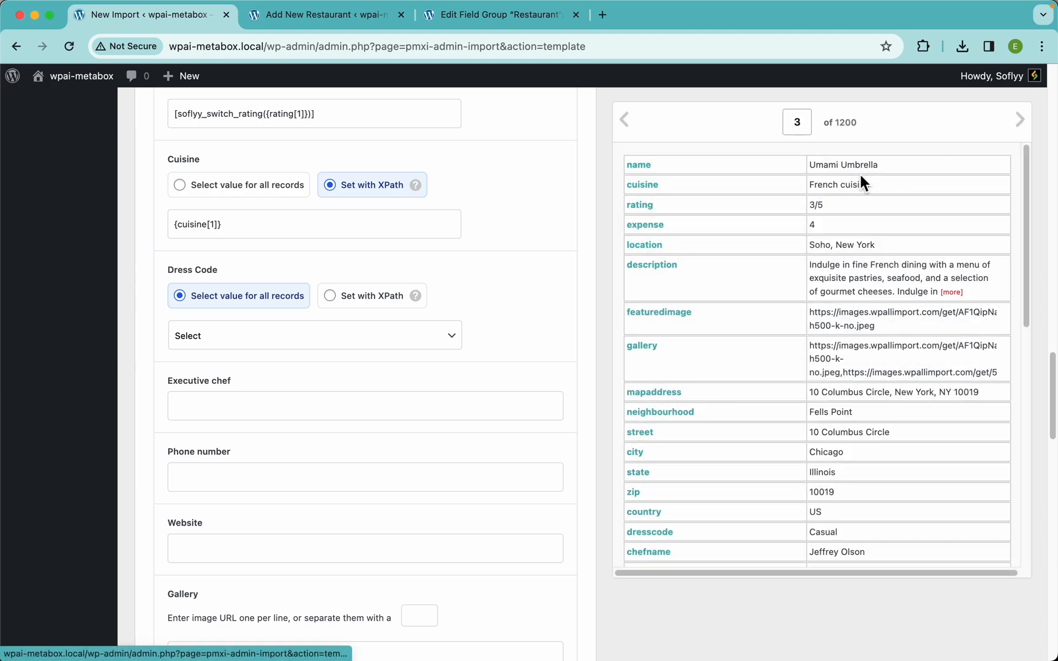
left_click(1022, 121)
left_click(1031, 123)
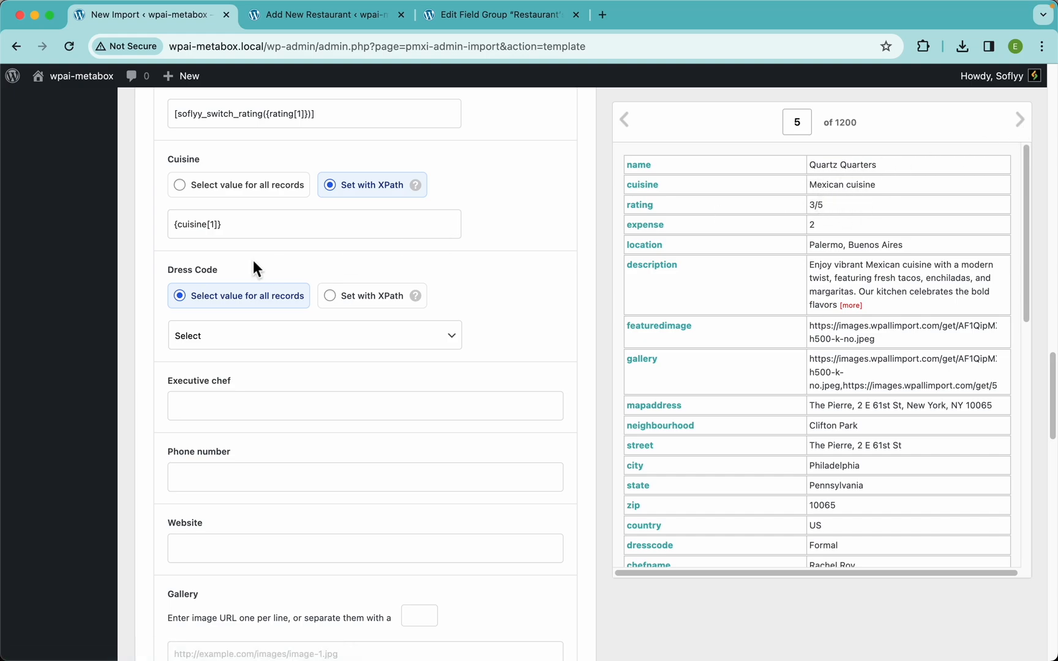
Step: Show the Cuisine checkbox options in the import, and examine the Cuisine field's choices in the Restaurant field group settings
left_click(234, 197)
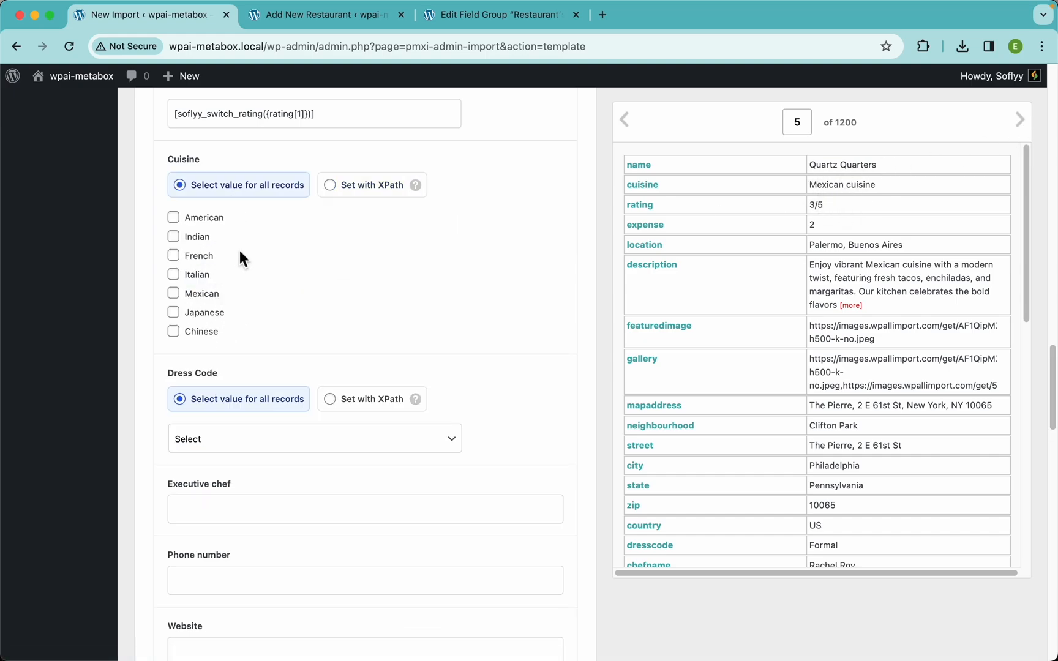
left_click(489, 14)
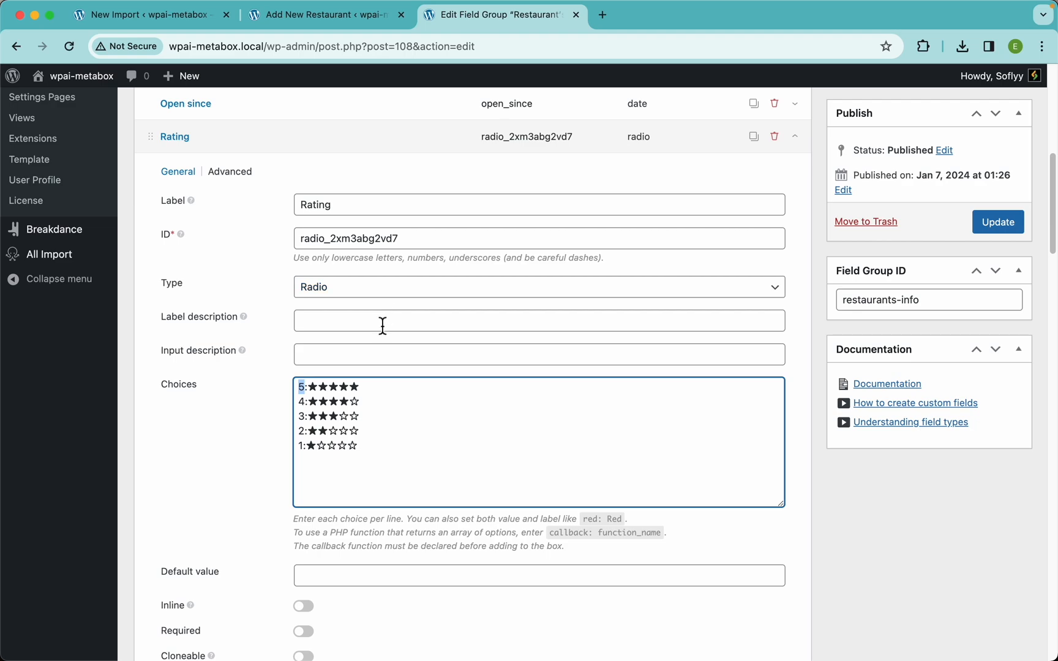
left_click(245, 200)
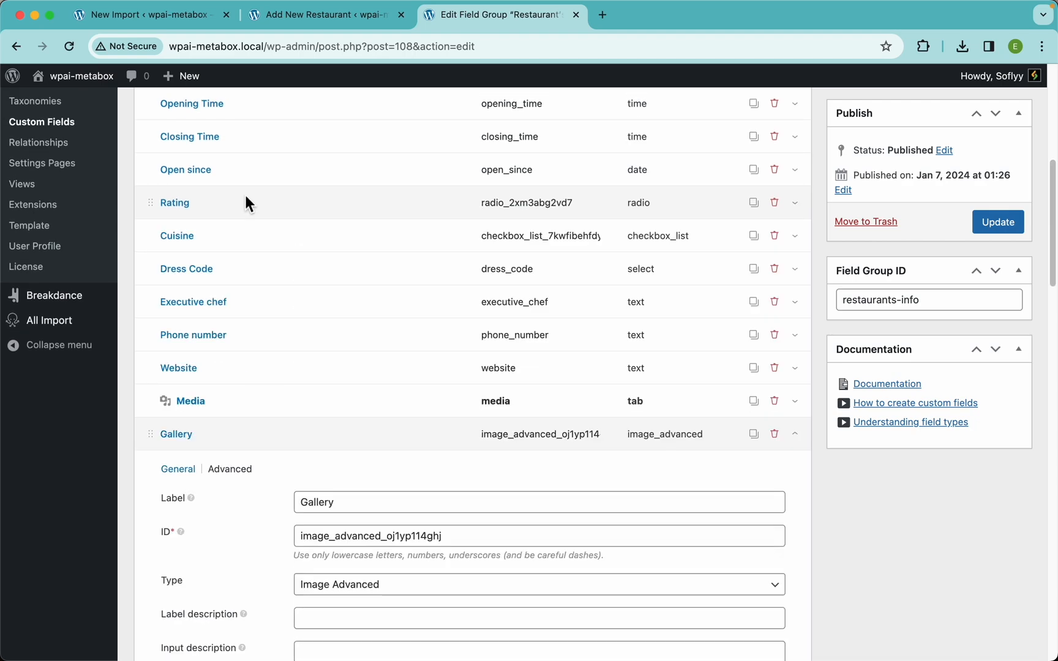
left_click(243, 243)
scroll(275, 428, "down", 3)
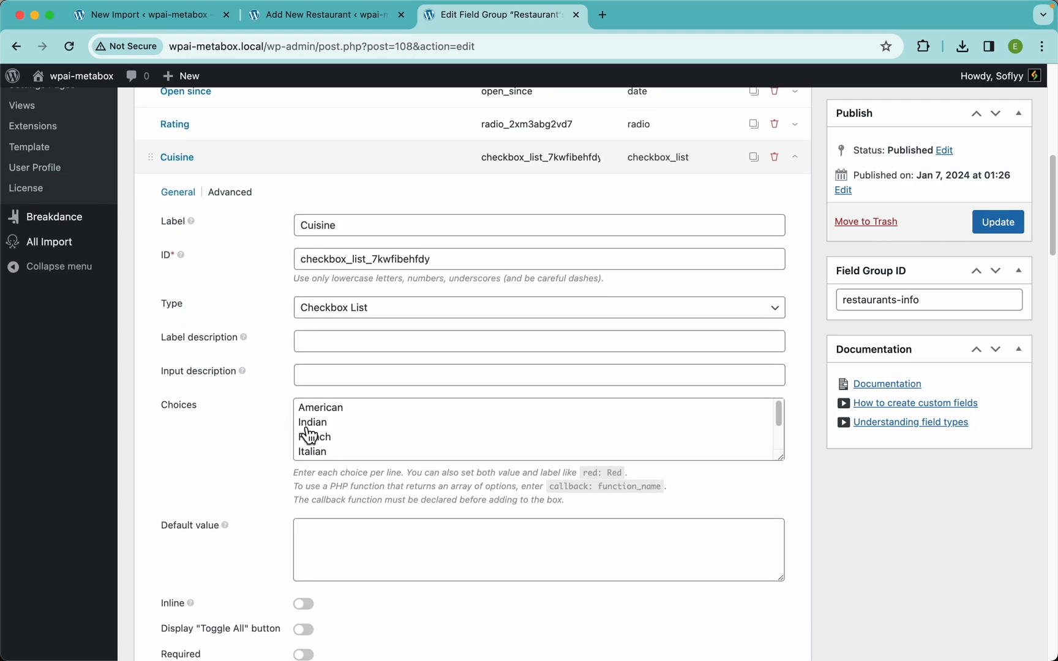
scroll(454, 449, "down", 2)
scroll(454, 449, "up", 3)
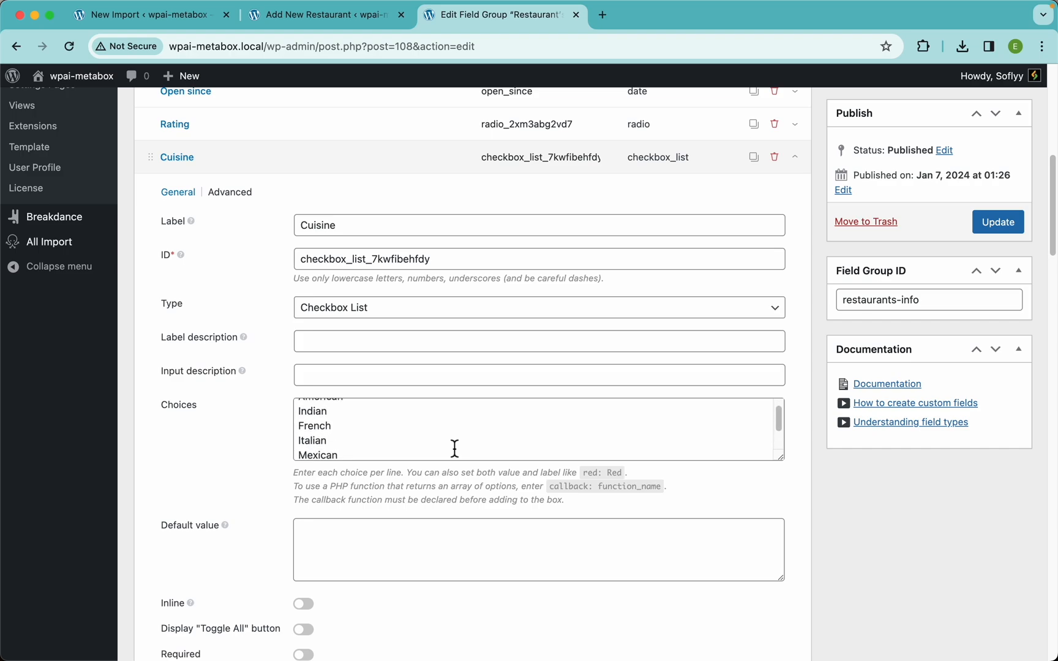
left_click(368, 410)
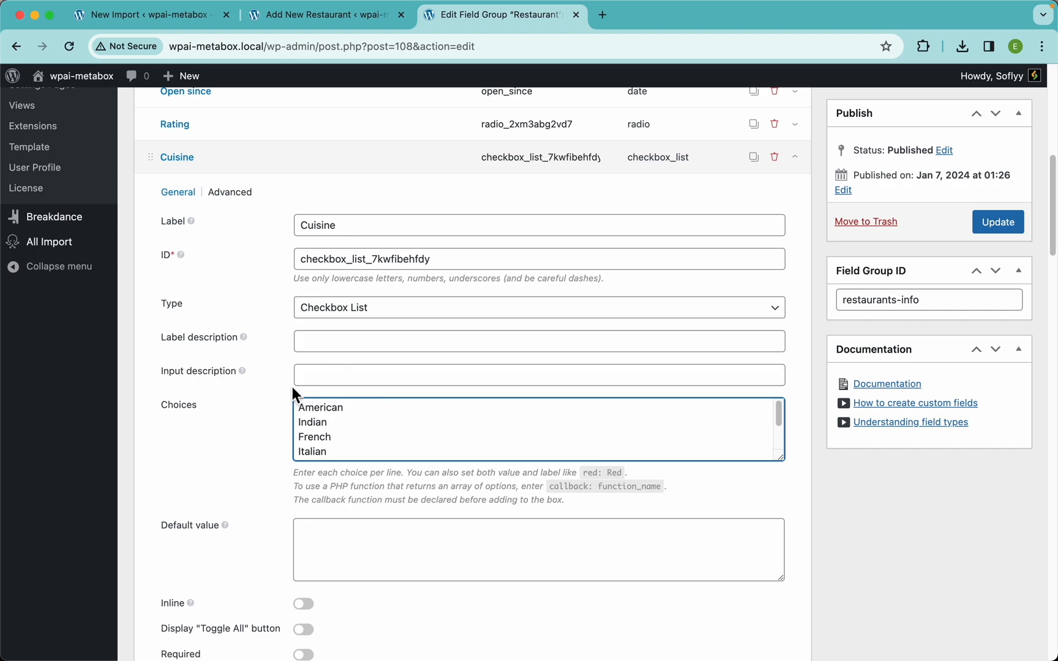
Step: Return to the import template and set the Cuisine field with XPath again
left_click(171, 18)
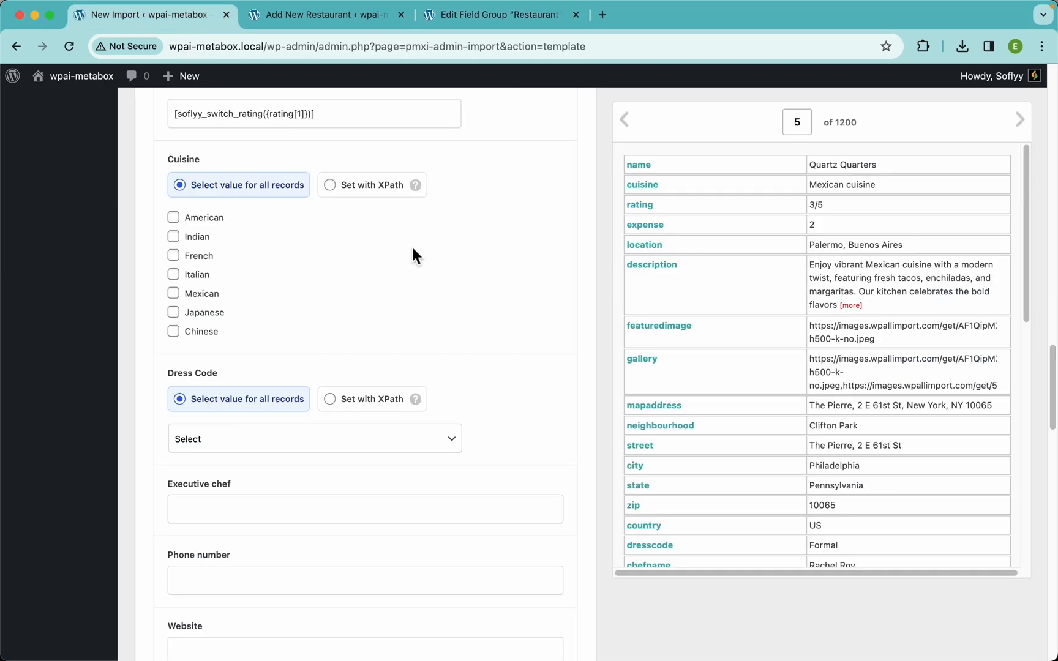
left_click(362, 191)
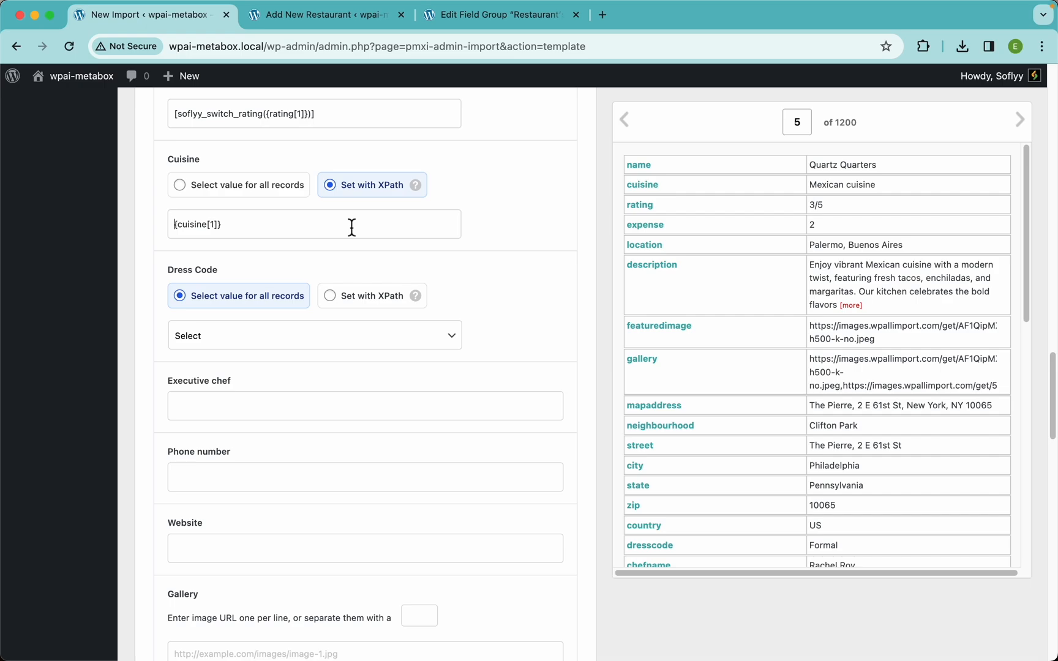
Step: Open the WP All Import inline PHP documentation in a new tab and examine the str_replace example for removing commas
key("super+t")
type("inl")
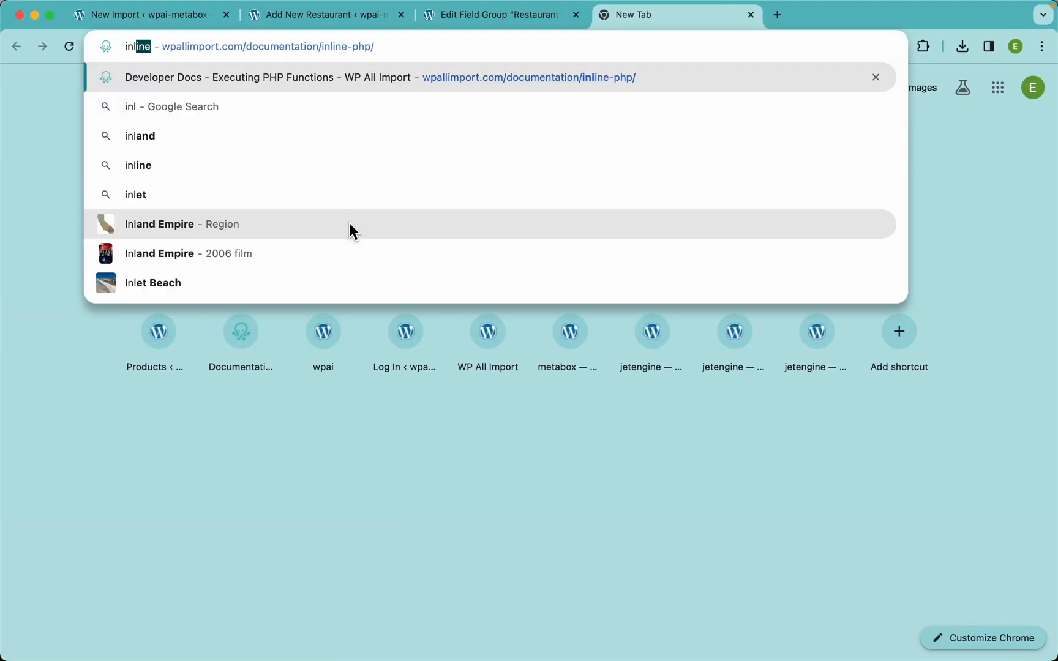
key("Return")
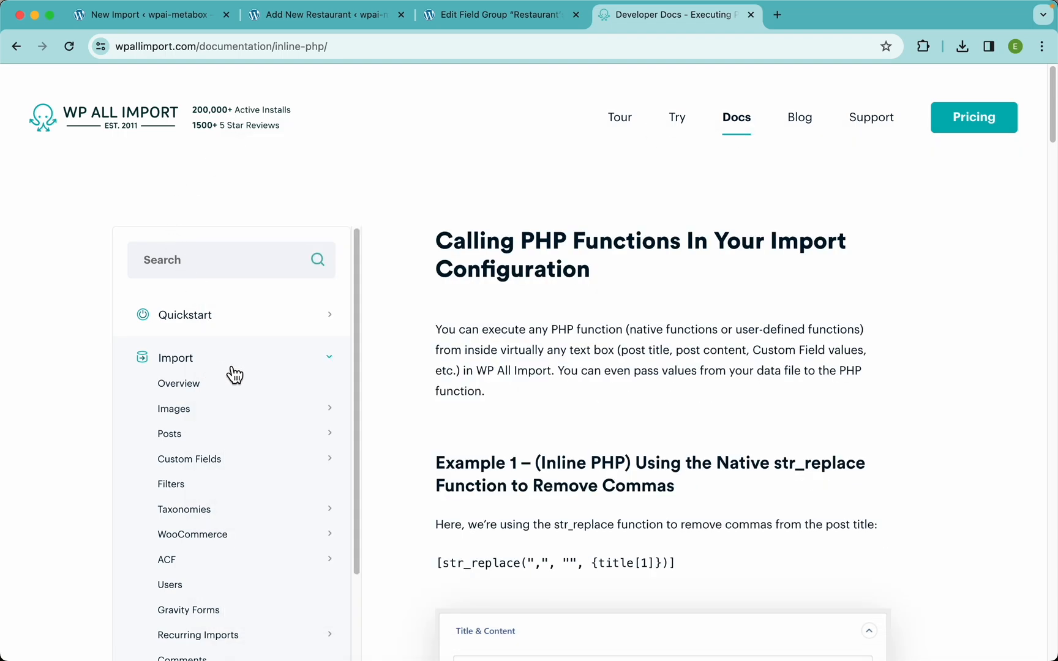
scroll(234, 371, "down", 6)
scroll(217, 386, "down", 1)
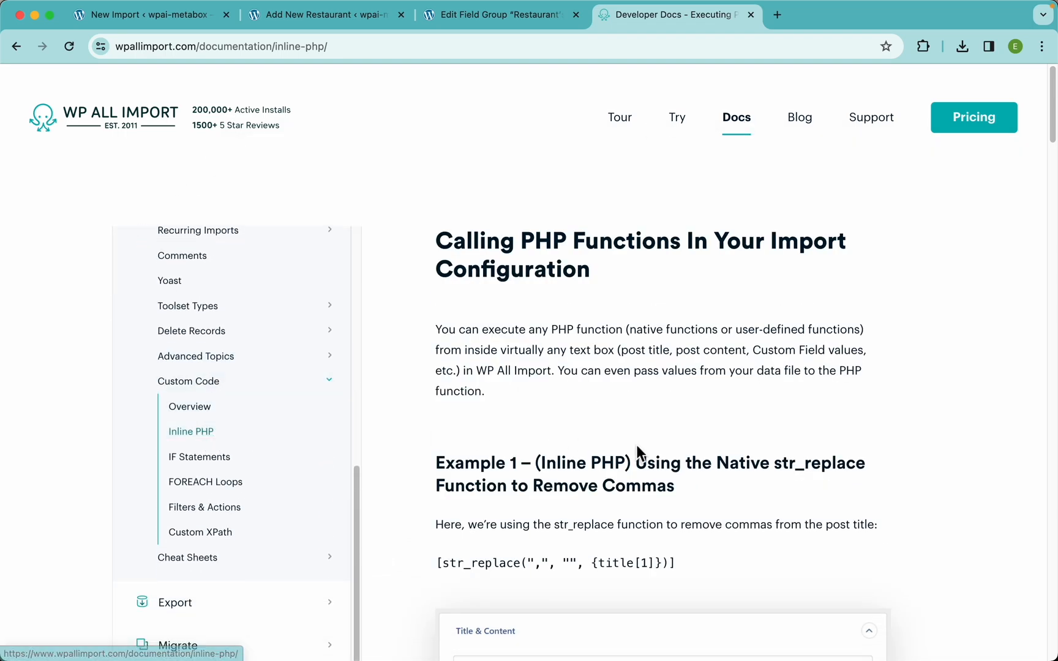
scroll(701, 462, "down", 1)
scroll(702, 463, "down", 3)
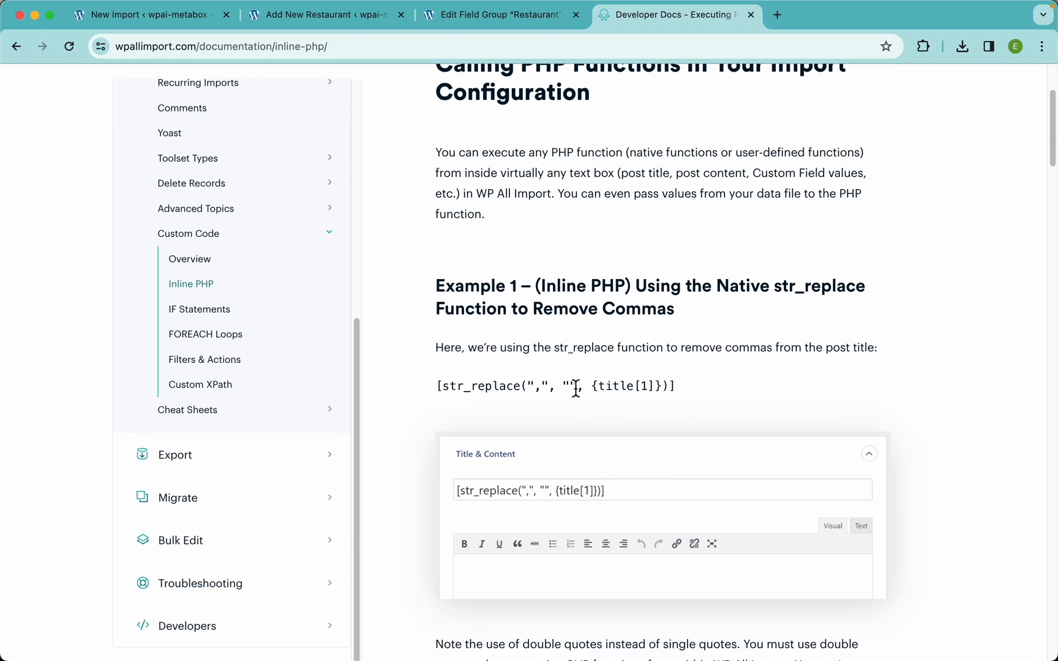
triple_click(511, 386)
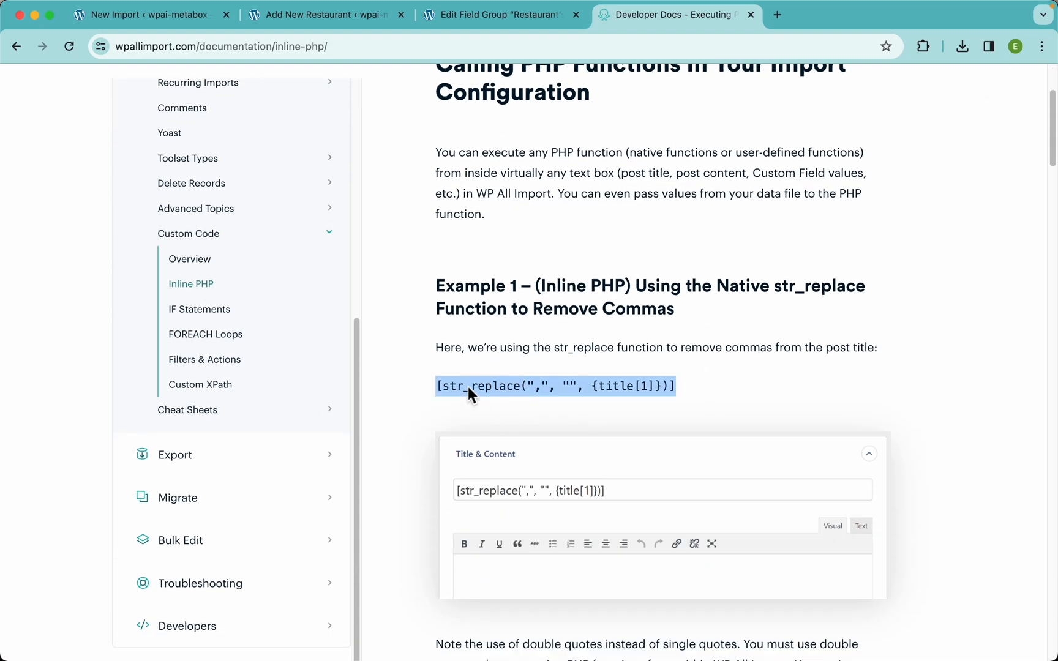
left_click(508, 365)
scroll(512, 404, "down", 2)
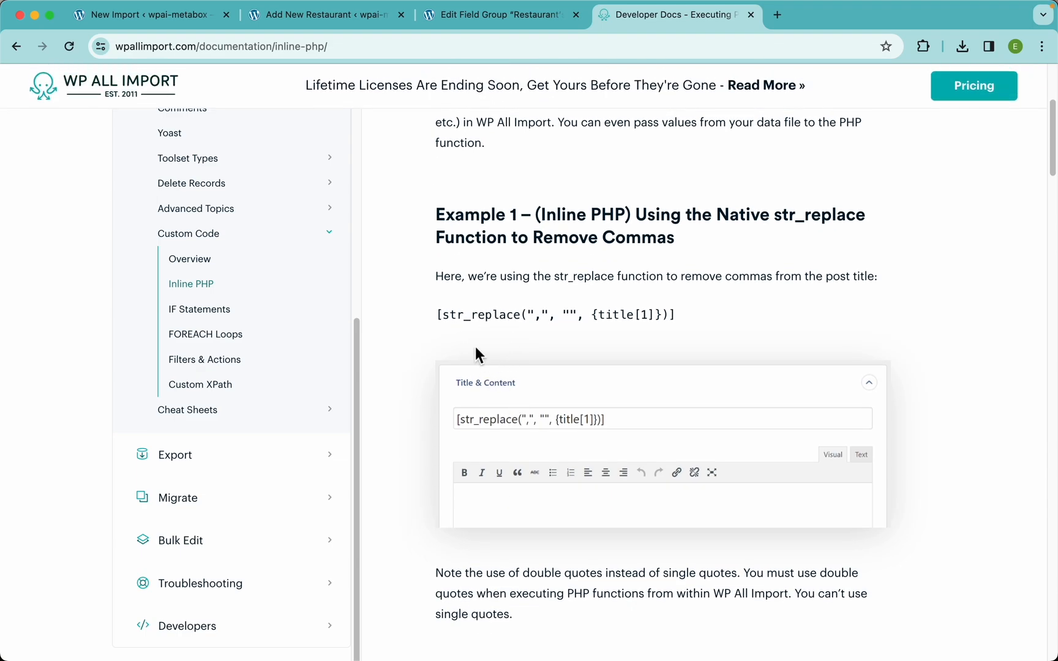
Step: Open the IF Statements documentation page and examine its inline number and text comparison examples
left_click(214, 309)
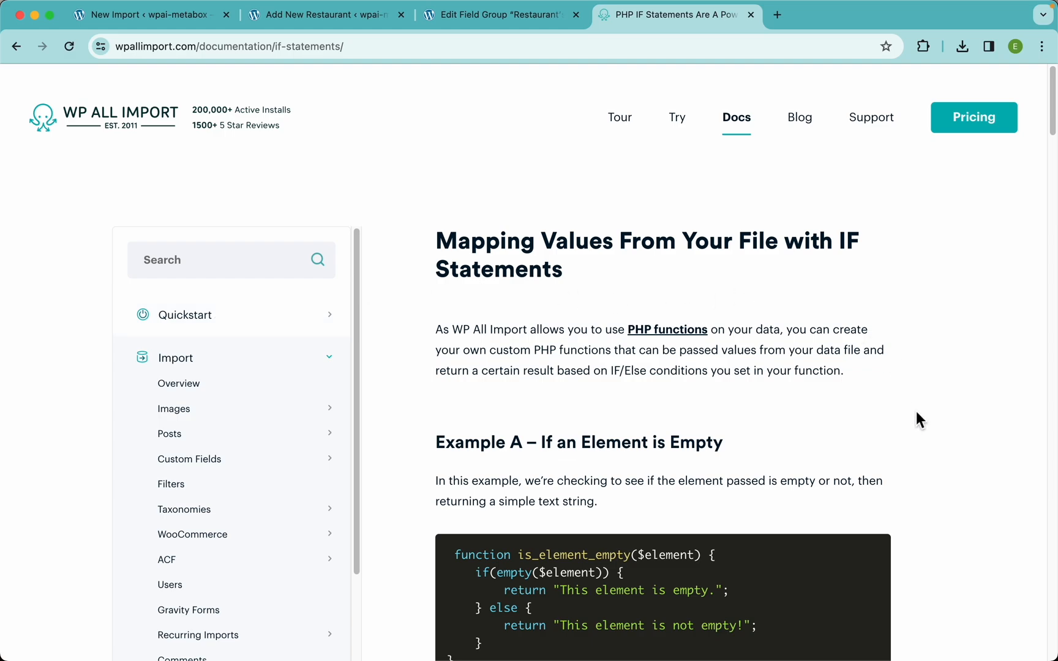
scroll(916, 413, "down", 20)
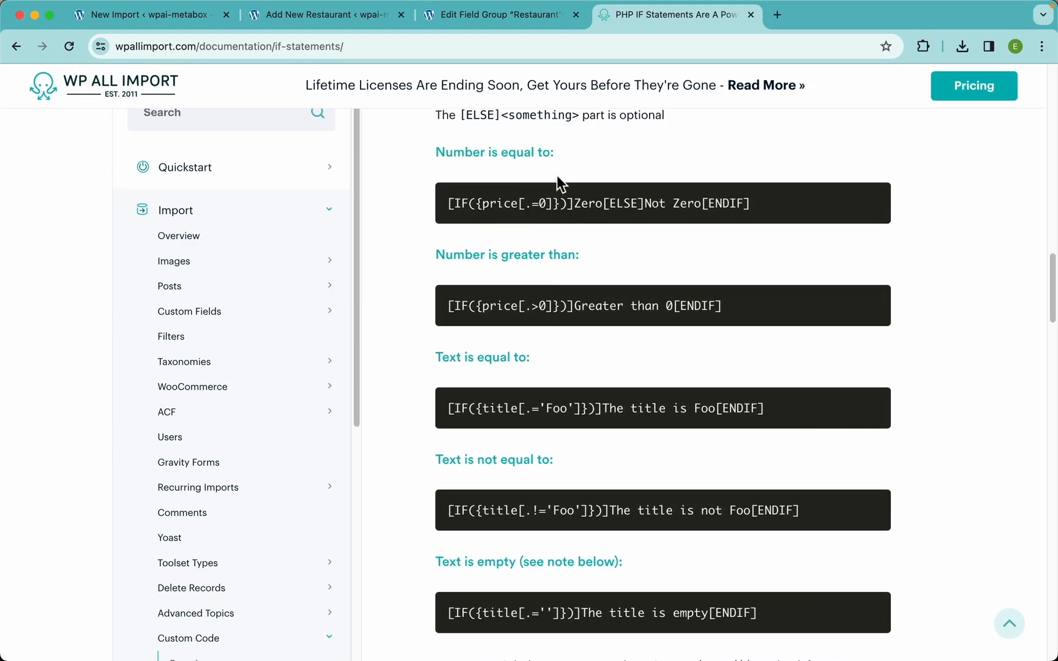
scroll(592, 210, "up", 3)
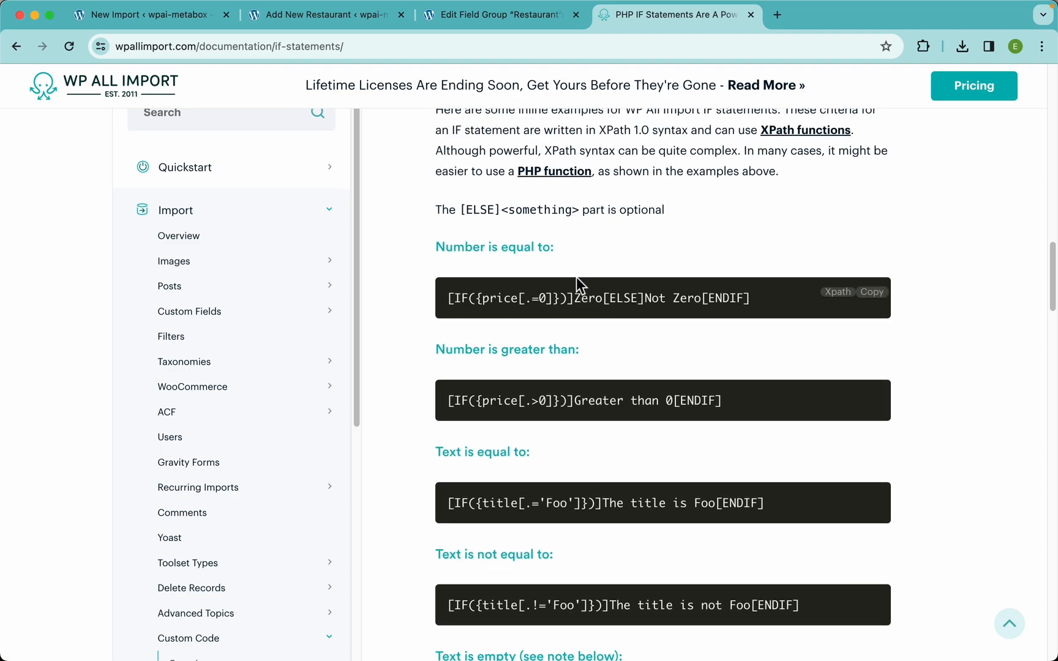
Step: Back in the import template, put [str_replace("cuisine", "", in front of {cuisine[1]} in the Cuisine field
left_click(193, 16)
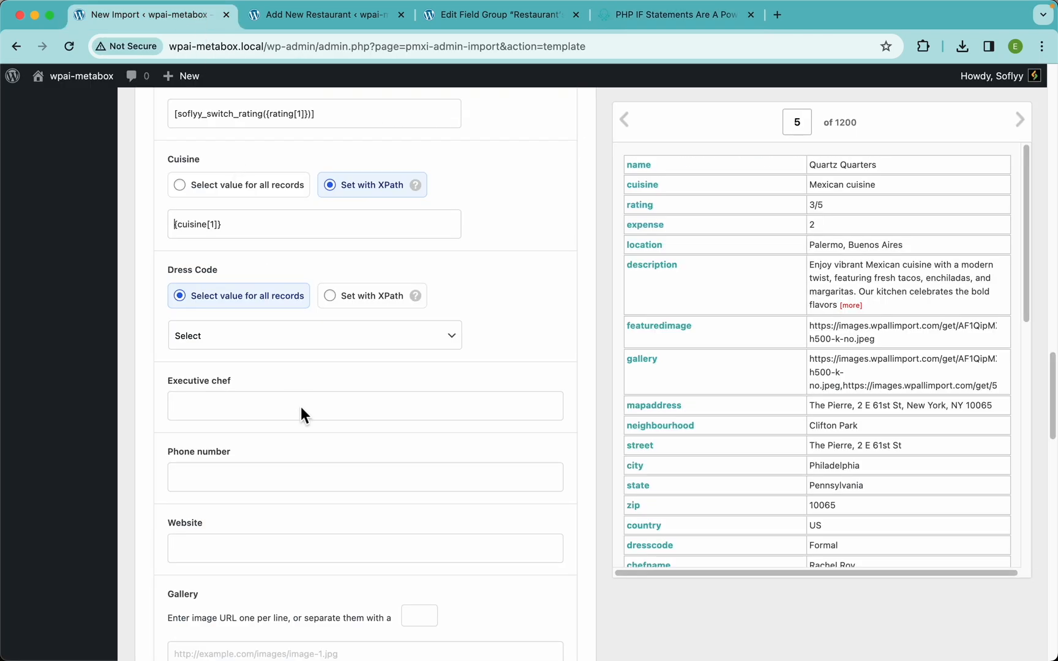
scroll(304, 422, "down", 10)
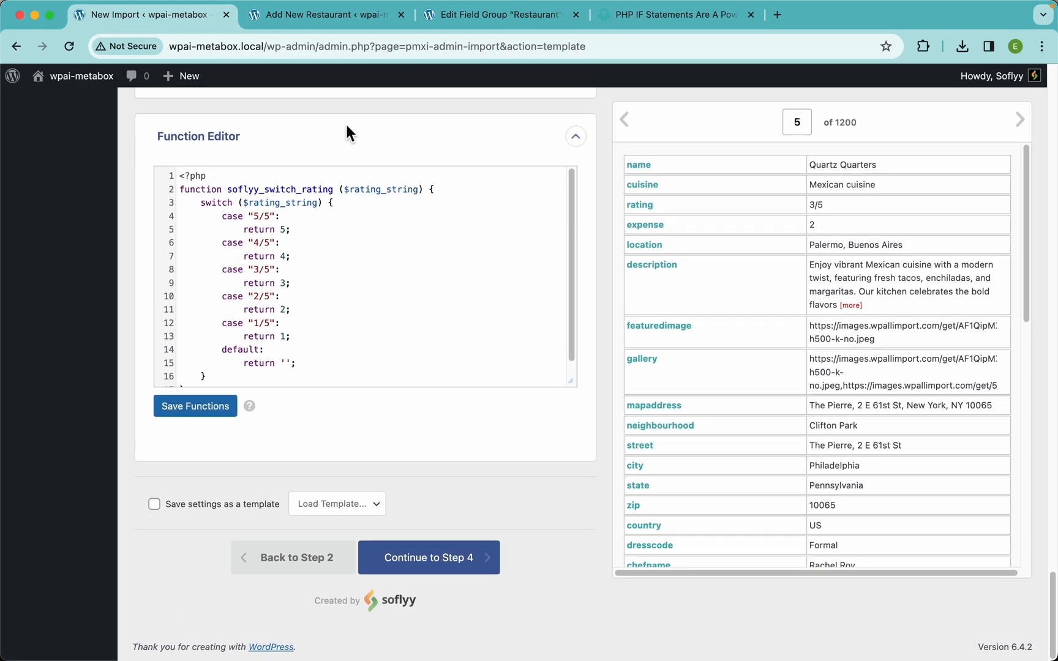
scroll(349, 134, "up", 10)
scroll(349, 132, "up", 14)
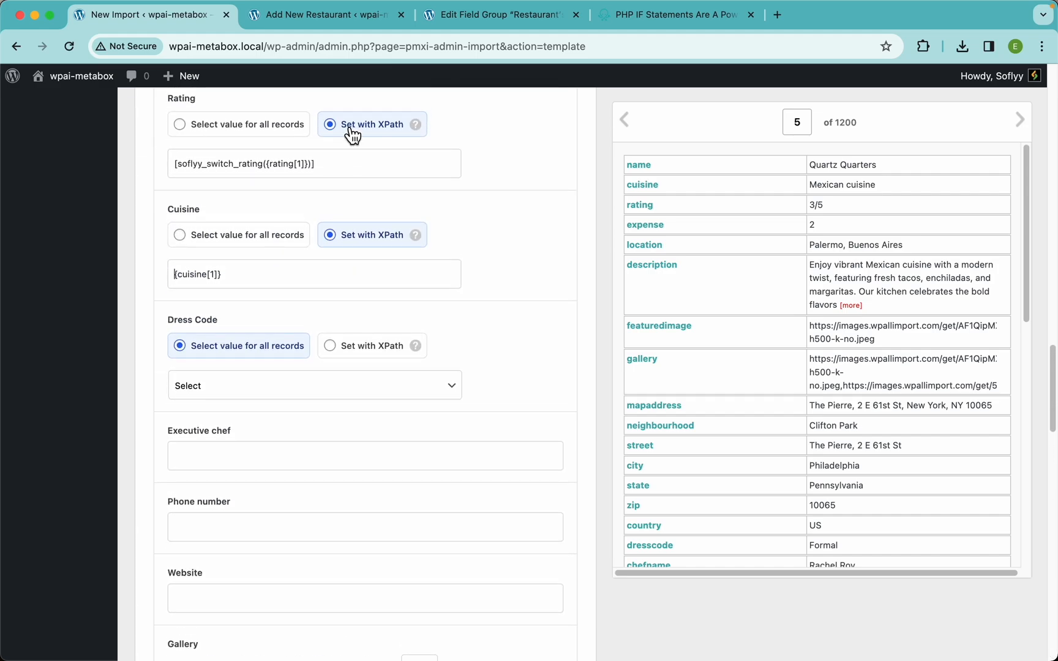
scroll(267, 263, "down", 1)
left_click(175, 273)
type("[str_replace(\"")
type("cuis")
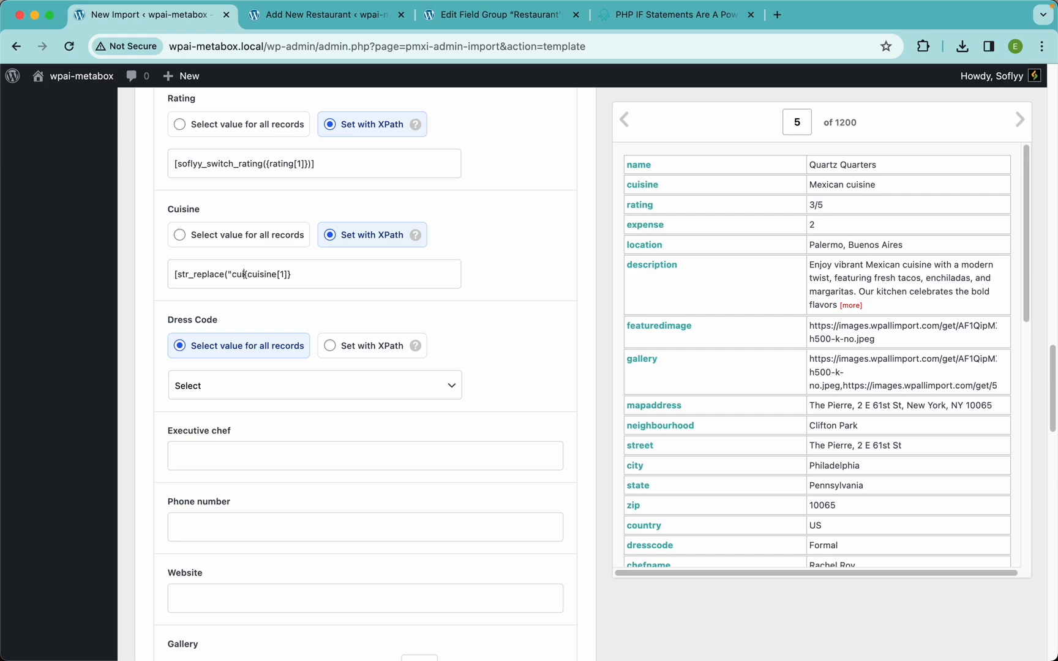
type("ine\", \"")
type("\",")
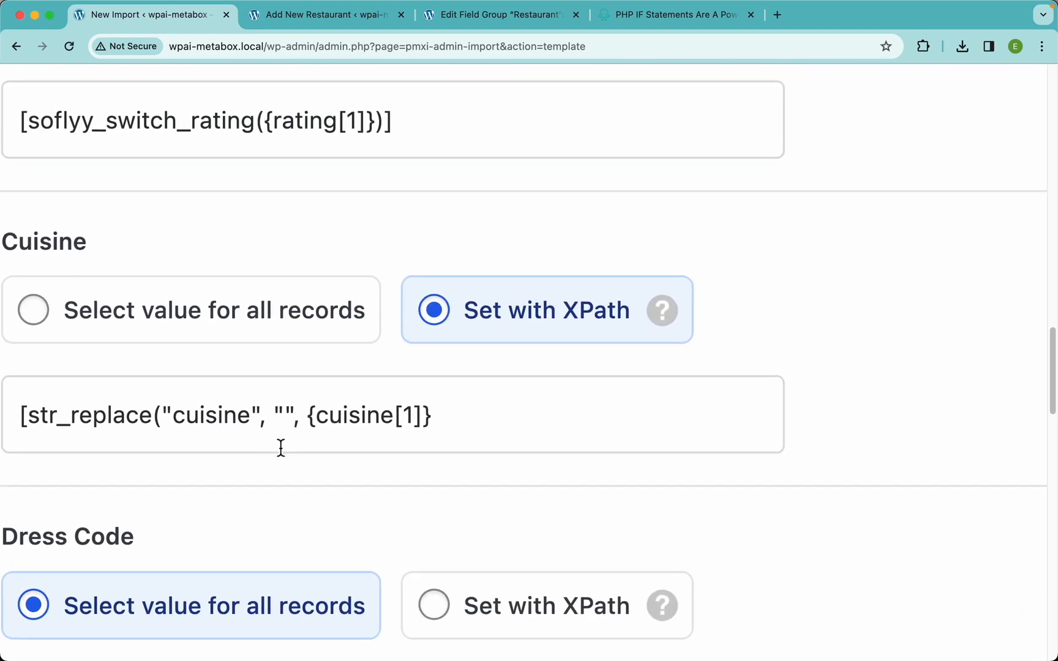
Step: Keep the replacement string empty and complete the Cuisine expression as [str_replace("cuisine", "", {cuisine[1]})]
left_click(284, 412)
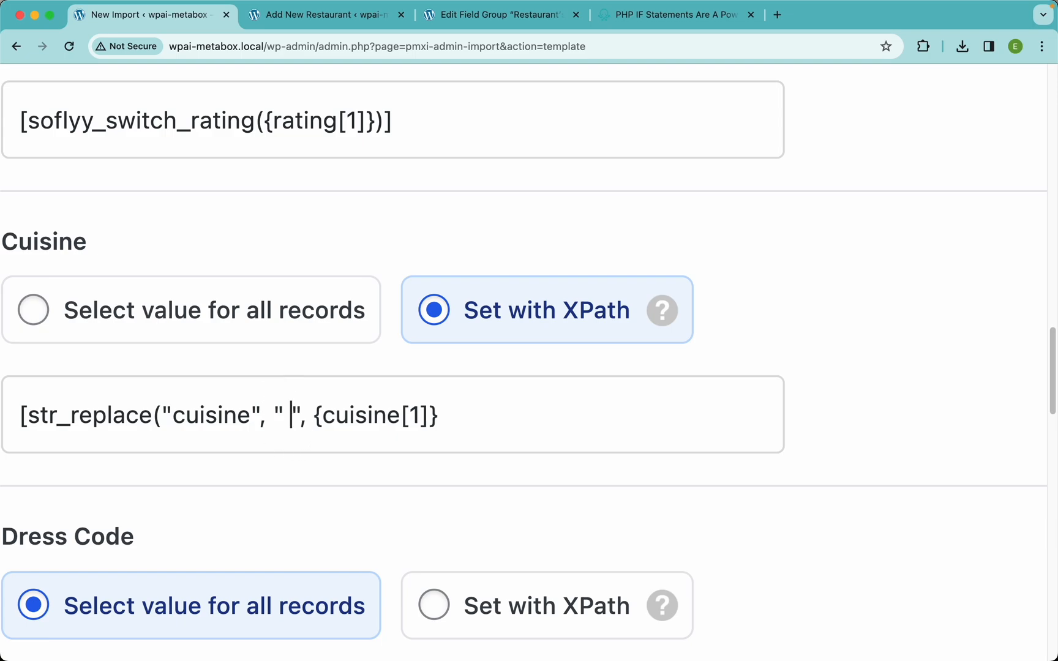
key("BackSpace")
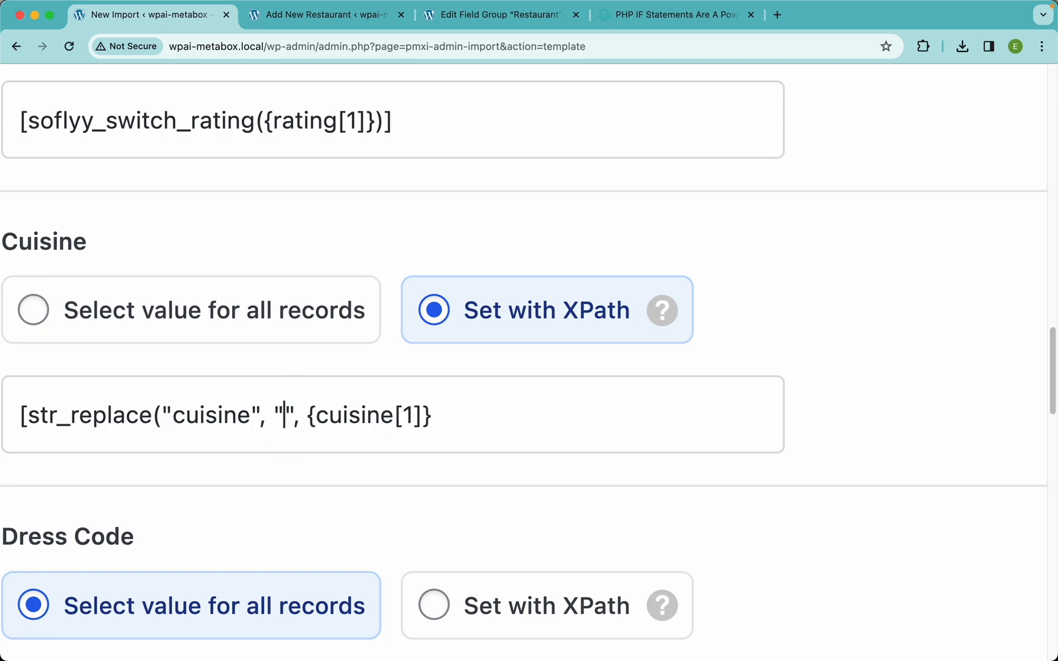
double_click(212, 414)
left_click(286, 417)
left_click(449, 418)
type(")]")
key("super+0")
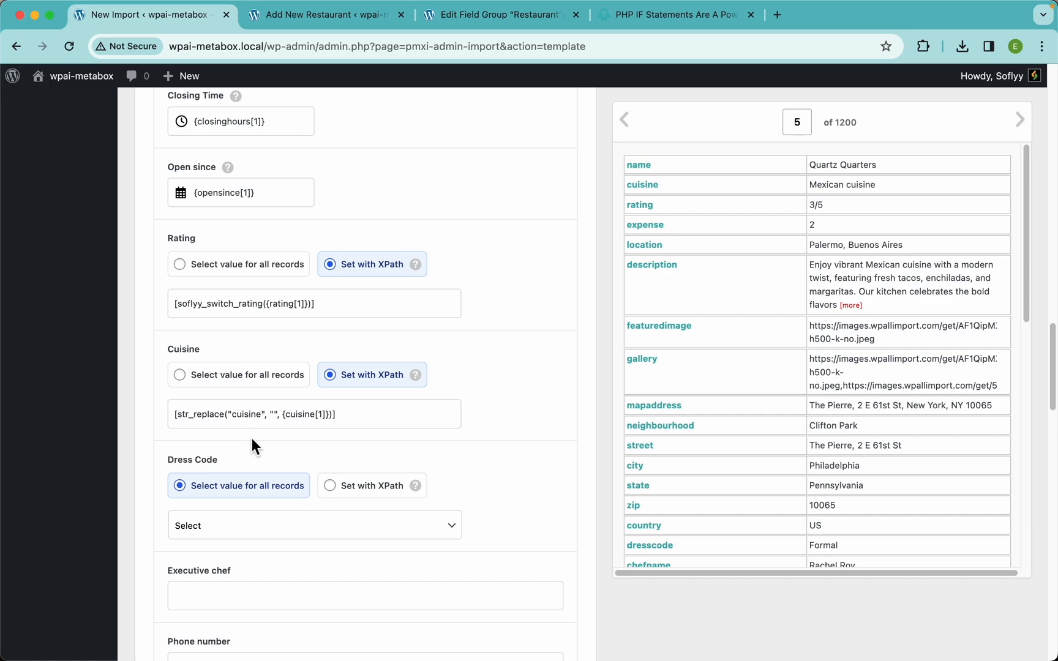
Step: Copy the Cuisine field's str_replace expression over {description[1]} in the post content to test it
scroll(251, 438, "down", 15)
scroll(251, 439, "down", 4)
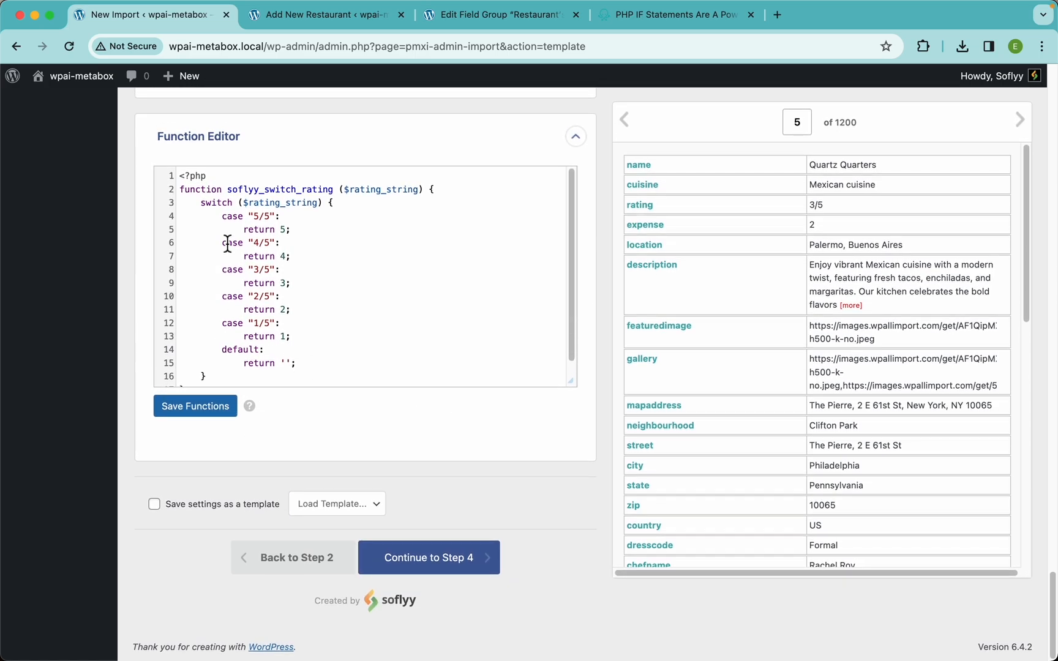
scroll(312, 122, "up", 18)
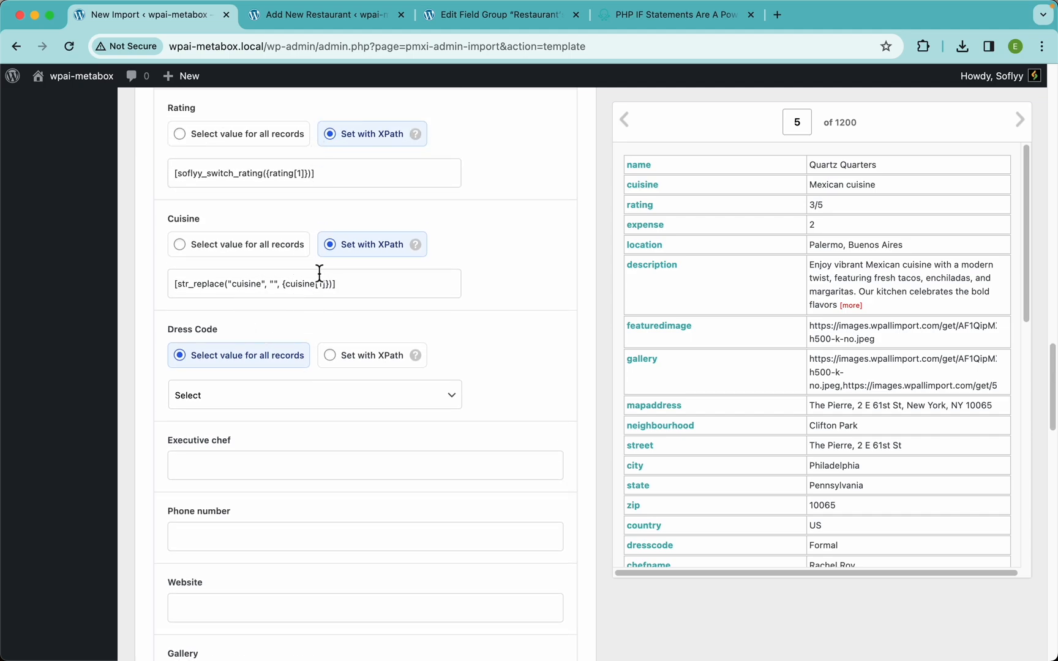
left_click_drag(344, 286, 163, 292)
key("super+c")
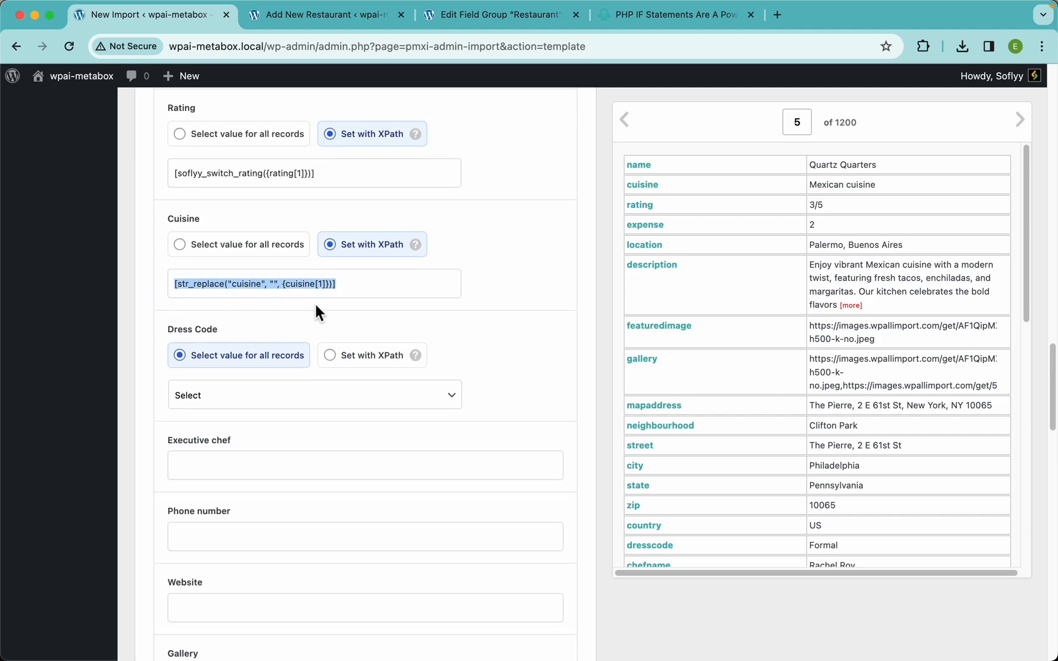
scroll(367, 257, "up", 20)
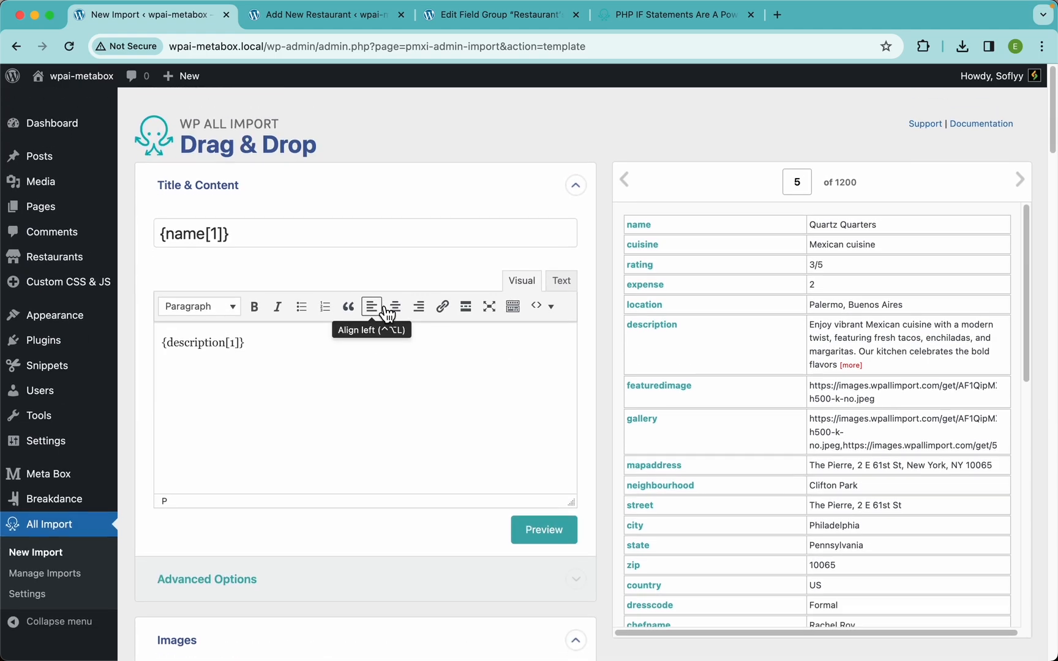
scroll(372, 260, "down", 2)
triple_click(309, 322)
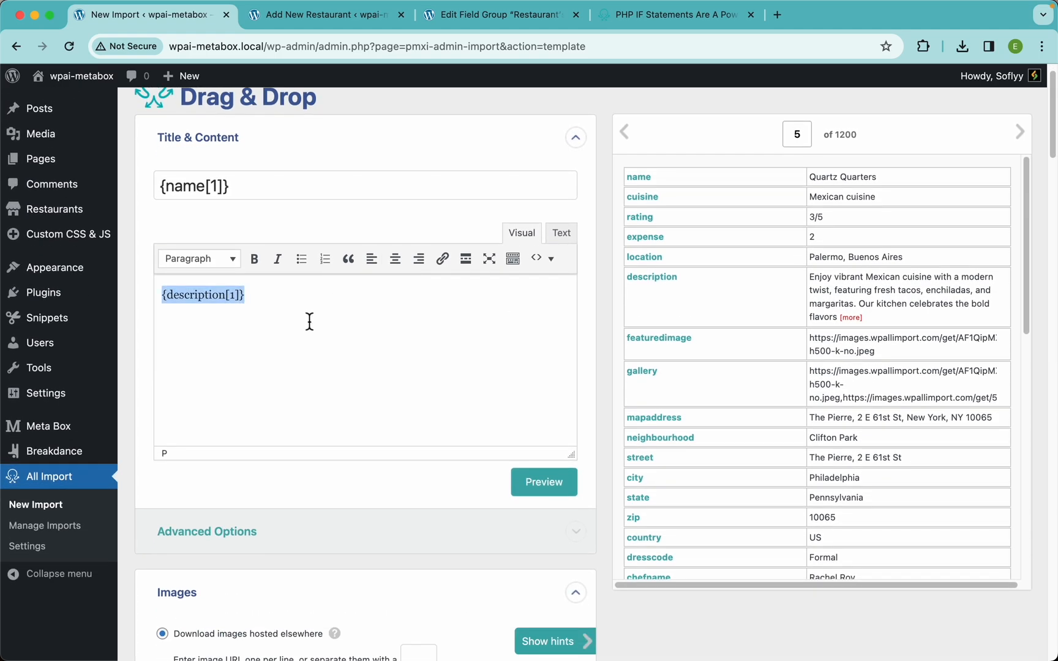
key("super+v")
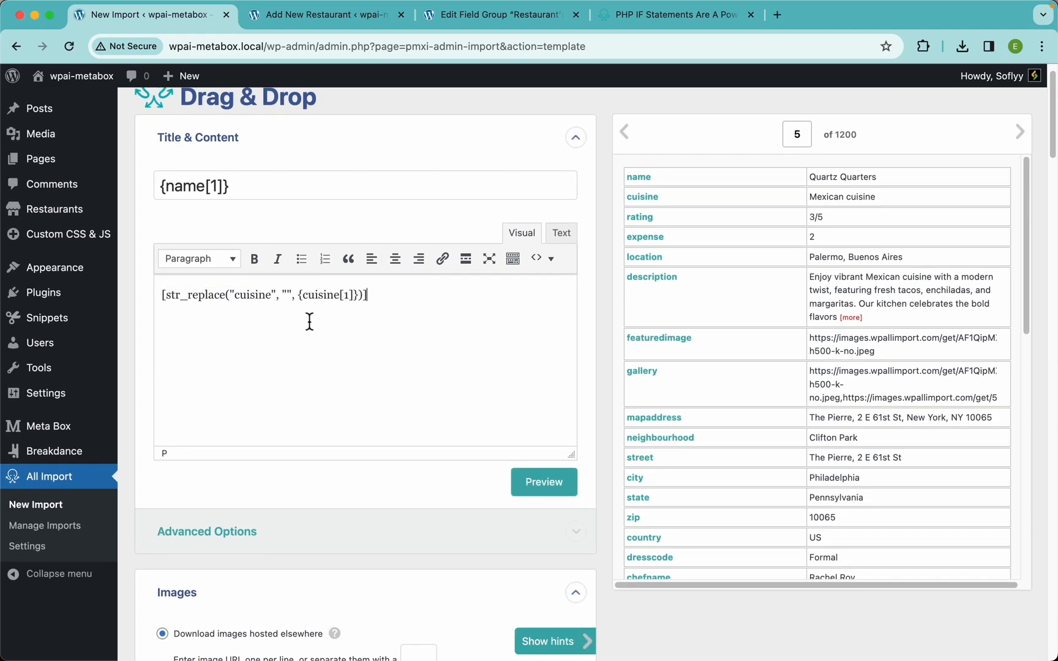
Step: Preview the post content from record 5 back to record 1 to check the cuisine expression's output
left_click(566, 488)
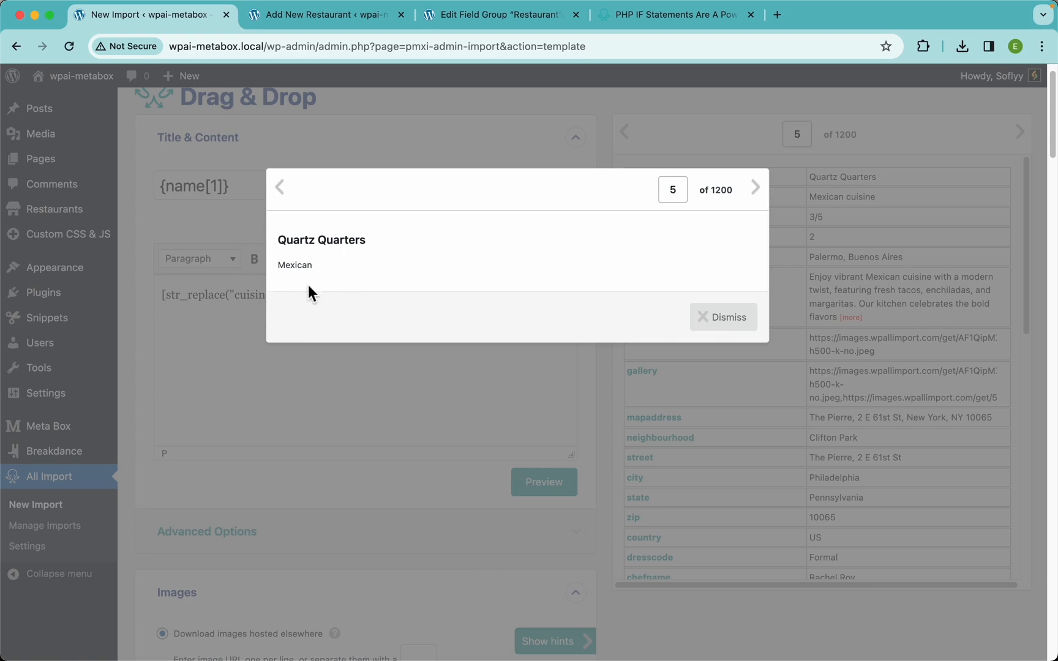
left_click(278, 191)
left_click(278, 191)
left_click(278, 195)
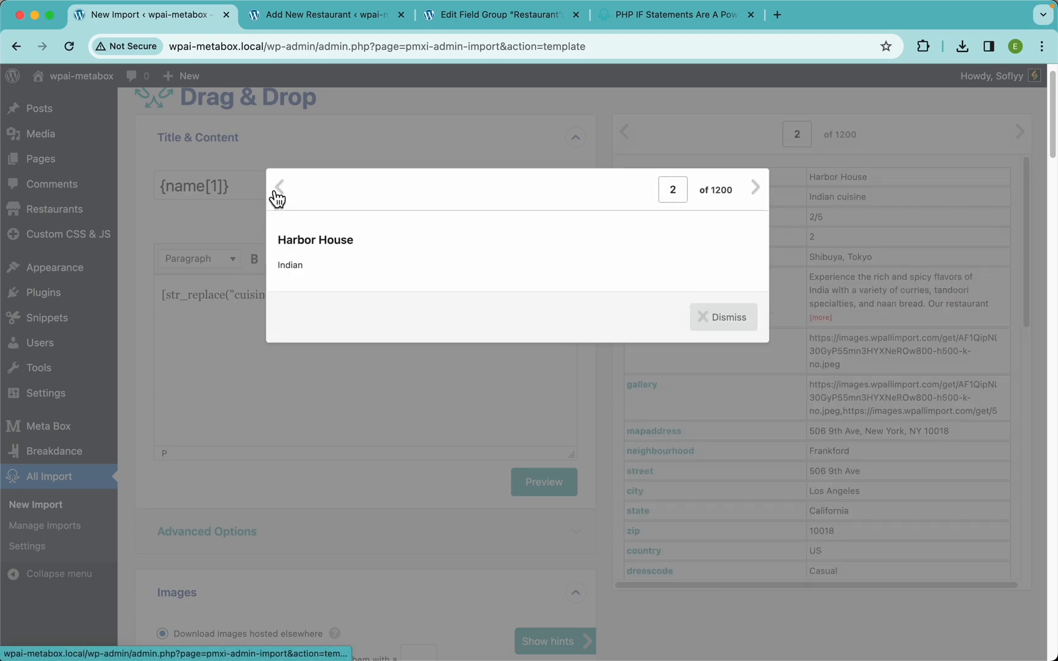
left_click(278, 195)
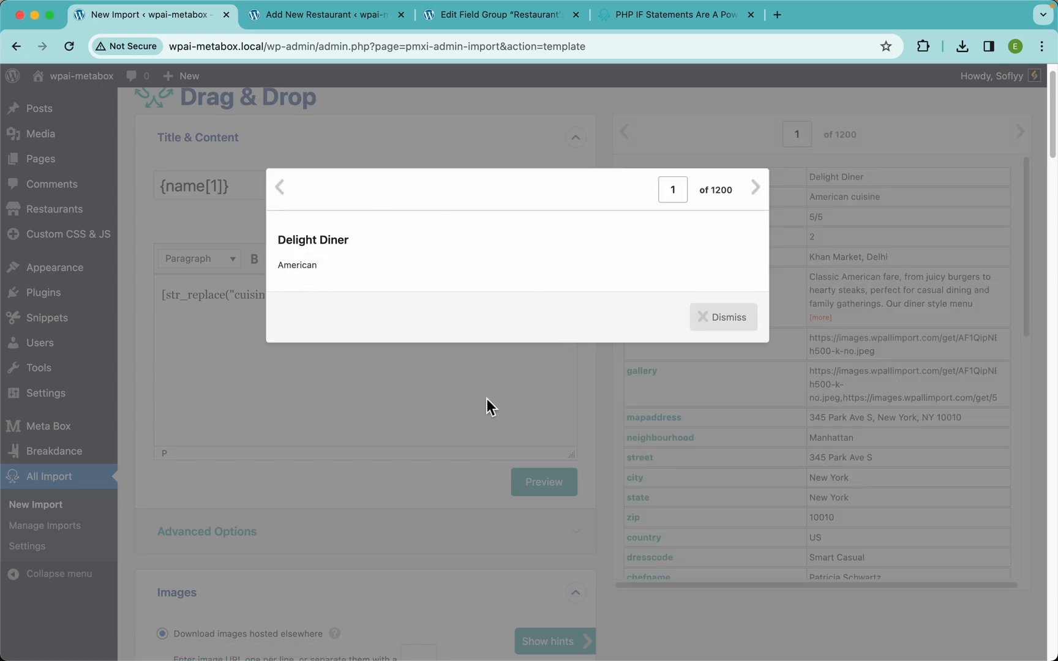
Step: Close the preview and undo the pasted test expression in the post content
left_click(494, 447)
left_click(306, 339)
key("super+z")
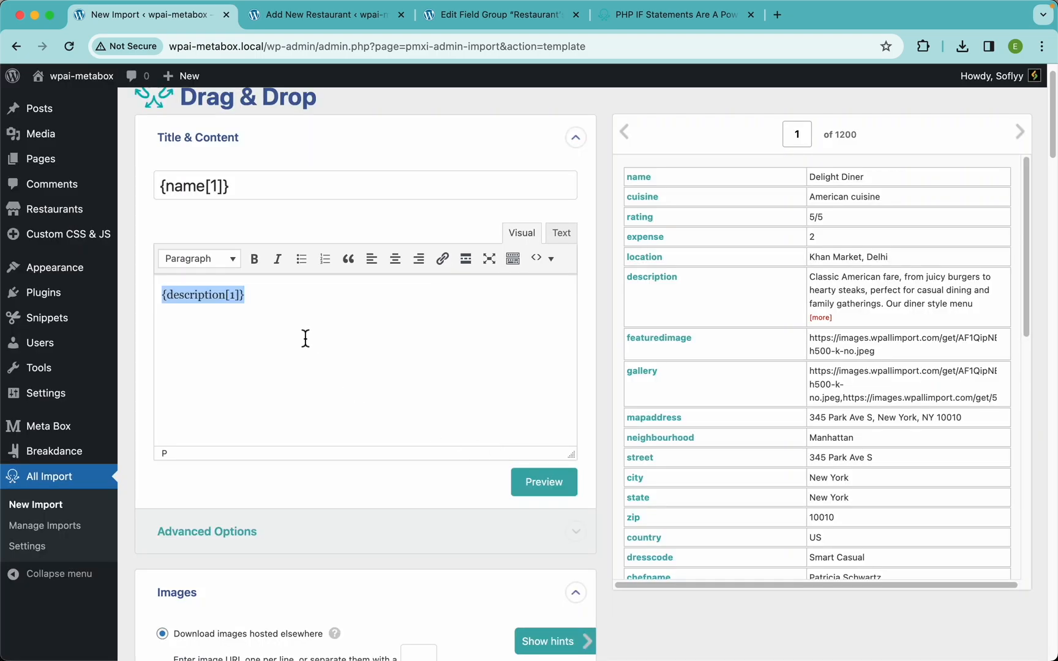
left_click(290, 307)
Step: Show the available choices of the Dress Code field
scroll(345, 386, "down", 20)
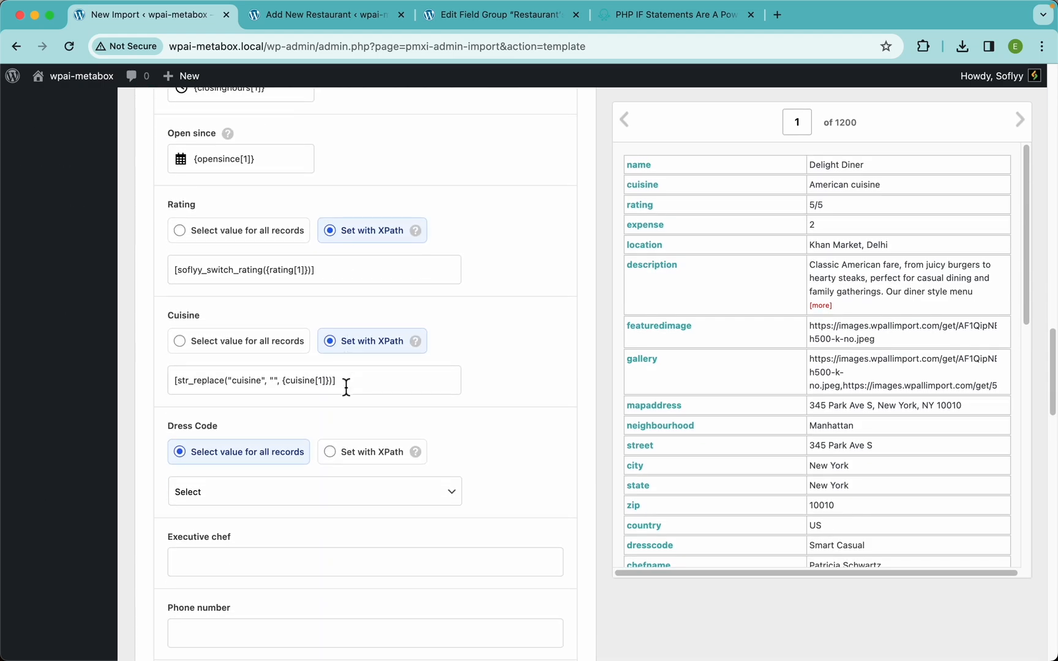
scroll(331, 348, "down", 3)
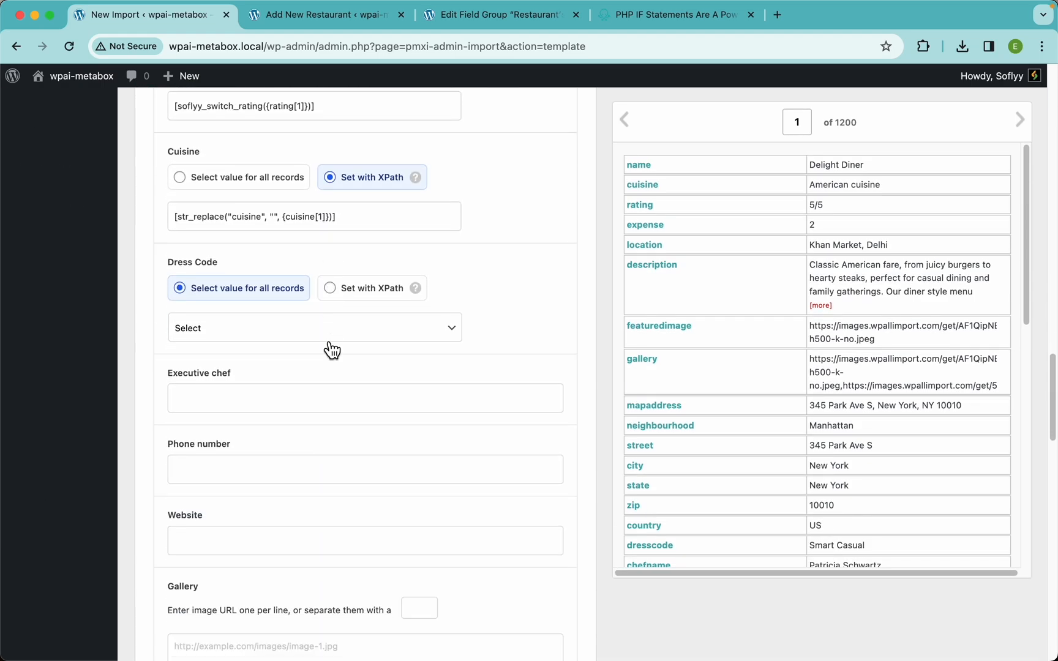
scroll(223, 308, "down", 1)
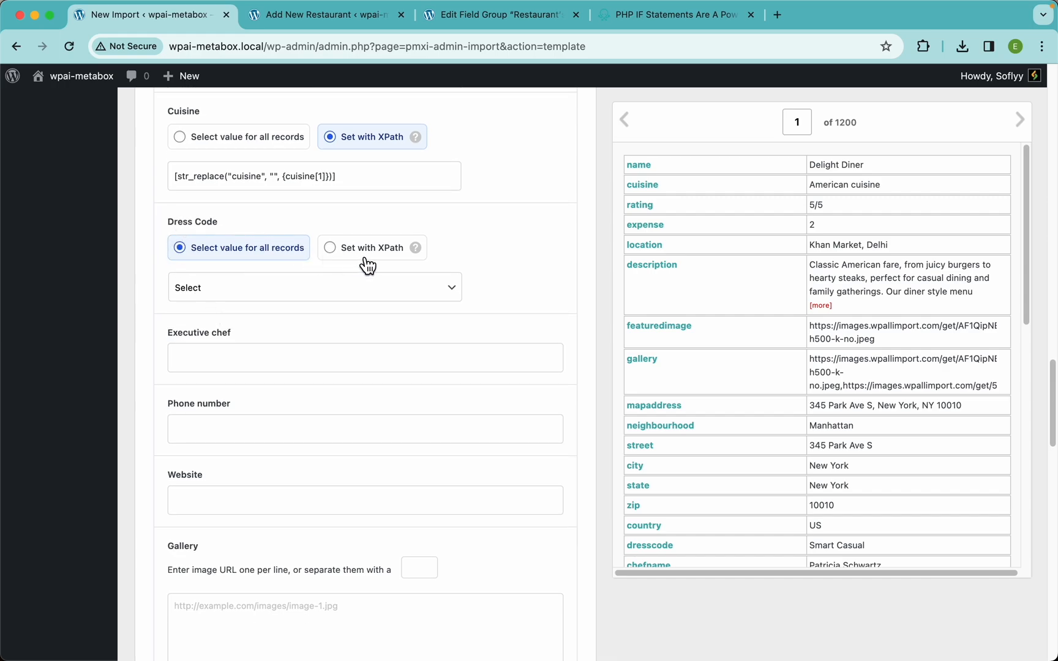
left_click(353, 298)
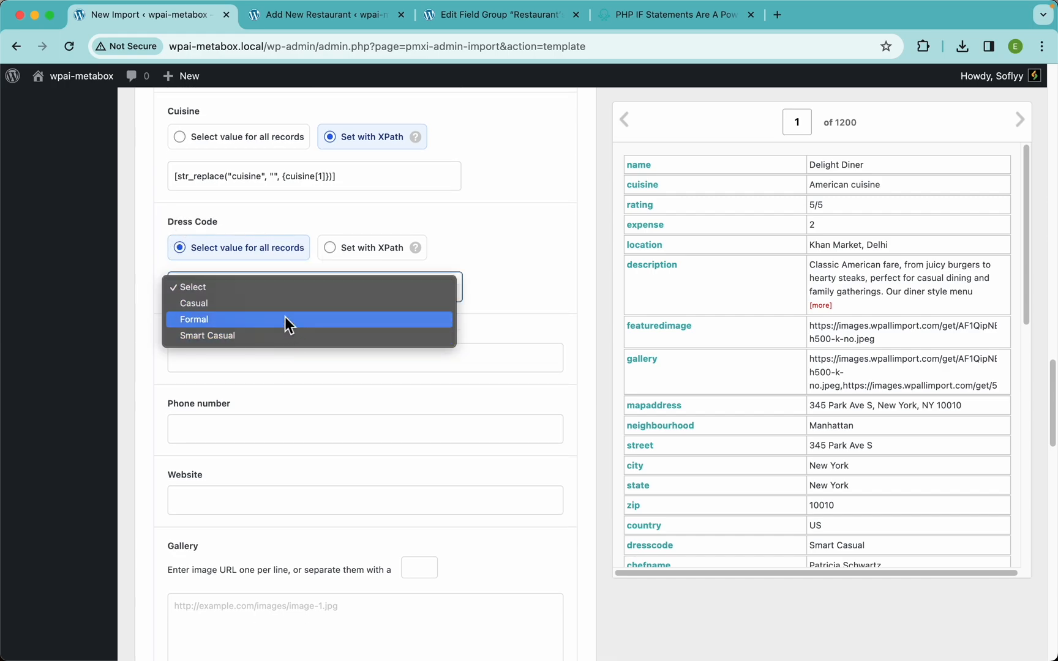
Step: Set the Dress Code field to use XPath and map the dresscode element to it as {dresscode[1]}
left_click(507, 301)
left_click(403, 255)
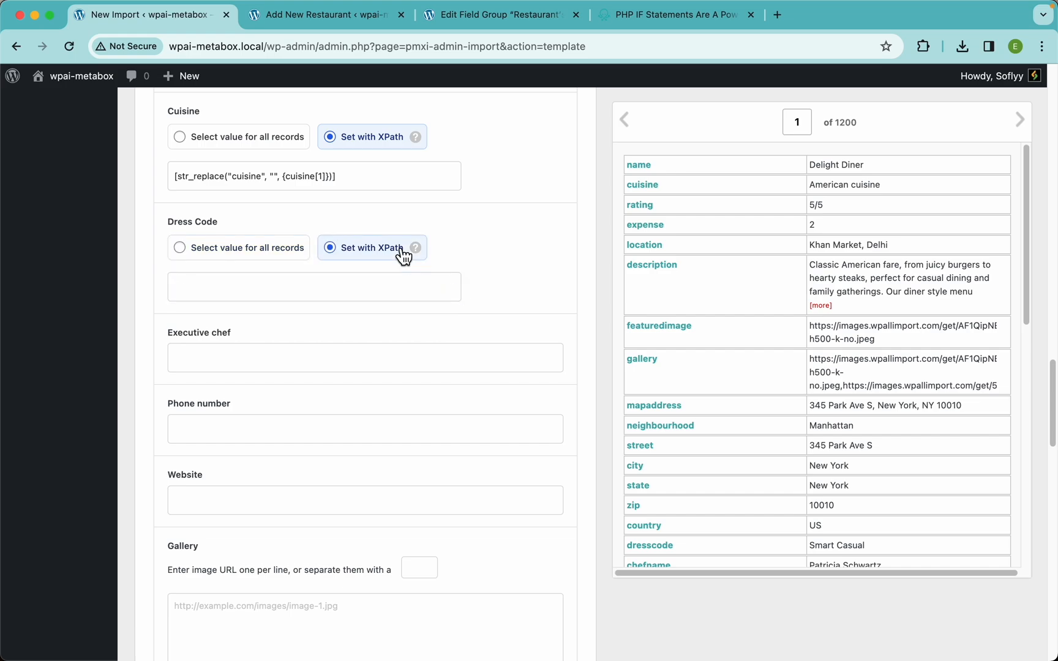
scroll(695, 465, "down", 5)
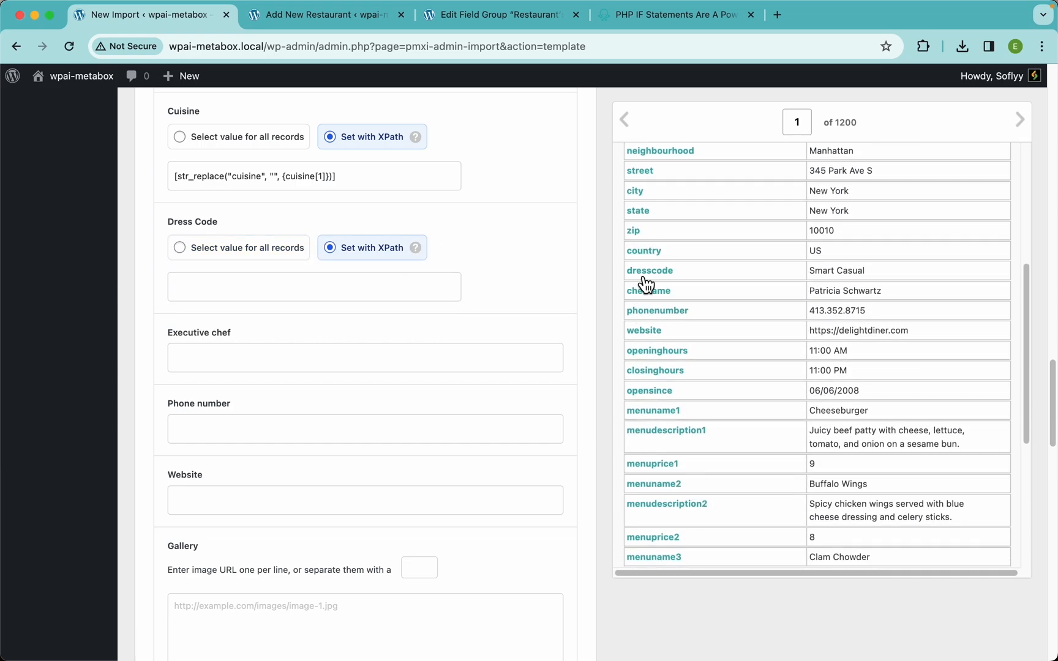
left_click_drag(646, 285, 375, 298)
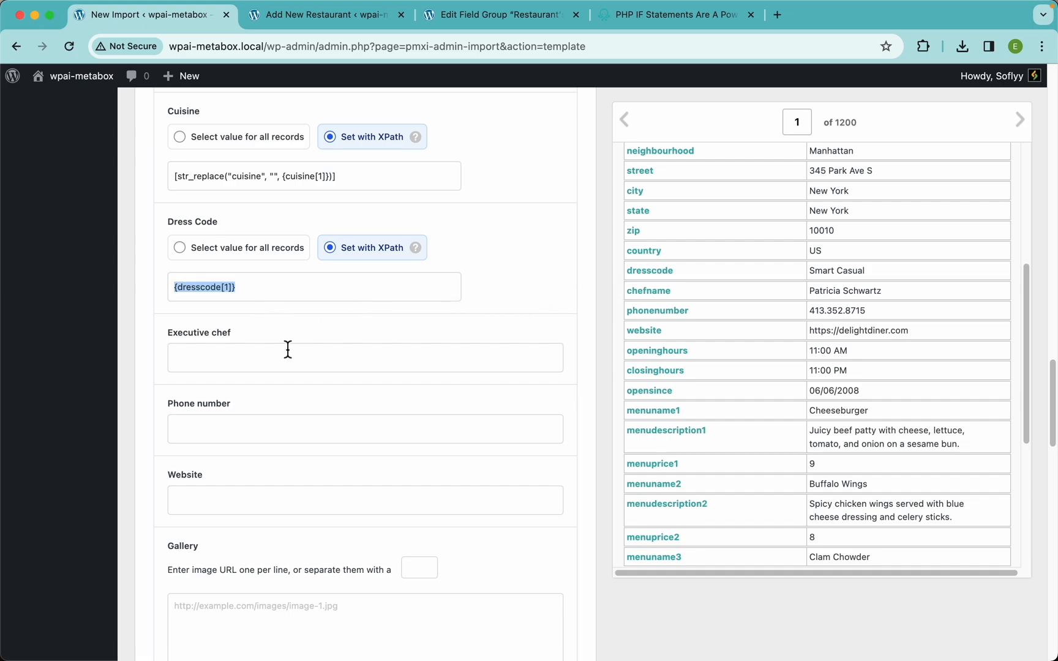
Step: Map the chefname, phonenumber and website elements to the Executive chef, Phone number and Website fields
scroll(288, 349, "down", 2)
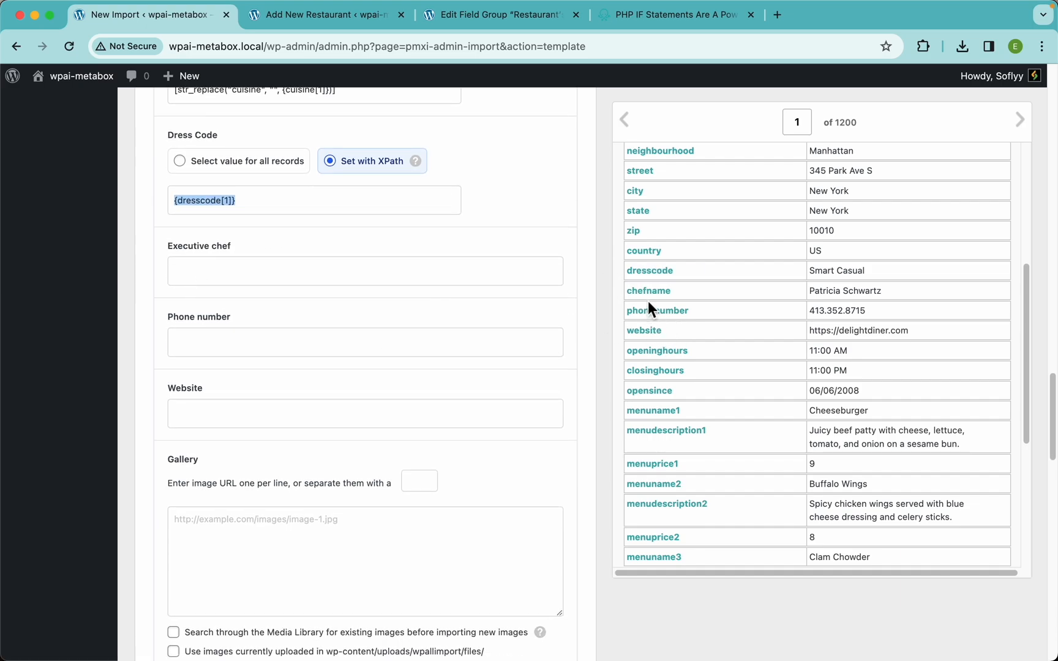
left_click_drag(654, 298, 293, 281)
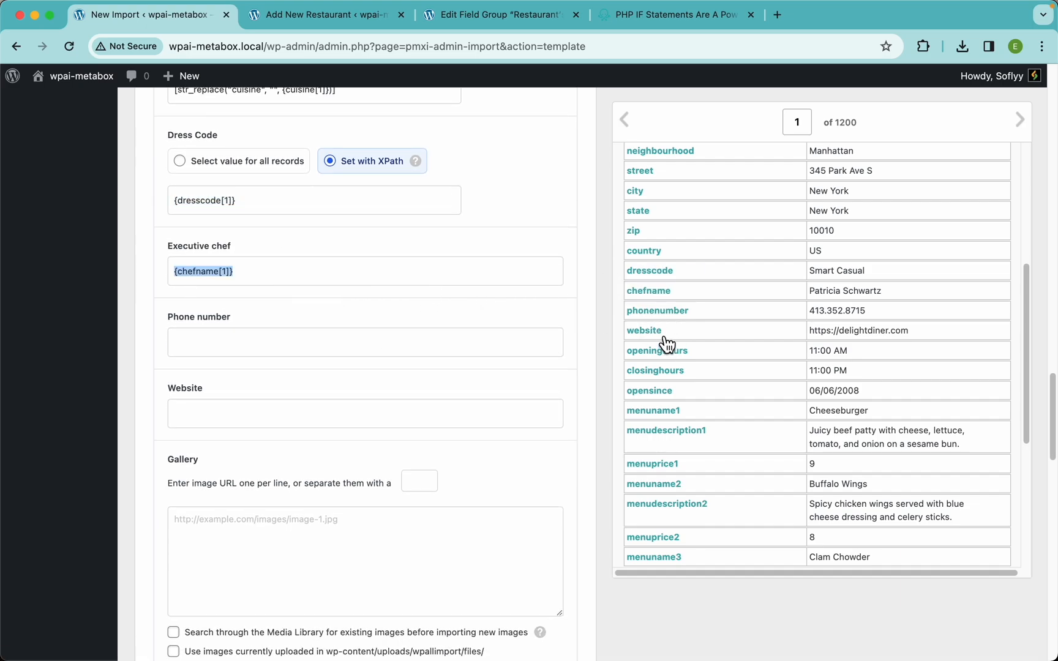
left_click_drag(654, 319, 384, 350)
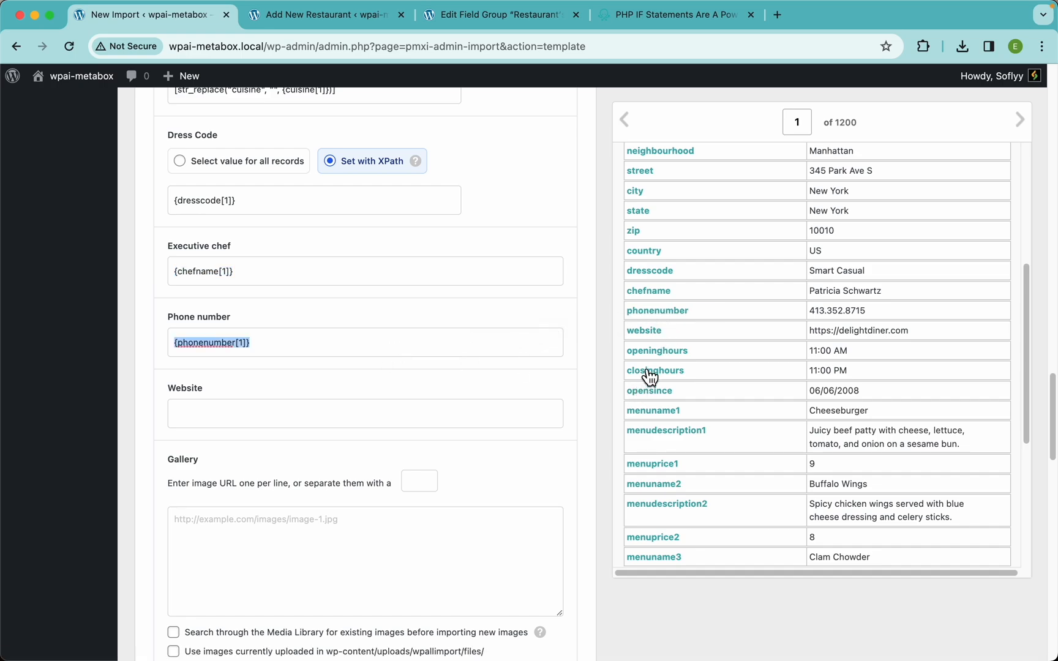
left_click_drag(655, 330, 444, 404)
Step: Examine the gallery image URLs in the first record to see which character separates them
scroll(444, 404, "down", 5)
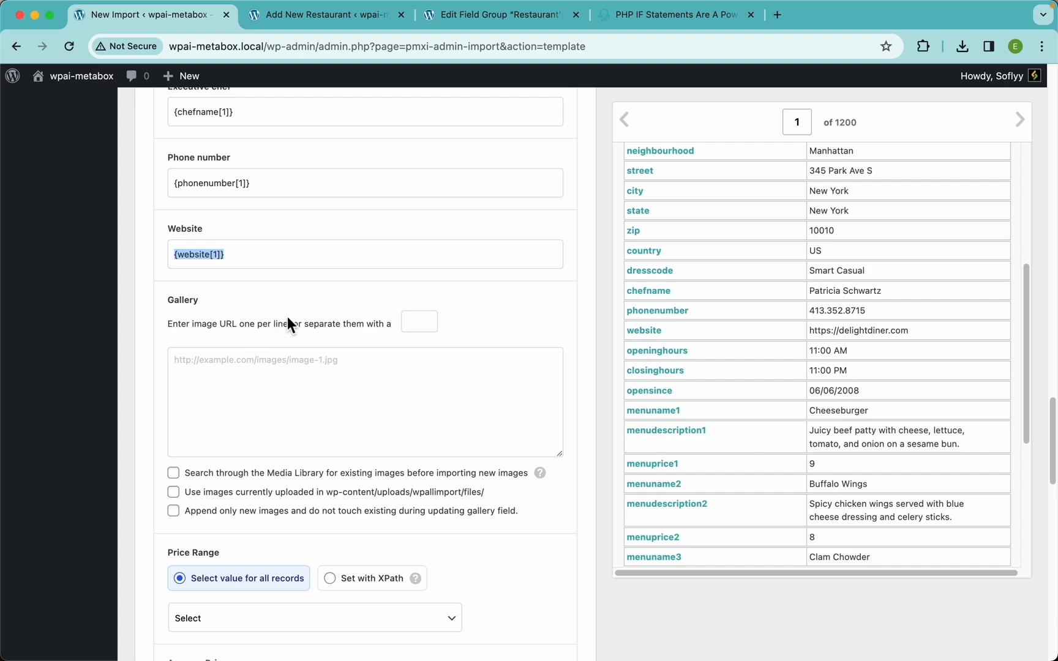
scroll(278, 294, "down", 2)
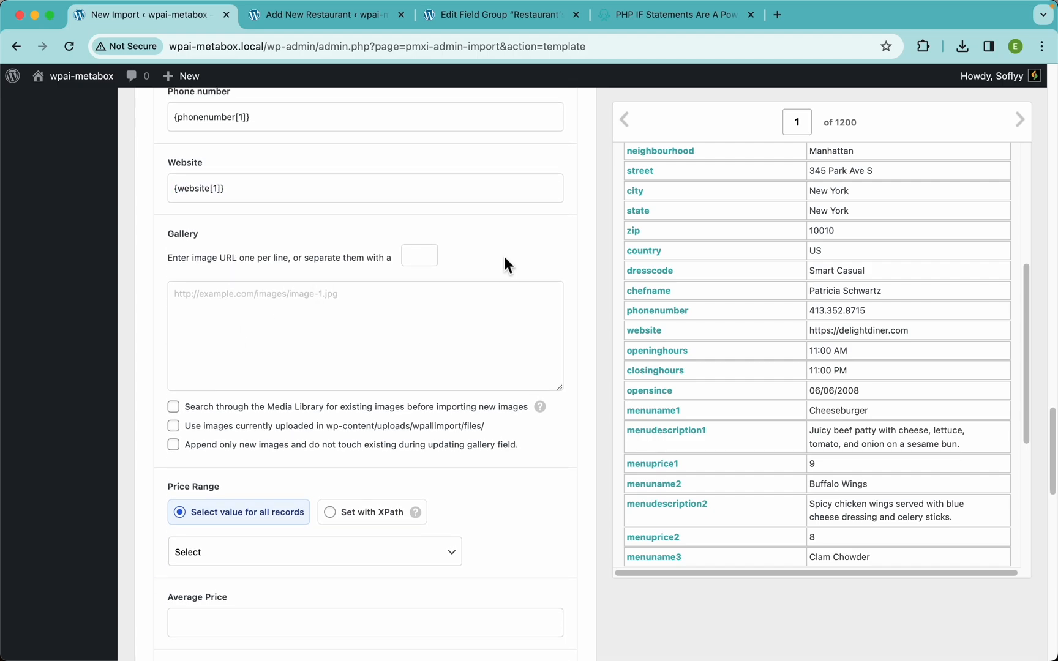
scroll(768, 251, "up", 5)
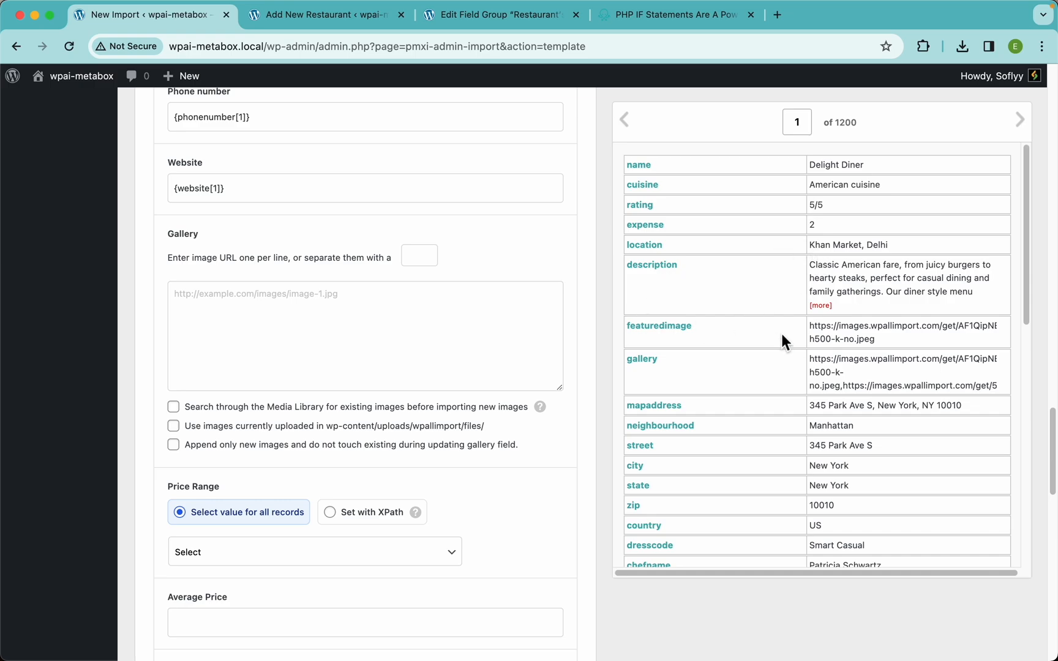
scroll(869, 368, "up", 5)
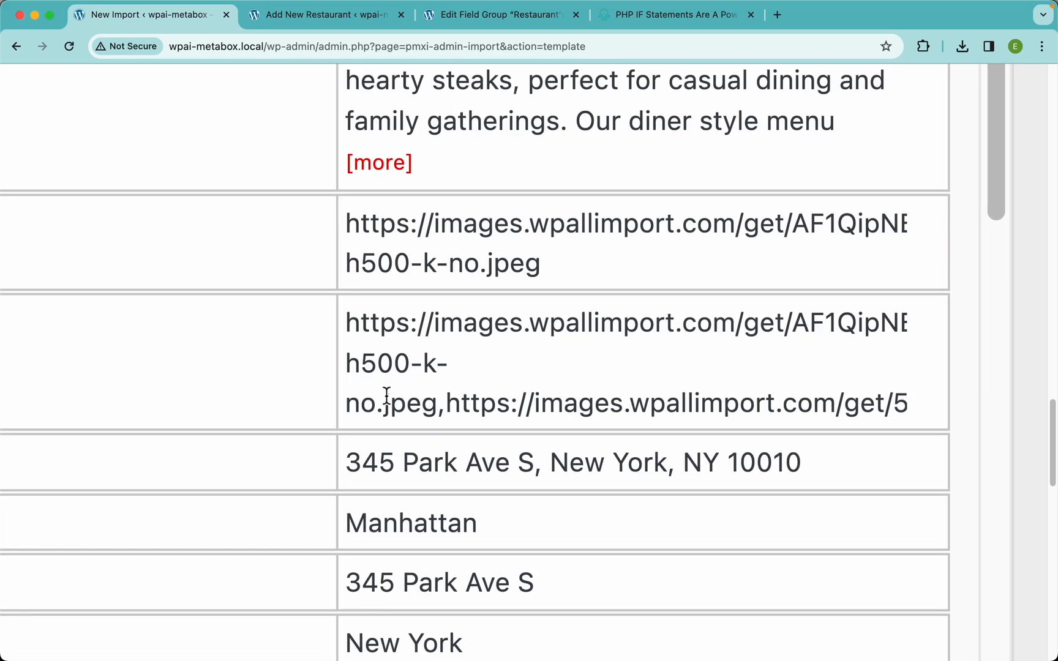
left_click_drag(436, 407, 342, 335)
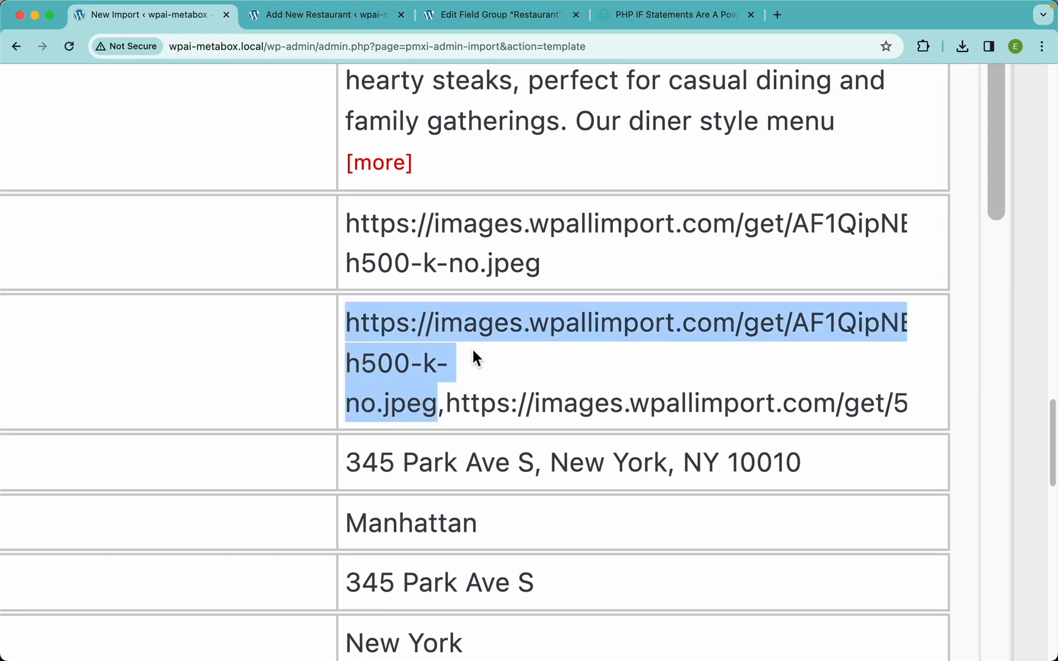
left_click_drag(445, 408, 859, 415)
left_click(444, 416)
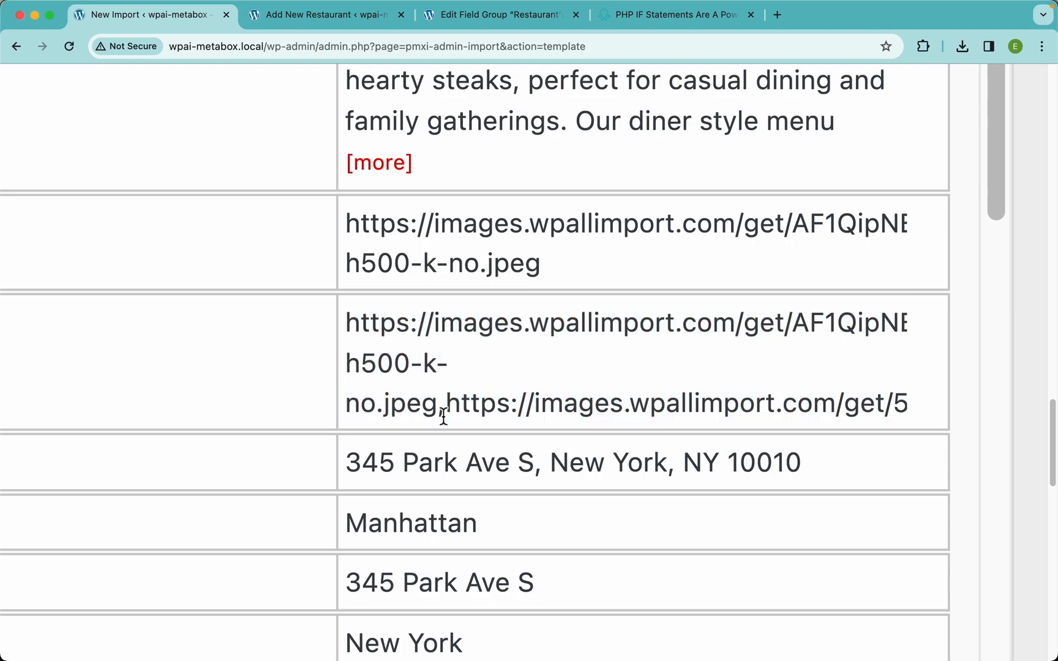
key("super+0")
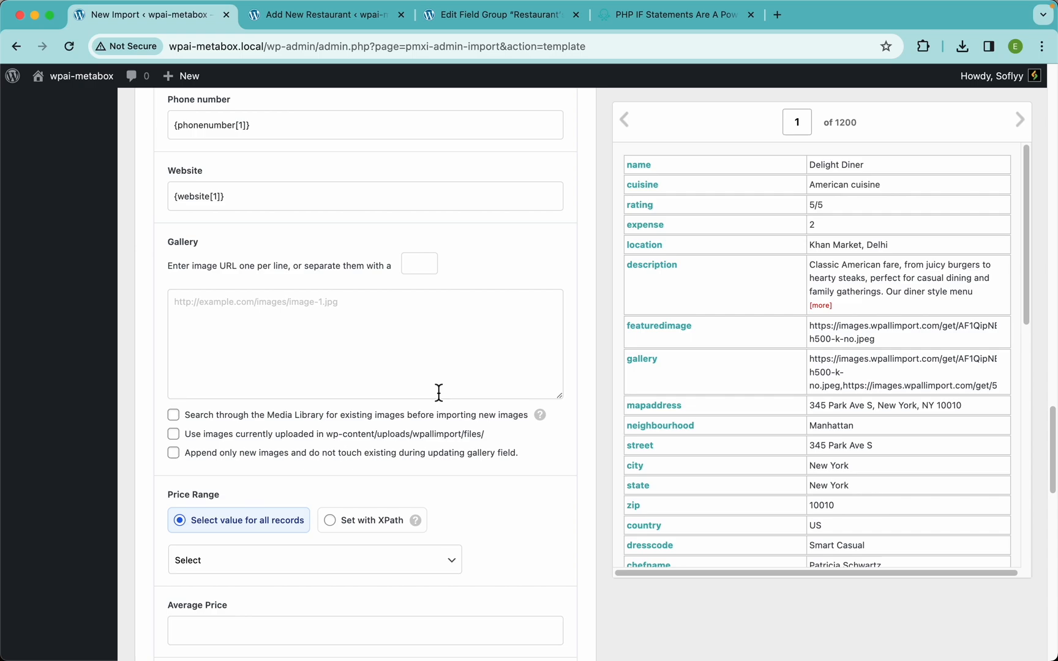
Step: Map the gallery element to the Gallery field as {gallery[1]} and set the image URL separator to a comma
left_click_drag(653, 372, 380, 347)
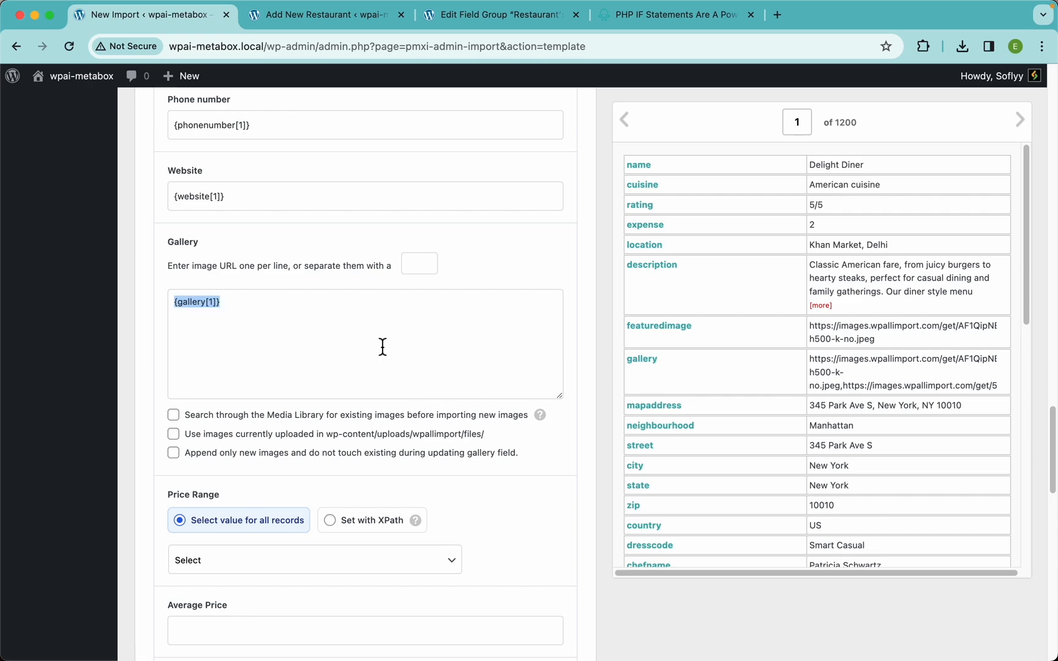
left_click(419, 266)
type(",")
Step: Enable searching the Media Library for existing images before importing Gallery images, matching them by URL
left_click(173, 415)
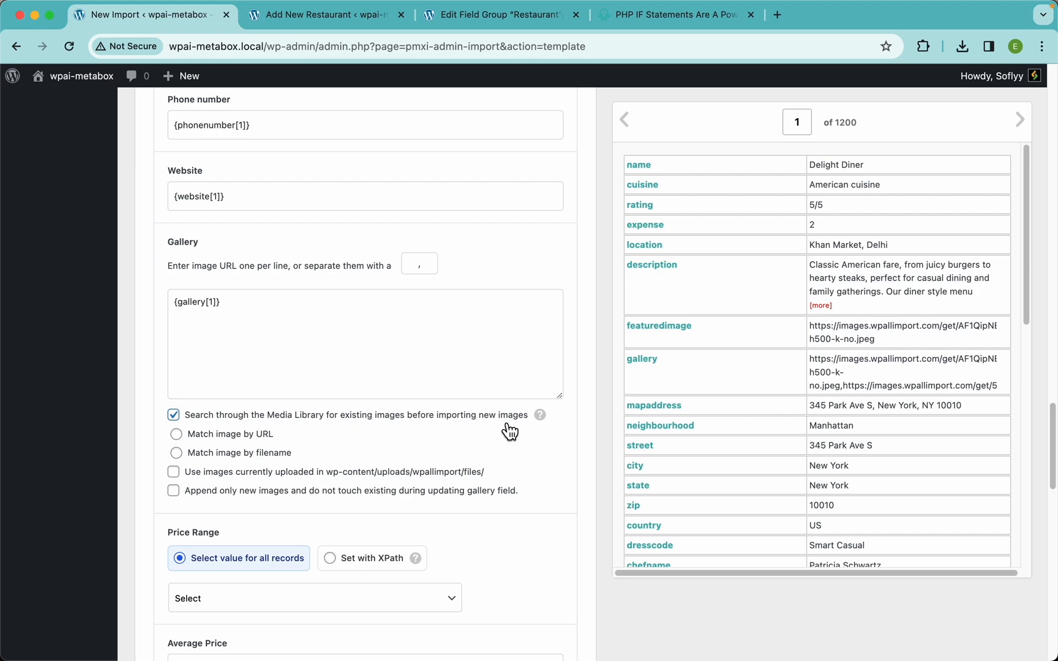
left_click(177, 434)
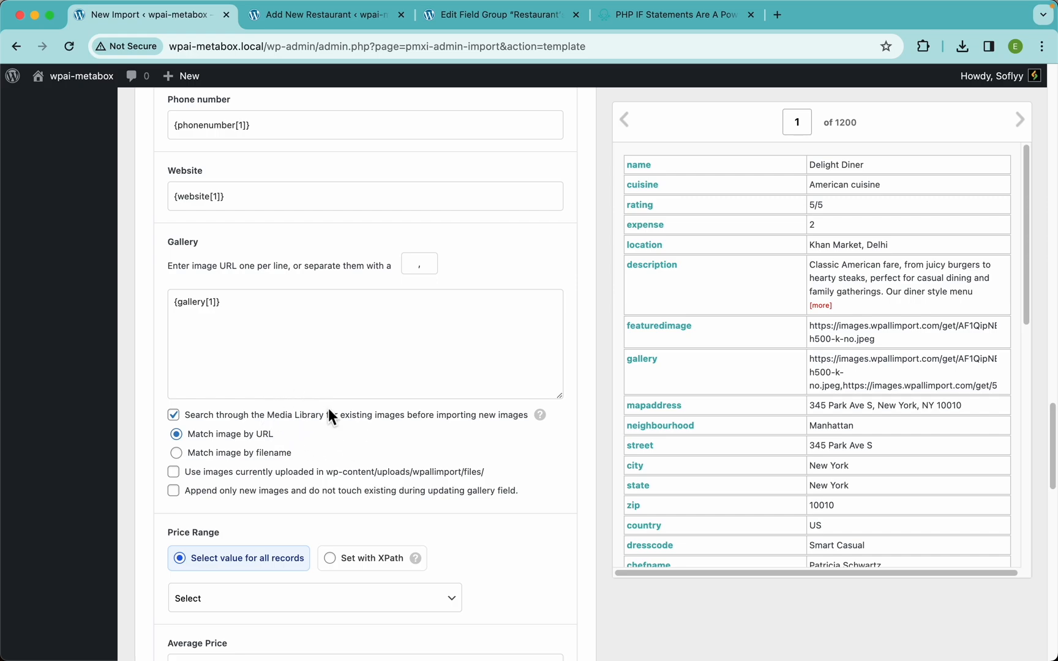
left_click(305, 418)
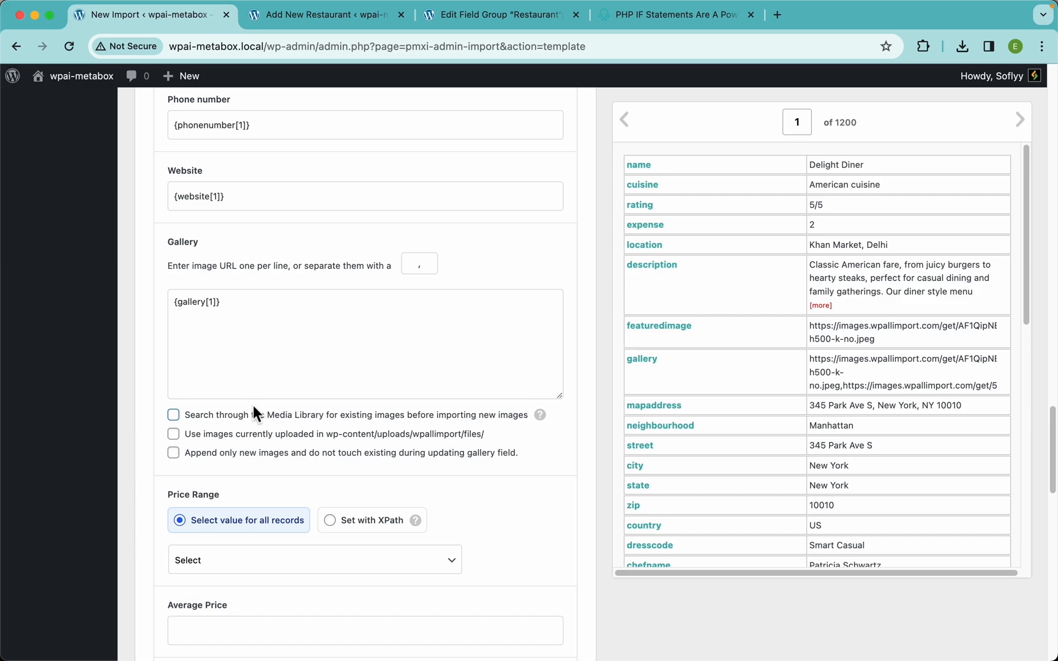
left_click(240, 418)
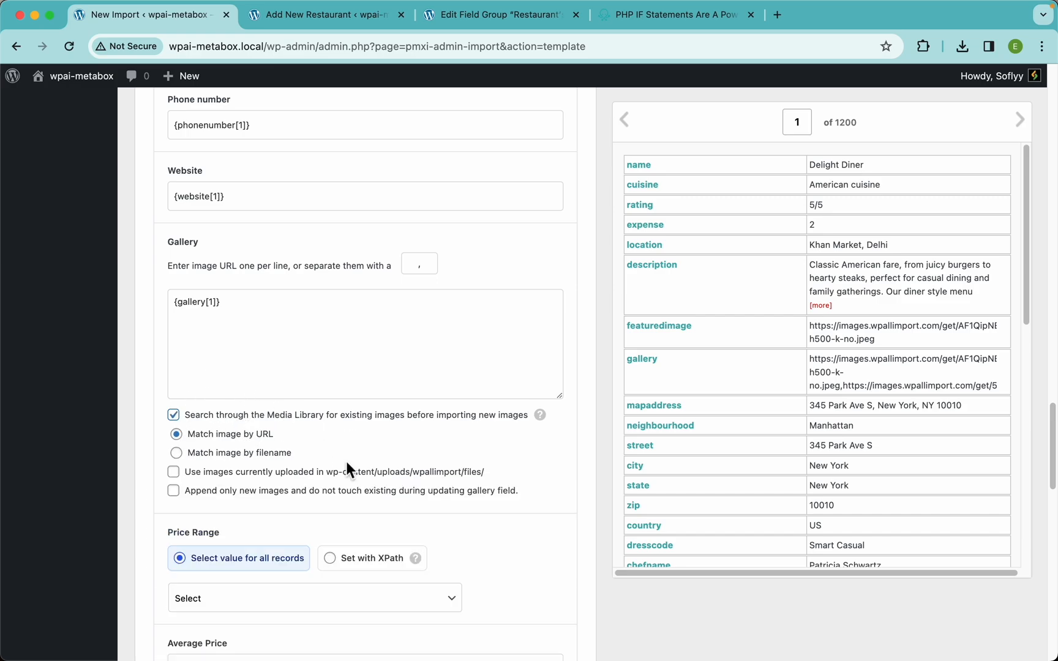
Step: Switch the Price Range field to have its value set with XPath
scroll(349, 480, "down", 6)
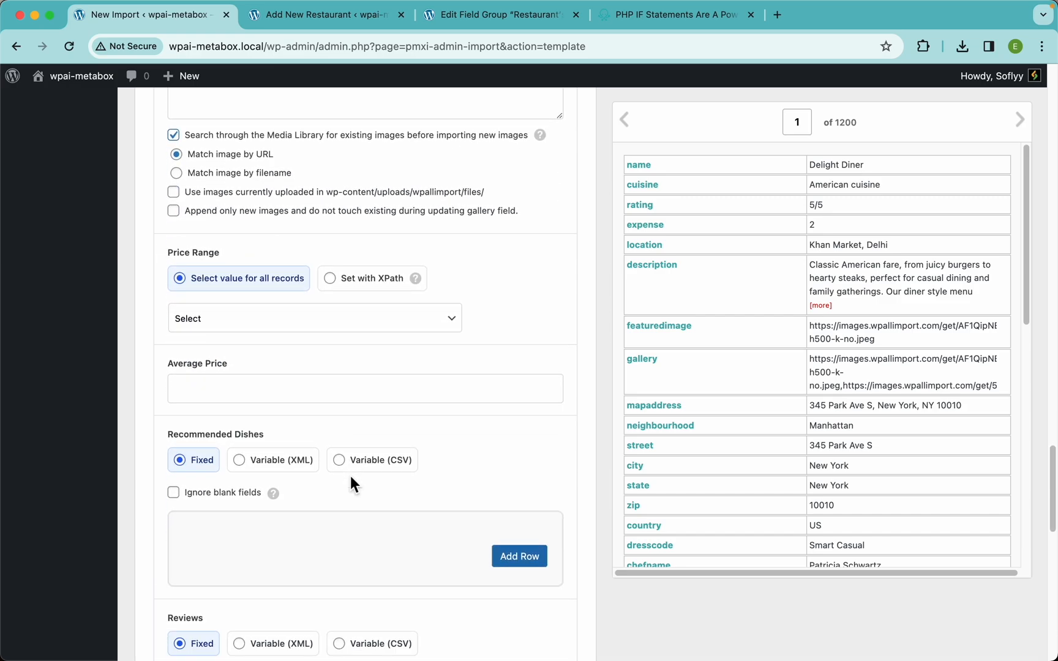
left_click(367, 210)
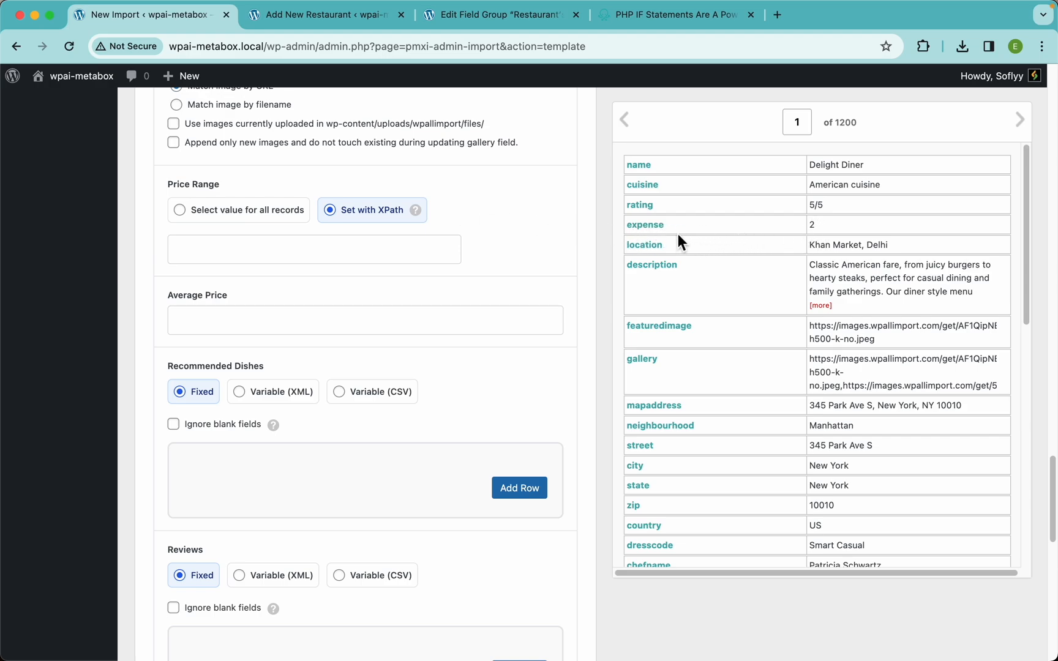
Step: Examine the values and labels in the Price Range field's choices in the restaurant field group, collapsing the expanded Cuisine and Gallery fields
left_click(309, 19)
left_click_drag(476, 23, 312, 20)
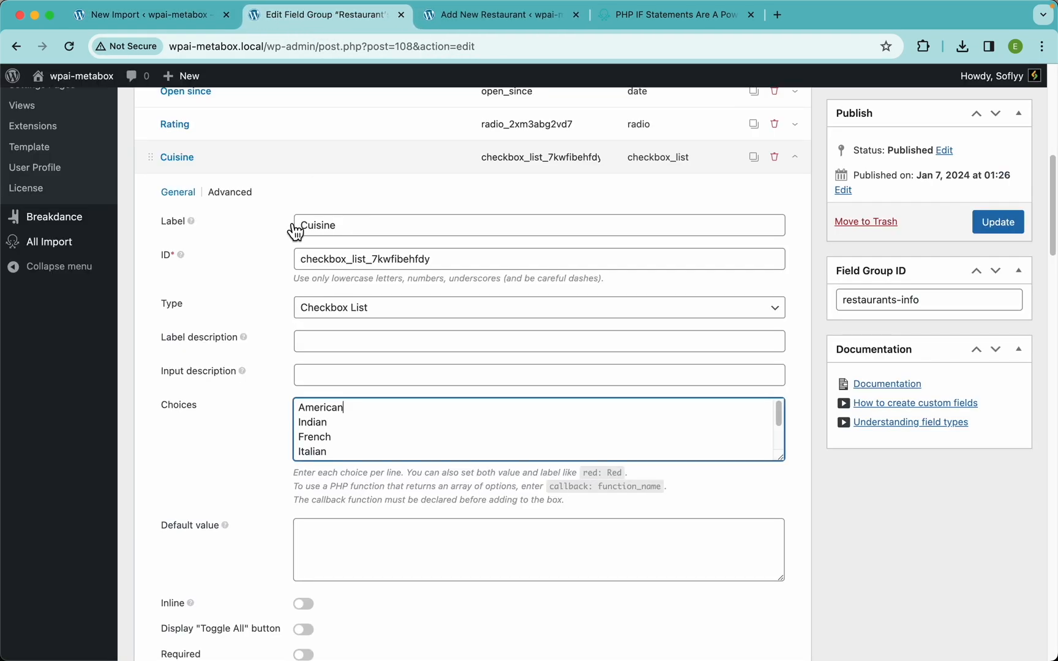
left_click(311, 159)
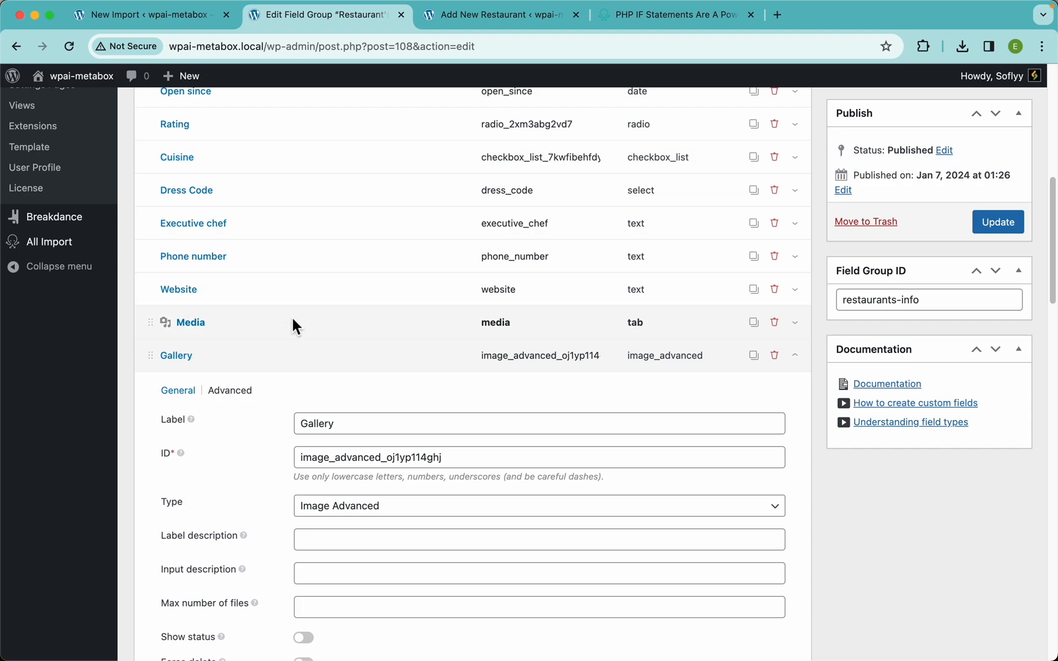
left_click(290, 359)
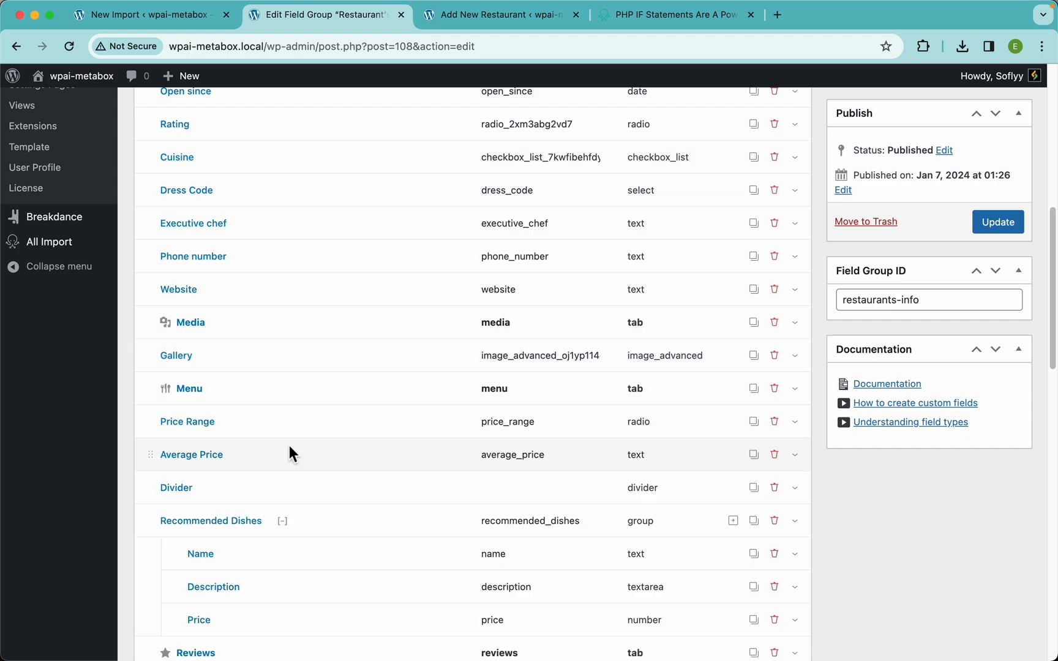
left_click(303, 424)
scroll(333, 428, "down", 4)
scroll(340, 427, "down", 1)
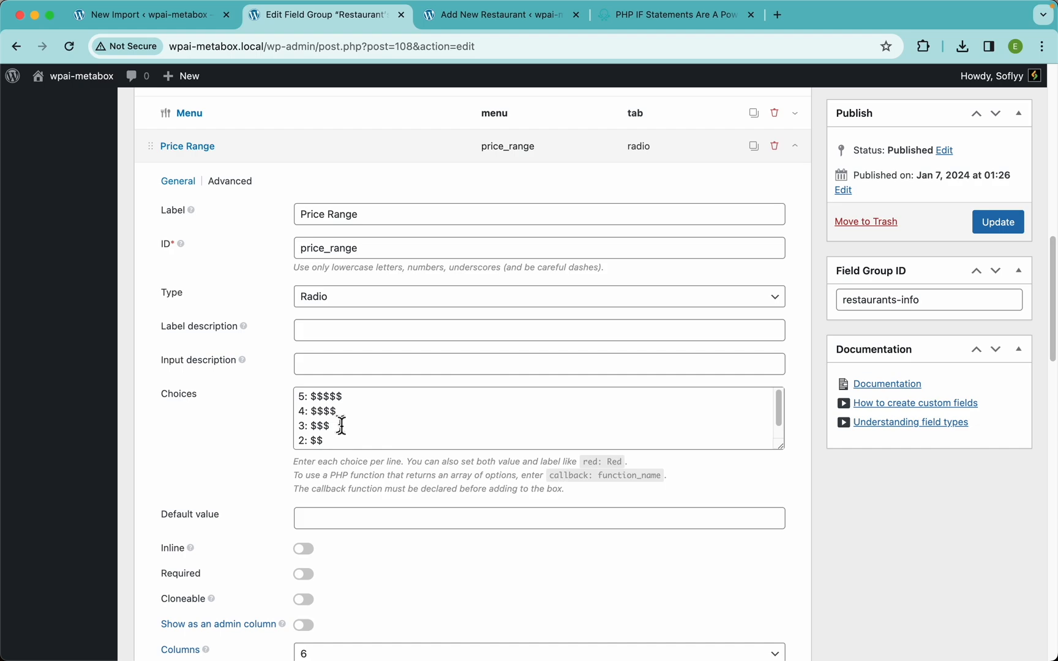
double_click(297, 401)
scroll(303, 422, "down", 2)
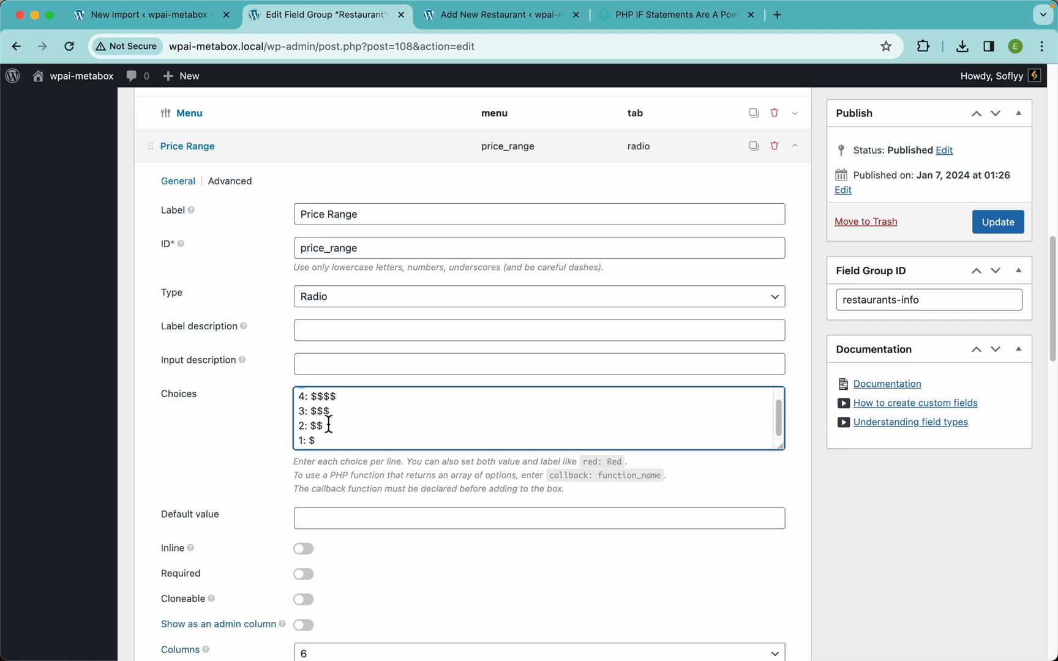
scroll(325, 420, "up", 2)
left_click_drag(350, 397, 310, 397)
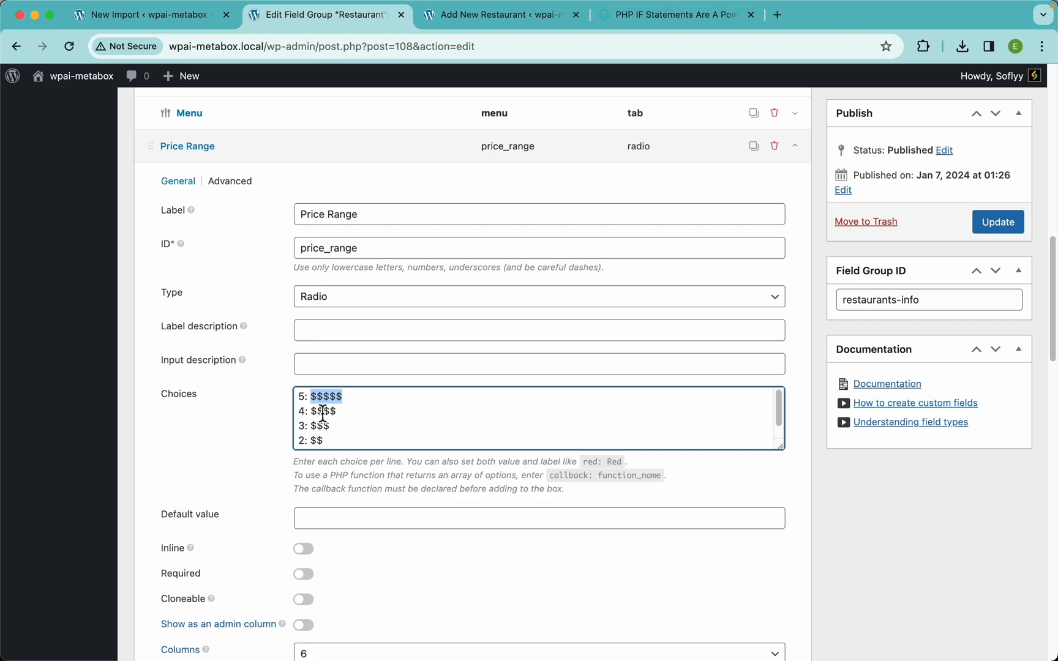
Step: Return to the import template and map the expense element to the Price Range field as {expense[1]}
left_click(176, 16)
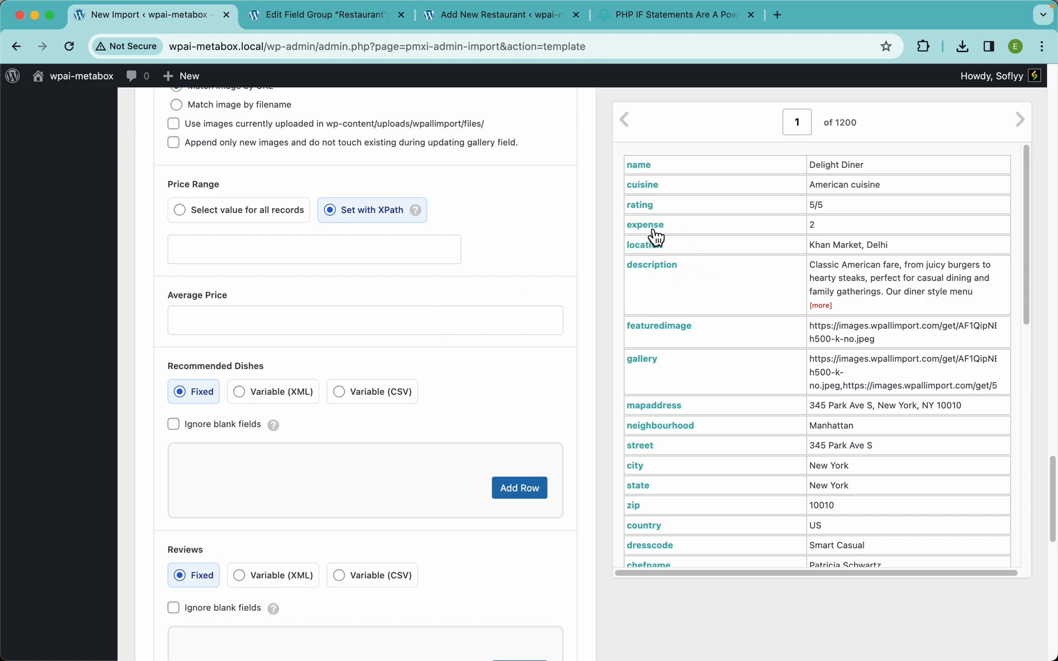
left_click_drag(652, 228, 384, 245)
Step: Fill the Average Price field with the expression ${expense[1]}0 and over, using the expense element
left_click(265, 290)
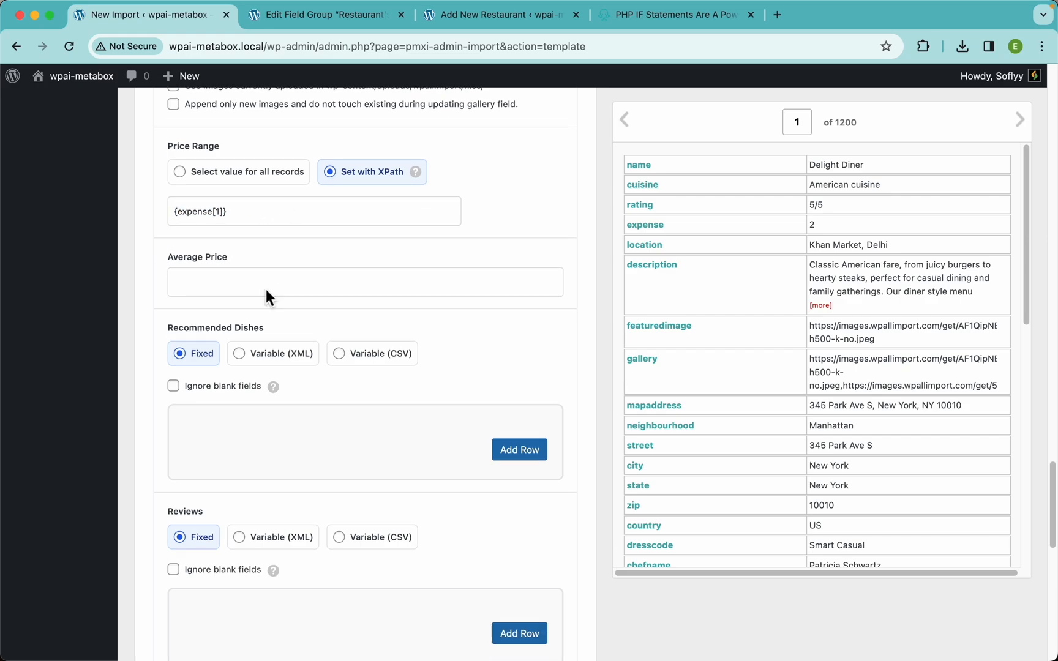
scroll(265, 289, "down", 3)
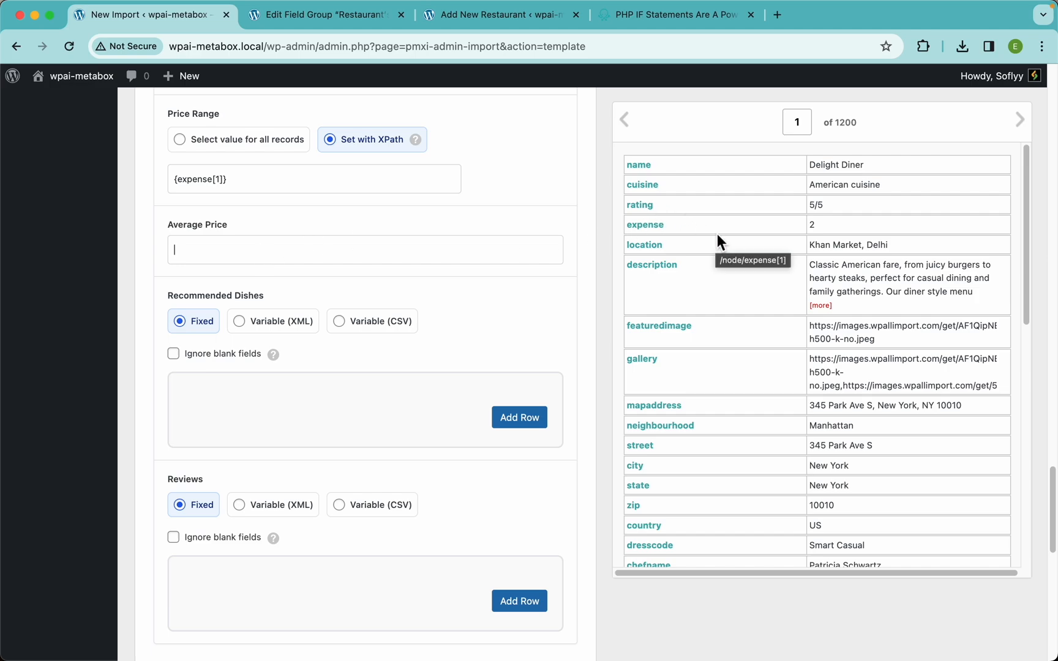
type("$")
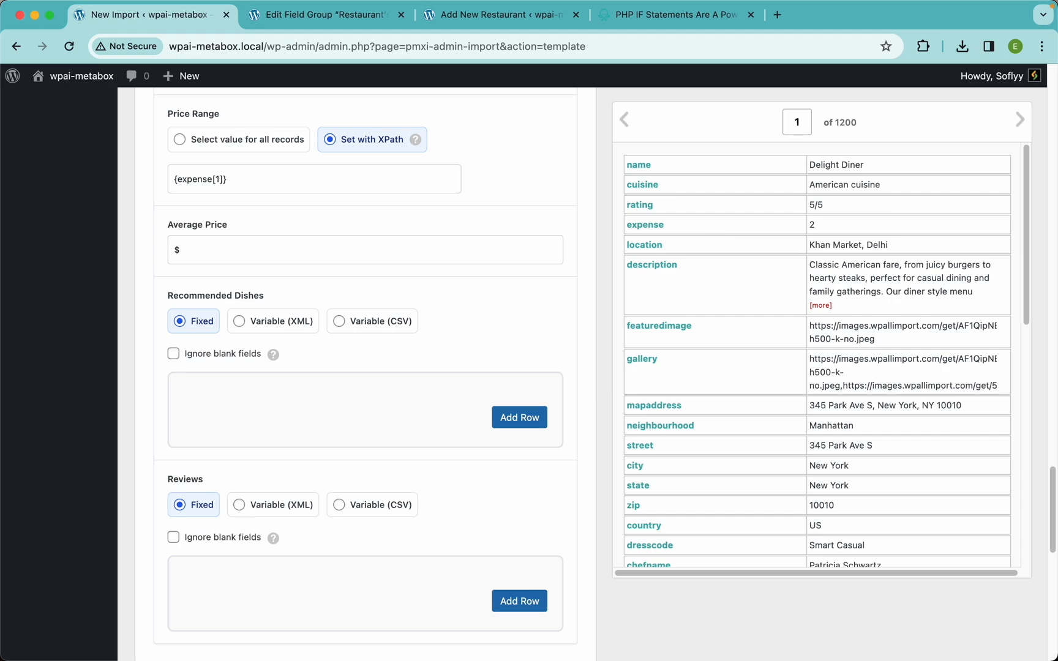
left_click_drag(644, 227, 481, 257)
key("Right")
type("0 and over")
Step: Copy the Average Price expression into the post content in place of {description[1]} and preview the content for the first record
left_click_drag(283, 251, 173, 253)
key("super+c")
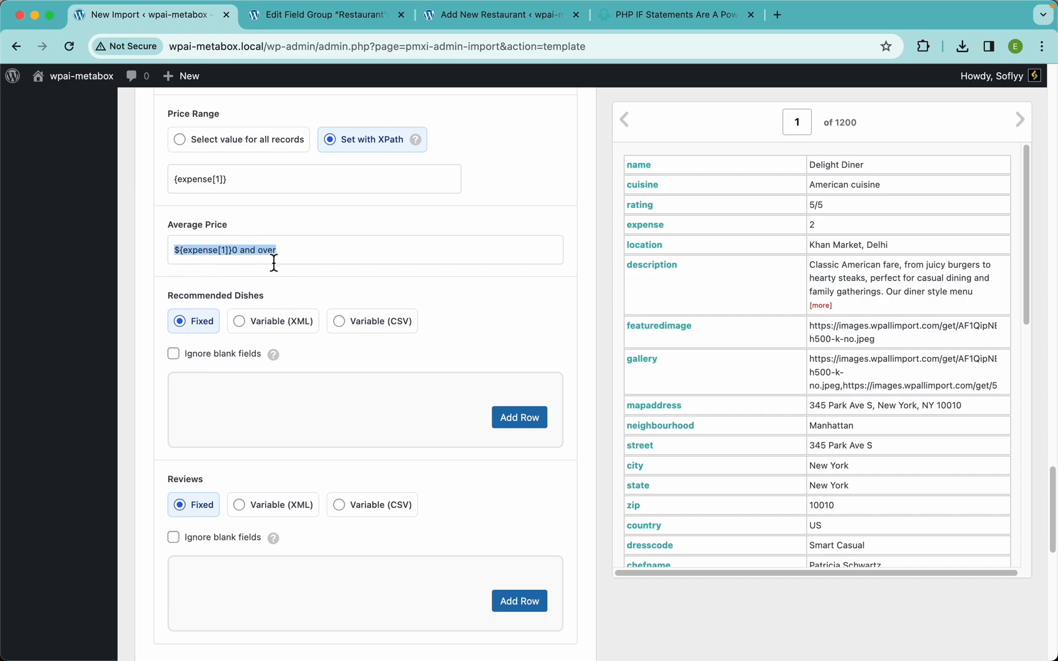
scroll(356, 256, "up", 20)
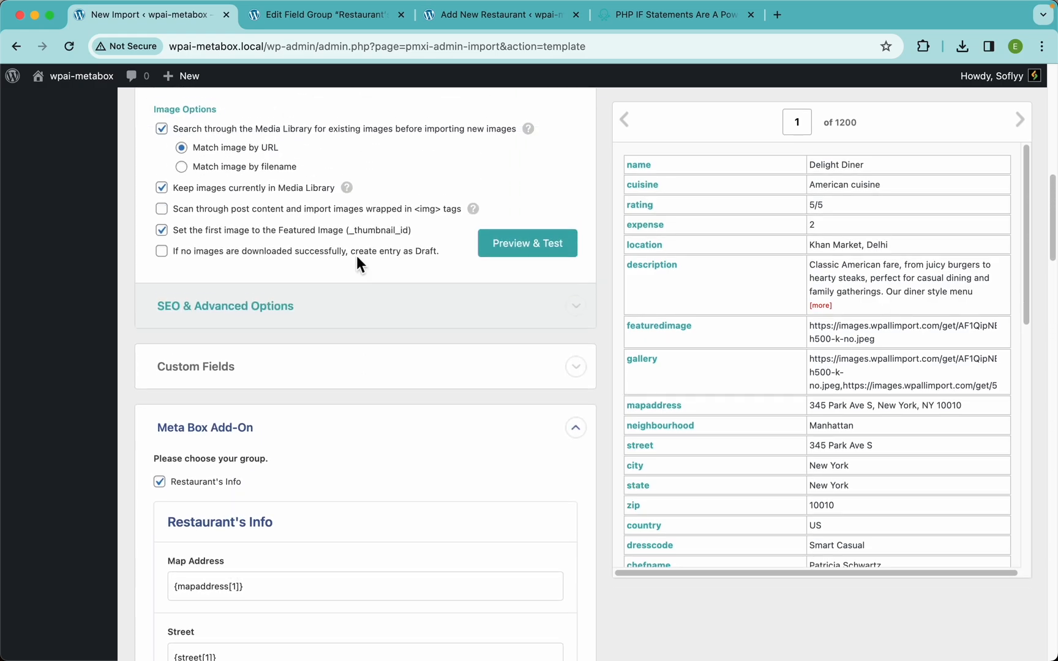
scroll(356, 256, "up", 7)
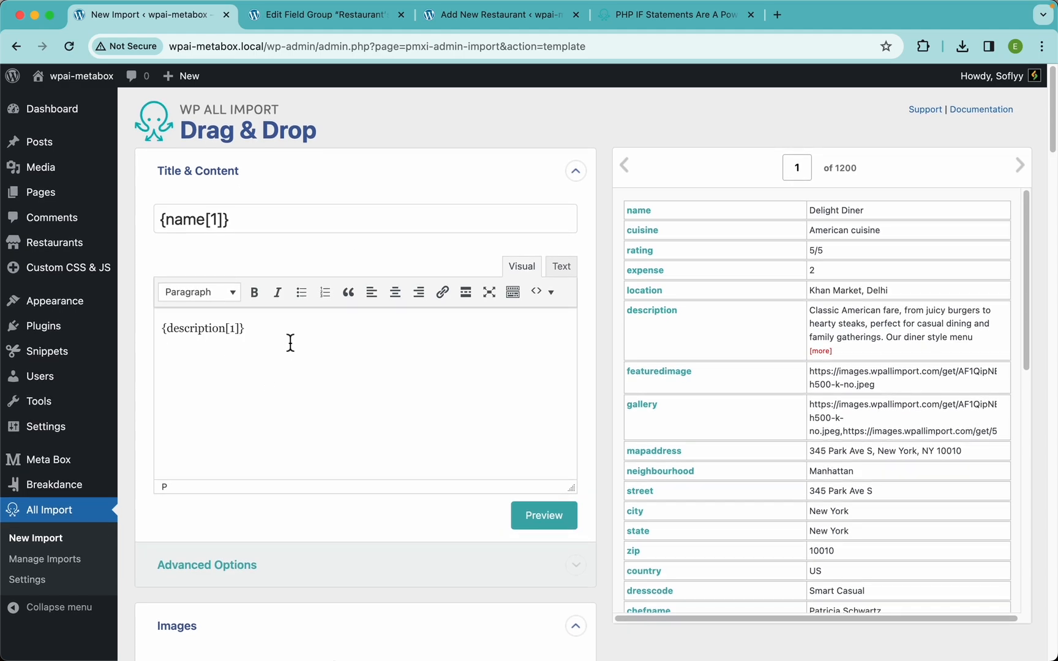
left_click_drag(290, 345, 148, 322)
key("BackSpace")
key("super+v")
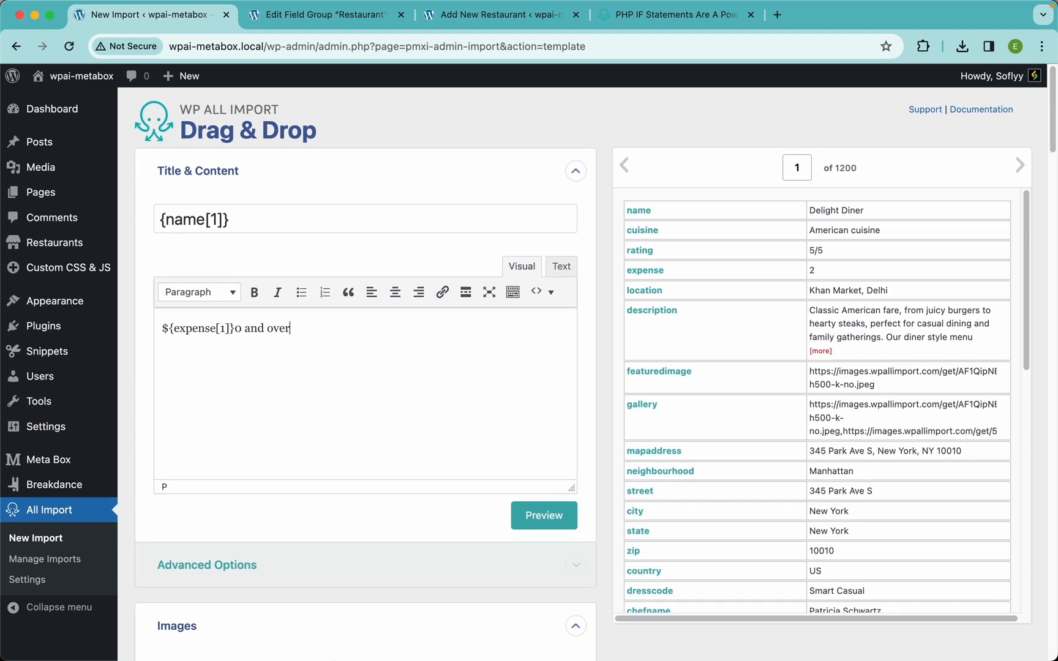
left_click(555, 517)
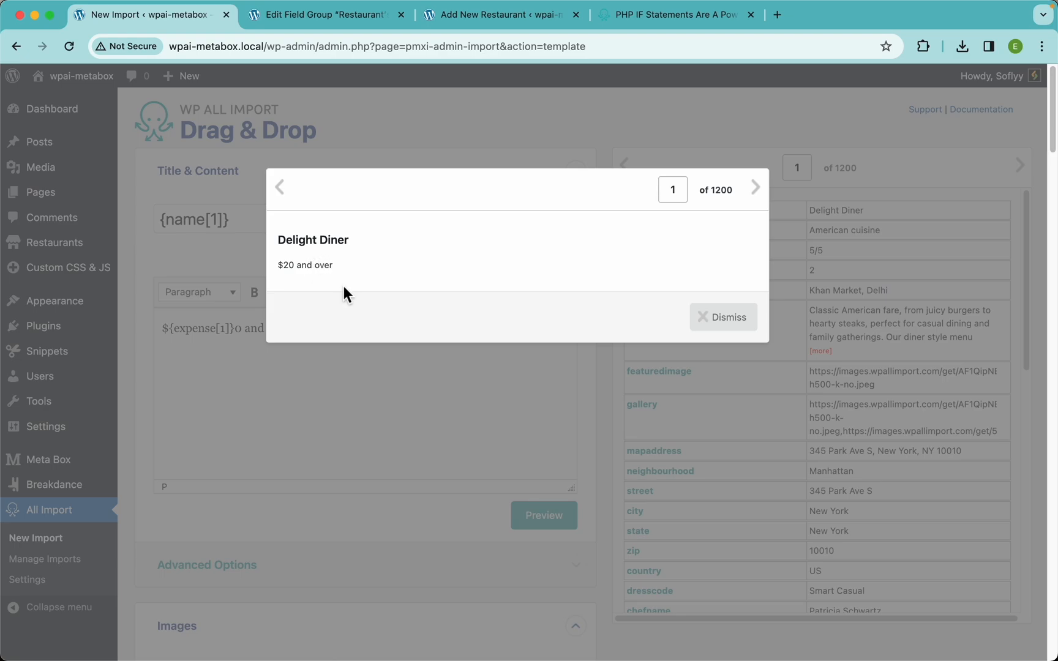
Step: Preview the post content for records 2 through 6 of the import data, and close the preview
left_click(757, 188)
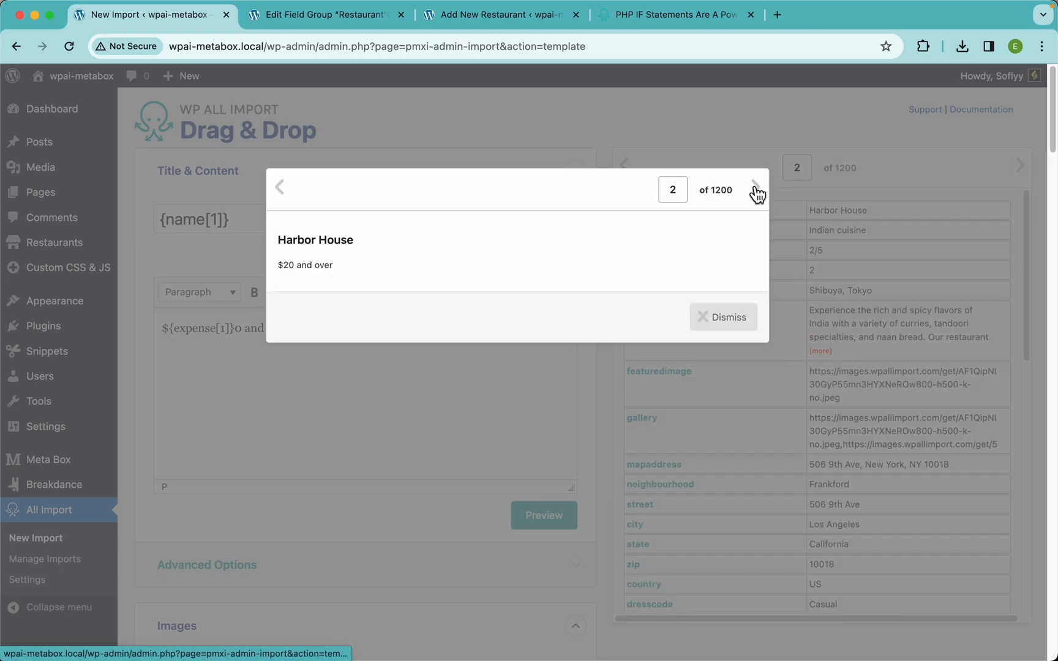
left_click(757, 189)
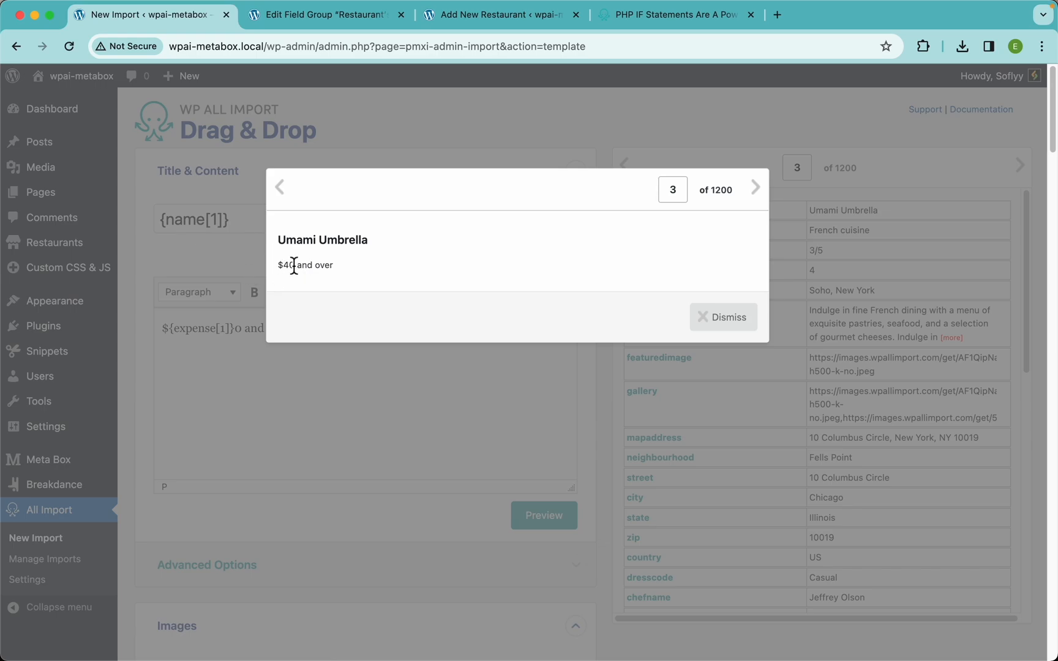
left_click(758, 190)
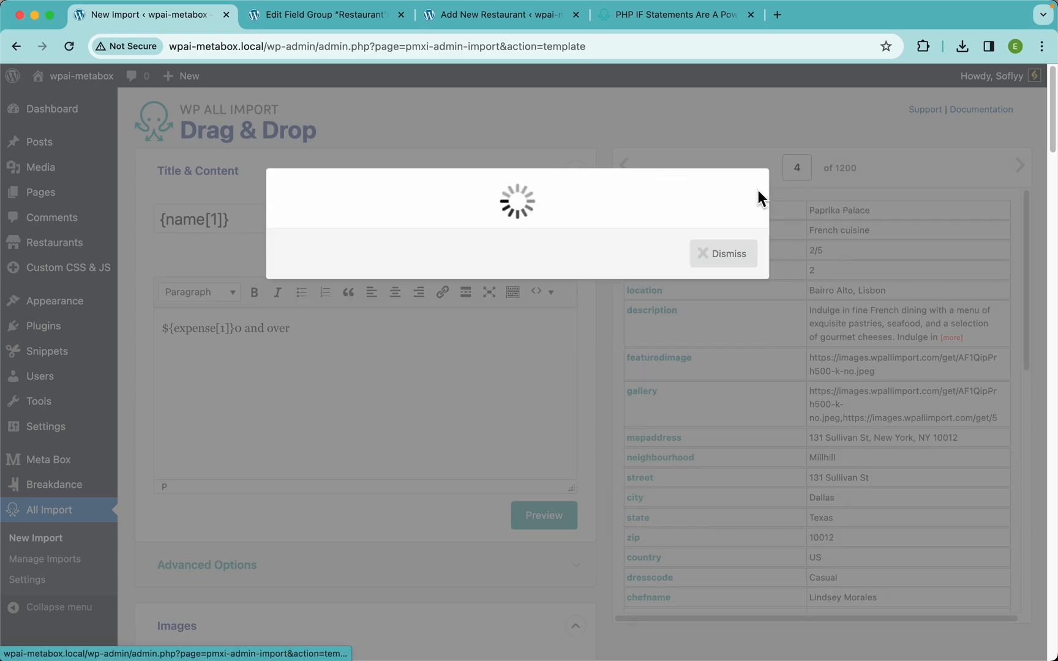
left_click(758, 190)
left_click(756, 189)
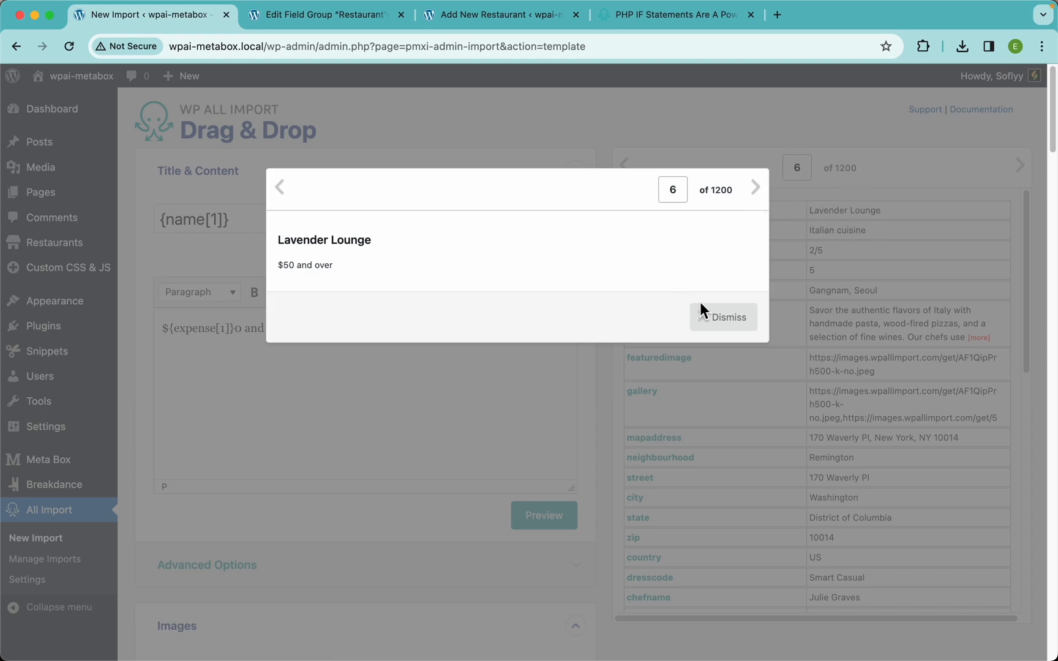
left_click(723, 318)
Step: Remove the Average Price expression from the post content and restore {description[1]}
left_click_drag(344, 341, 90, 300)
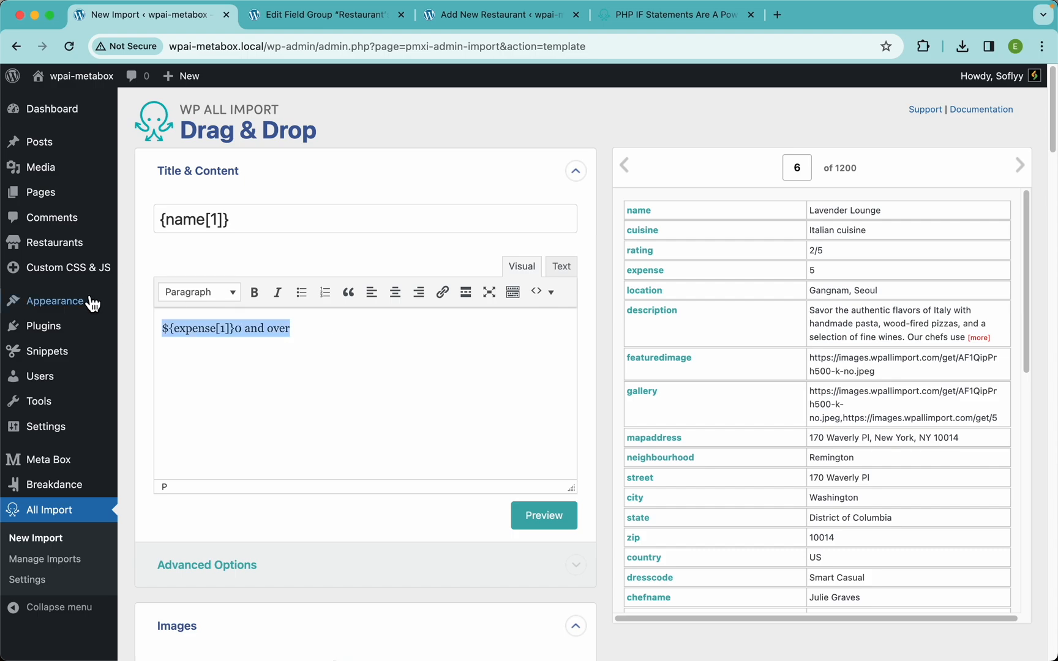
mouse_move(92, 303)
key("BackSpace")
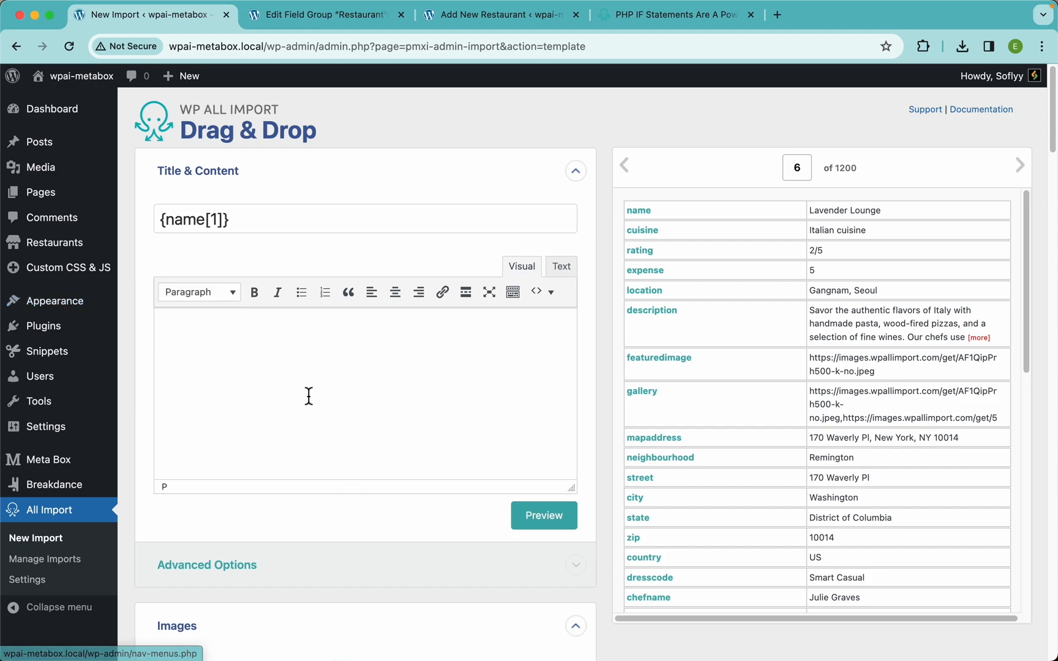
key("ctrl+z")
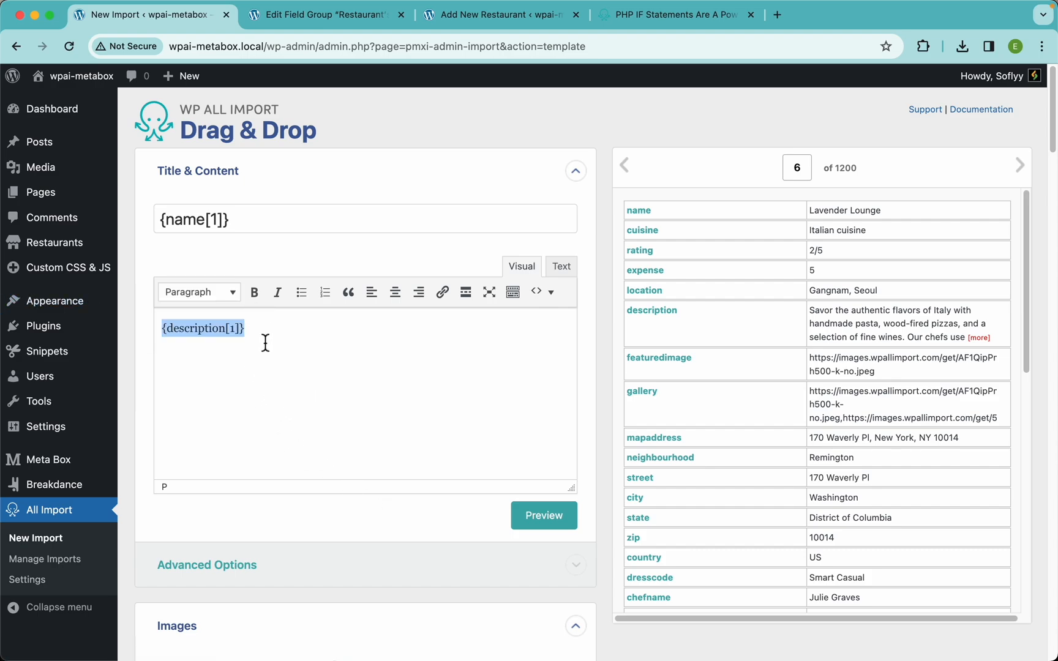
left_click(333, 394)
Step: Examine the menu name, description and price elements in the record data alongside the Recommended Dishes field
scroll(373, 413, "down", 15)
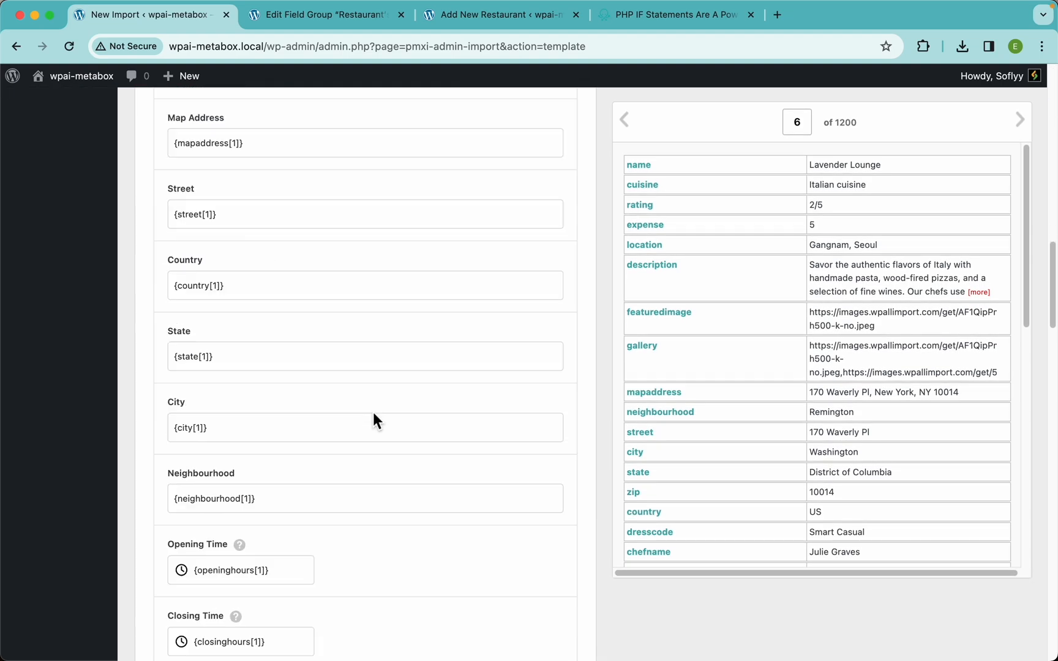
scroll(372, 412, "down", 15)
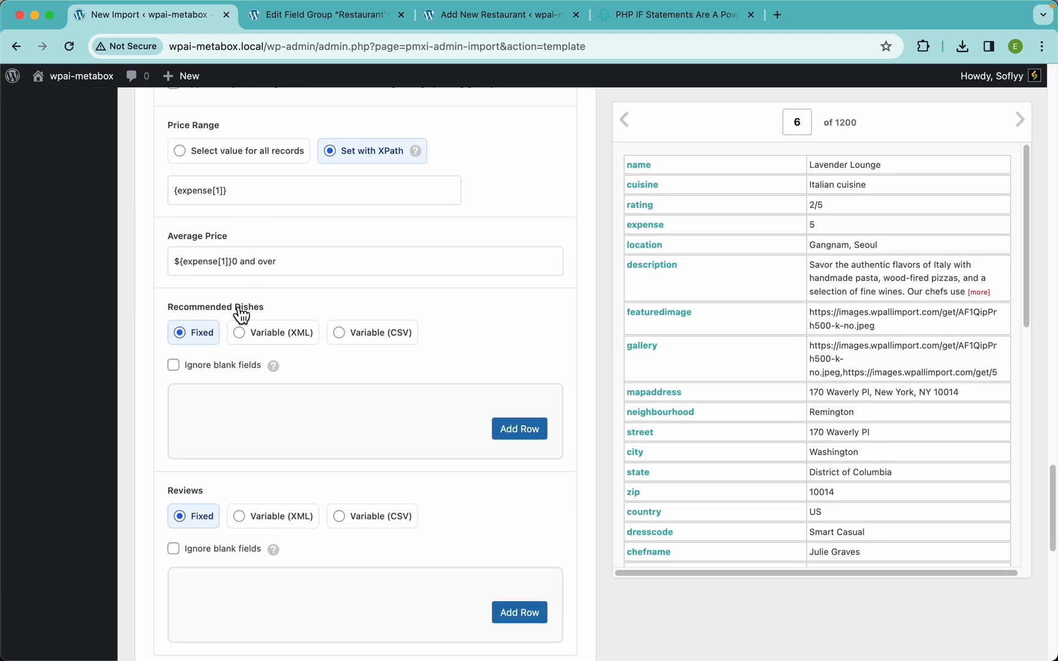
scroll(330, 259, "down", 4)
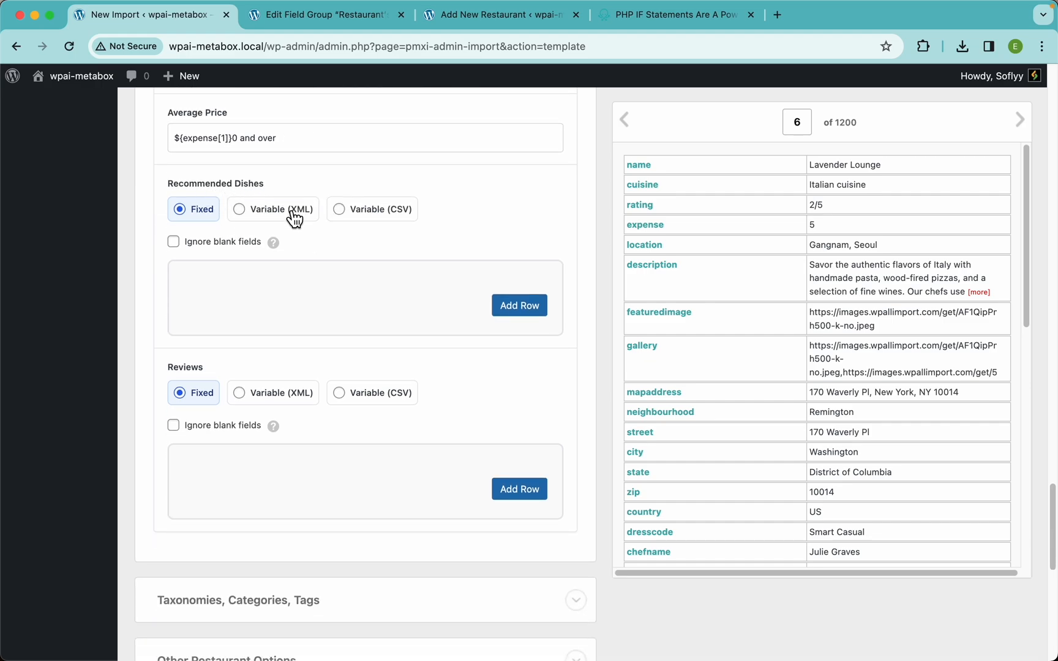
scroll(773, 435, "down", 10)
scroll(774, 436, "down", 2)
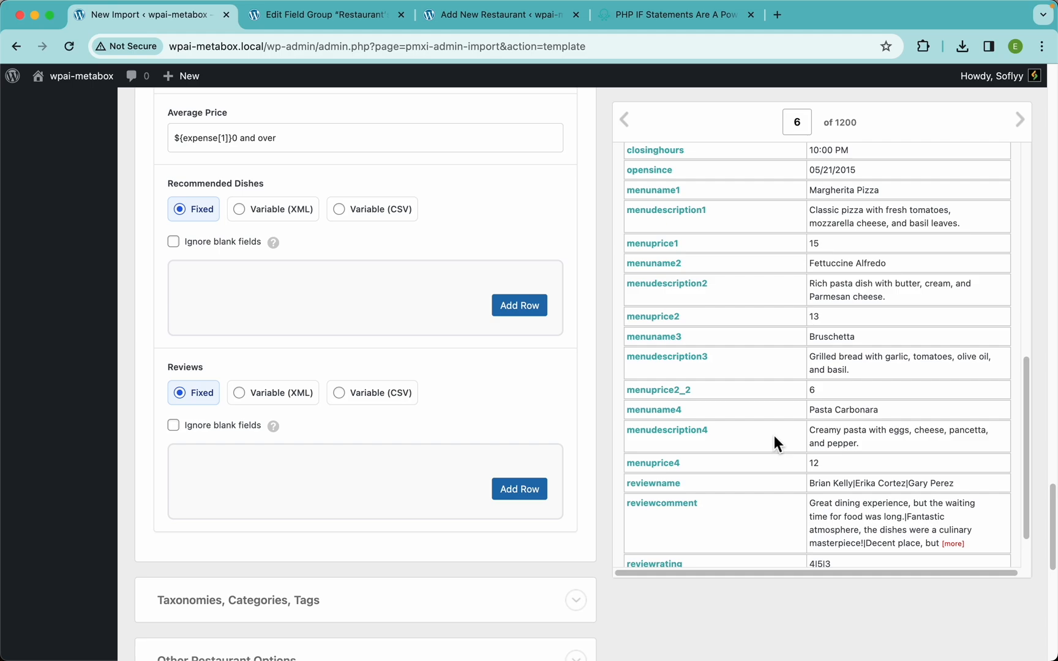
scroll(773, 435, "up", 1)
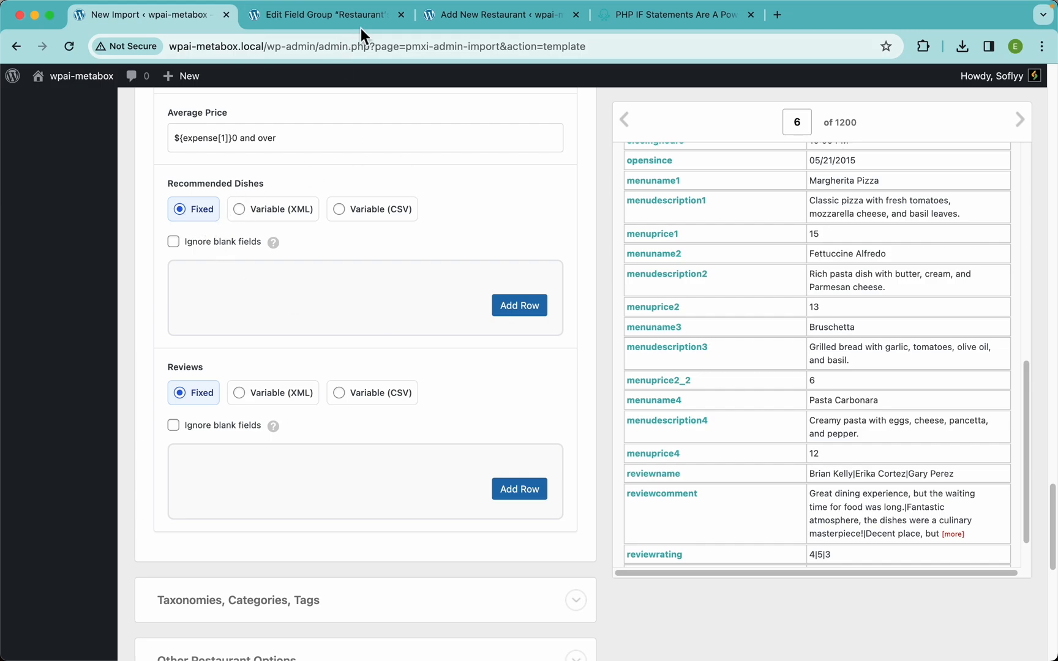
Step: Place the Add New Restaurant browser tab beside the import and examine the Recommended Dishes subfields in its Menu section
left_click(344, 14)
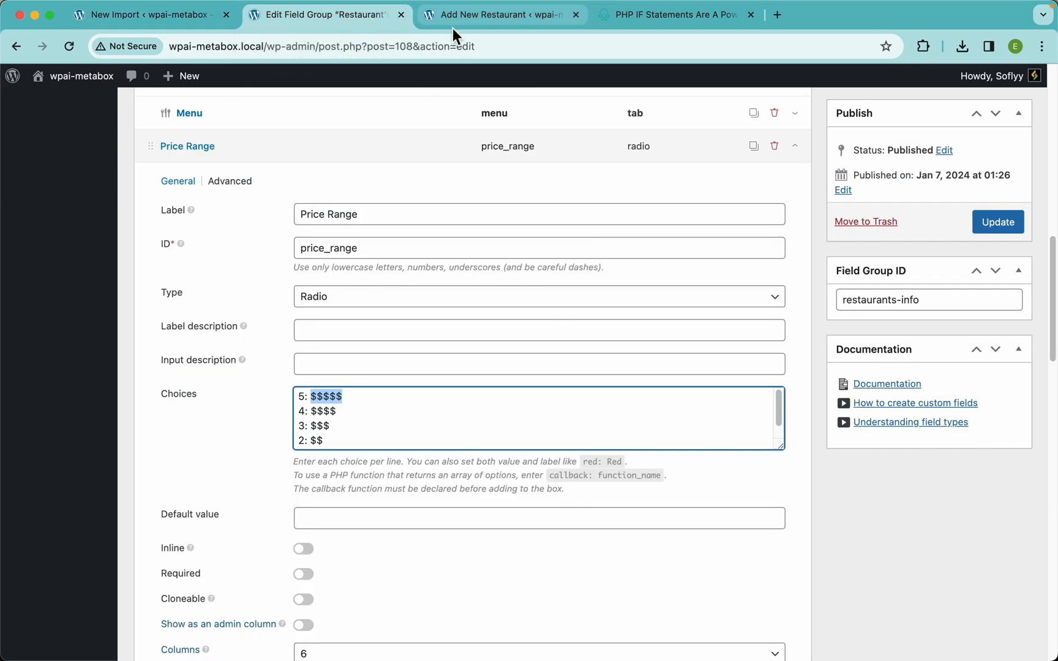
left_click_drag(463, 16, 343, 18)
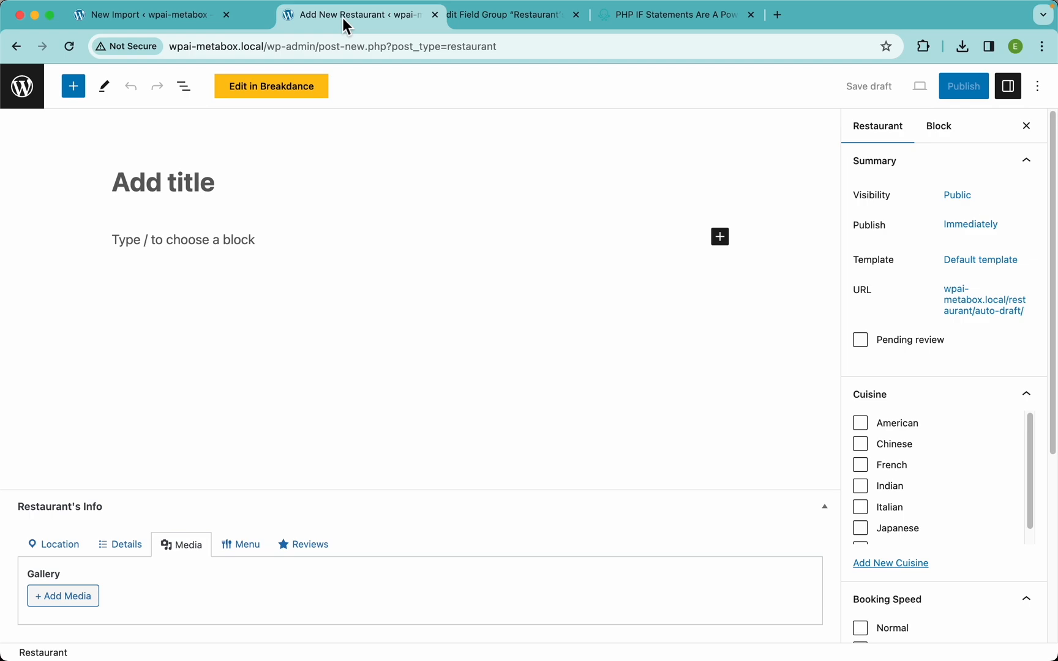
left_click(243, 551)
scroll(306, 543, "down", 8)
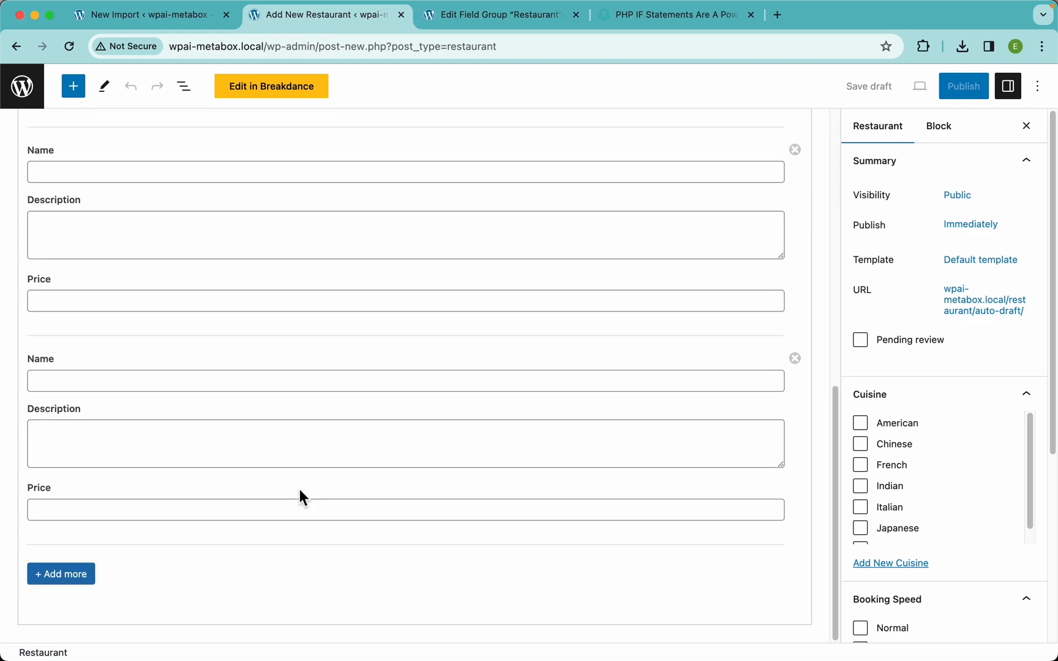
scroll(299, 489, "up", 5)
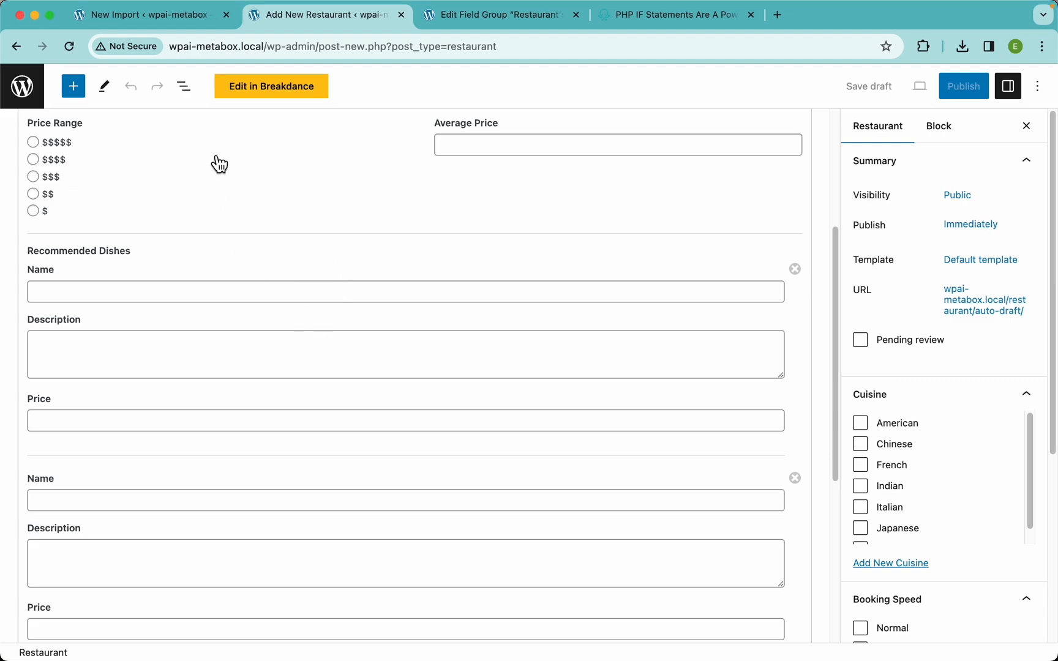
Step: Return to the import template and add four fixed rows to the Recommended Dishes field
left_click(160, 22)
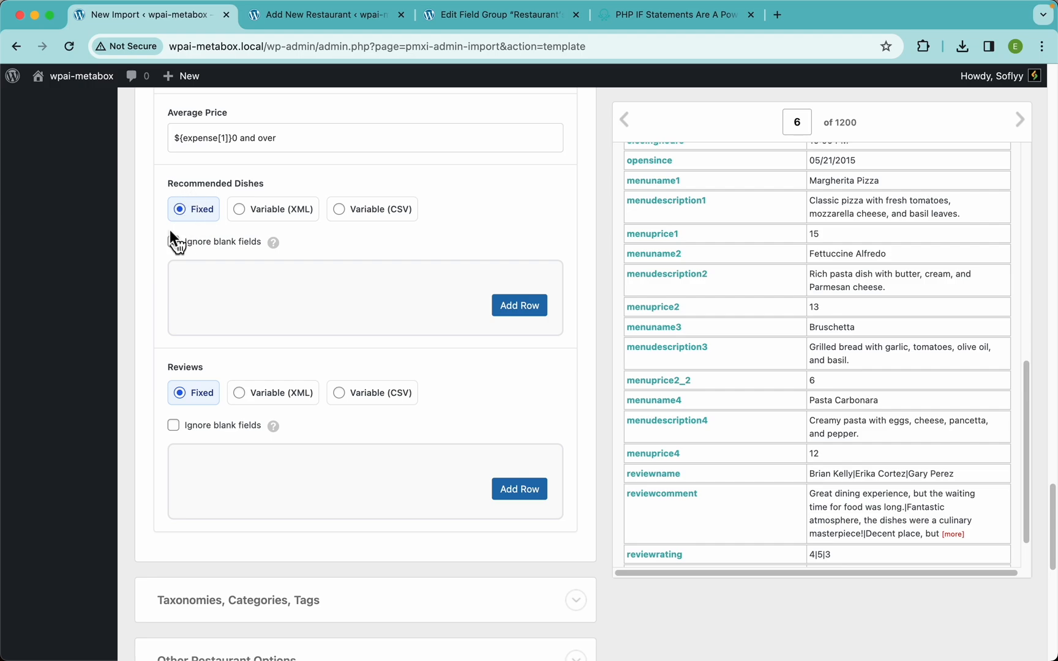
left_click(504, 311)
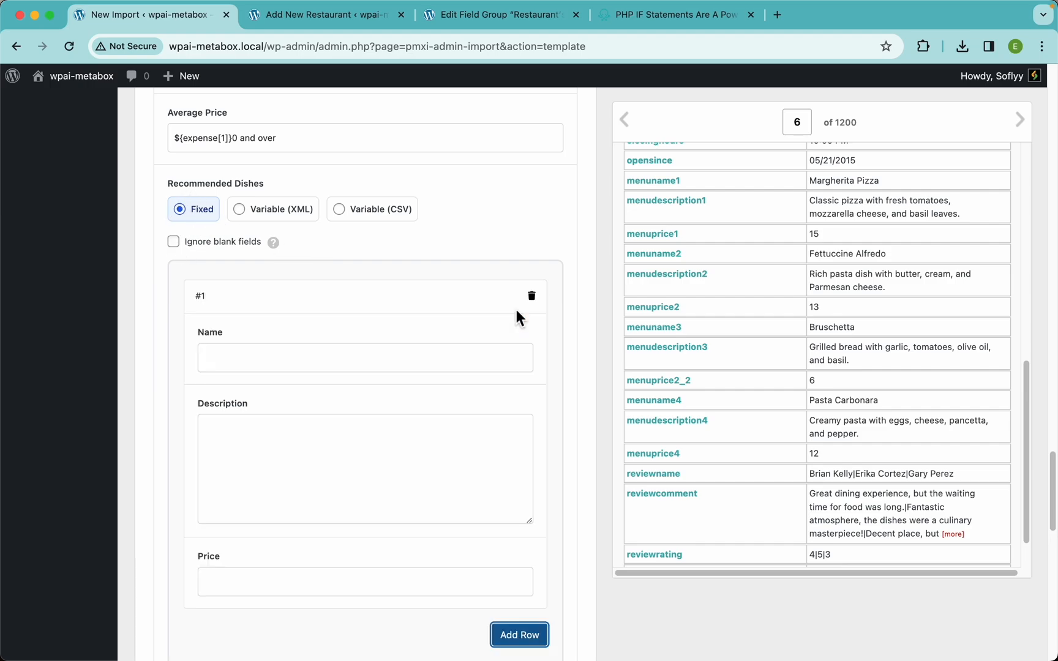
scroll(508, 460, "down", 5)
left_click(524, 368)
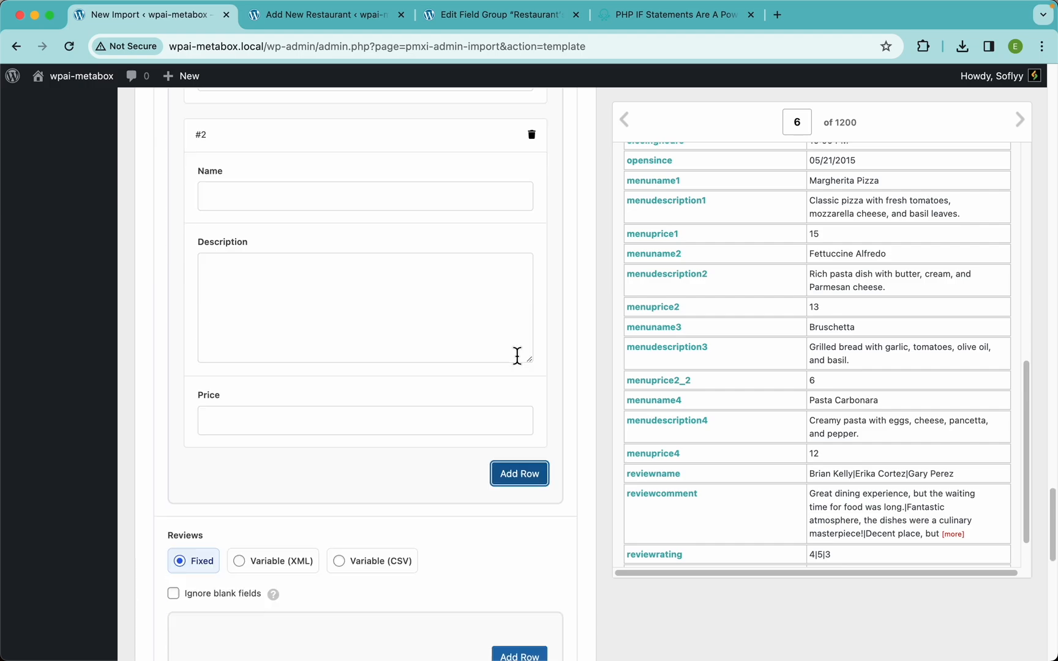
scroll(526, 330, "down", 3)
left_click(538, 311)
scroll(523, 321, "down", 5)
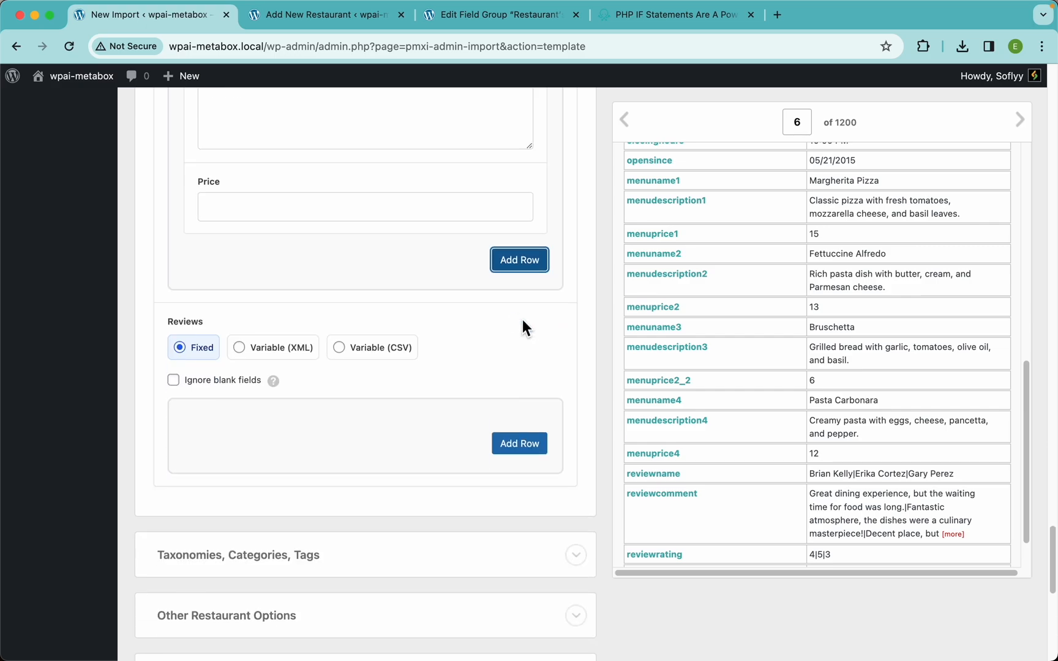
left_click(537, 278)
Step: Map Recommended Dishes row #1 to {menuname1[1]} for Name, {menudescription1[1]} for Description and {menuprice1[1]} for Price
scroll(531, 269, "up", 15)
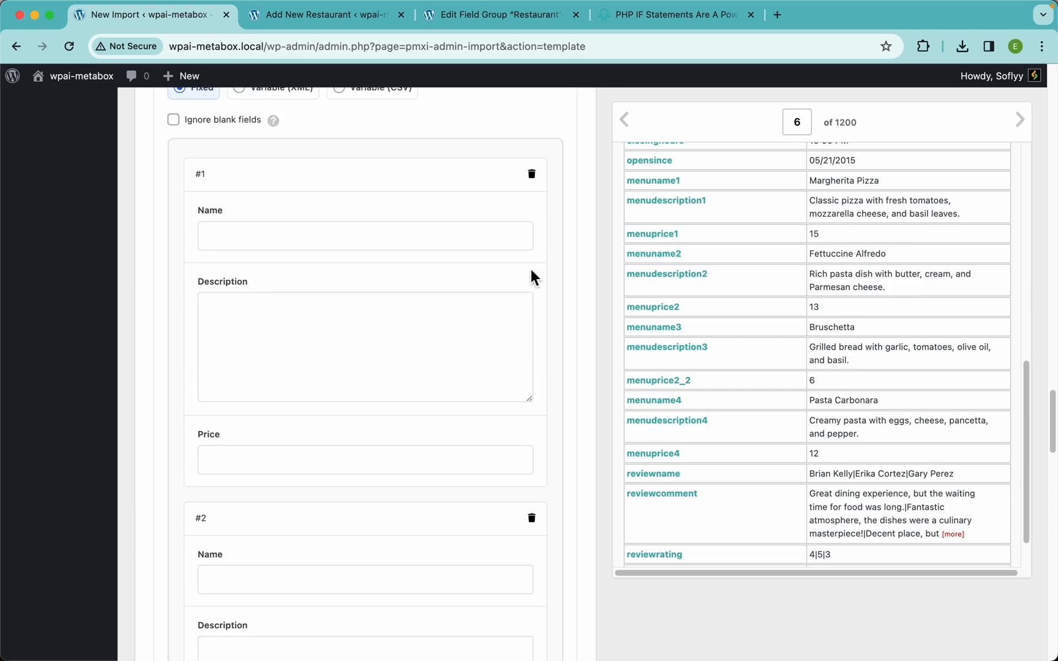
scroll(531, 269, "up", 1)
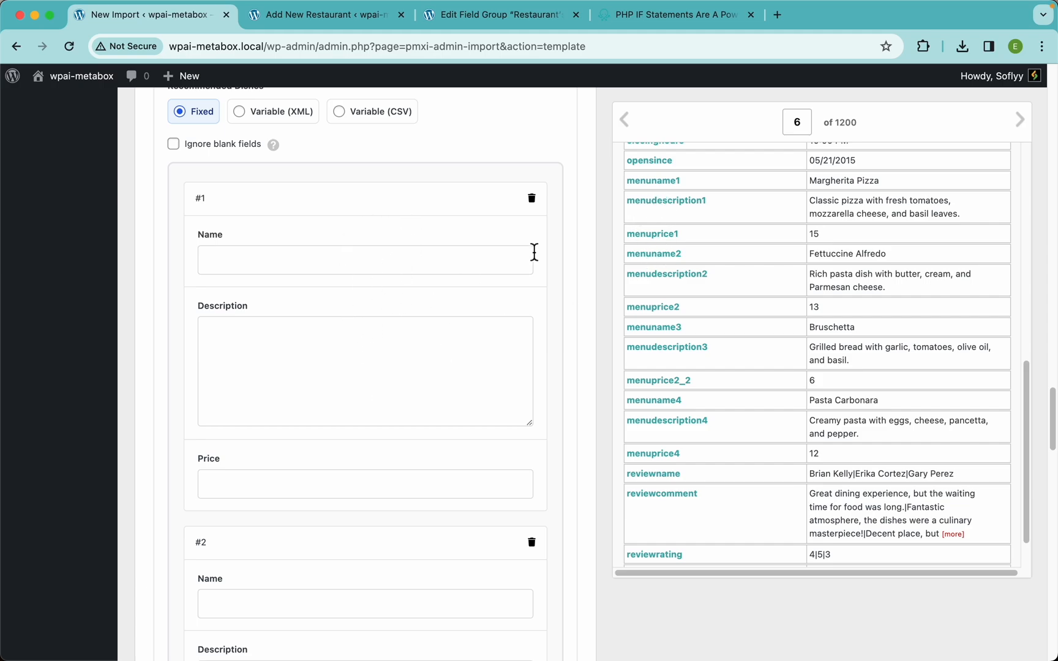
left_click_drag(663, 191, 402, 263)
left_click_drag(679, 214, 433, 366)
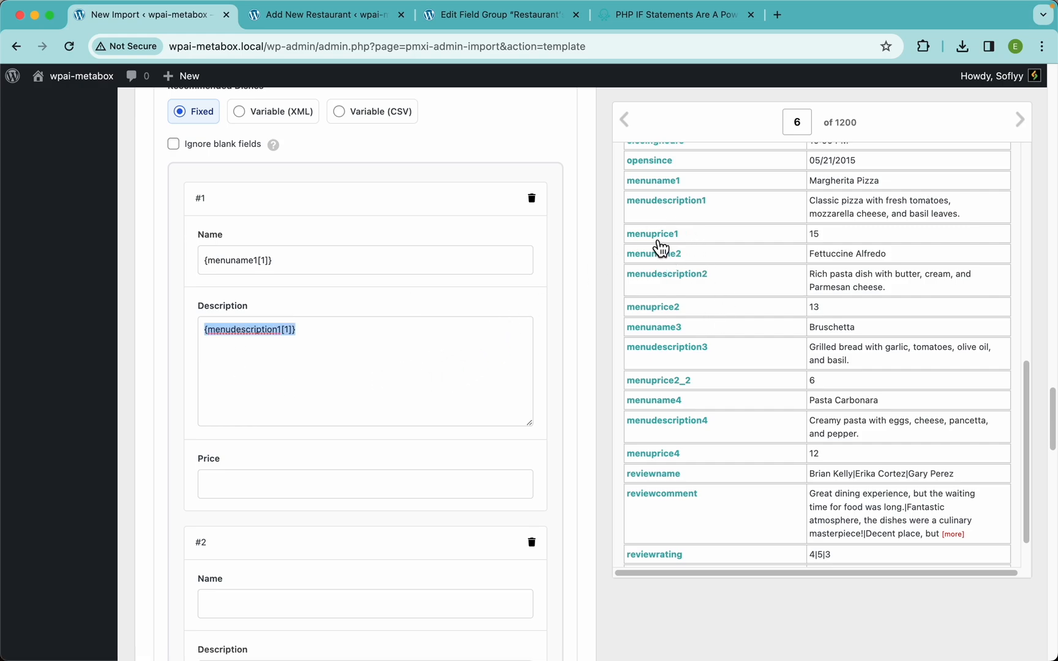
left_click_drag(652, 238, 273, 491)
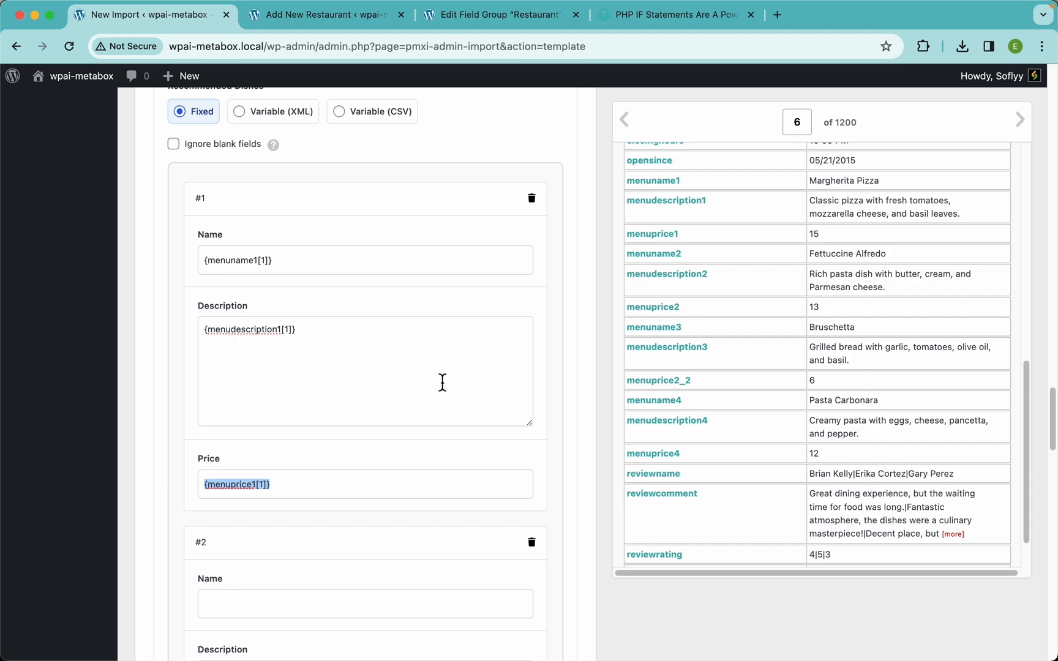
Step: Map Recommended Dishes row #2 to {menuname2[1]} for Name, {menudescription2[1]} for Description and {menuprice2[1]} for Price
scroll(356, 406, "down", 5)
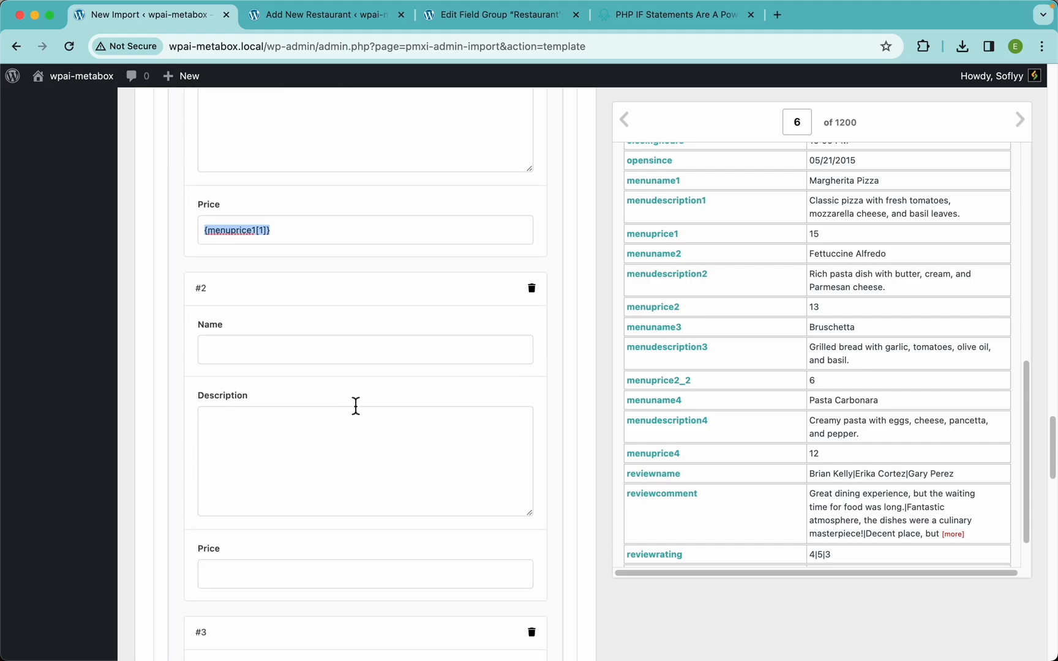
scroll(356, 406, "down", 2)
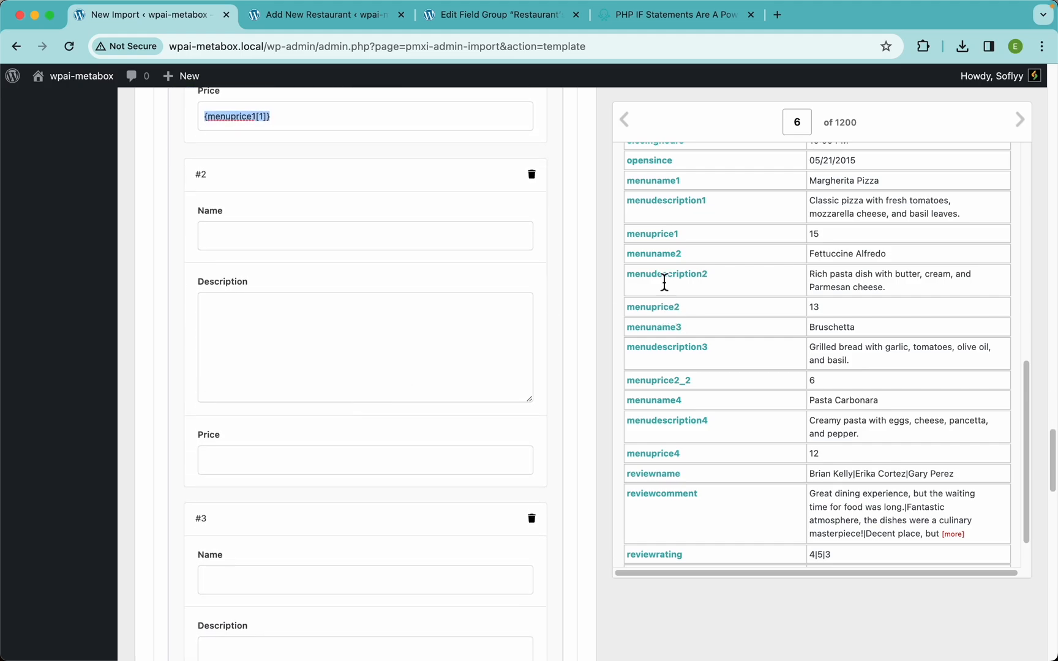
left_click_drag(664, 257, 367, 236)
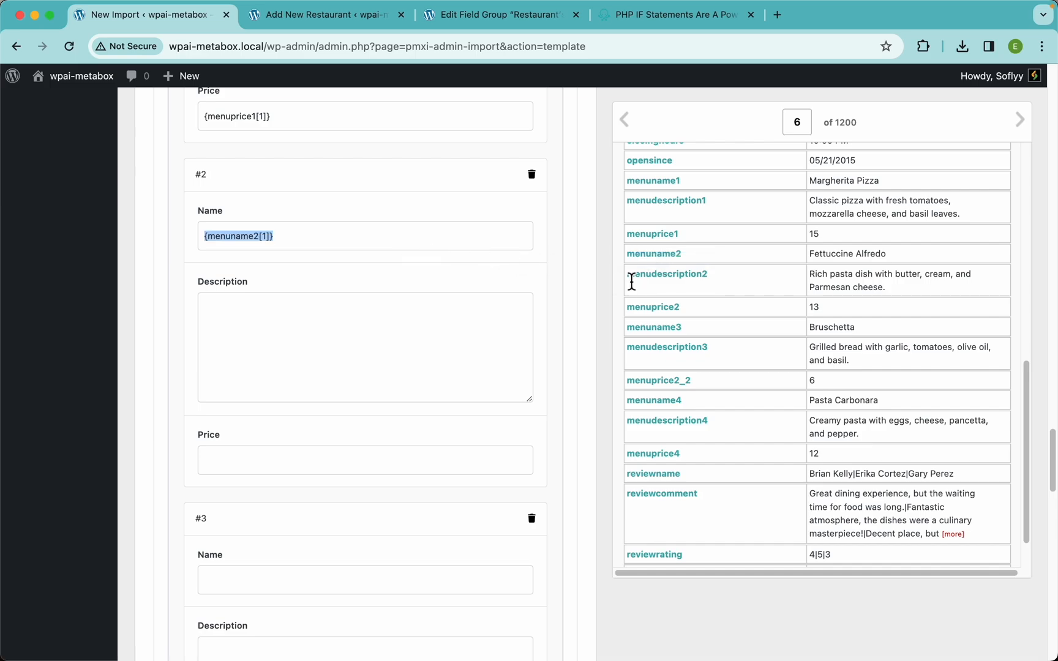
left_click_drag(650, 286, 422, 325)
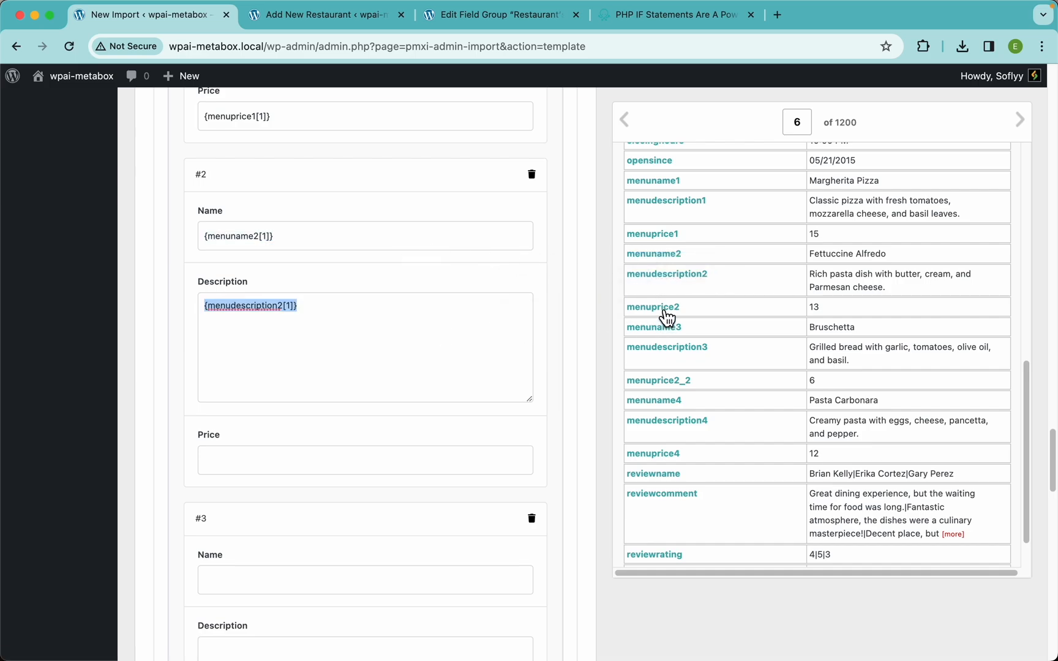
left_click_drag(667, 318, 387, 461)
Step: Map Recommended Dishes row #3 to {menuname3[1]} for Name, {menudescription3[1]} for Description and {menuprice2_2[1]} for Price
scroll(387, 460, "down", 7)
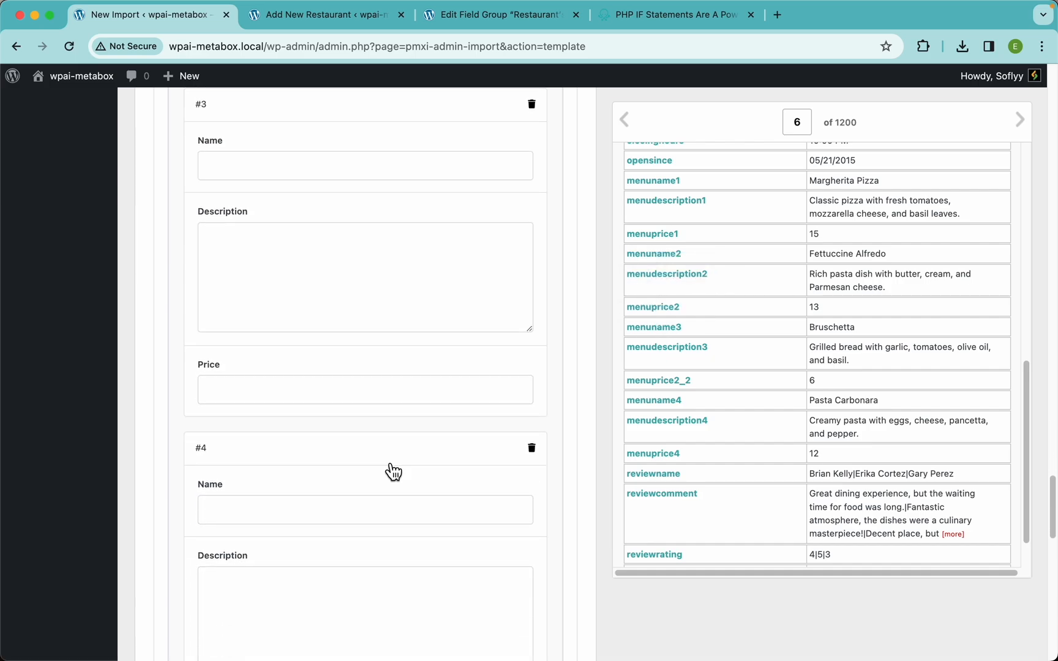
left_click_drag(668, 336, 443, 170)
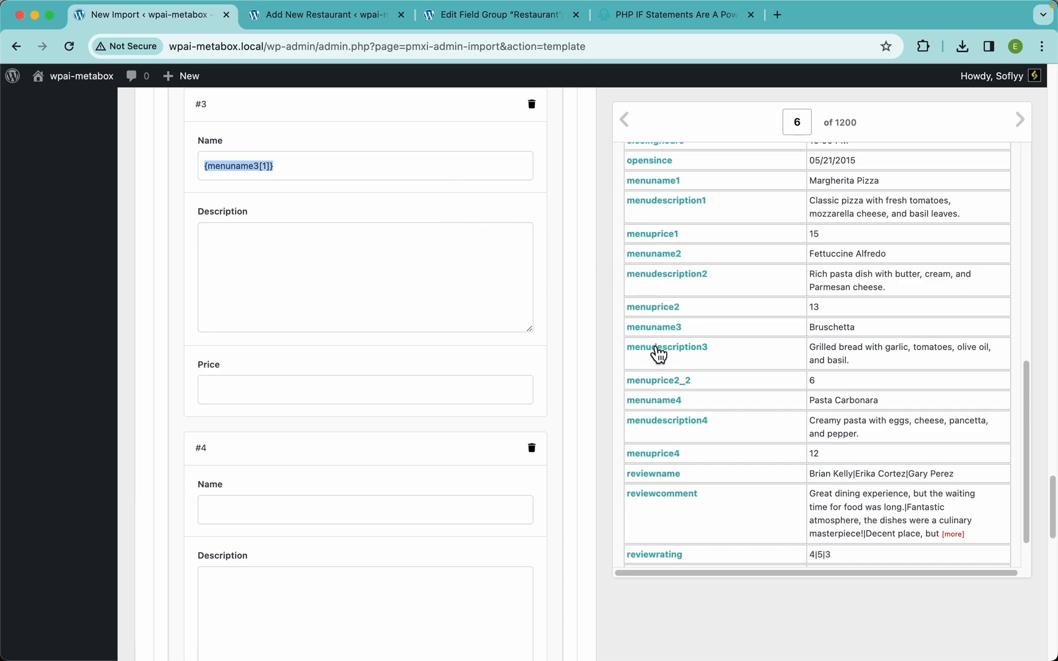
left_click_drag(652, 358, 441, 287)
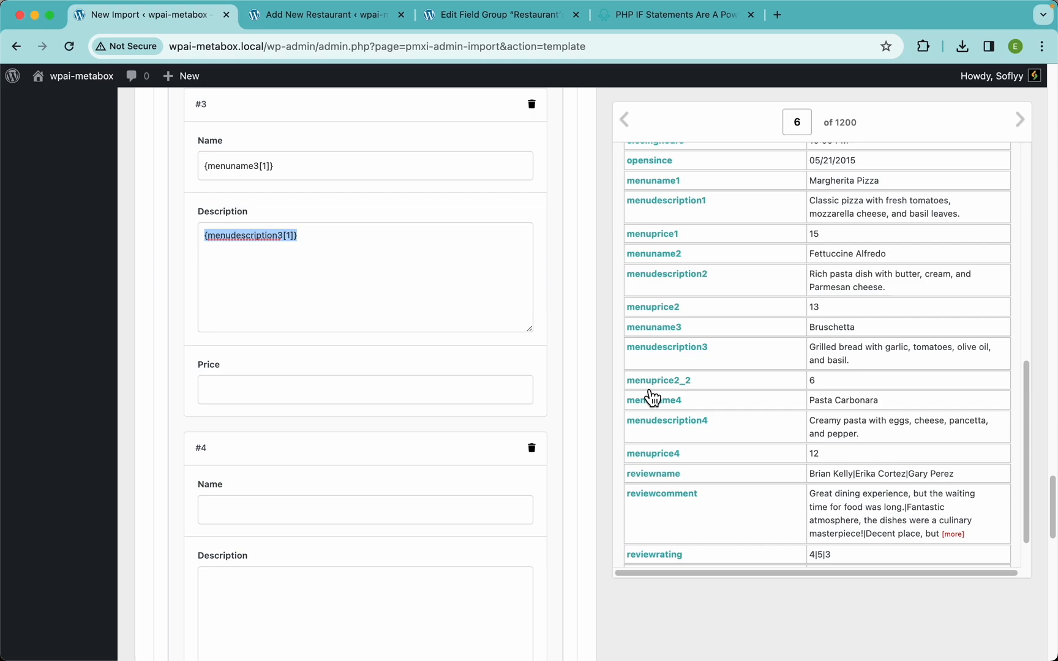
left_click_drag(650, 385, 492, 399)
Step: Map Recommended Dishes row #4 to {menuname4[1]} for Name, {menudescription4[1]} for Description and {menuprice4[1]} for Price, and review the rows
scroll(492, 399, "down", 10)
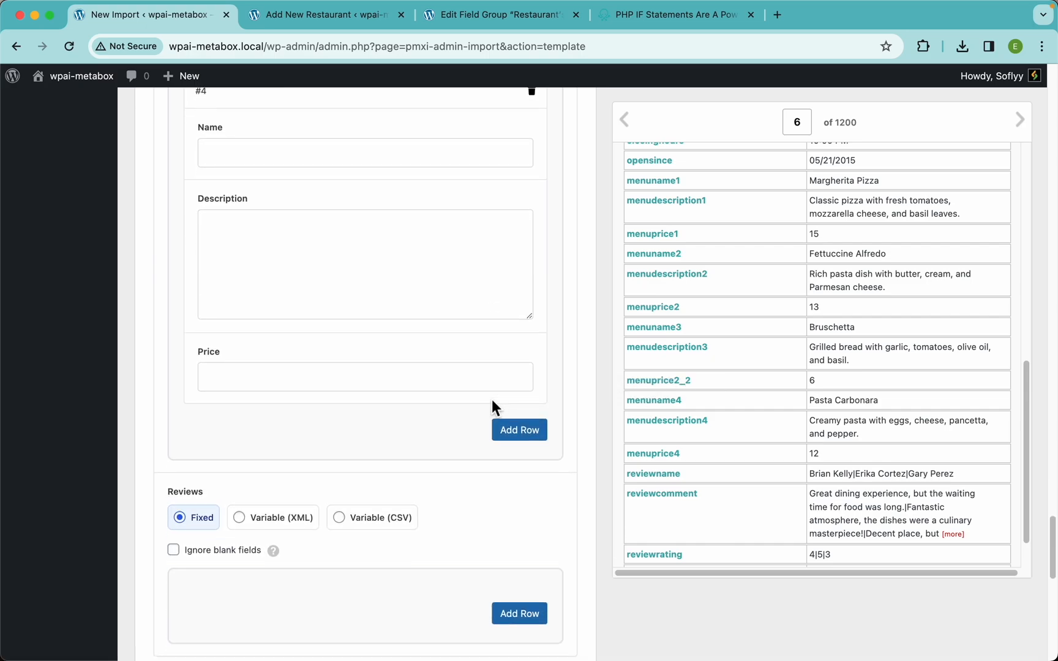
left_click_drag(668, 405, 421, 163)
left_click_drag(657, 428, 445, 290)
left_click_drag(655, 459, 401, 343)
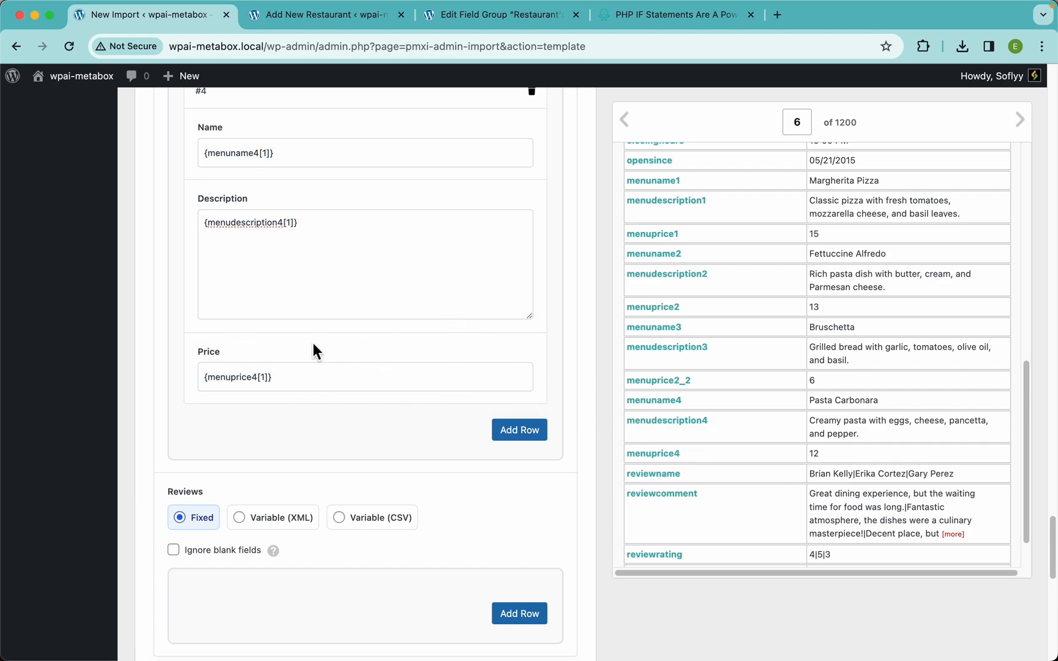
scroll(368, 336, "up", 15)
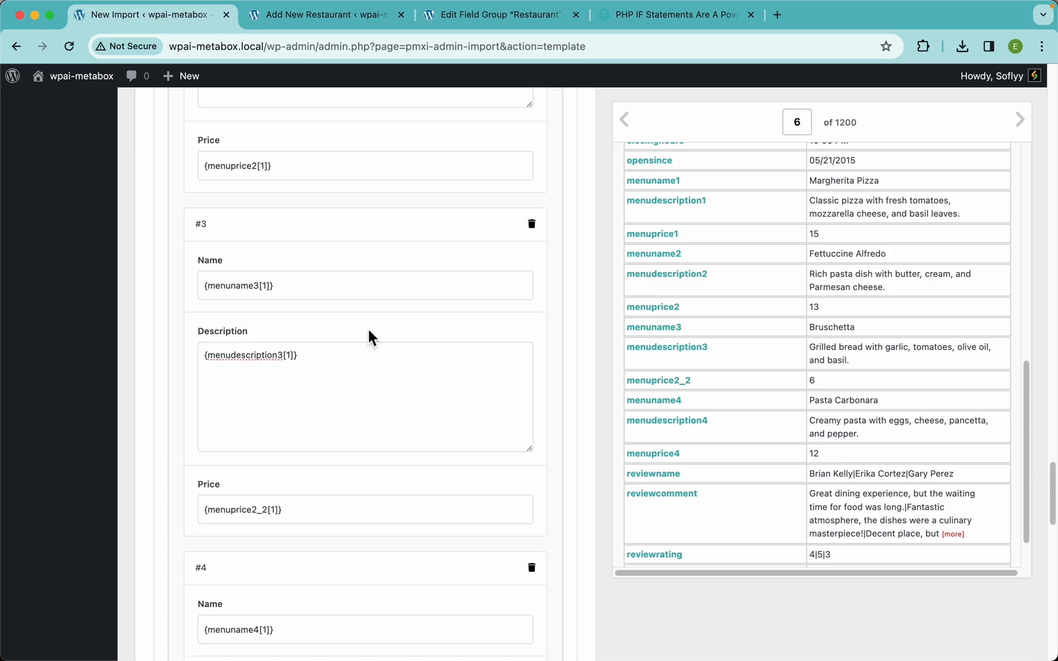
scroll(331, 416, "up", 7)
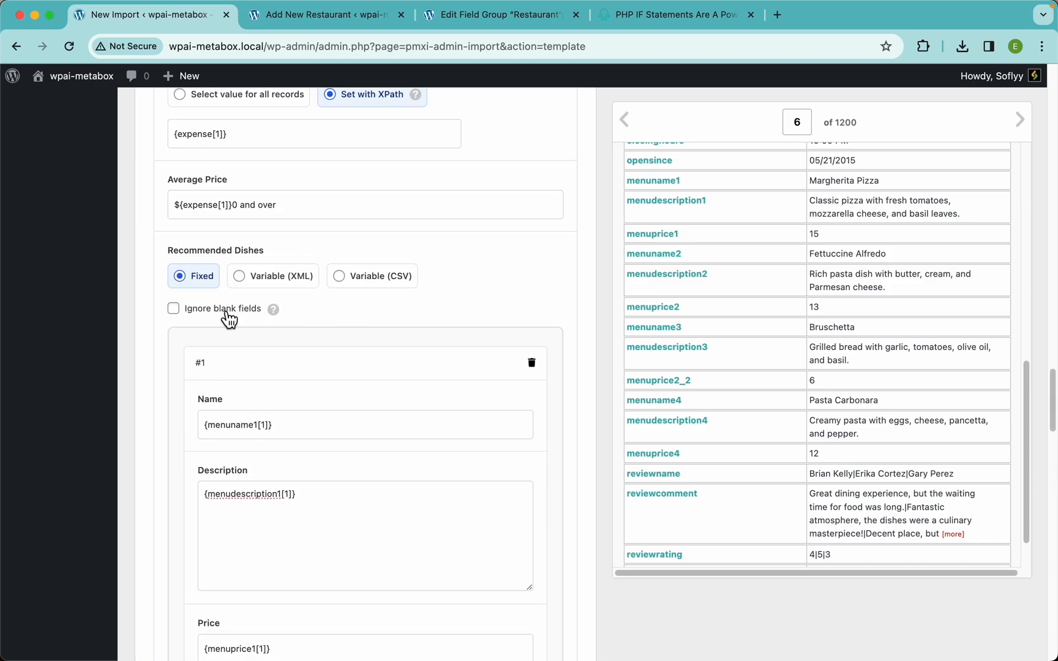
Step: Examine the multiple reviewer names in the reviewname element of record 6 and the separator character between them
scroll(373, 358, "down", 20)
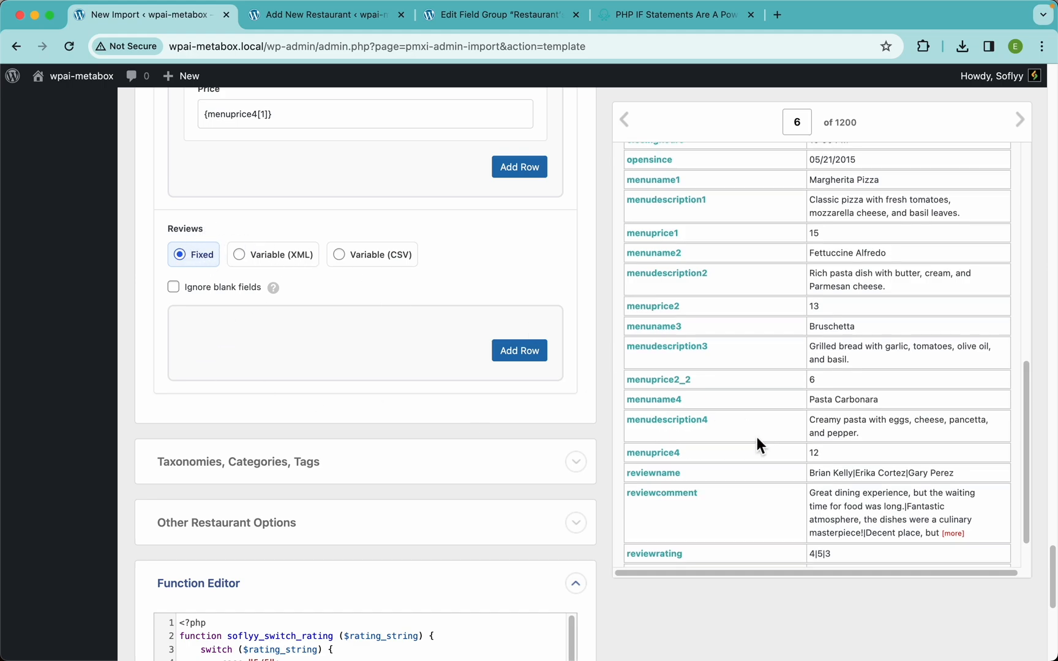
scroll(755, 434, "down", 2)
scroll(828, 483, "up", 5)
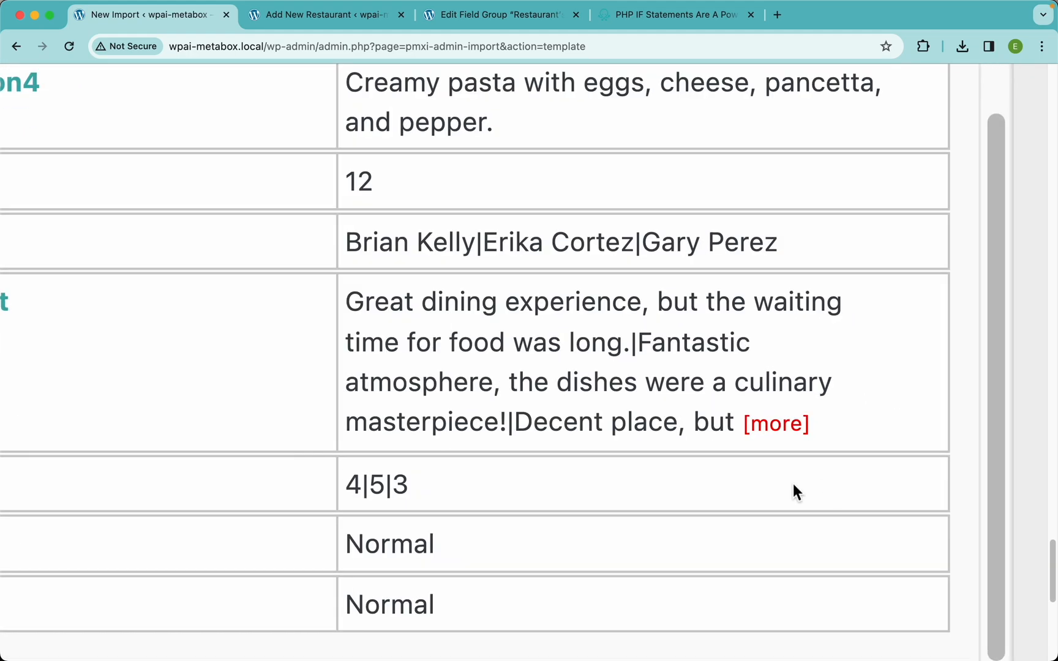
scroll(499, 472, "left", 2)
scroll(498, 471, "left", 3)
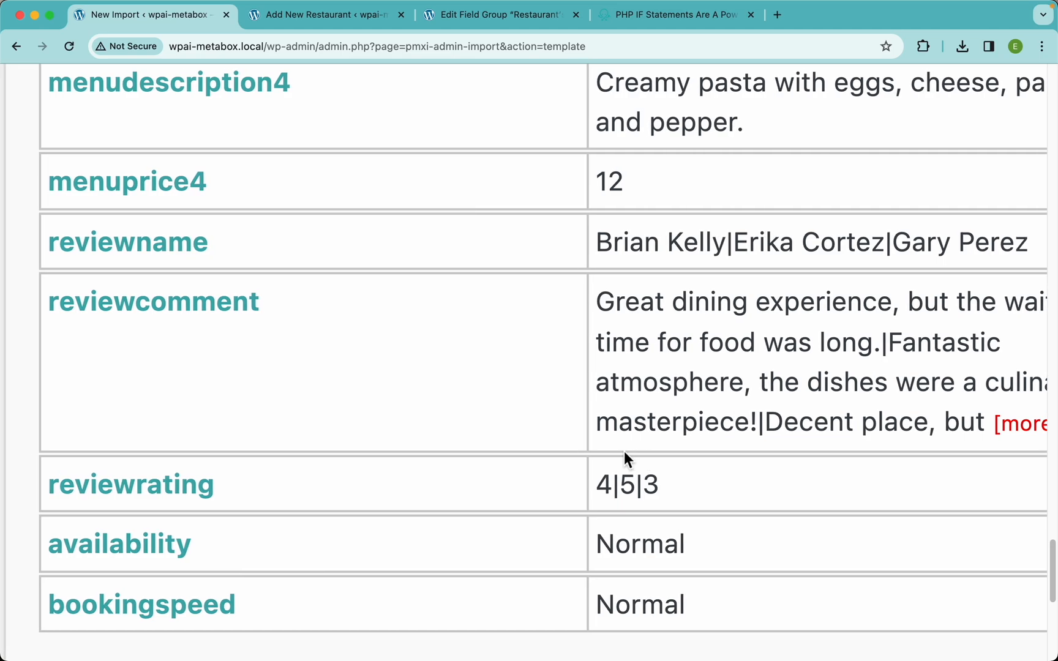
left_click_drag(721, 246, 605, 250)
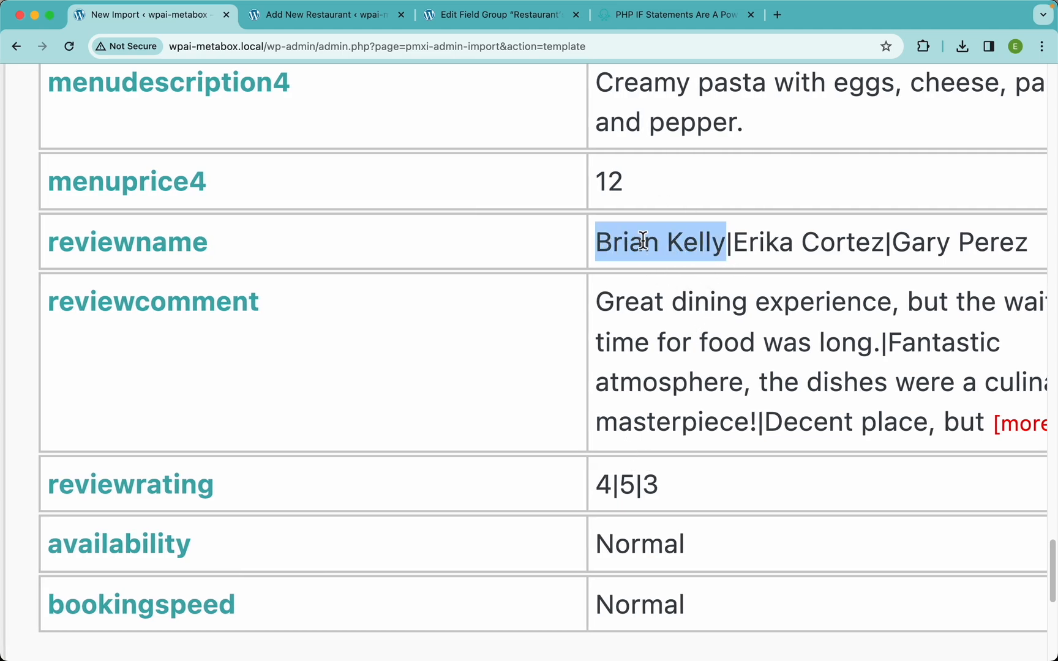
left_click_drag(740, 254, 886, 241)
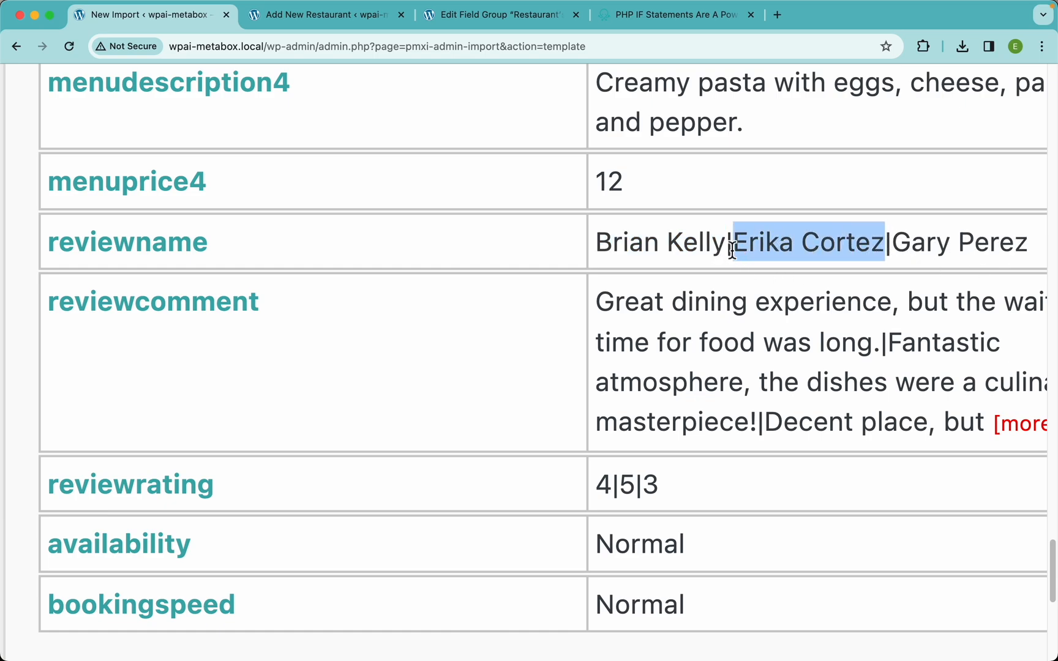
left_click_drag(736, 240, 728, 240)
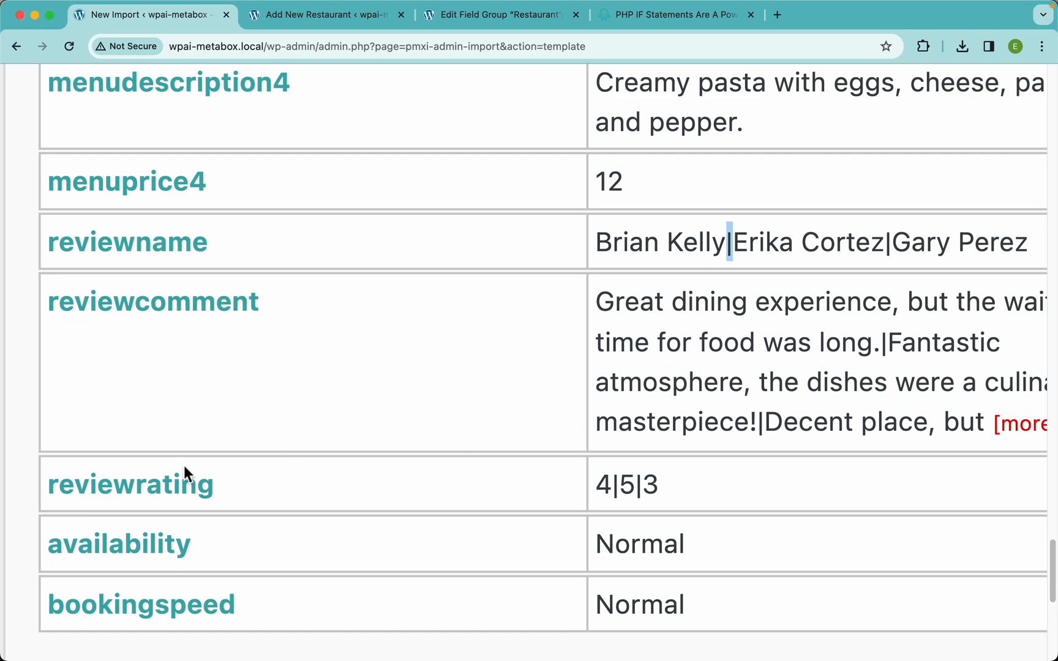
Step: Compare the first and second entries across reviewname, reviewcomment and reviewrating in record 6 to see how they pair up
left_click(708, 358)
left_click_drag(727, 251, 597, 253)
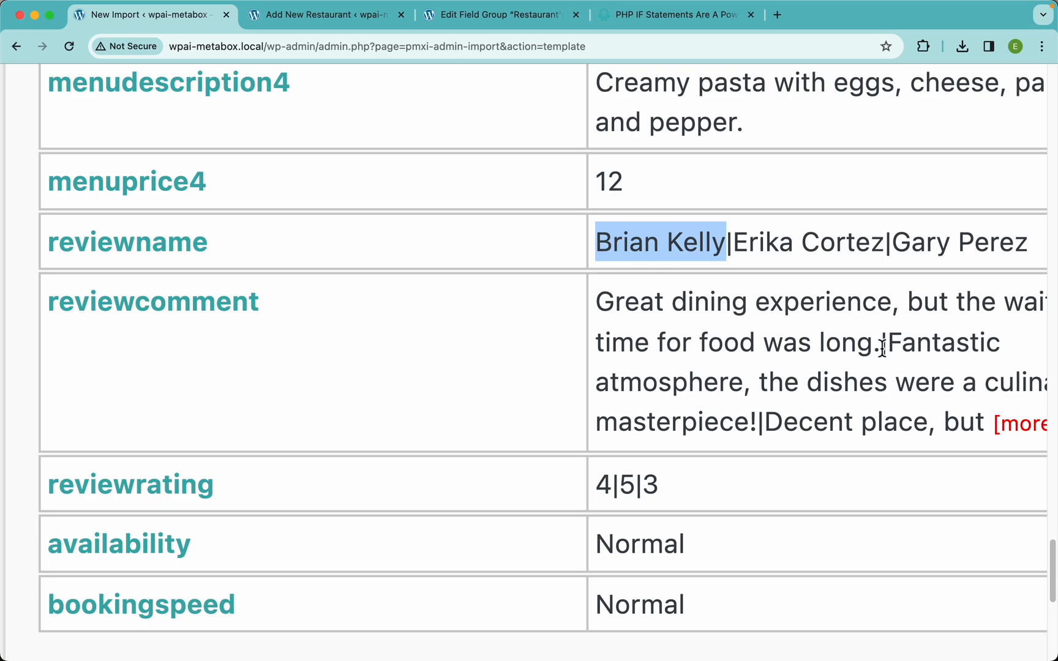
left_click_drag(882, 348, 611, 317)
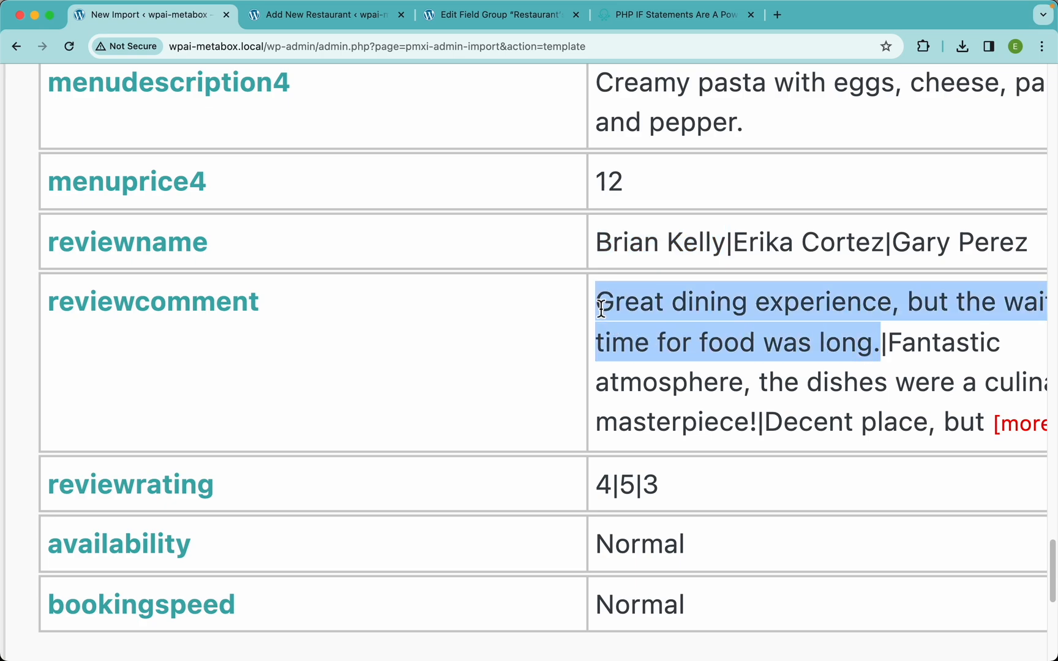
left_click_drag(612, 493, 605, 492)
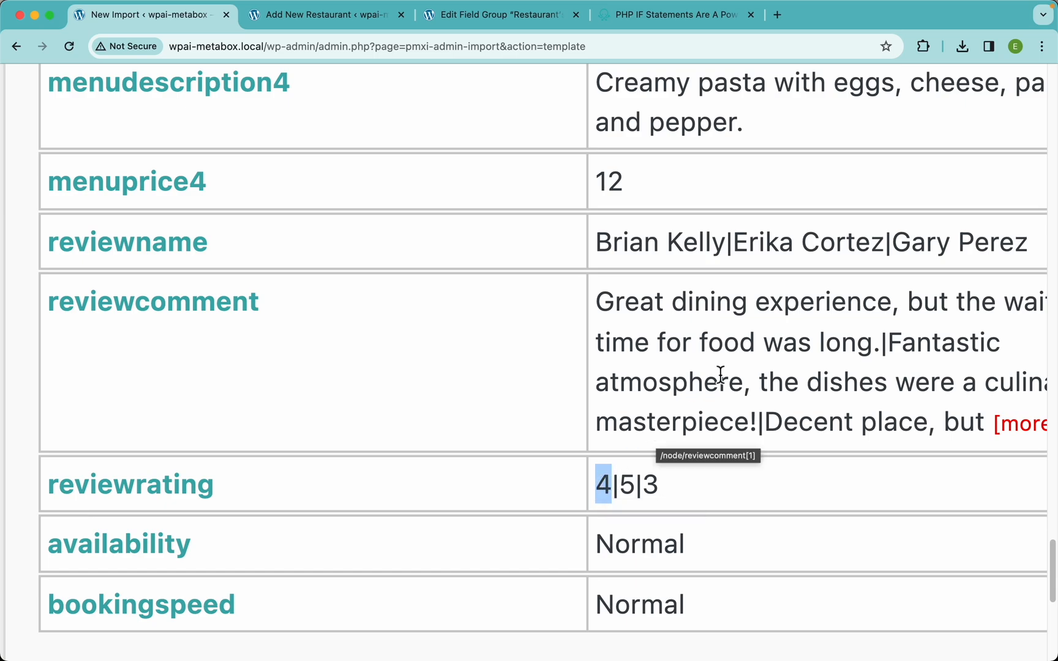
left_click_drag(885, 250, 746, 250)
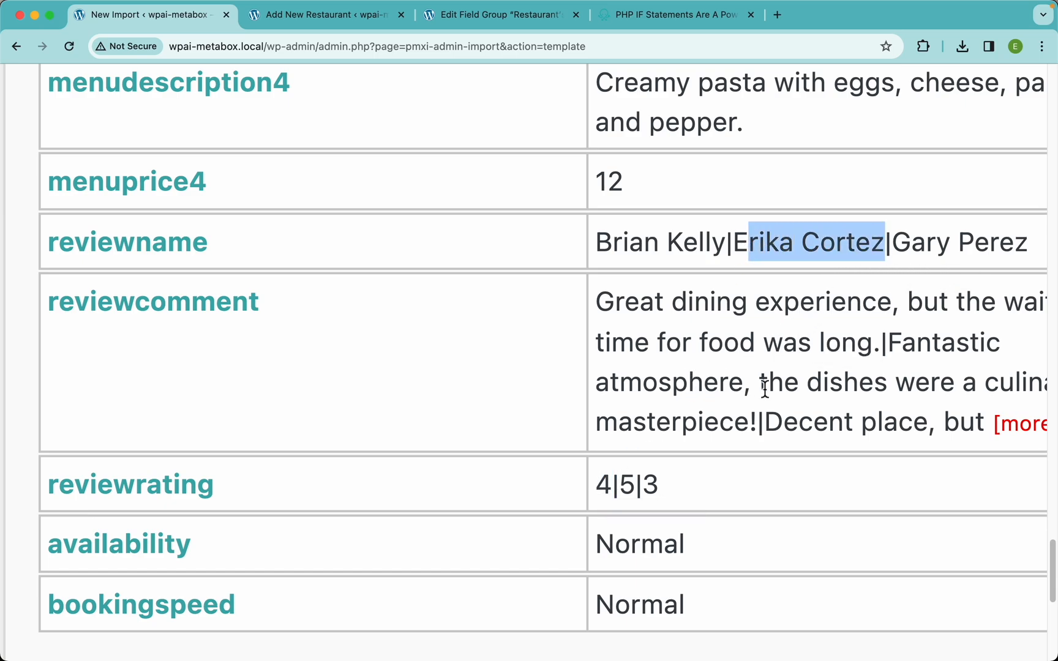
left_click(887, 349)
left_click_drag(886, 349, 761, 416)
double_click(626, 489)
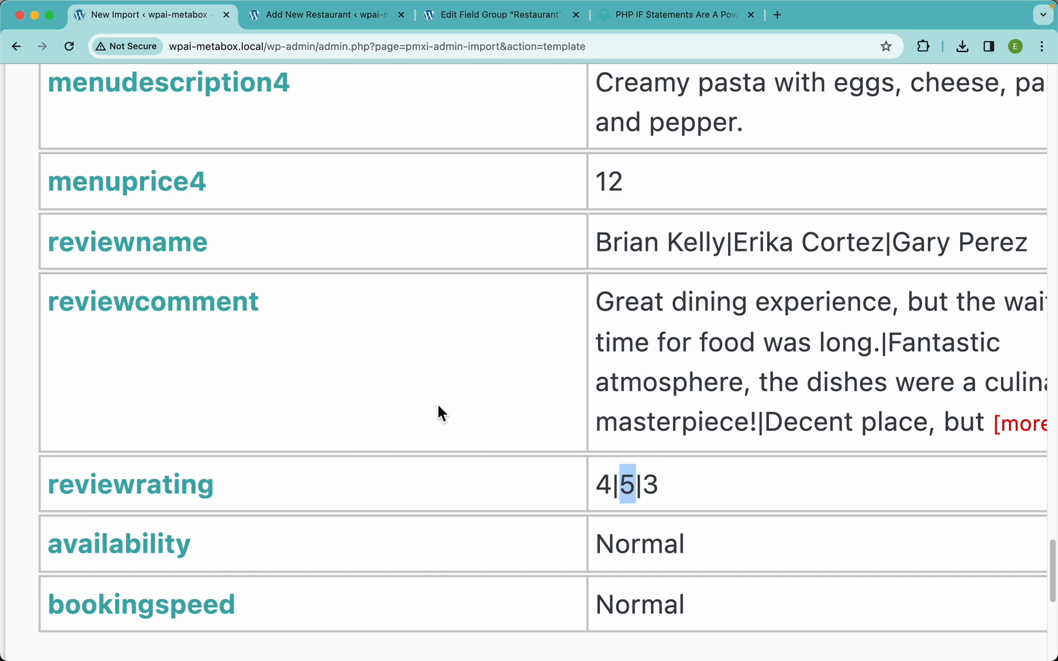
Step: Go back to record 1 in the data preview and examine how many entries its reviewname, reviewcomment and reviewrating elements hold
scroll(438, 398, "down", 5)
scroll(455, 324, "up", 9)
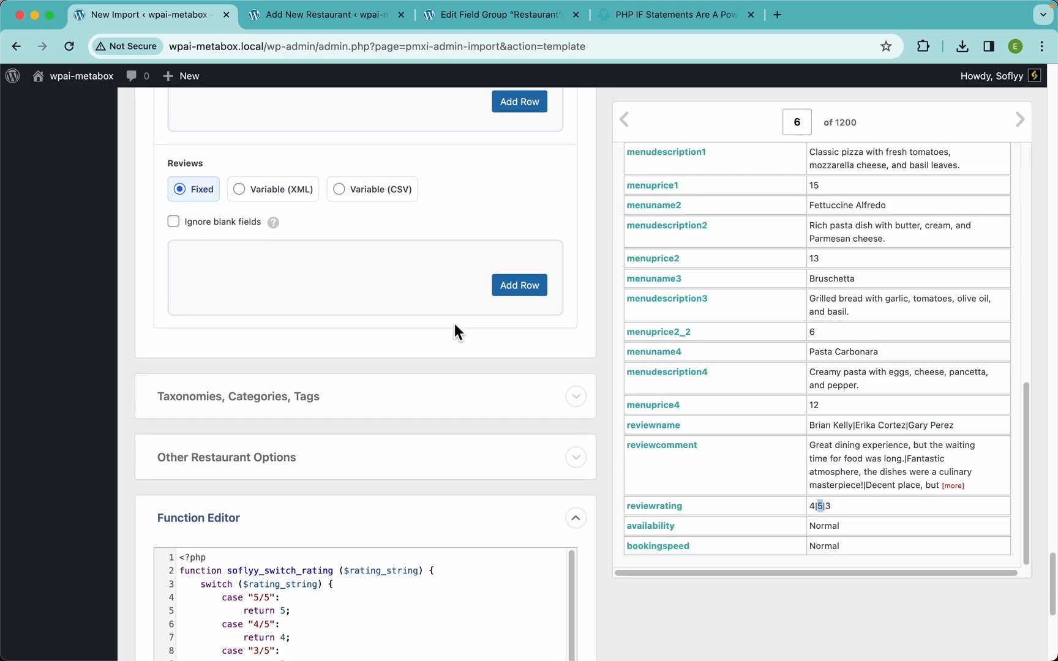
scroll(454, 325, "up", 15)
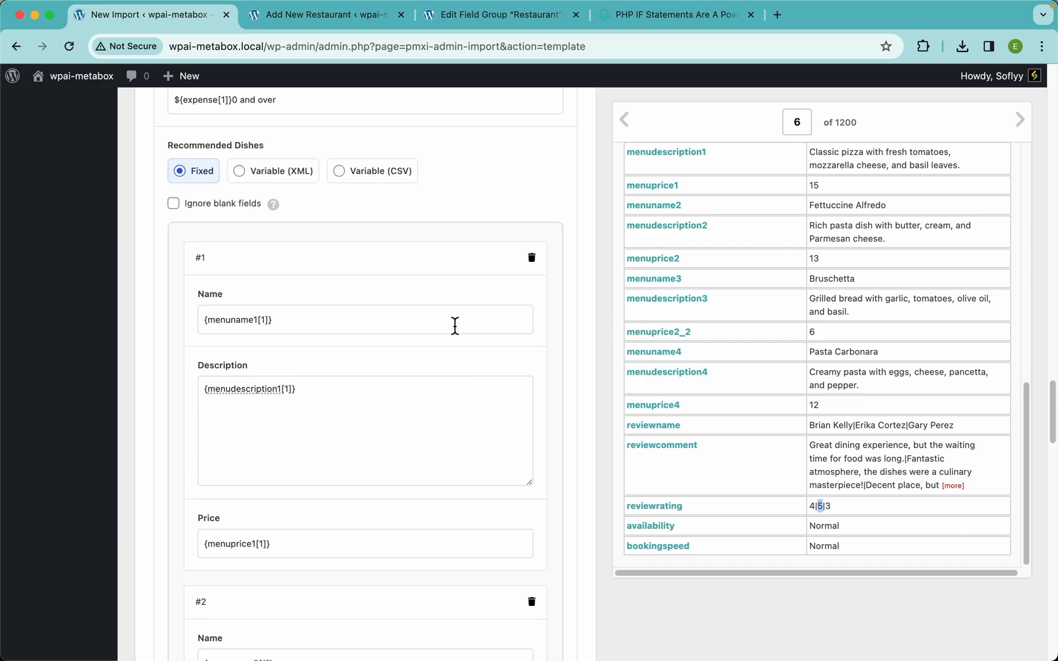
scroll(455, 325, "down", 2)
left_click(839, 475)
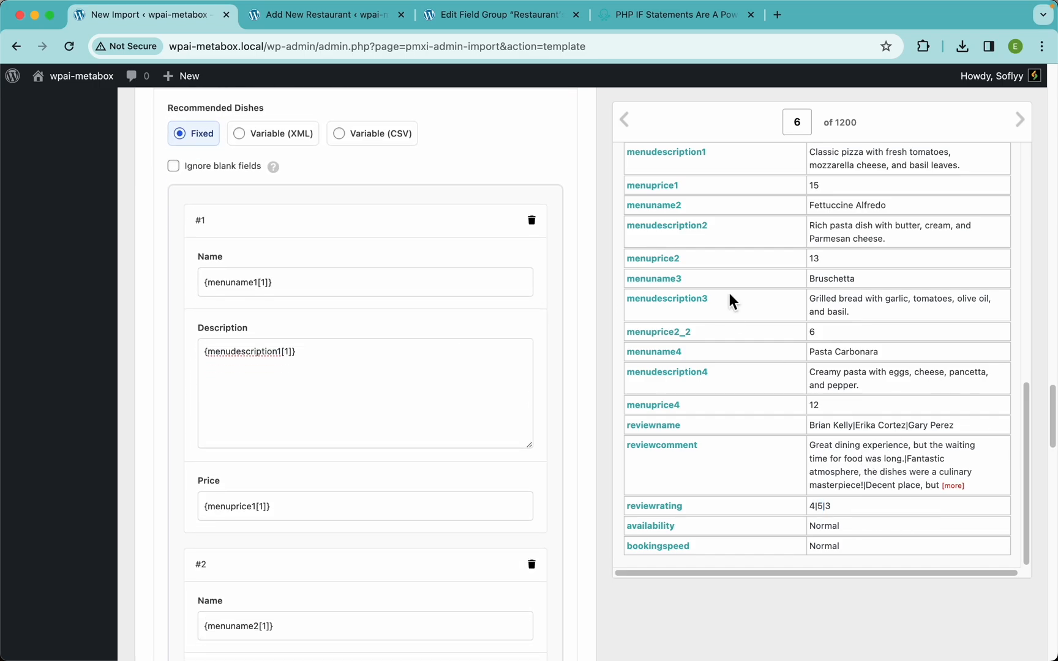
left_click(640, 136)
left_click(640, 136)
left_click(640, 136)
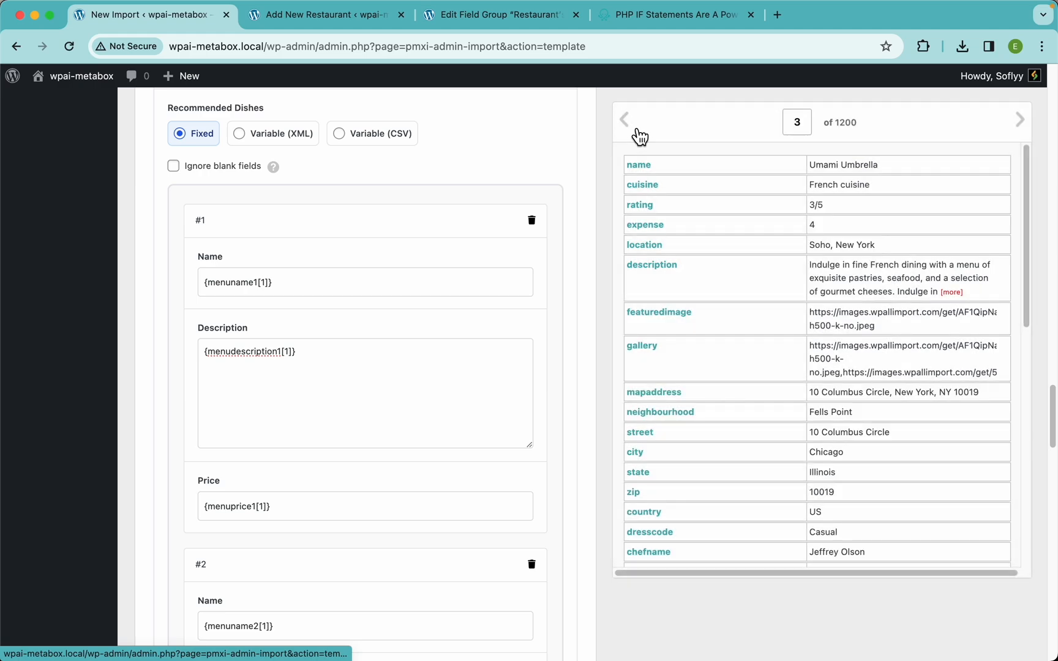
left_click(640, 136)
left_click(637, 130)
scroll(842, 373, "down", 10)
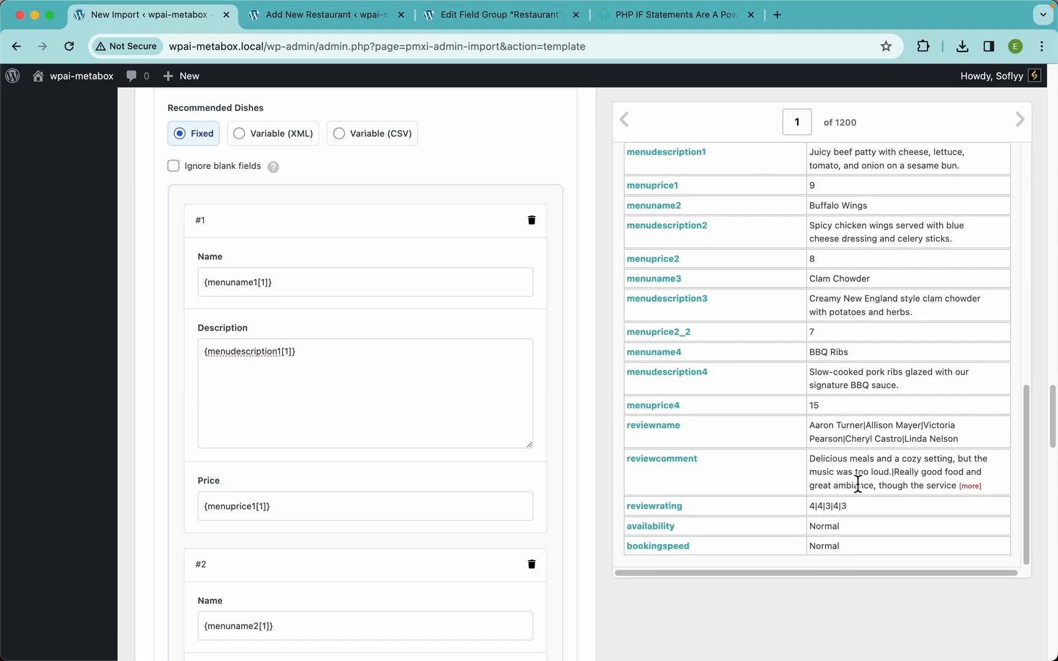
scroll(857, 483, "up", 5)
scroll(509, 429, "left", 5)
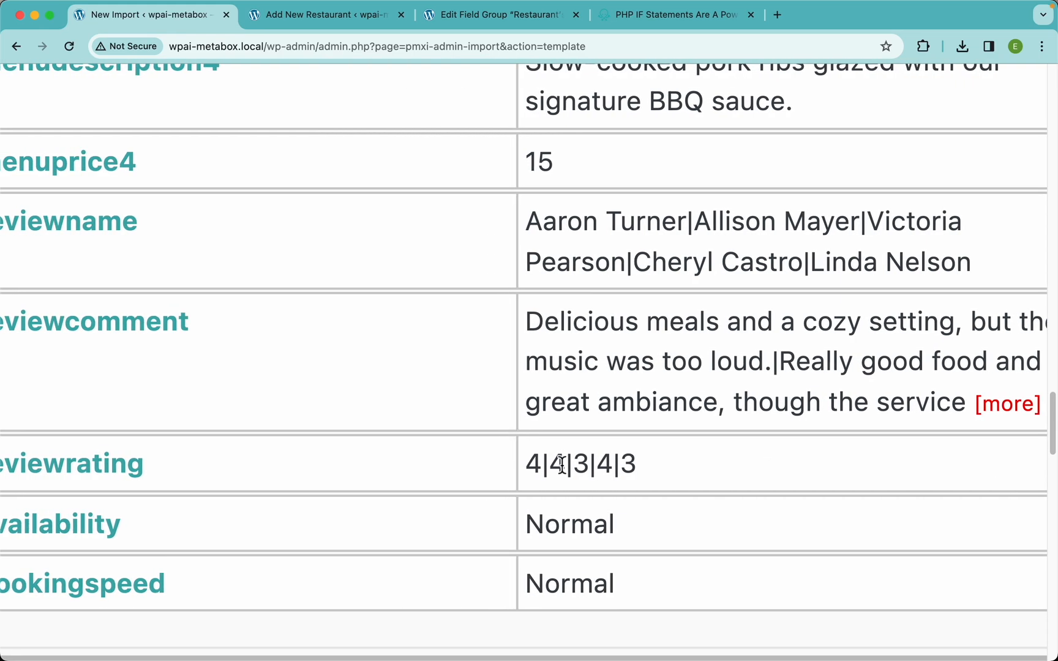
left_click_drag(590, 472, 542, 473)
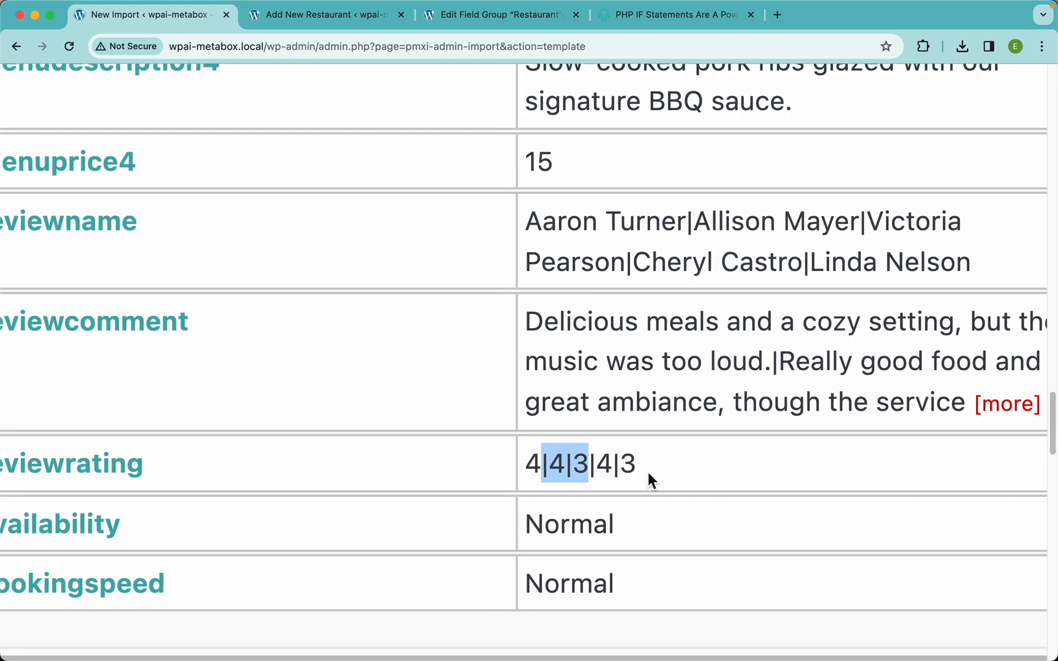
left_click(662, 465)
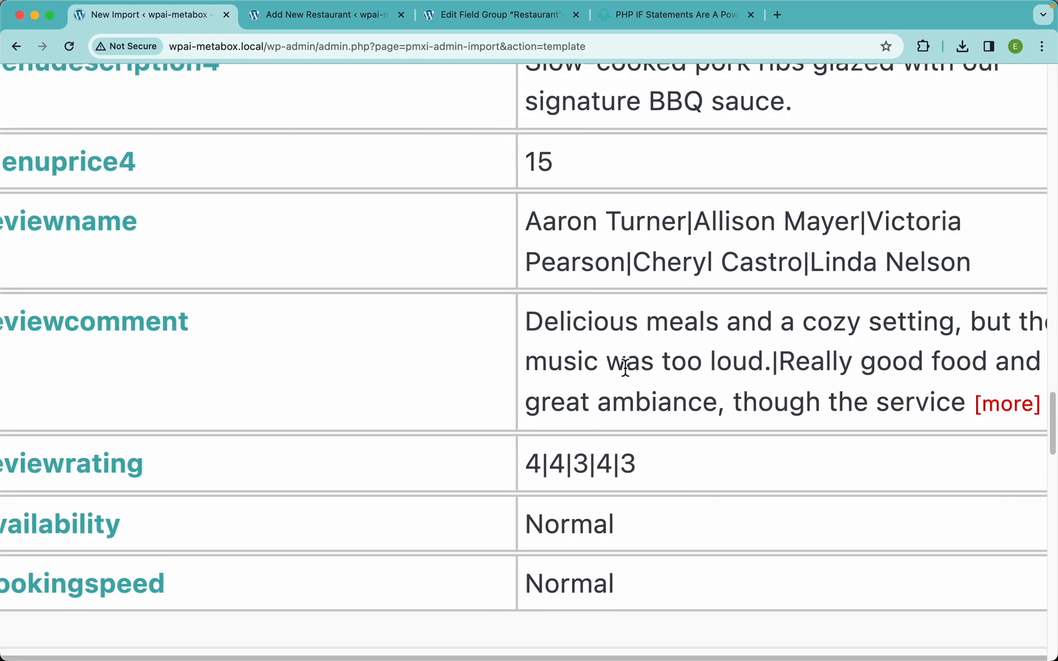
scroll(620, 366, "down", 5)
scroll(827, 239, "up", 3)
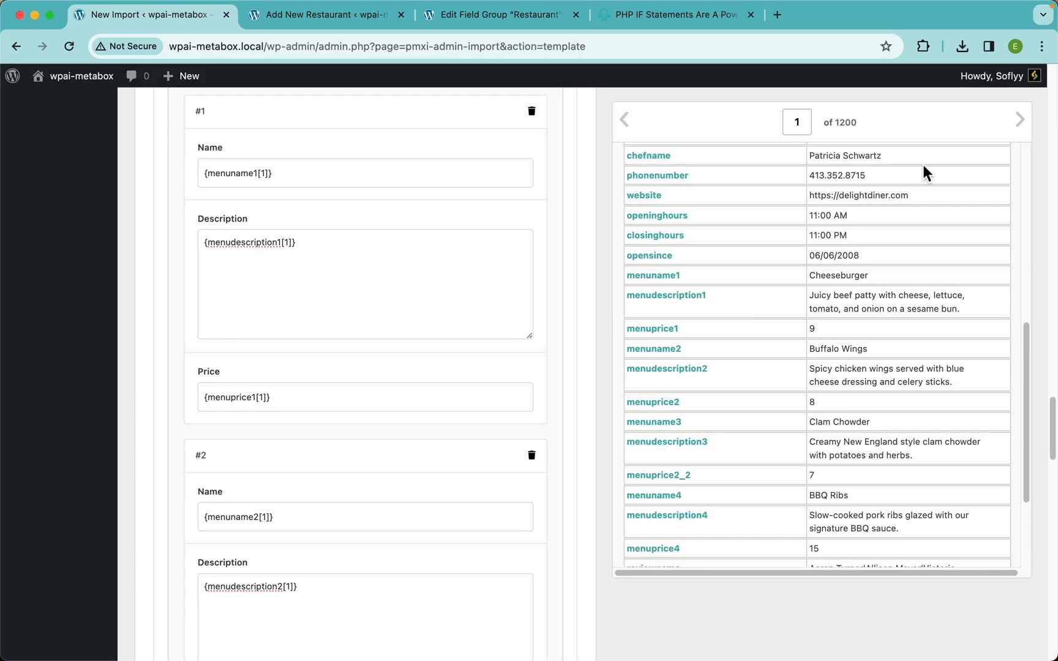
Step: Advance the data preview to record 2 and examine the entries in its reviewcomment and reviewrating elements
left_click(1020, 120)
scroll(873, 313, "down", 5)
scroll(874, 313, "down", 5)
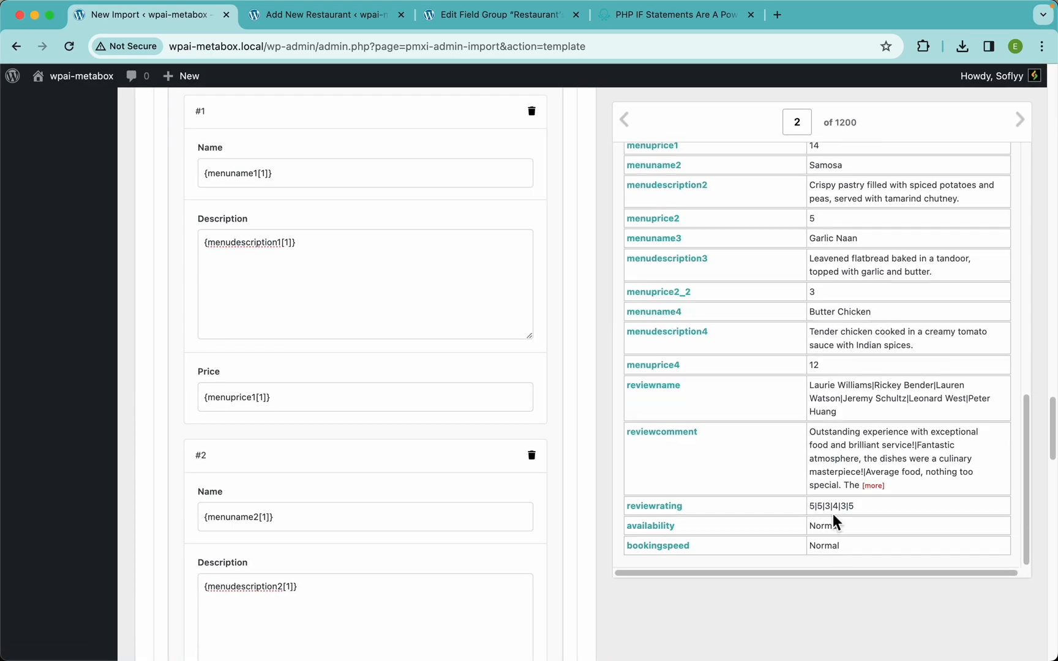
scroll(832, 513, "up", 10)
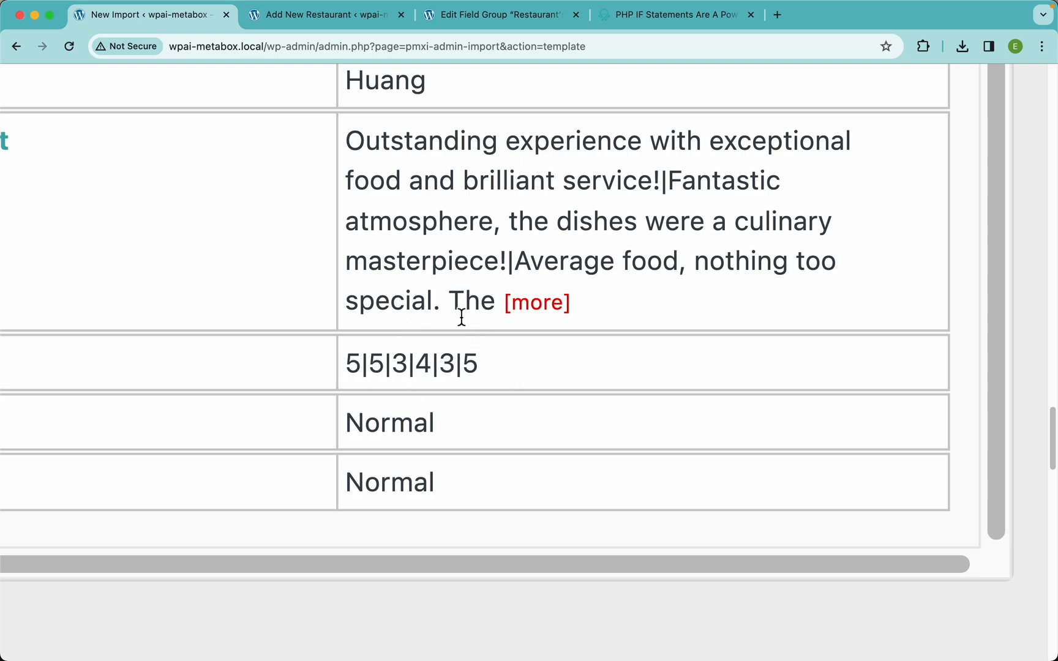
scroll(461, 319, "down", 5)
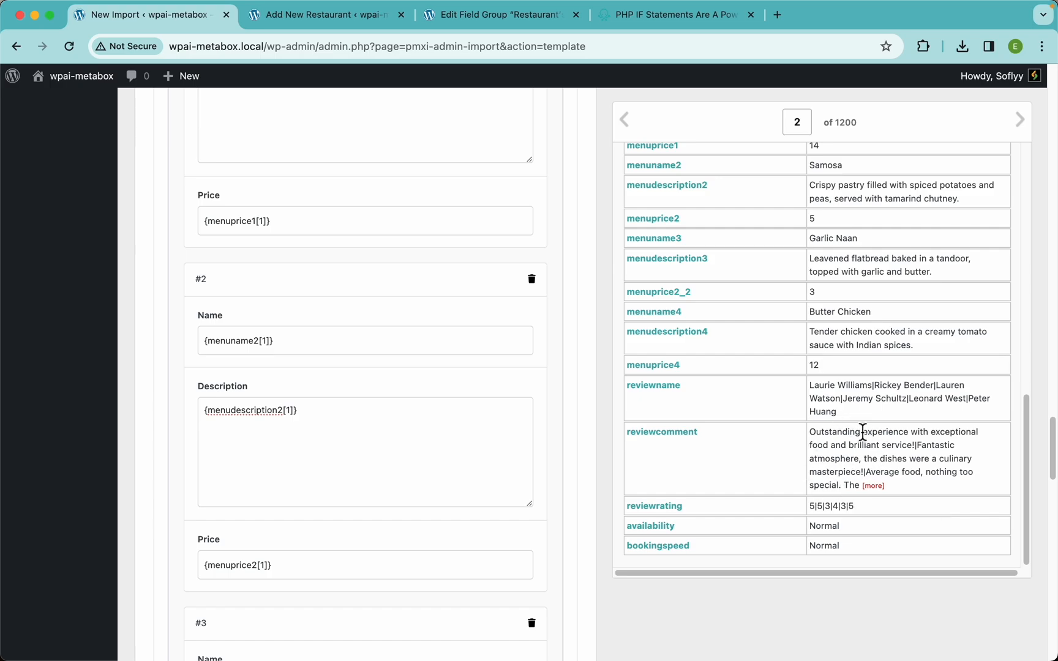
Step: Switch the Reviews group to Variable (CSV) mode and check that its separator character is |
scroll(276, 408, "down", 3)
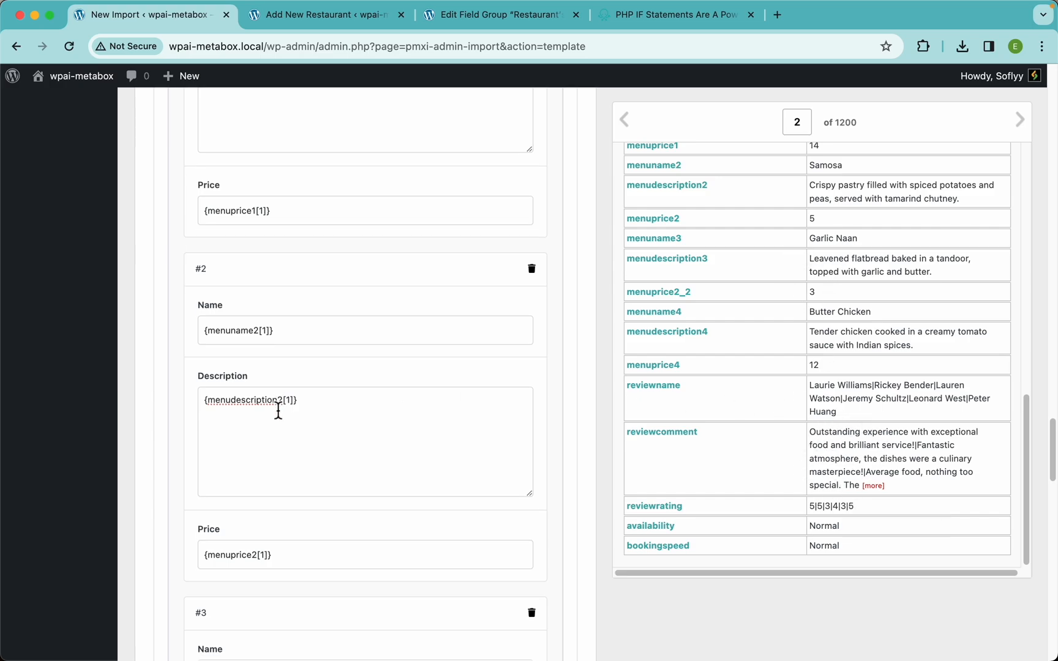
scroll(279, 416, "down", 15)
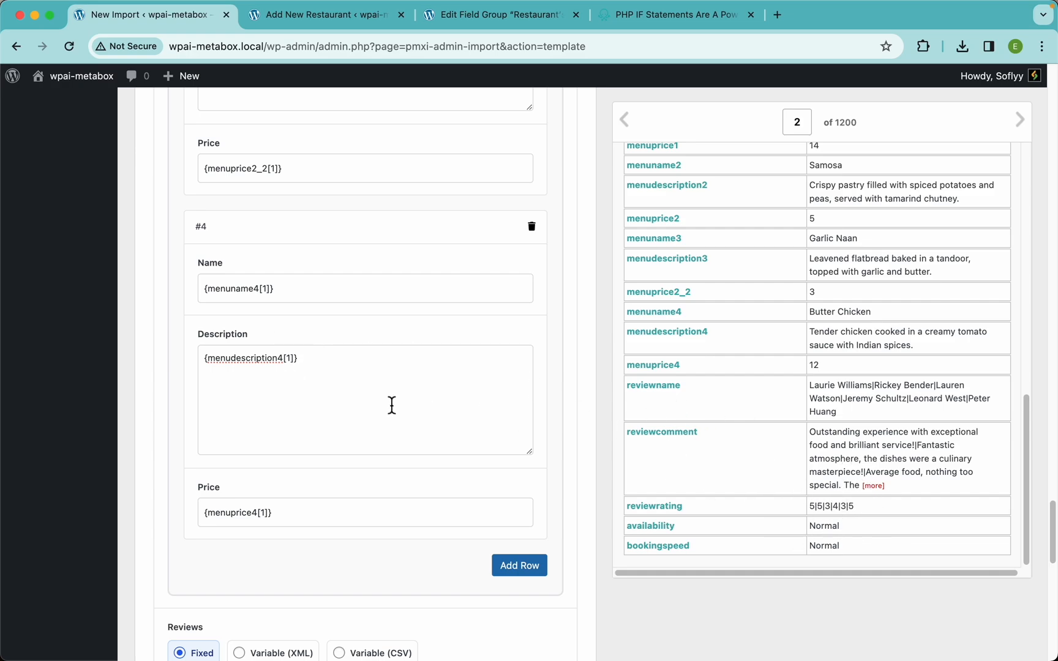
scroll(332, 355, "up", 15)
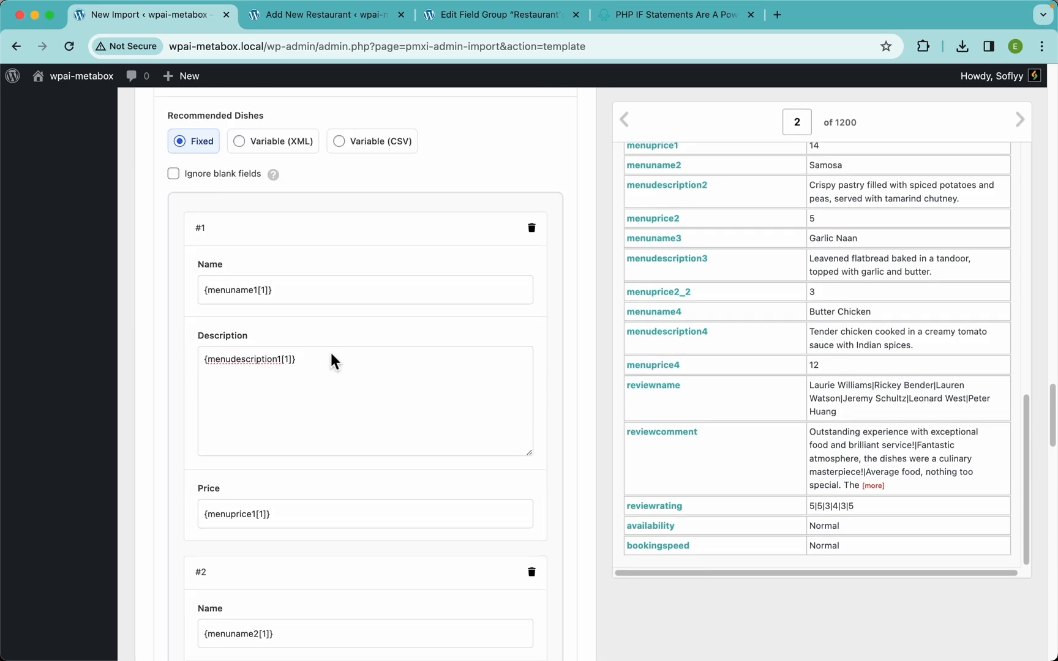
scroll(331, 362, "down", 1)
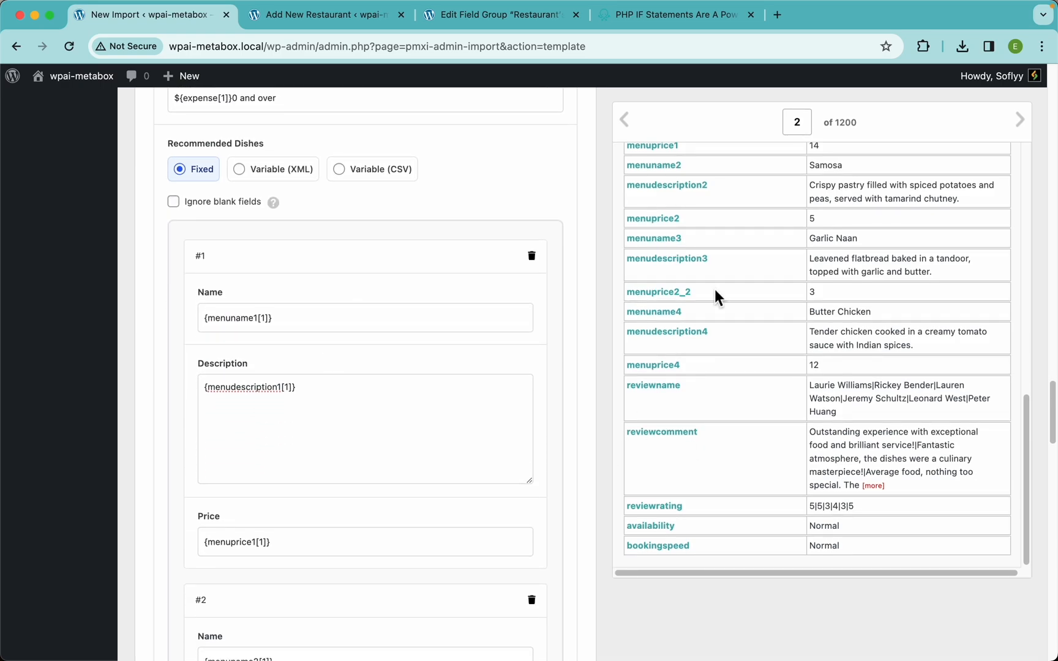
scroll(360, 418, "down", 20)
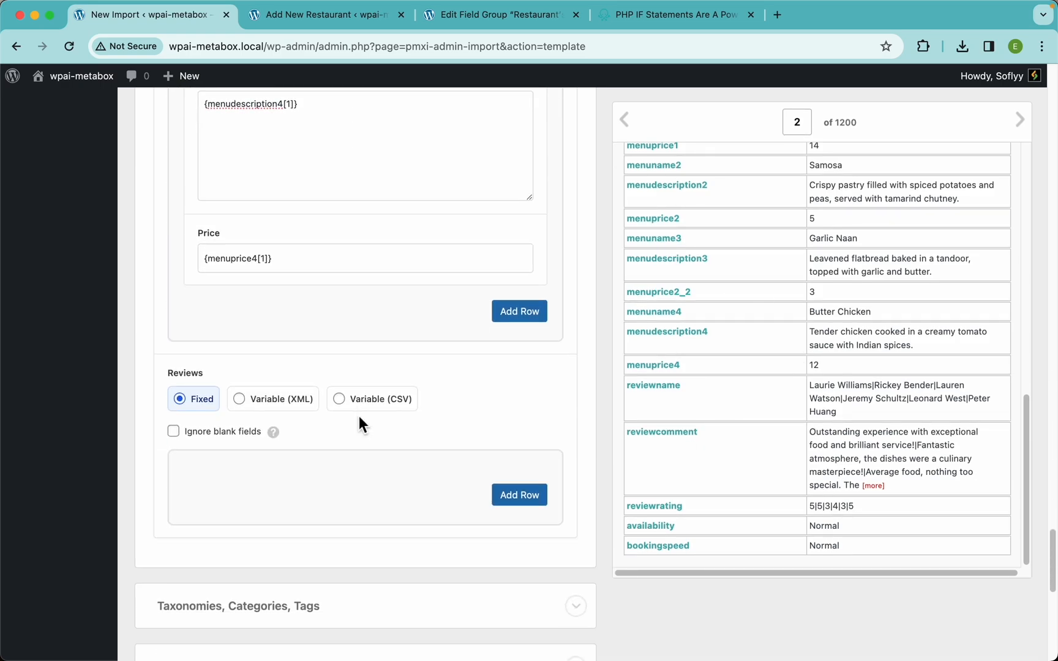
left_click(376, 251)
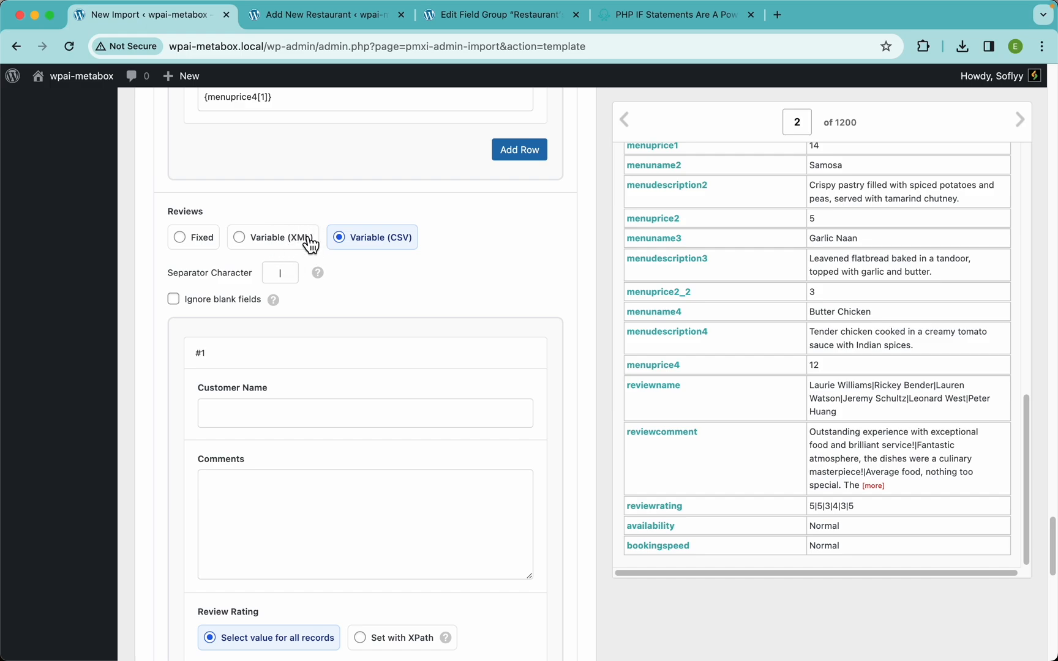
left_click(300, 242)
left_click(378, 250)
scroll(382, 262, "down", 3)
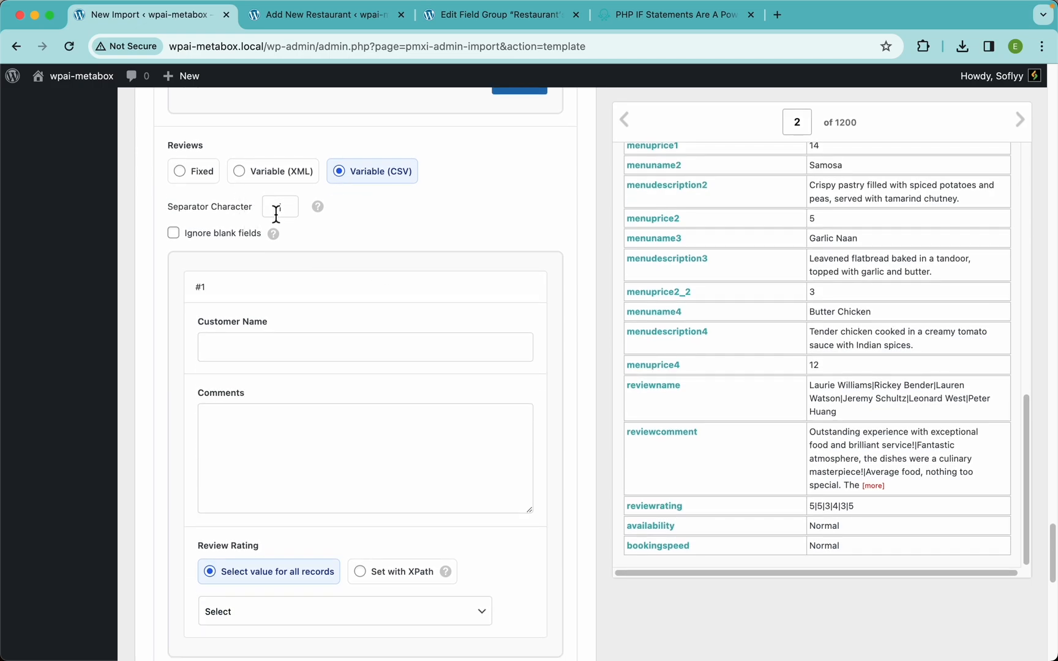
left_click(290, 215)
scroll(506, 451, "down", 5)
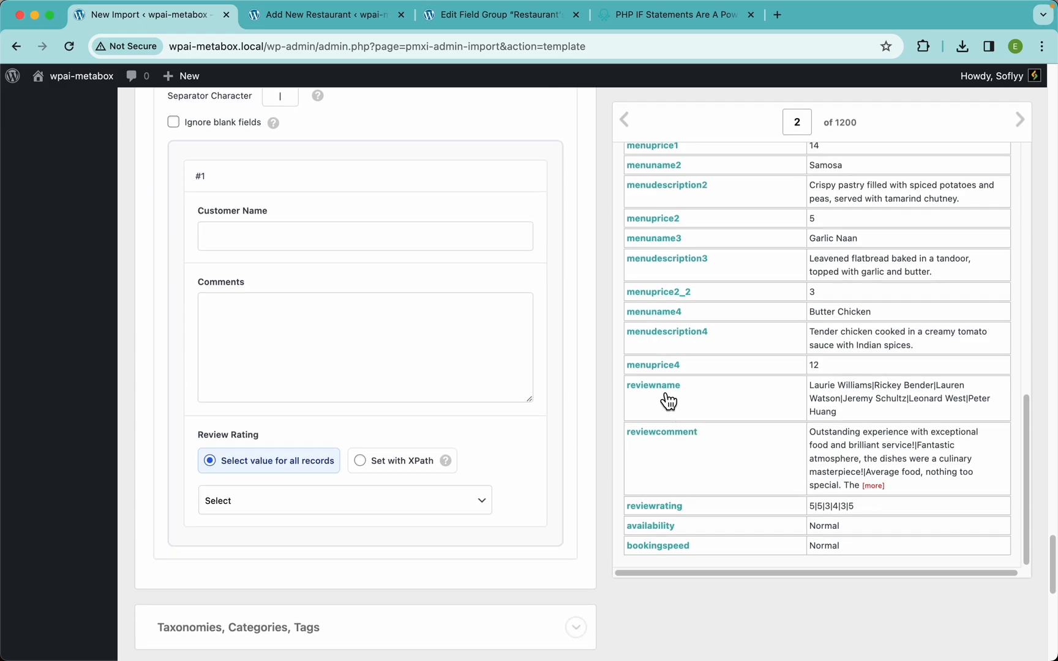
Step: Map Reviews row #1 to {reviewname[1]} for Customer Name, {reviewcomment[1]} for Comments and, set with XPath, {reviewrating[1]} for Review Rating
left_click_drag(668, 401, 361, 243)
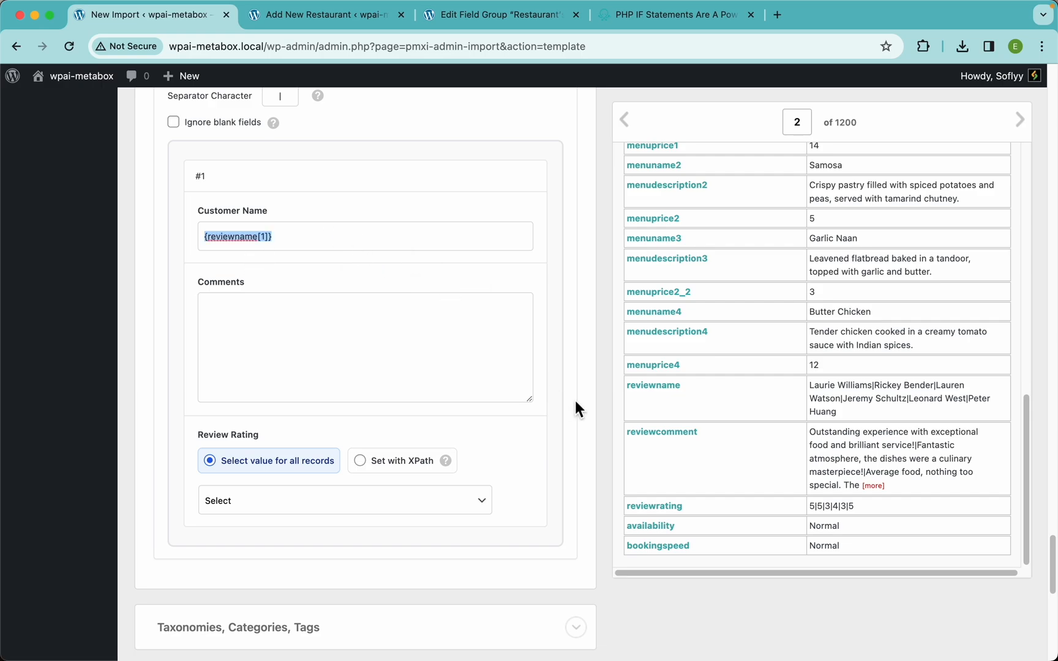
left_click_drag(659, 436, 363, 356)
left_click(274, 501)
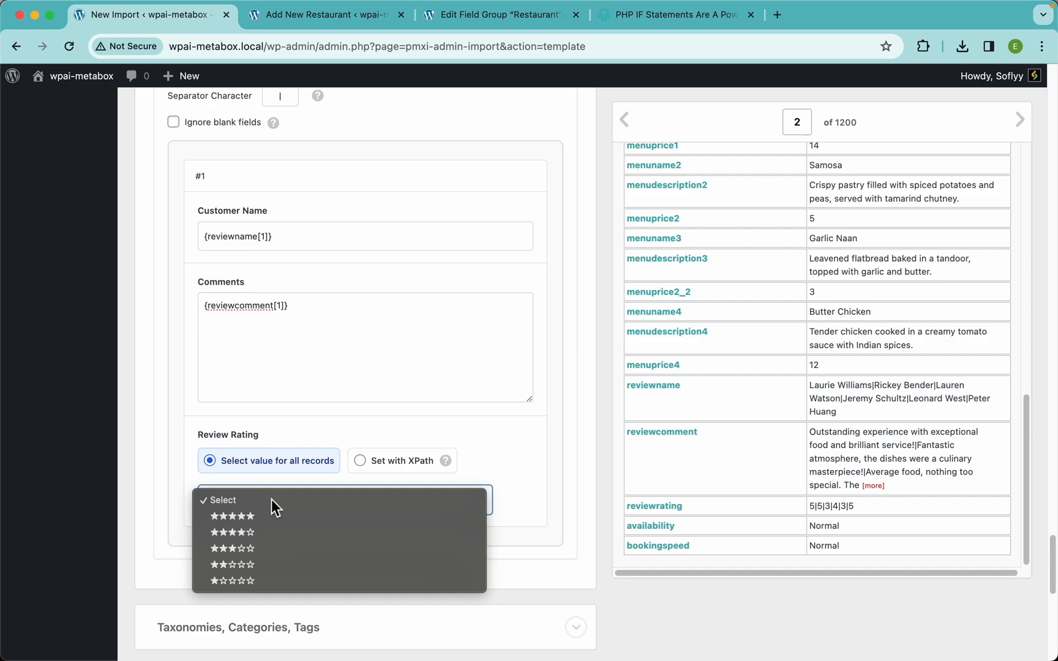
left_click(404, 466)
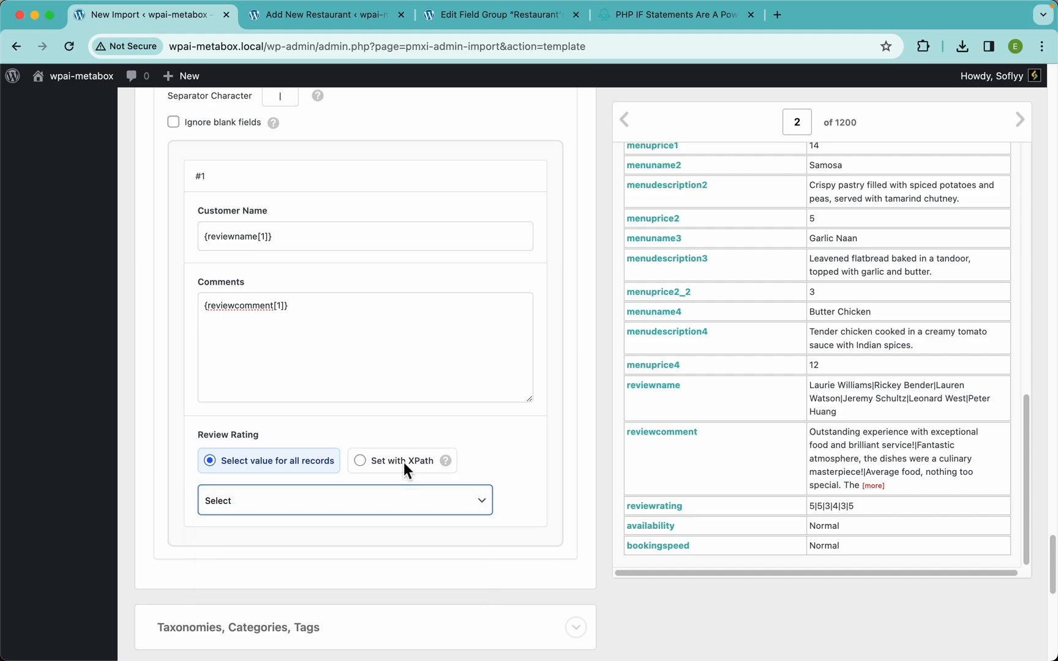
left_click(403, 465)
left_click_drag(656, 510, 442, 501)
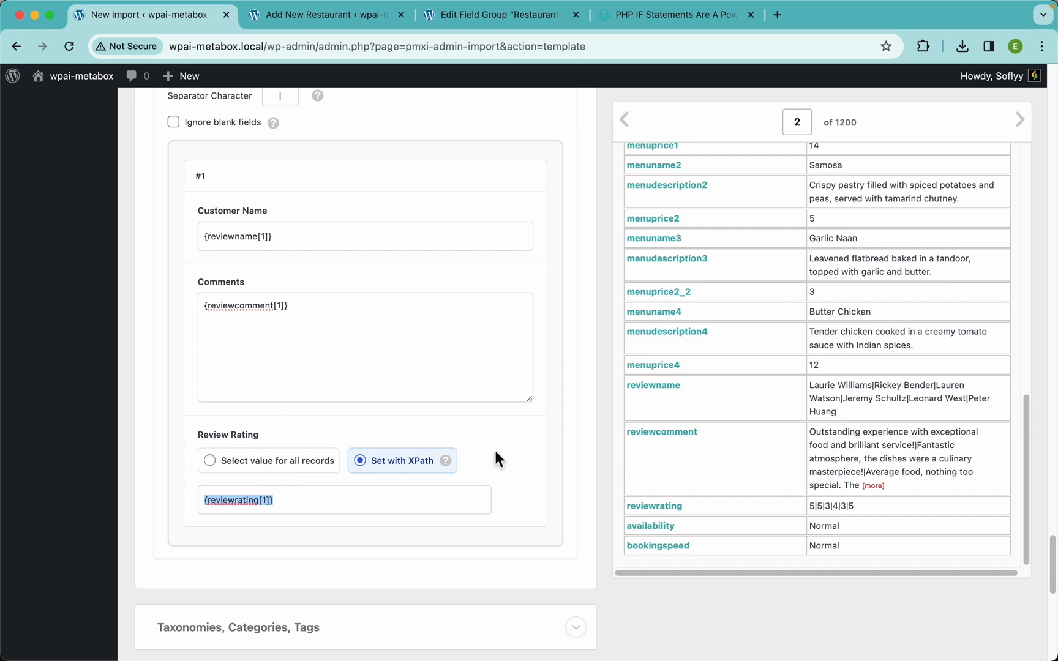
Step: Turn on Ignore blank fields for both the Reviews and the Recommended Dishes groups
scroll(170, 317, "up", 4)
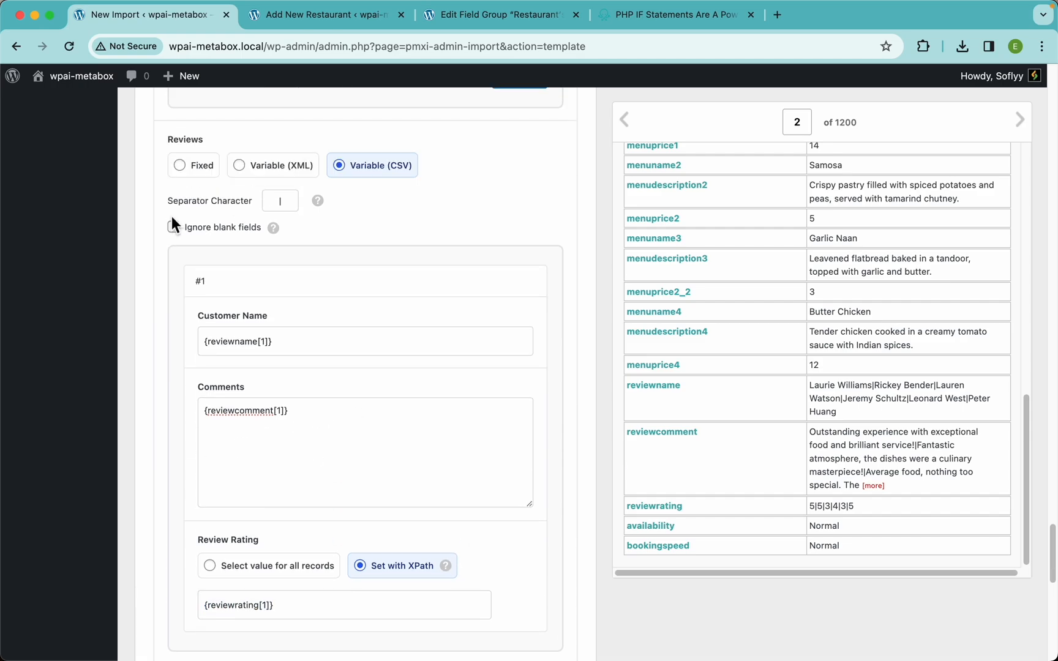
left_click(175, 230)
scroll(347, 324, "up", 15)
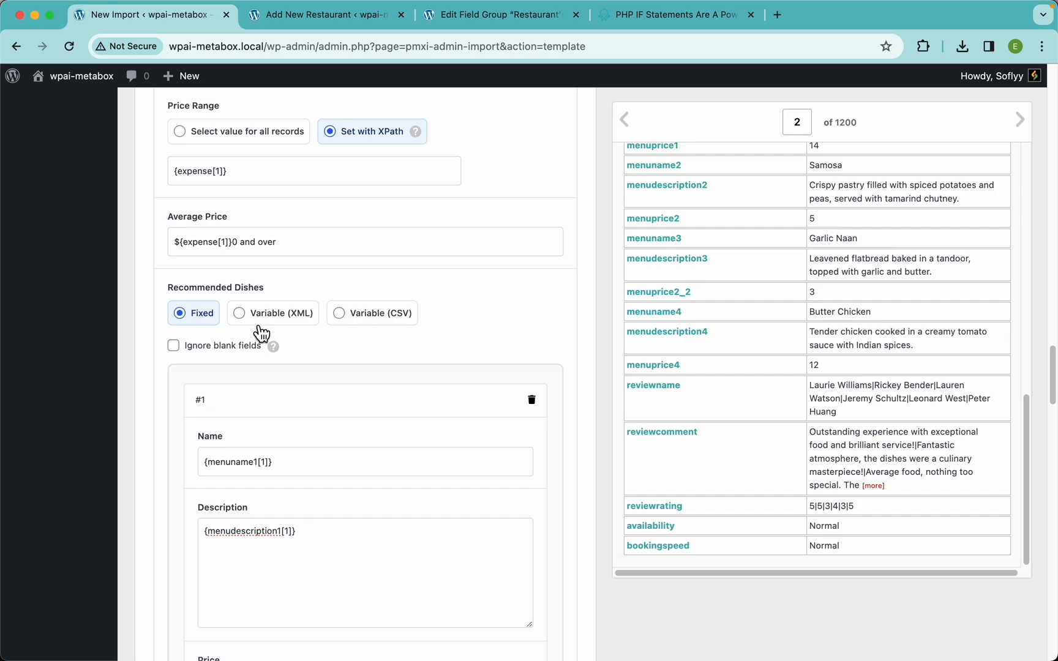
scroll(345, 398, "down", 15)
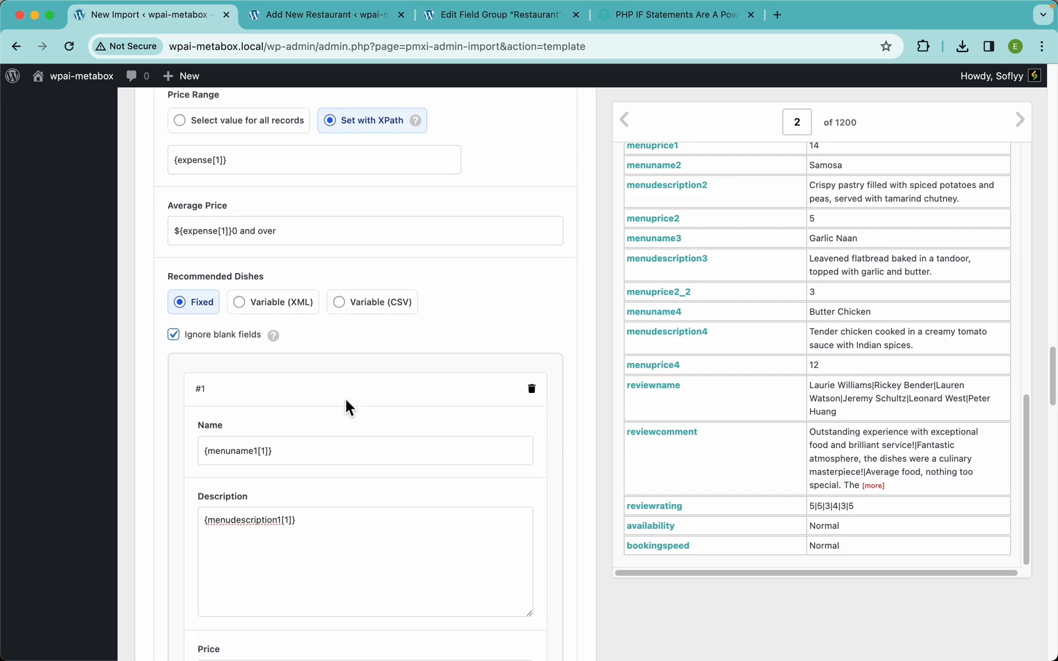
scroll(345, 404, "down", 10)
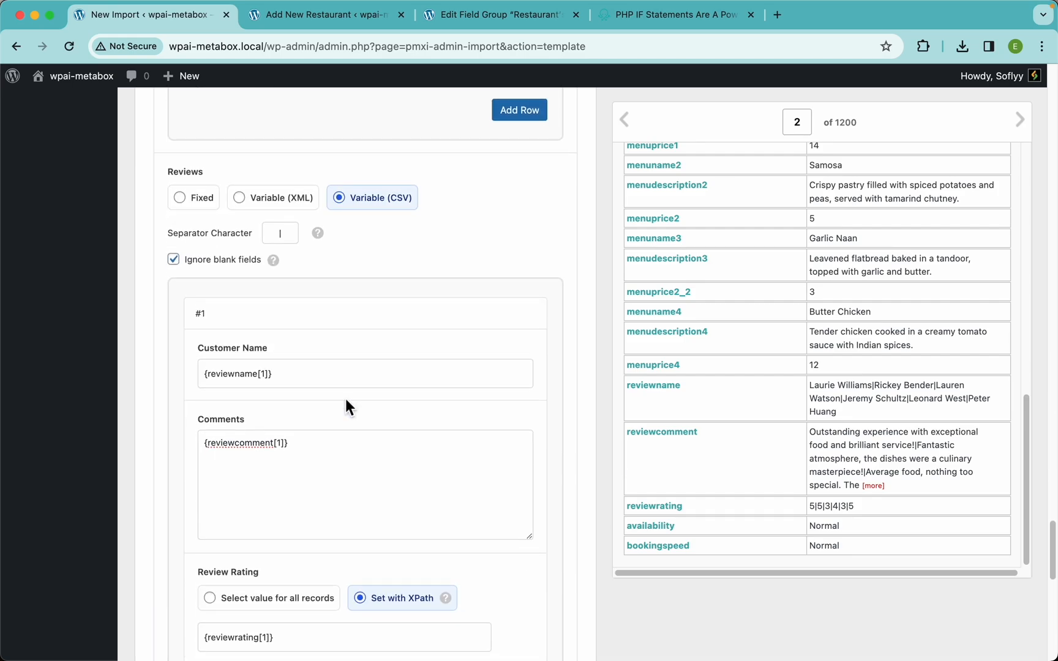
Step: Review the Restaurant's Info mappings from Map Address to Reviews, including the Cuisine function, the Average Price text and the repeating groups
scroll(345, 399, "up", 20)
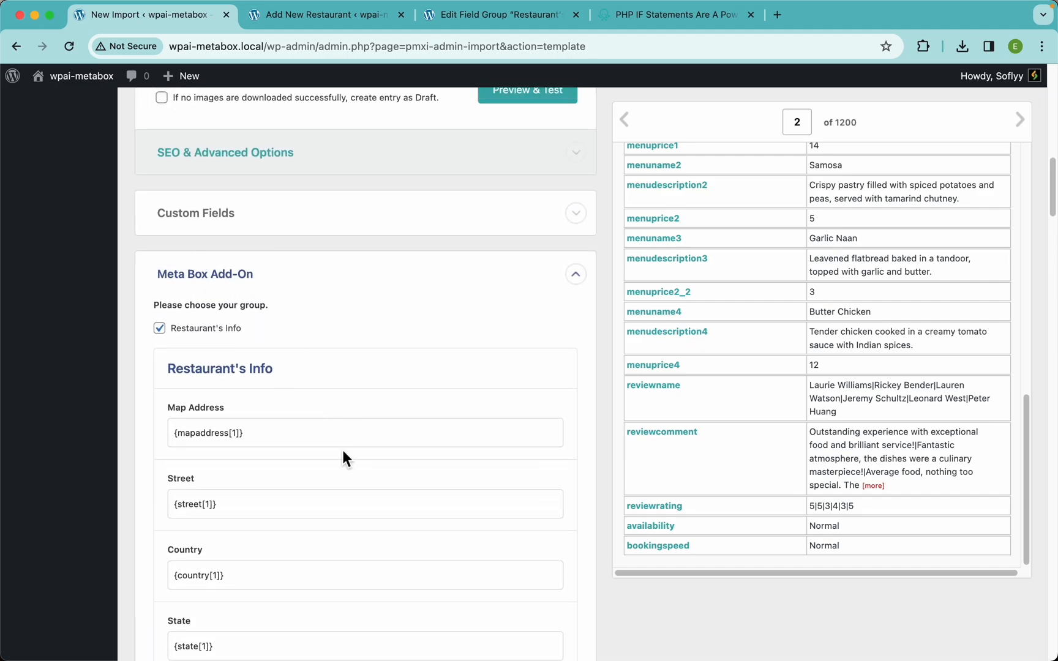
scroll(343, 452, "down", 10)
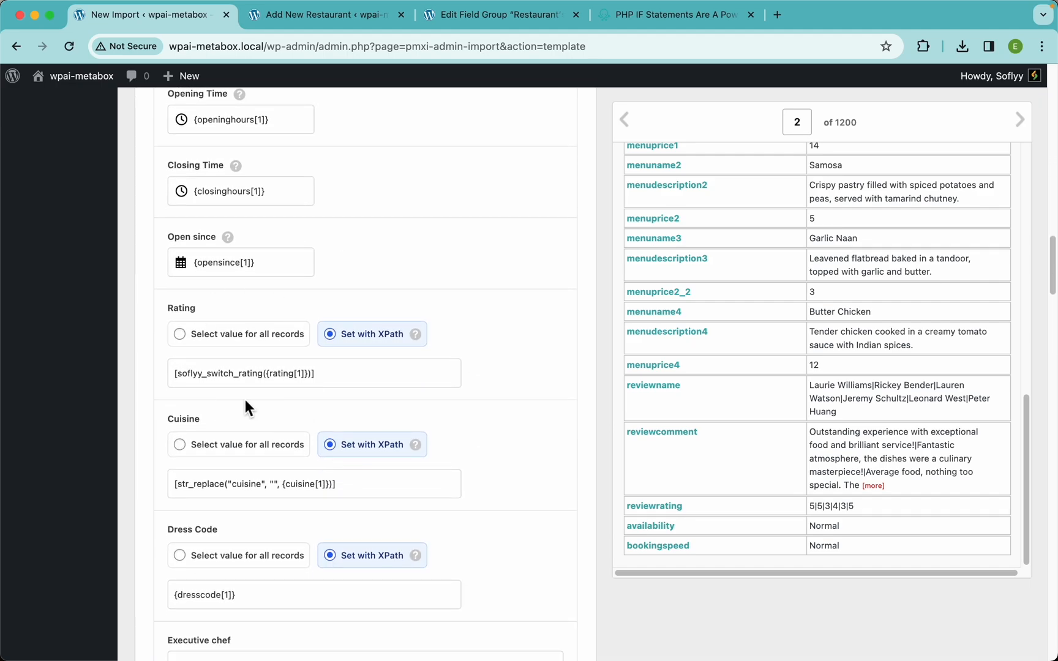
scroll(245, 401, "down", 3)
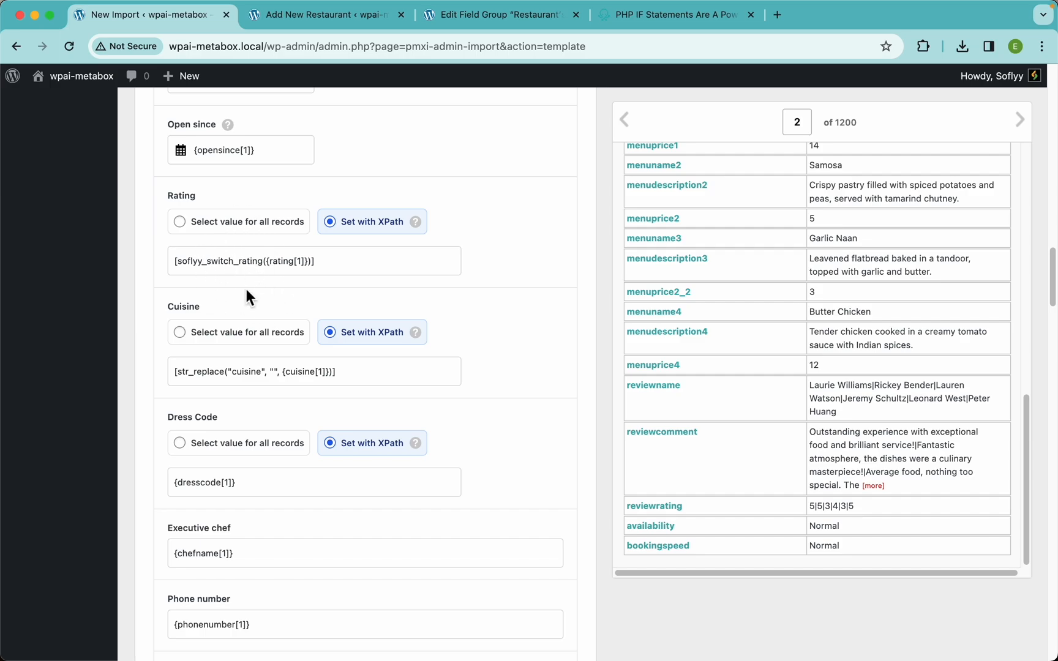
triple_click(247, 371)
scroll(246, 367, "down", 20)
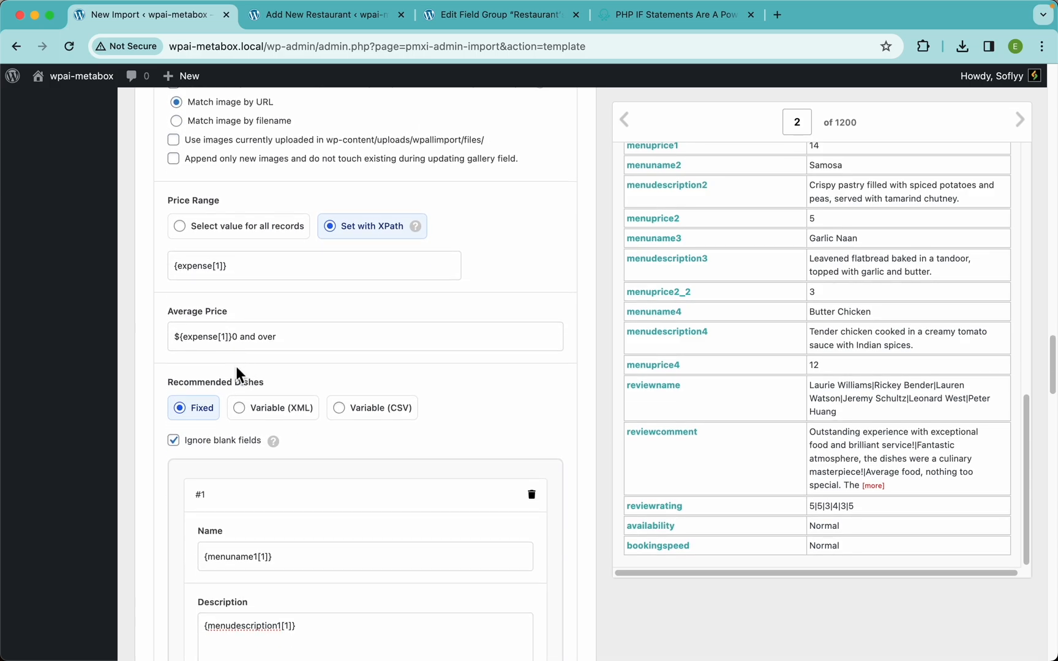
left_click(304, 339)
key("super+a")
left_click(282, 313)
scroll(272, 319, "down", 20)
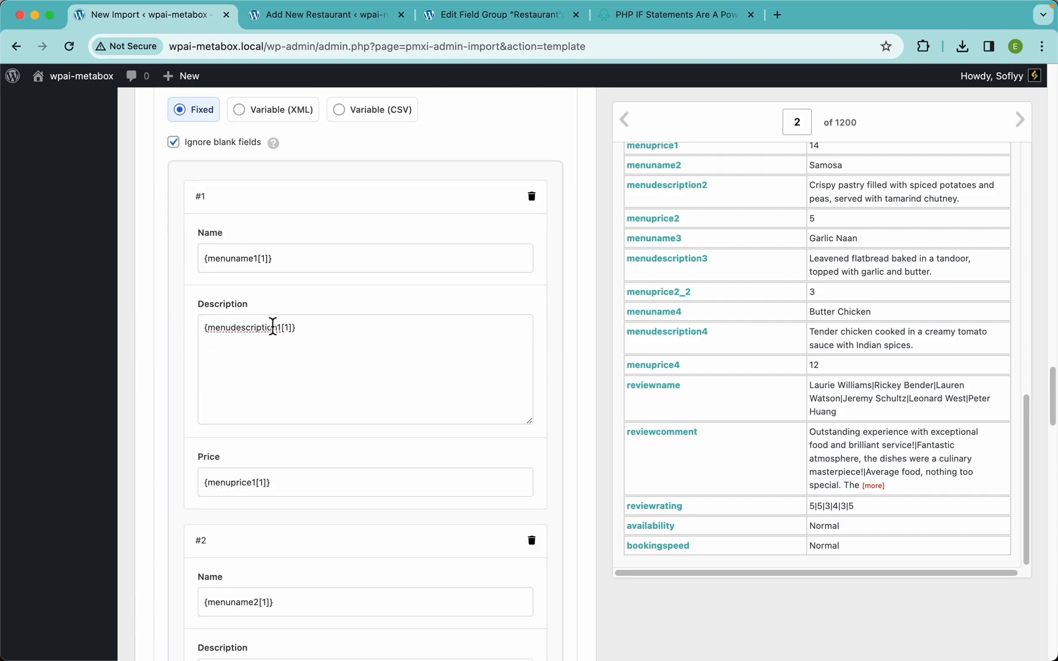
scroll(270, 321, "down", 12)
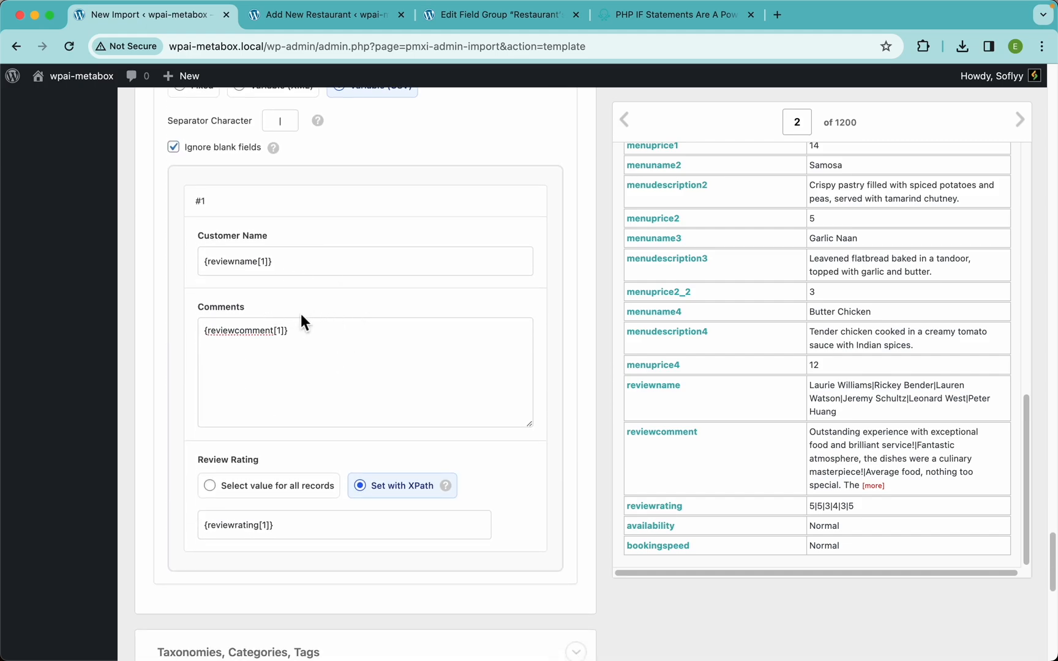
Step: Enable the Cuisine taxonomy with just one Cuisine per restaurant and check the wording of the cuisine element in record 2
scroll(334, 323, "down", 7)
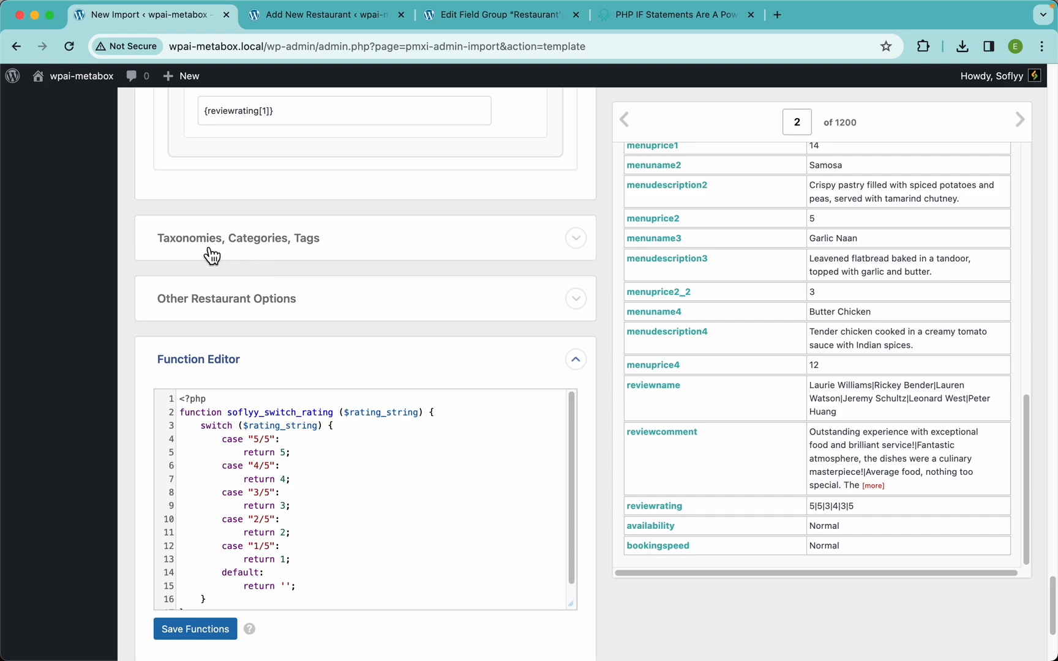
left_click(251, 255)
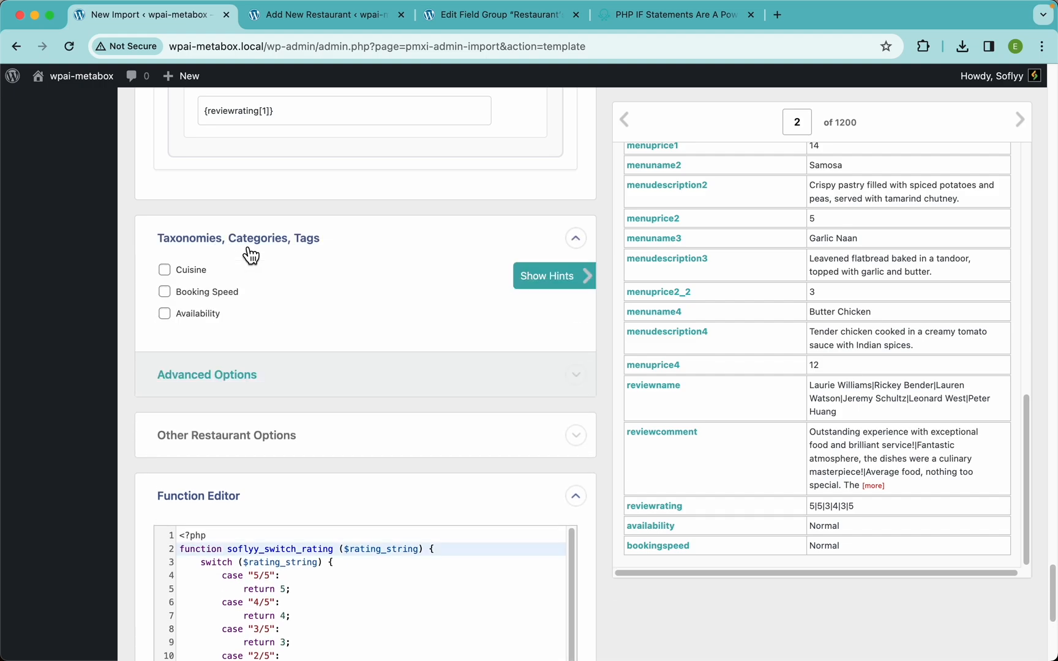
left_click(165, 270)
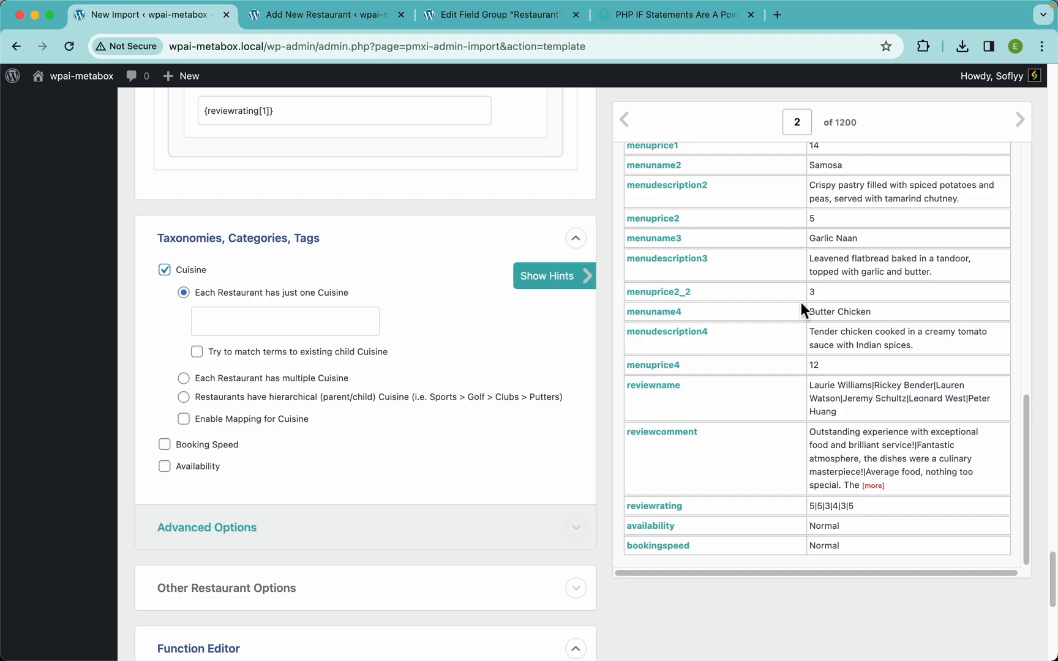
scroll(801, 302, "up", 10)
double_click(853, 187)
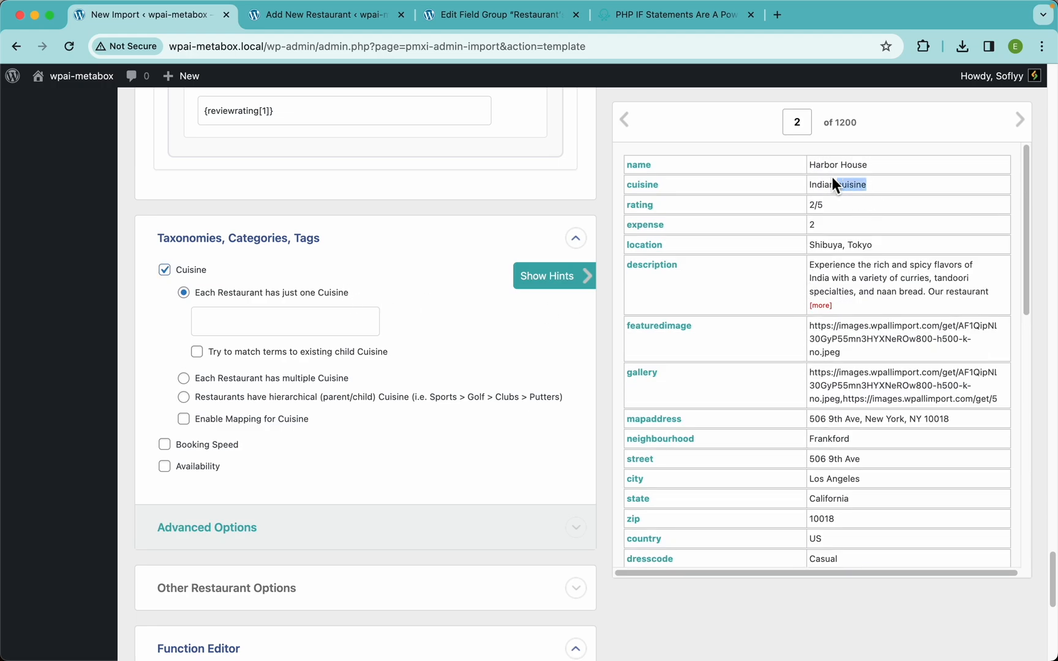
Step: Reuse the Meta Box Cuisine field's expression [str_replace("cuisine", "", {cuisine[1]})] as the value of the Cuisine taxonomy
left_click(455, 212)
scroll(454, 212, "up", 15)
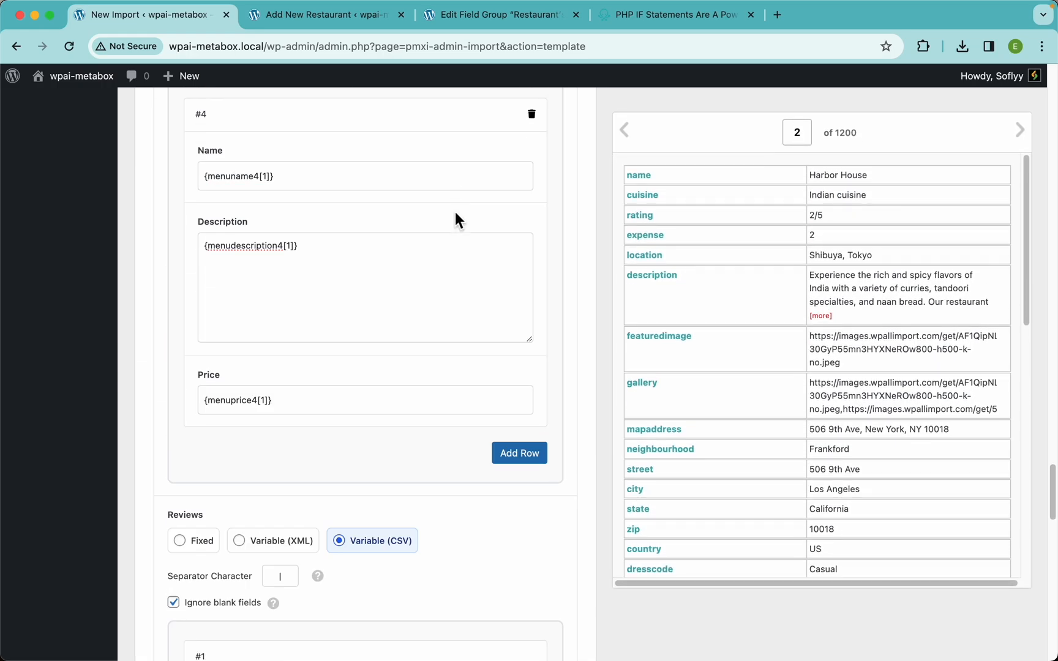
scroll(454, 212, "up", 15)
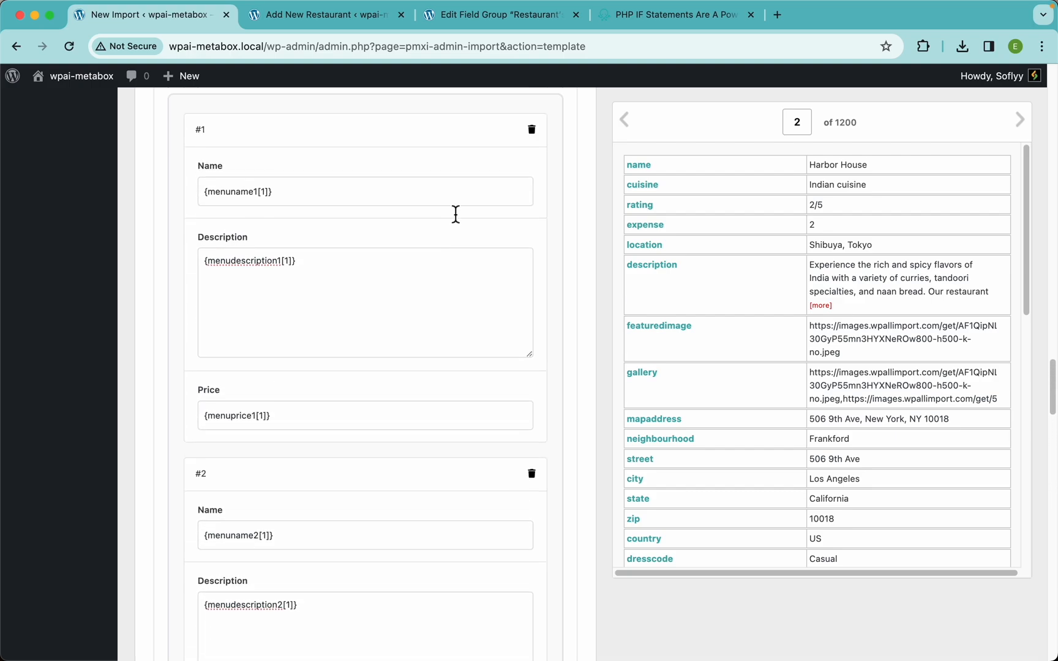
scroll(456, 215, "up", 10)
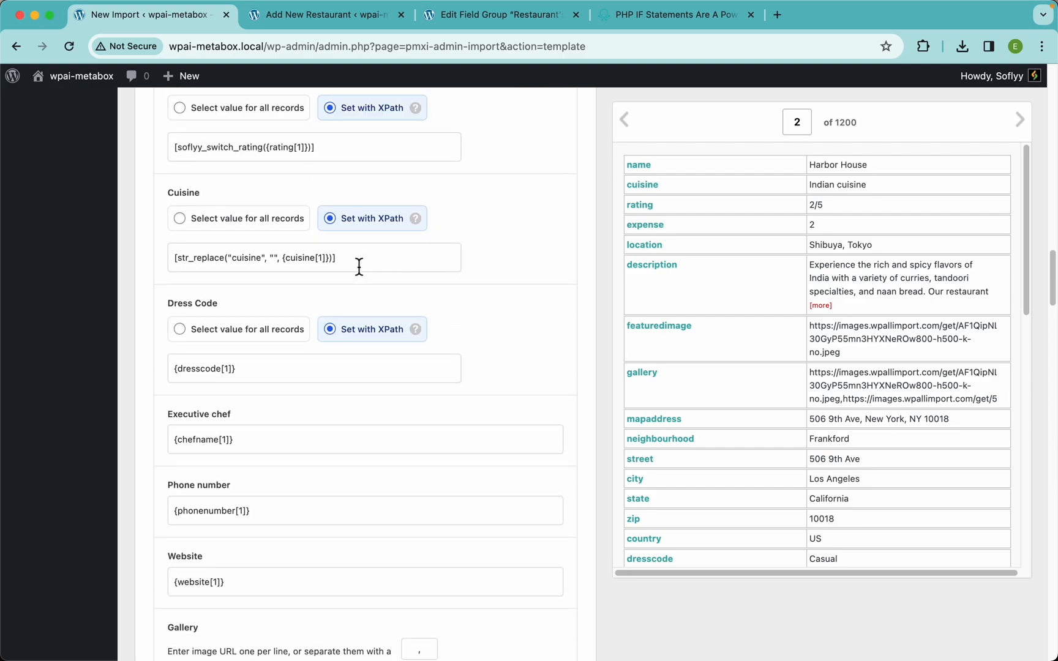
left_click_drag(360, 259, 156, 260)
key("super+c")
scroll(413, 360, "down", 20)
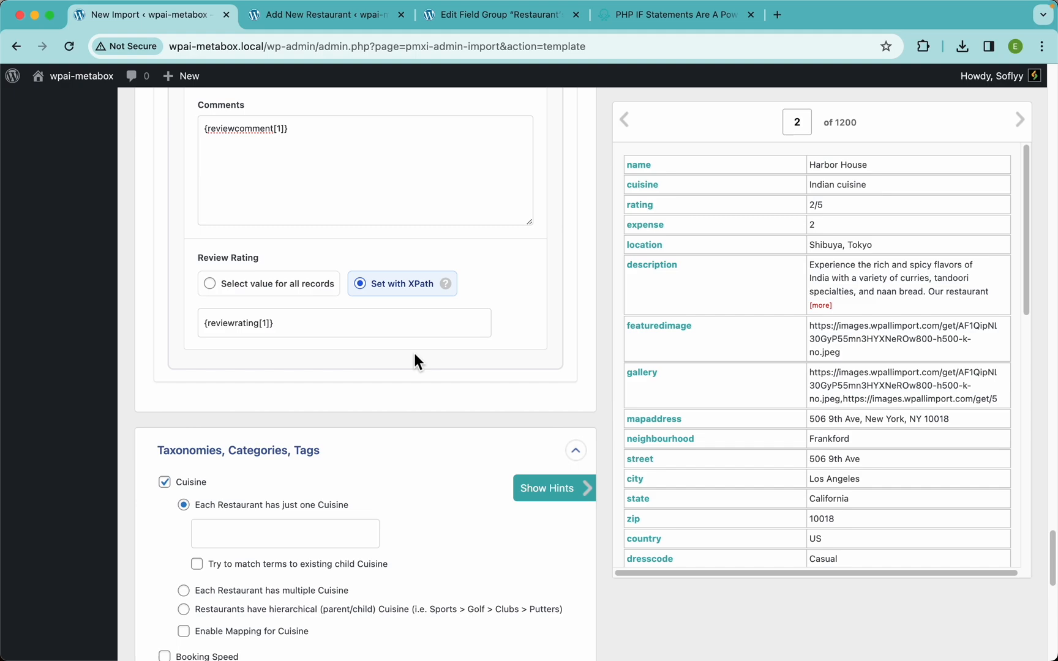
left_click(291, 288)
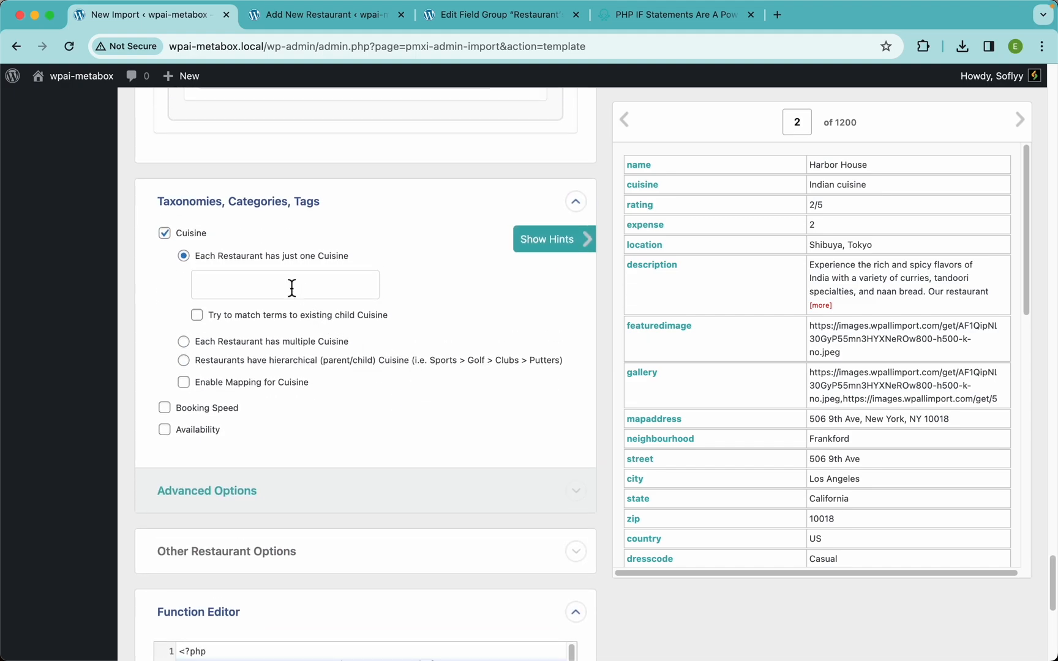
key("super+v")
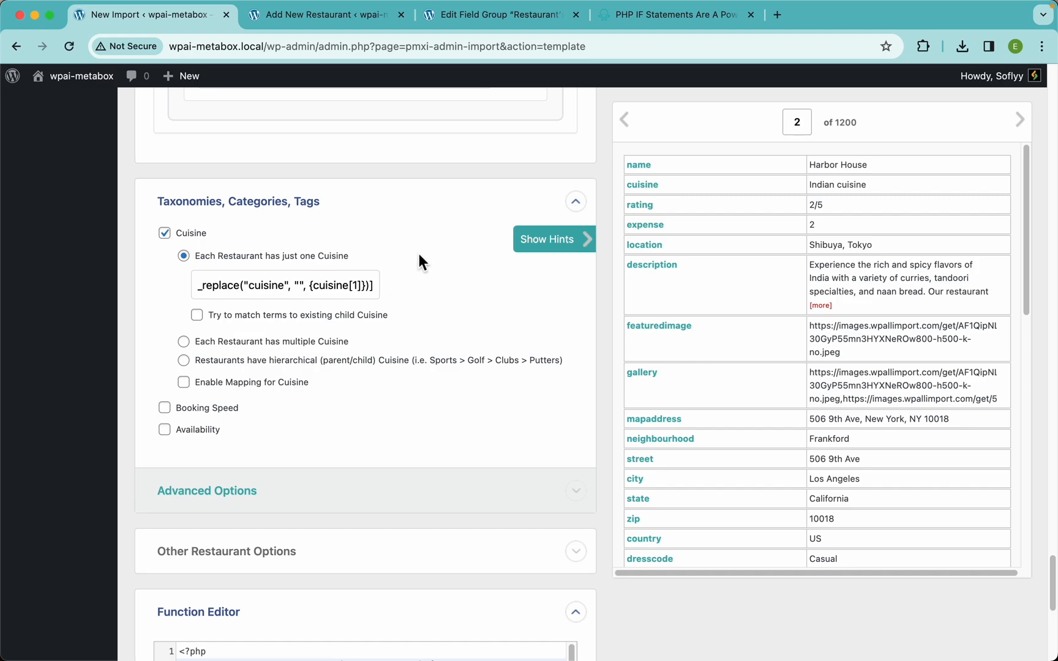
Step: Enable the Booking Speed and Availability taxonomies with one term each, mapped to {bookingspeed[1]} and {availability[1]}
scroll(368, 333, "down", 4)
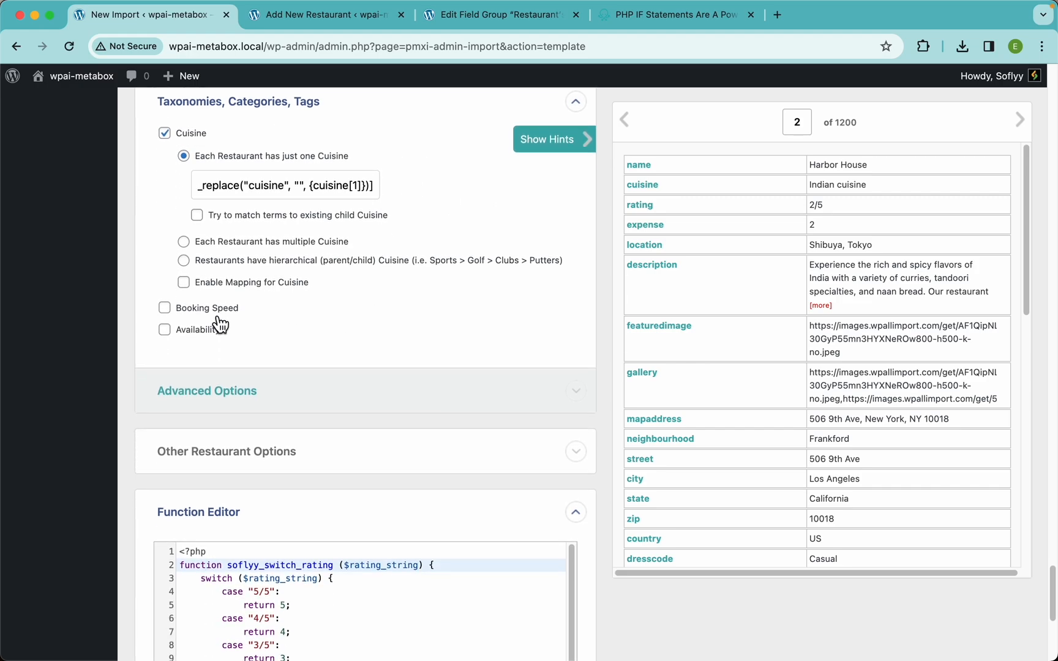
left_click(243, 311)
scroll(804, 412, "down", 10)
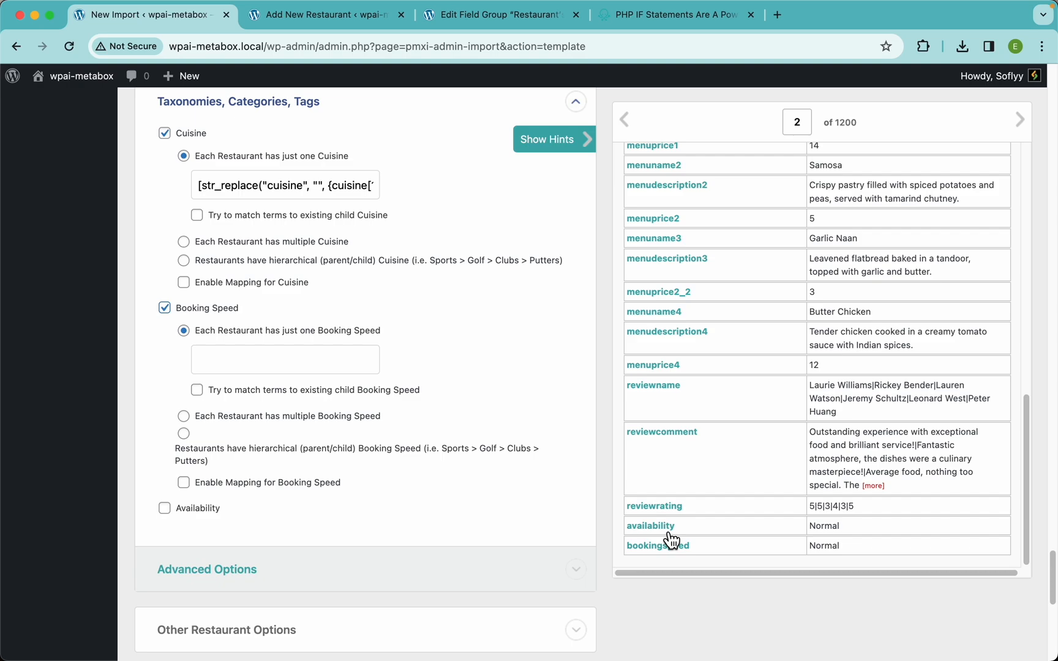
left_click_drag(672, 540, 354, 360)
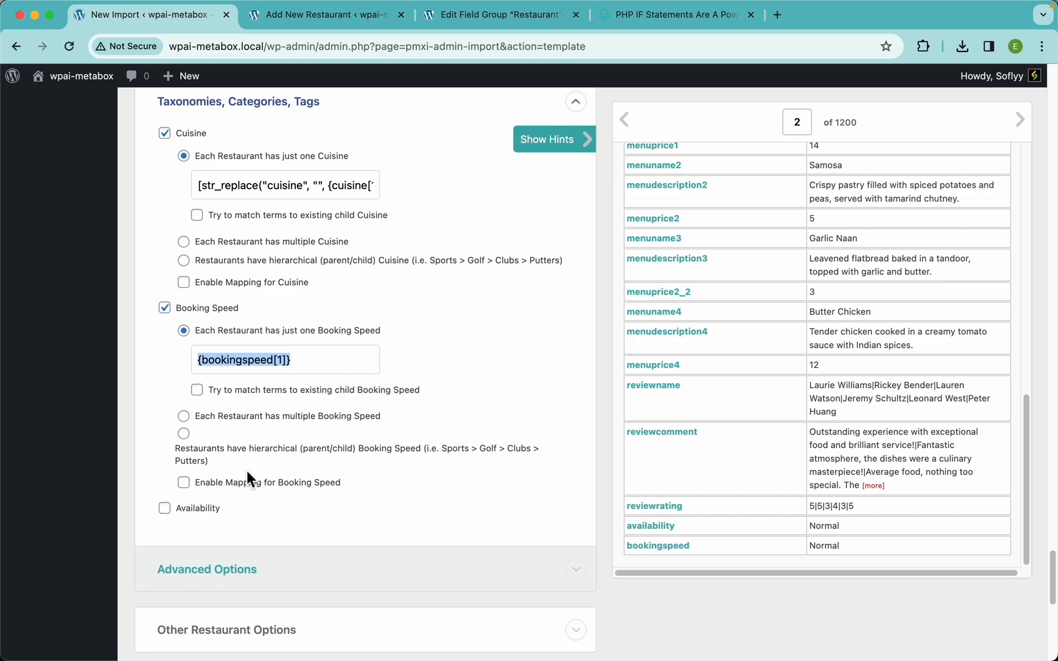
left_click(217, 517)
scroll(342, 454, "down", 7)
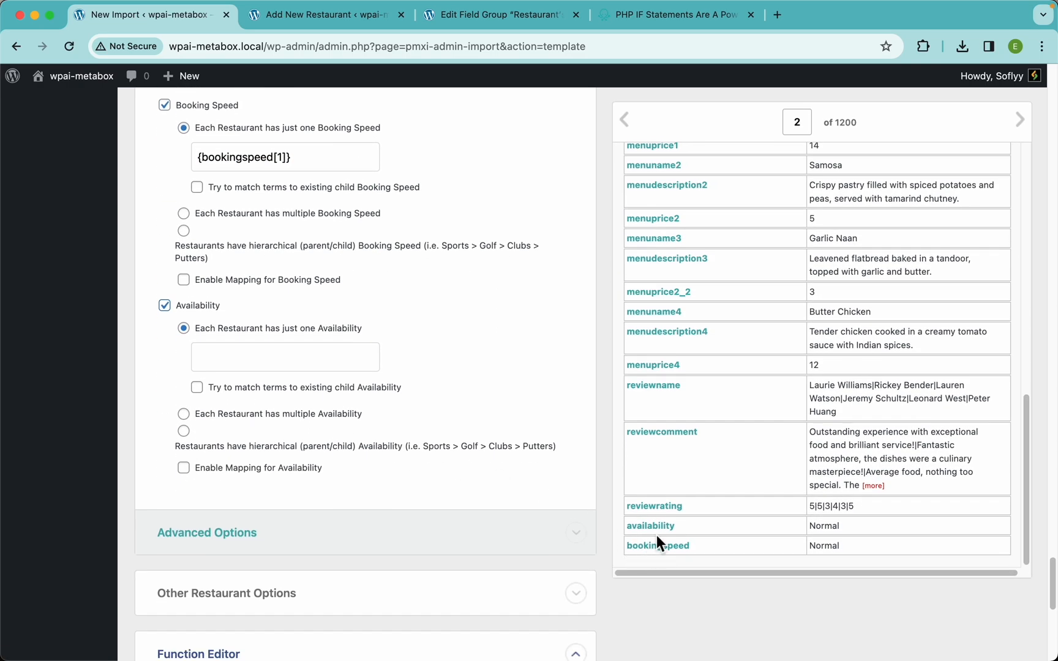
left_click_drag(658, 529, 269, 360)
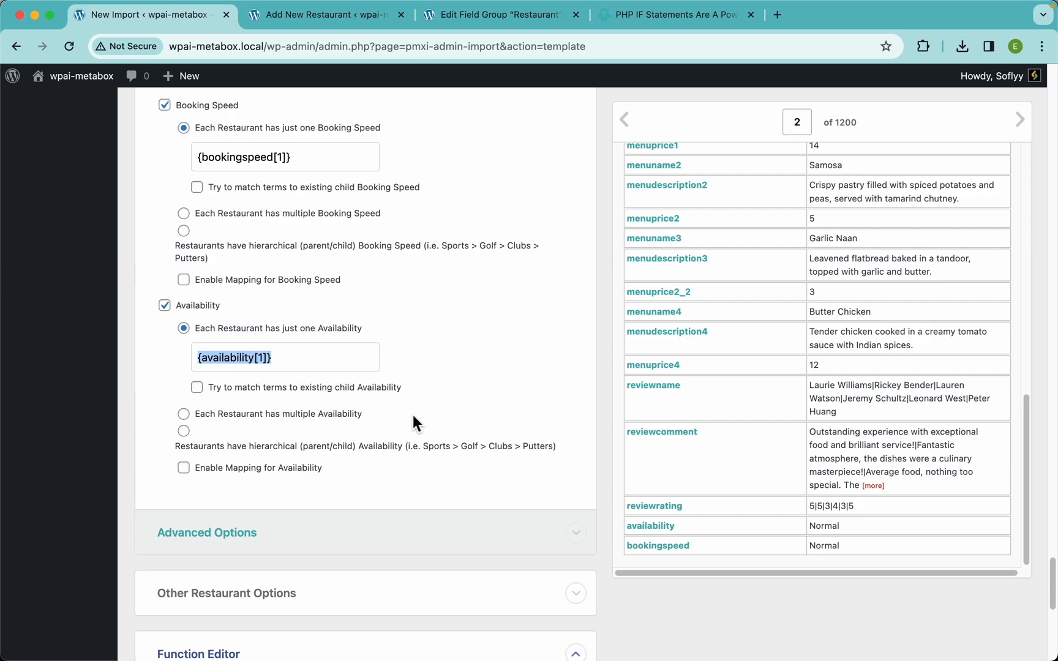
Step: Continue to Step 4 of the import and auto-detect the unique identifier
scroll(413, 423, "down", 3)
scroll(412, 422, "up", 20)
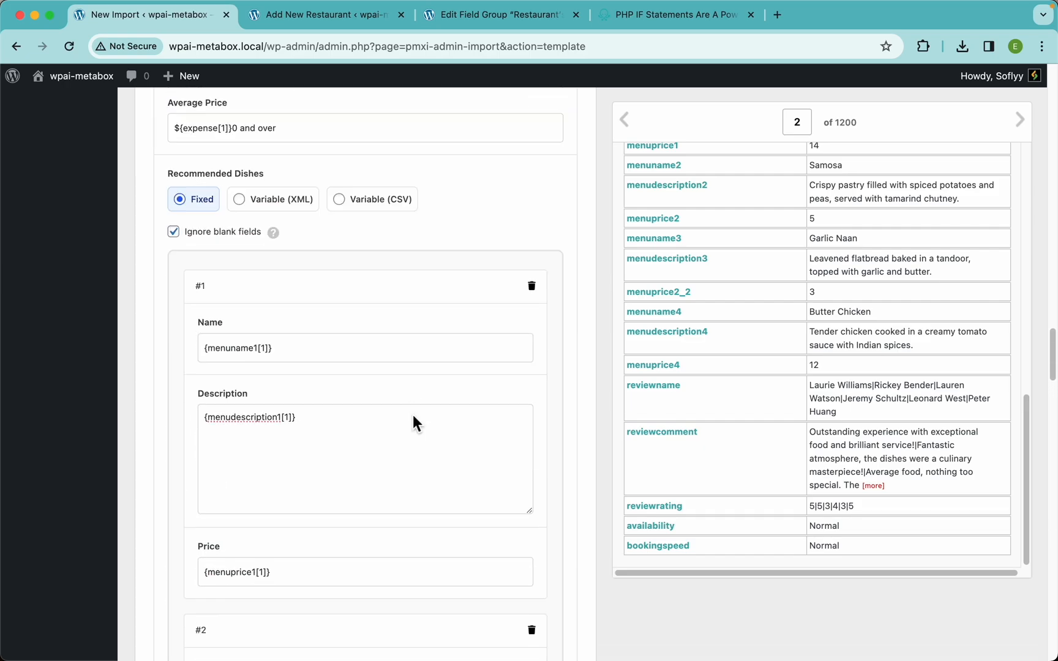
scroll(413, 423, "up", 20)
scroll(424, 407, "down", 20)
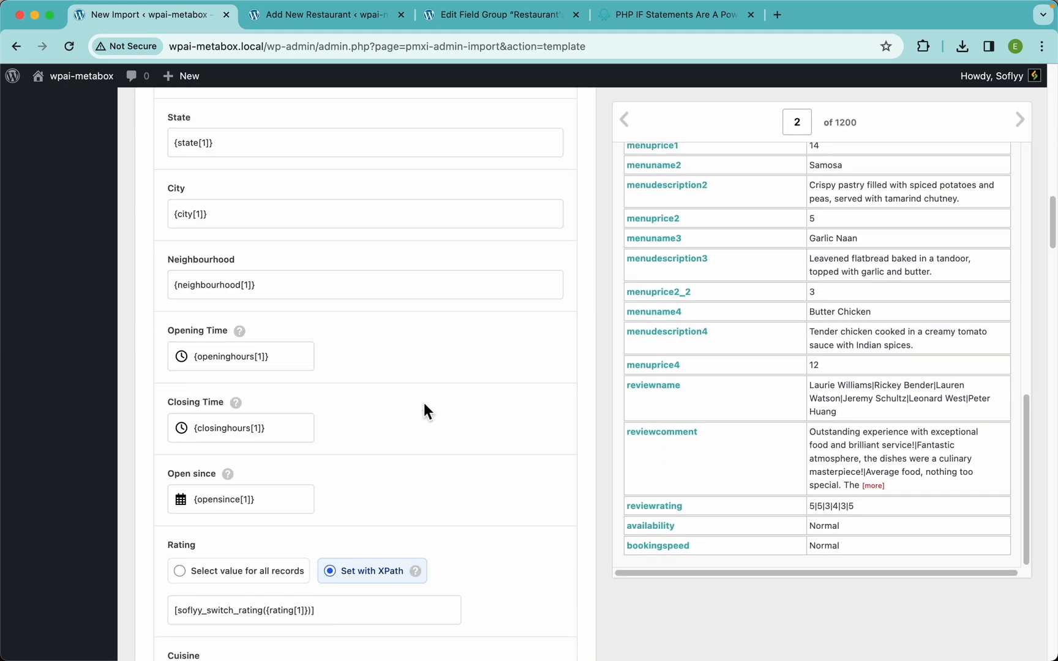
scroll(424, 407, "down", 15)
scroll(425, 411, "up", 2)
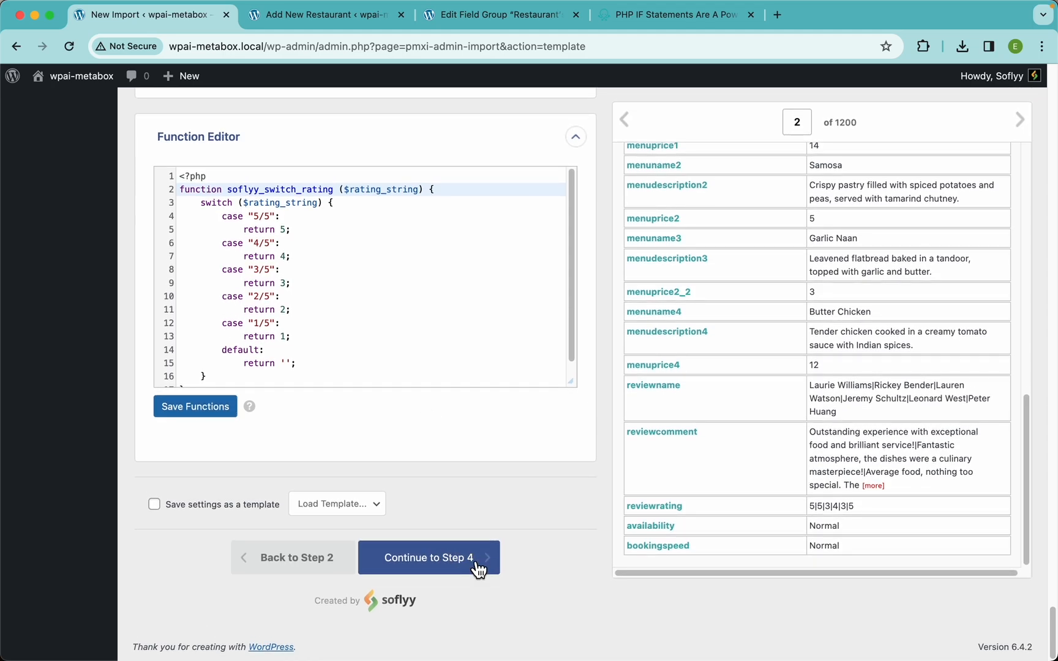
left_click(477, 569)
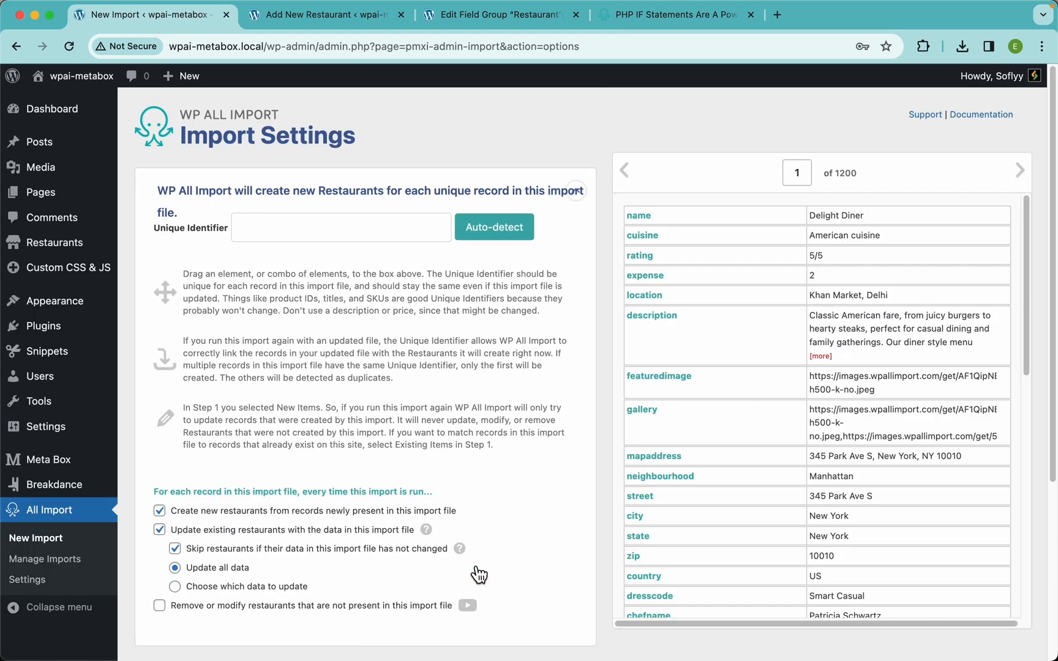
left_click(512, 242)
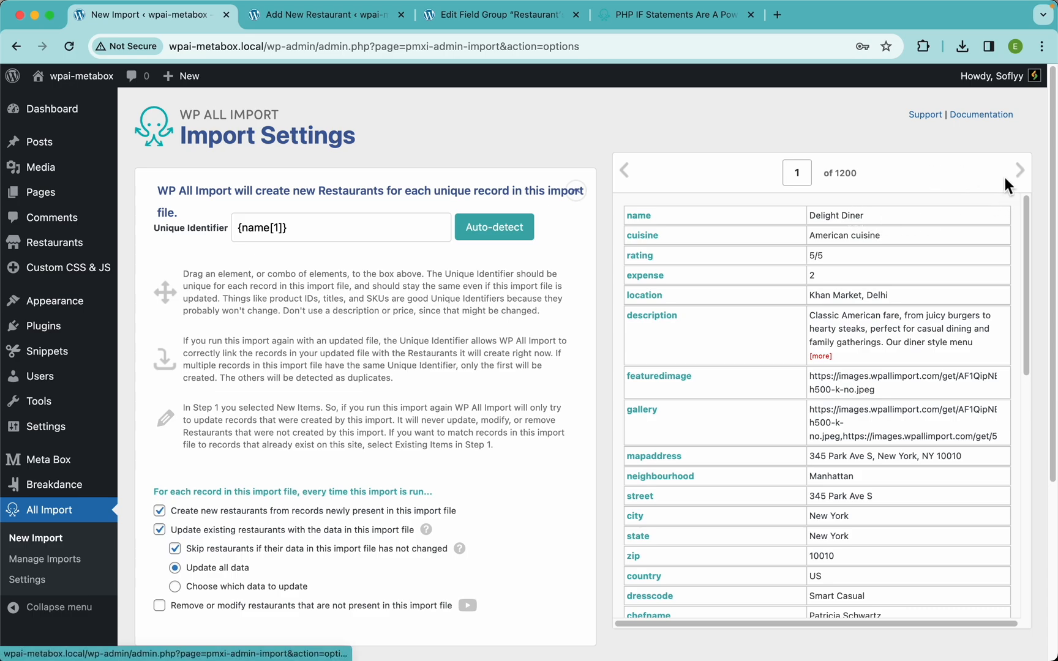
Step: Compare records 1 and 2 in the data preview to judge which elements suit a unique identifier
left_click(1028, 179)
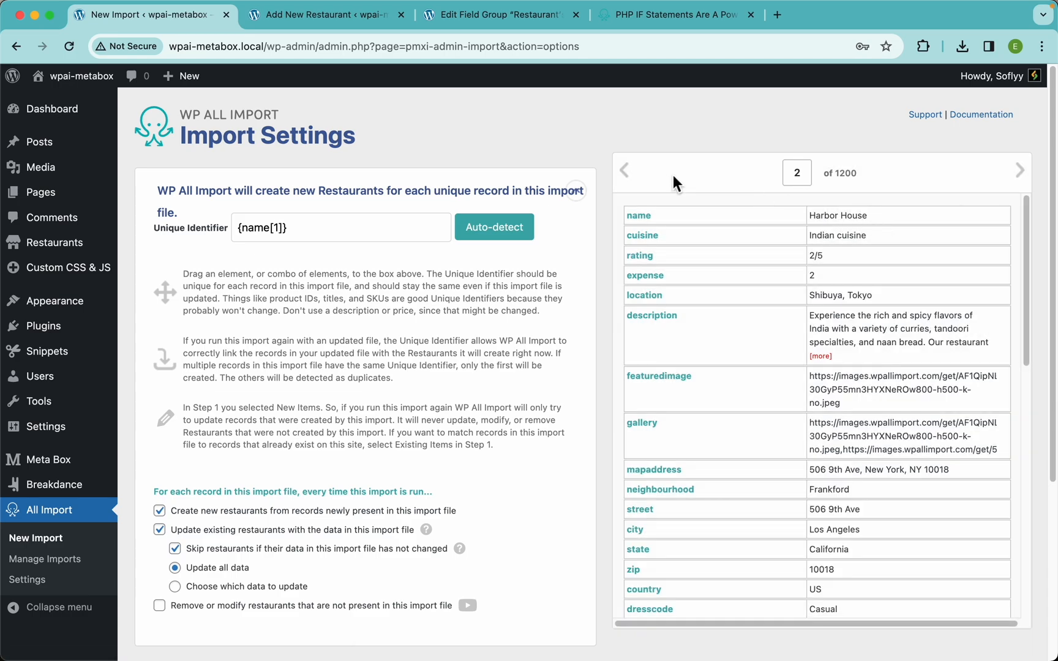
left_click(626, 172)
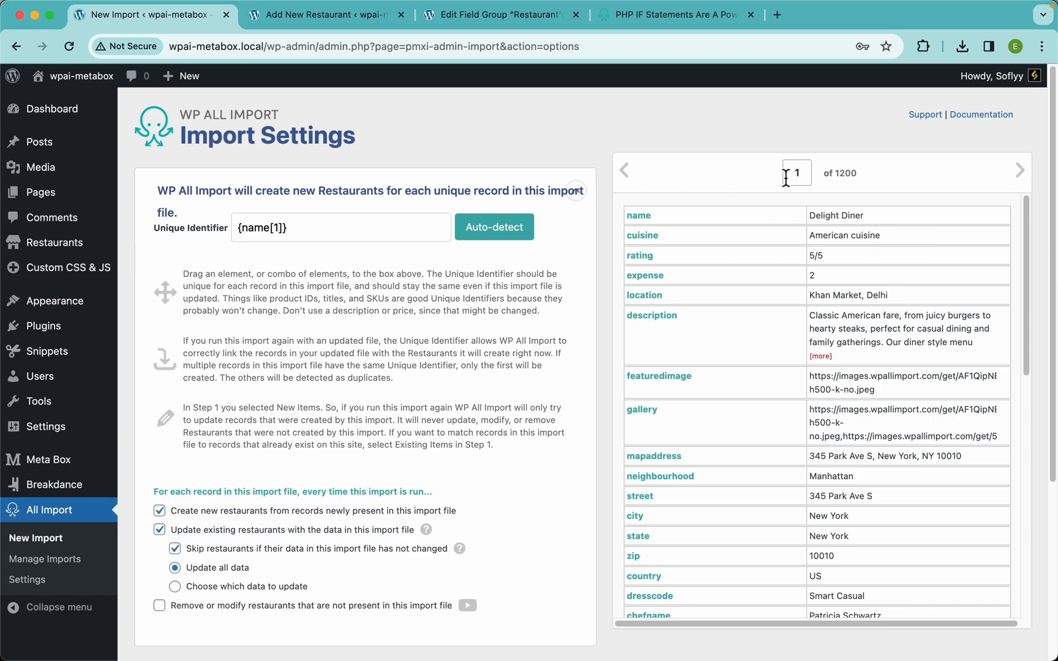
left_click(1019, 172)
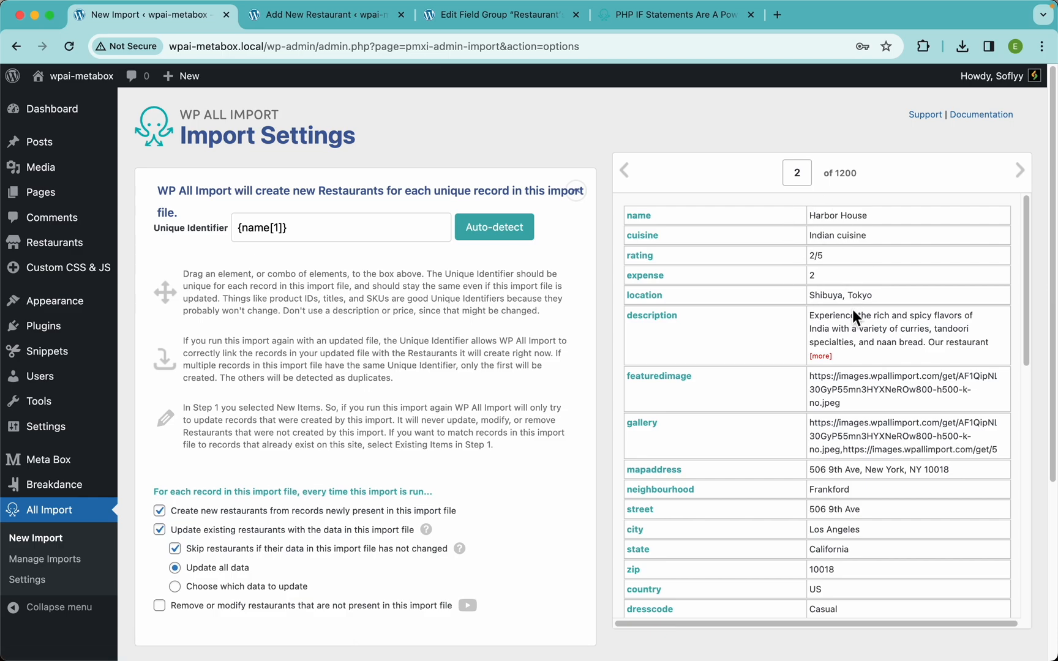
left_click(625, 183)
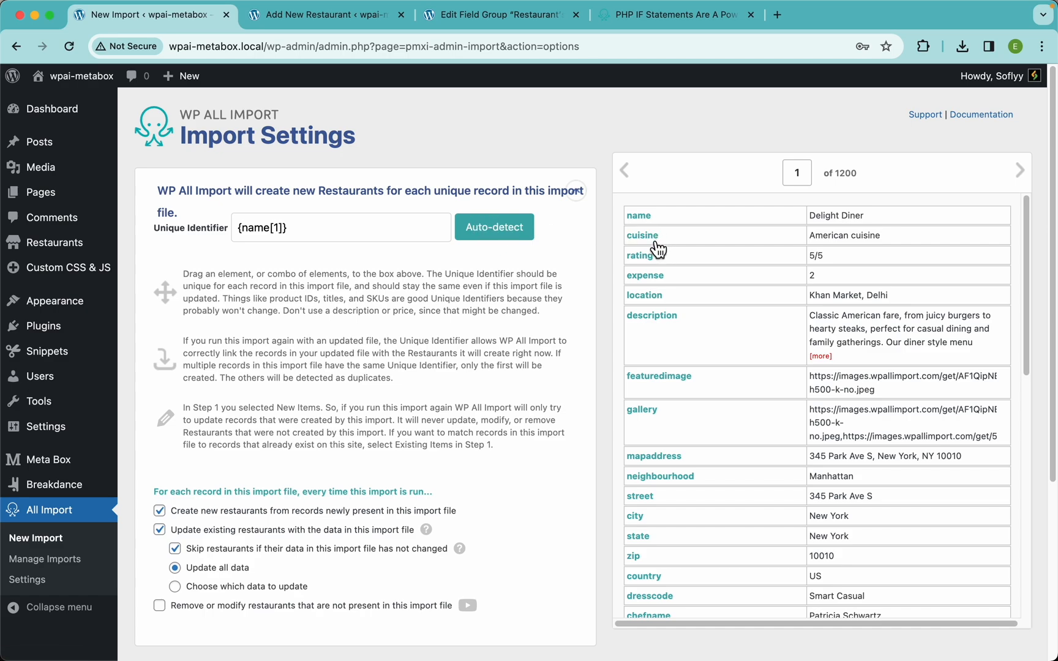
left_click_drag(654, 240, 666, 273)
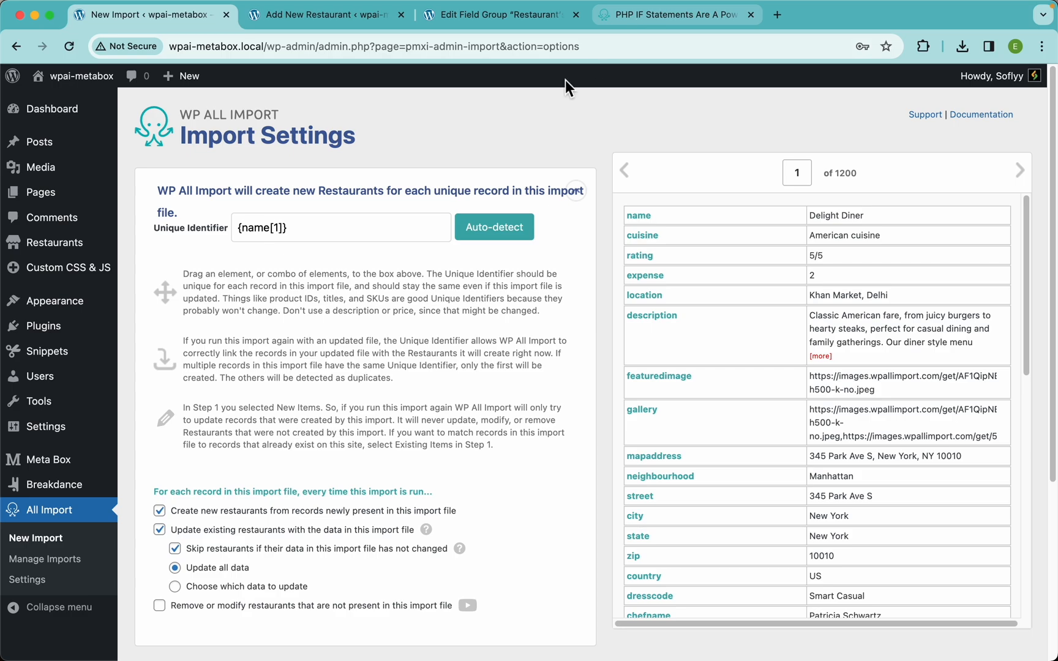
Step: Review the import settings for creating, updating, skipping and removing restaurants each time the import runs
scroll(416, 412, "down", 1)
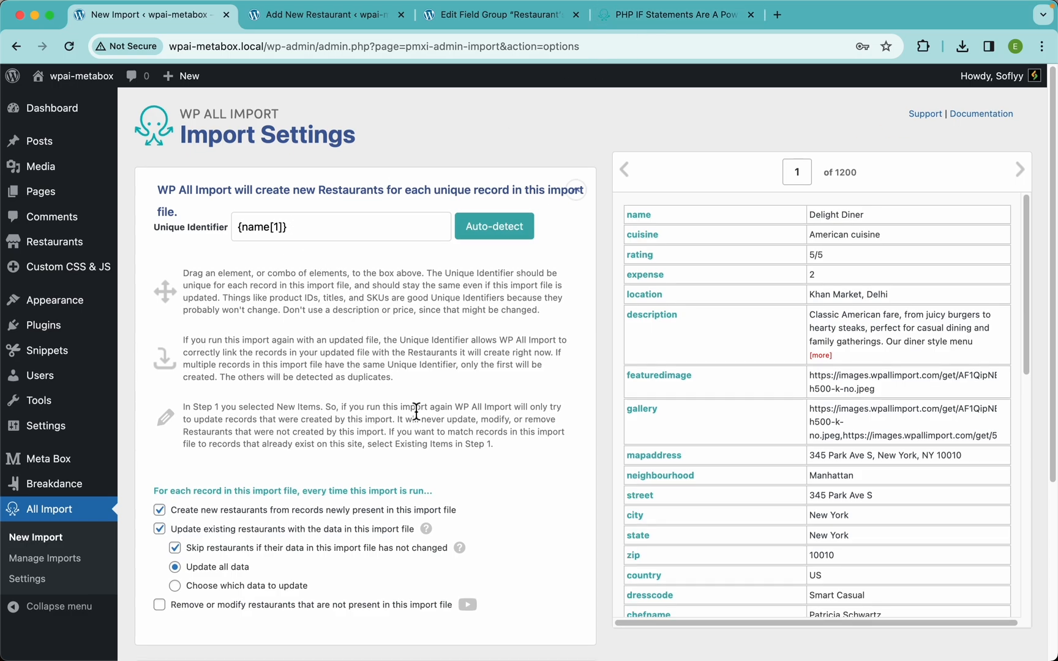
scroll(416, 411, "down", 5)
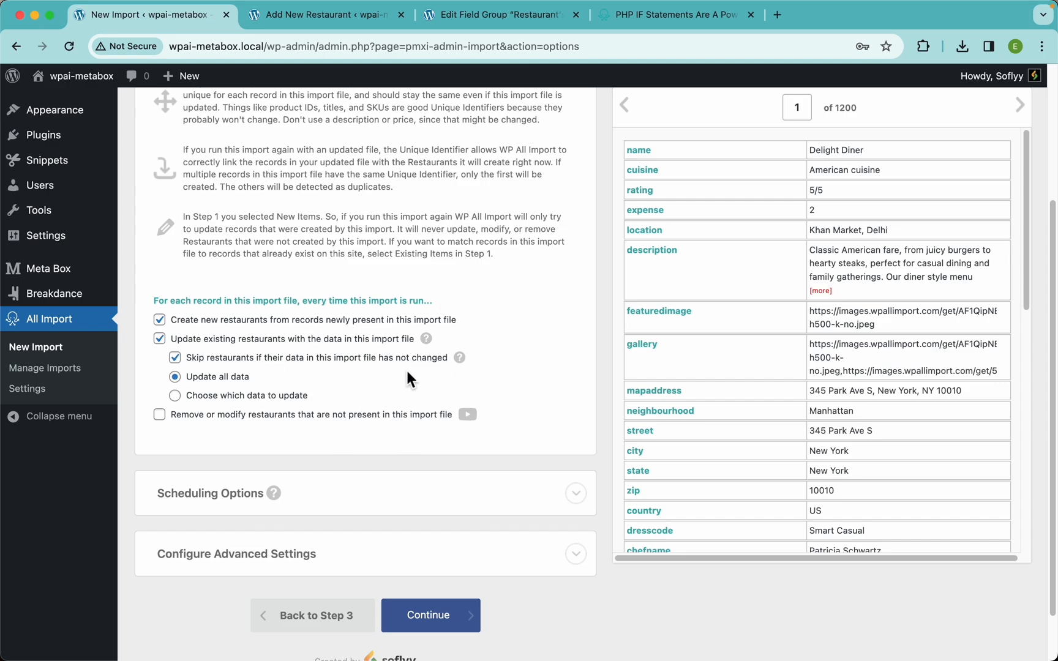
mouse_move(463, 363)
Step: Switch to the WP All Import documentation and look through its Recurring Imports and Delete Records topics
left_click(646, 20)
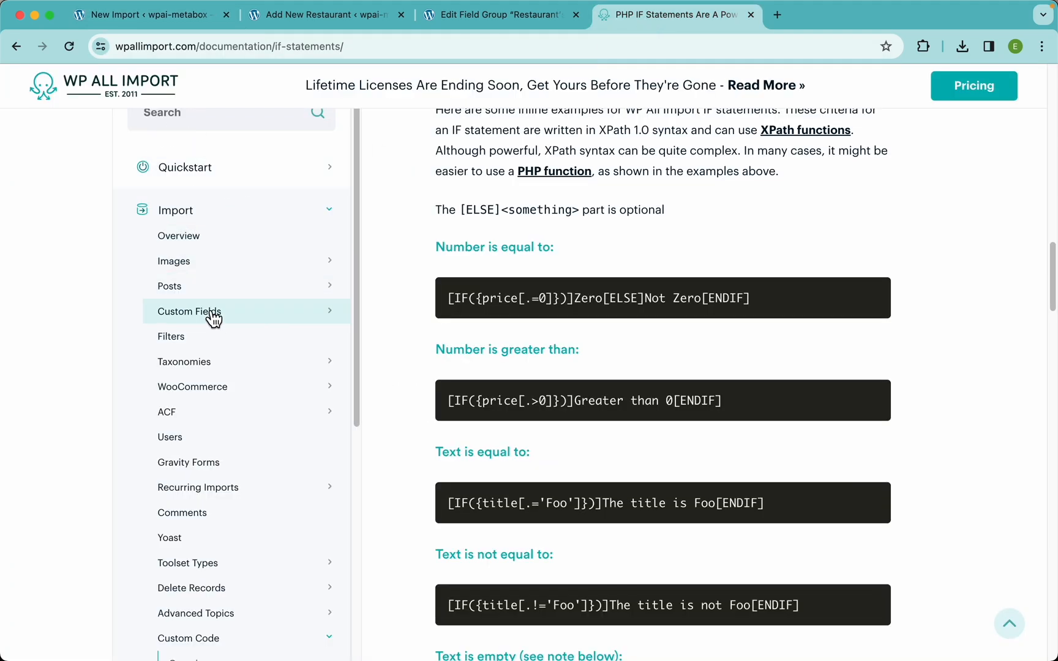
left_click(217, 498)
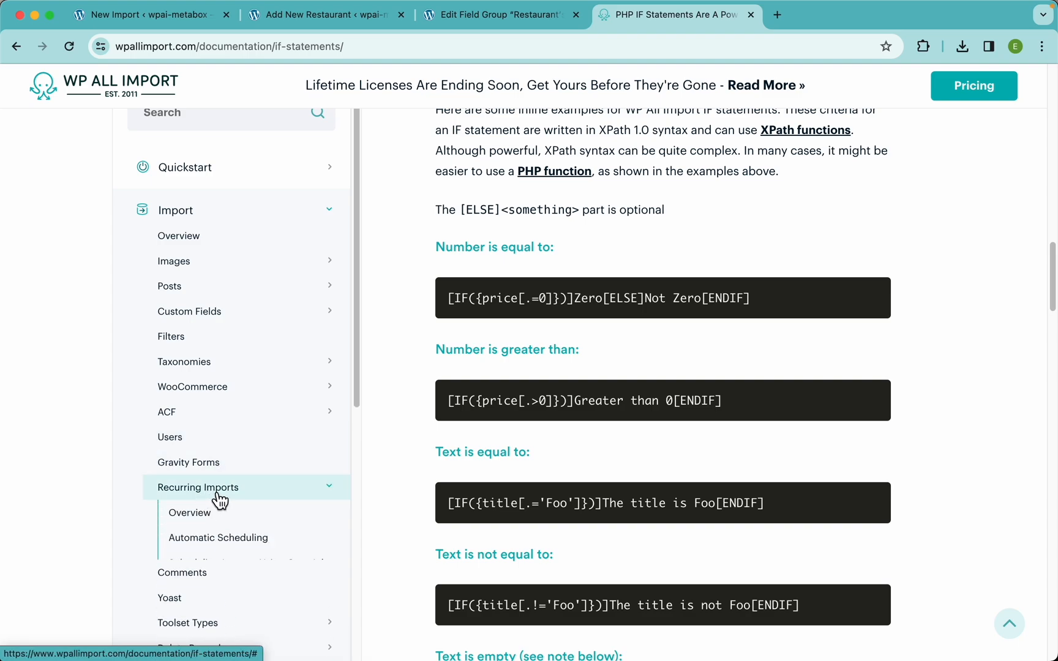
scroll(257, 465, "down", 3)
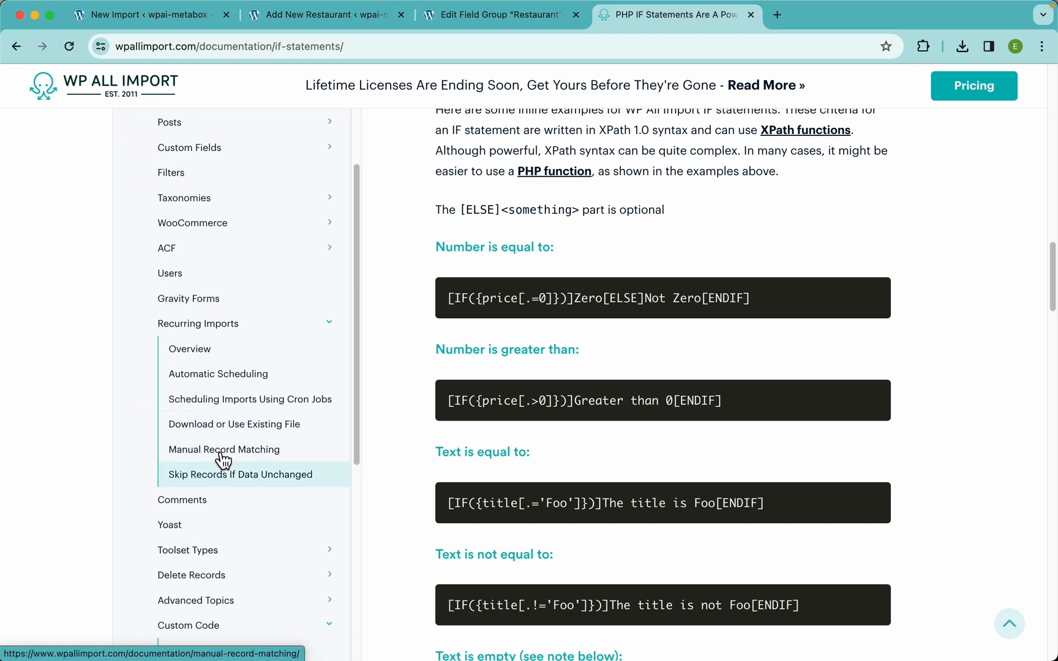
scroll(224, 456, "down", 2)
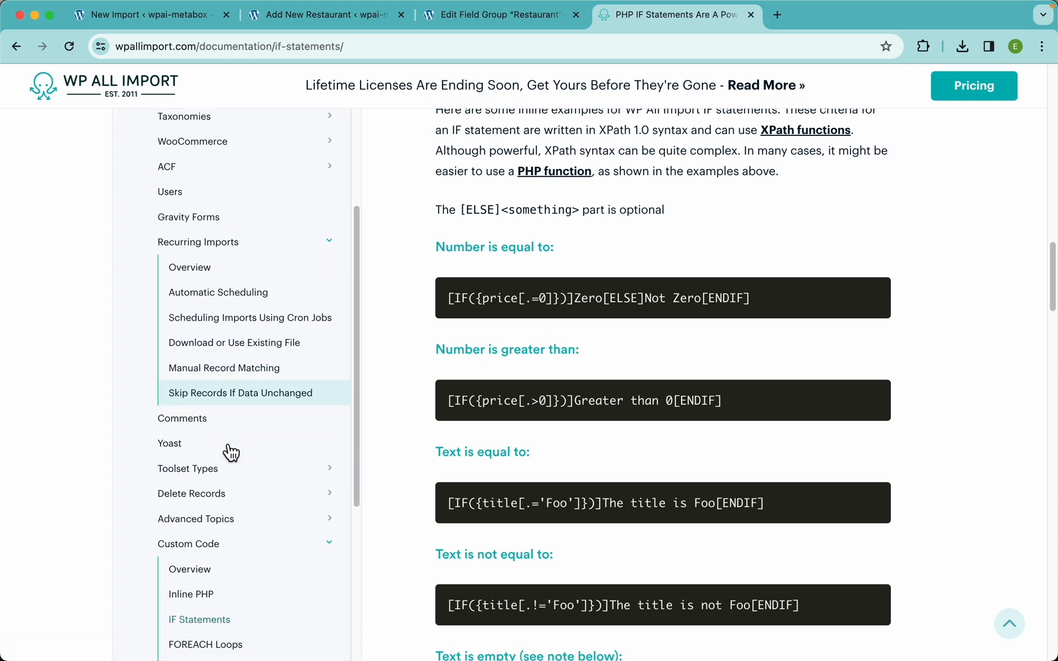
left_click(230, 495)
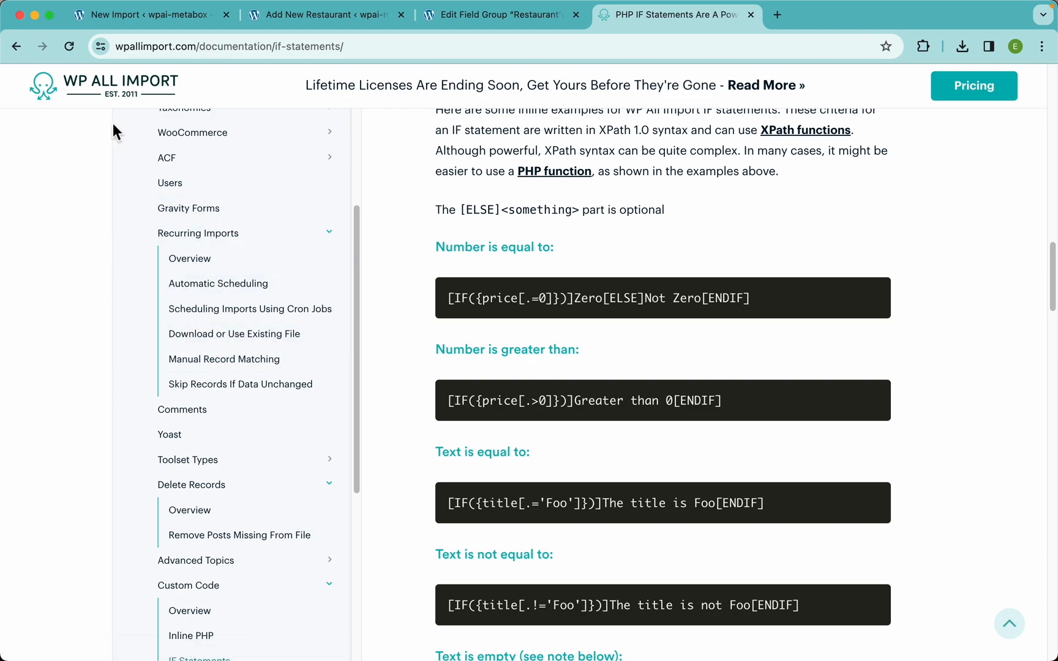
Step: Return to the import settings, continue to the import summary, and confirm and run the restaurant import
left_click(152, 18)
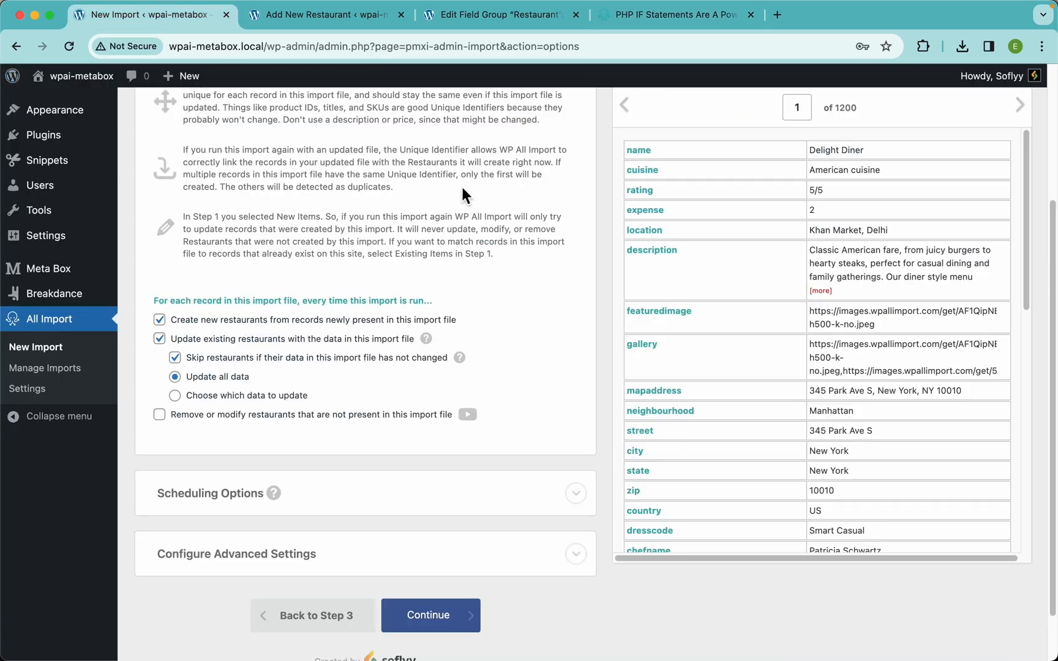
scroll(435, 261, "up", 10)
scroll(435, 261, "down", 10)
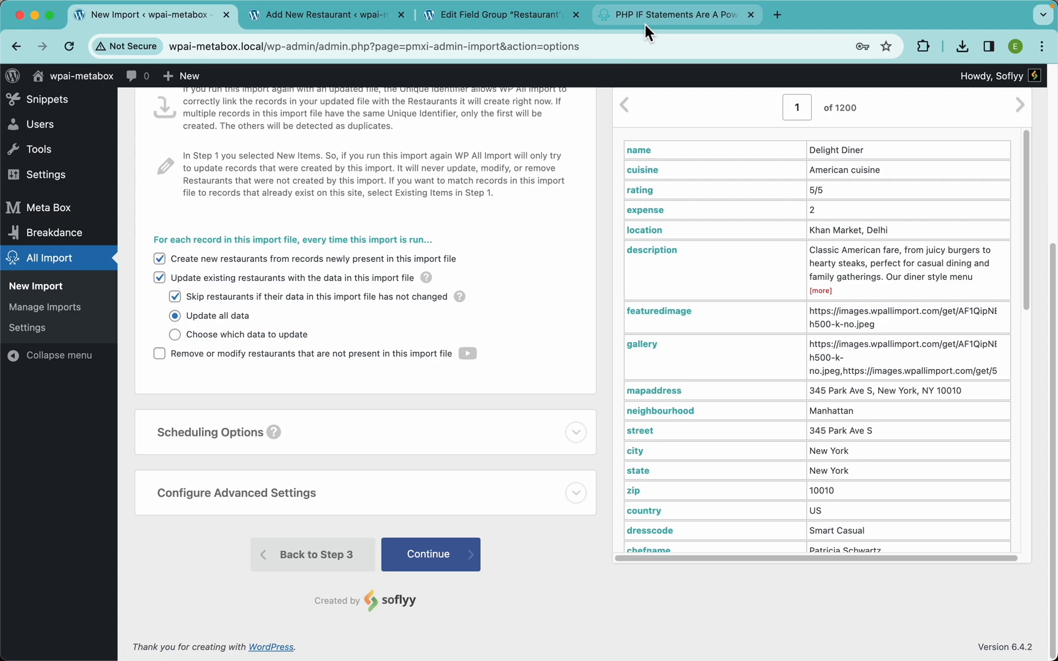
left_click(442, 559)
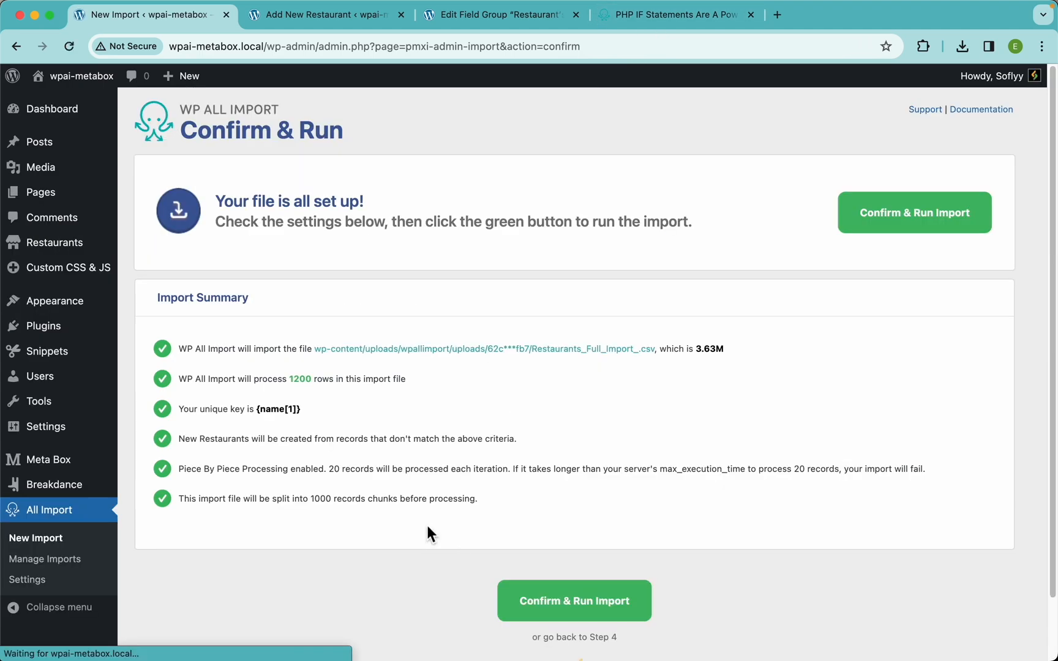
left_click(912, 218)
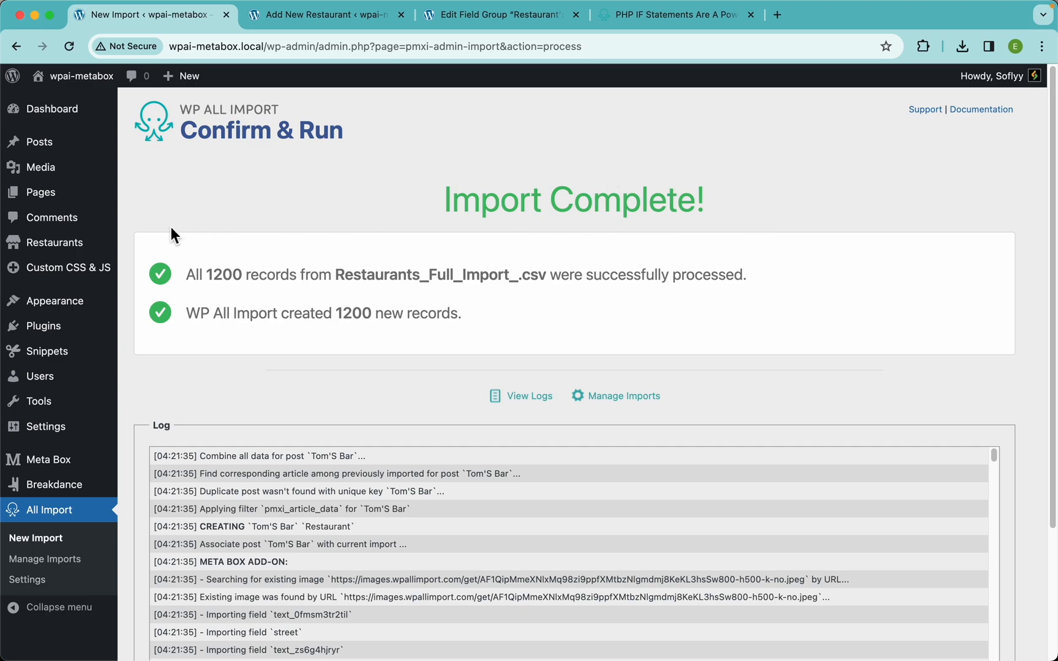
Step: Check the imported restaurants in the admin list and in the website's "Available for late dinner now" carousel
left_click(72, 248)
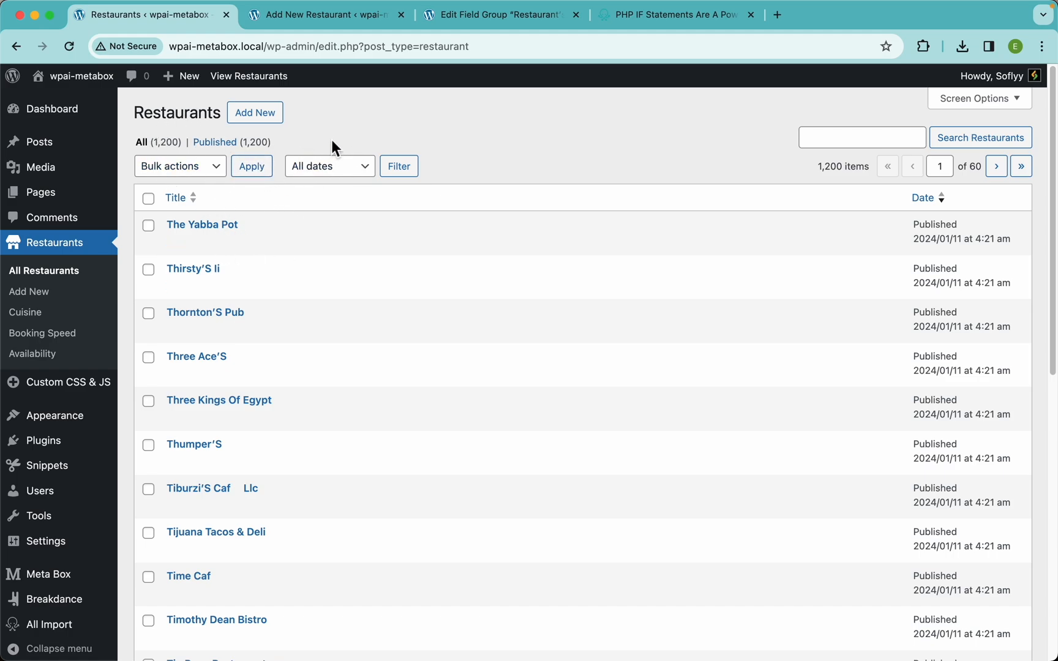
left_click(92, 95)
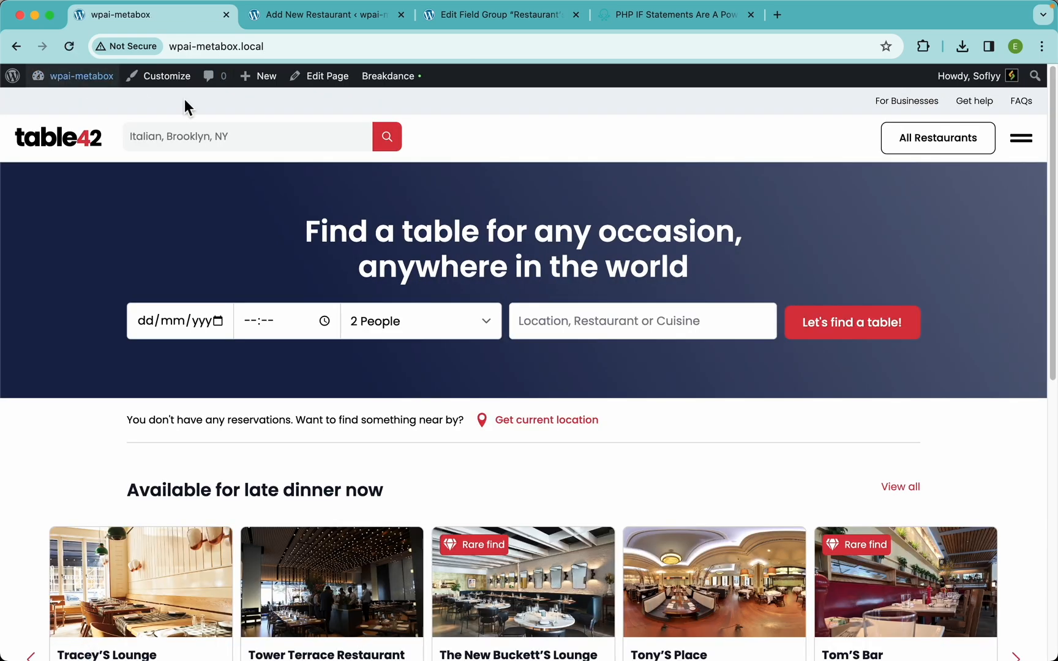
scroll(583, 270, "down", 5)
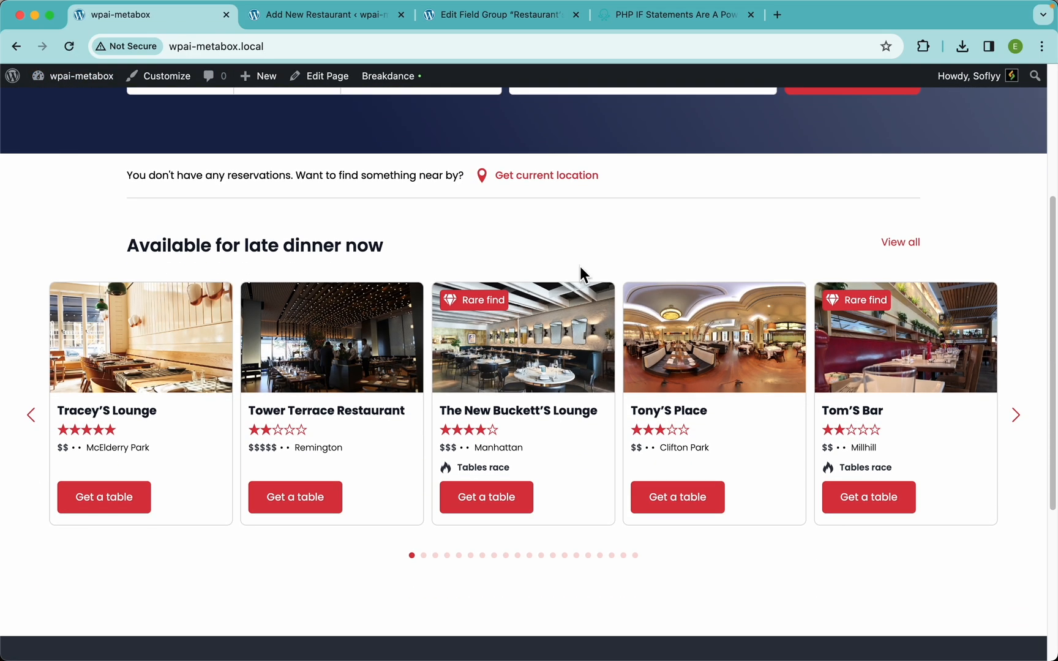
left_click_drag(732, 385, 833, 448)
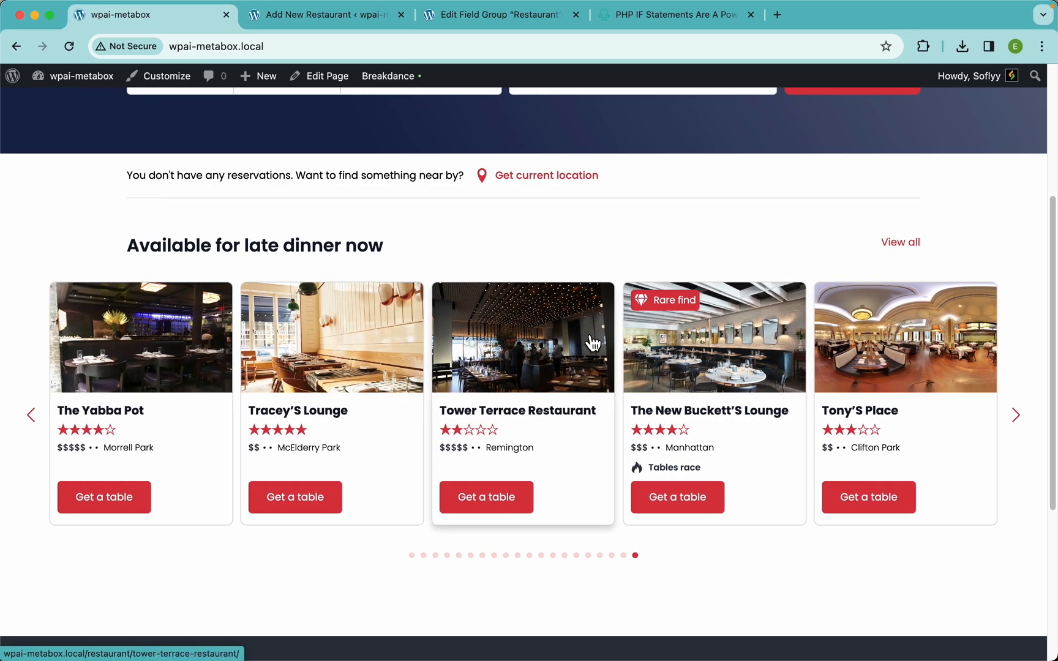
Step: Open the page of The New Buckett'S Lounge and check its rating, price and opening-date details
left_click(727, 355)
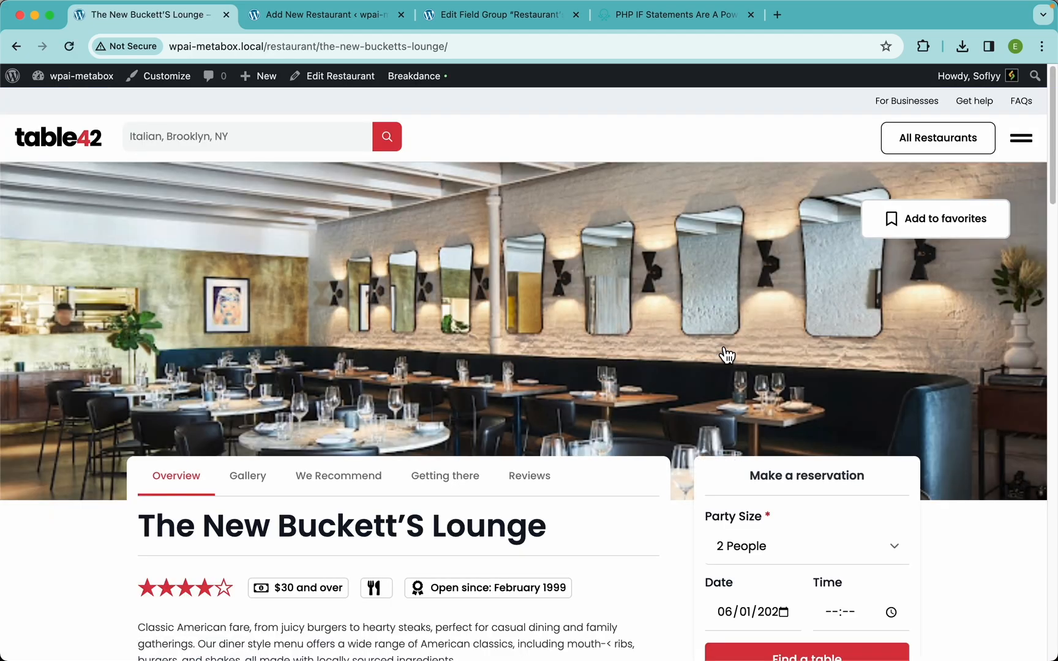
scroll(315, 351, "down", 3)
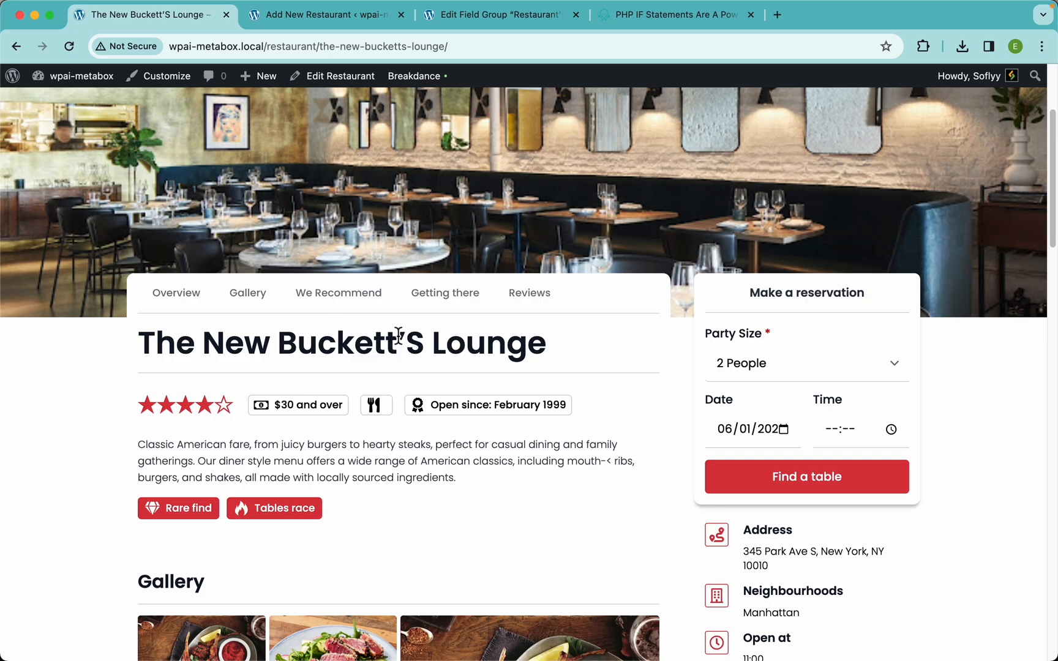
scroll(399, 335, "down", 2)
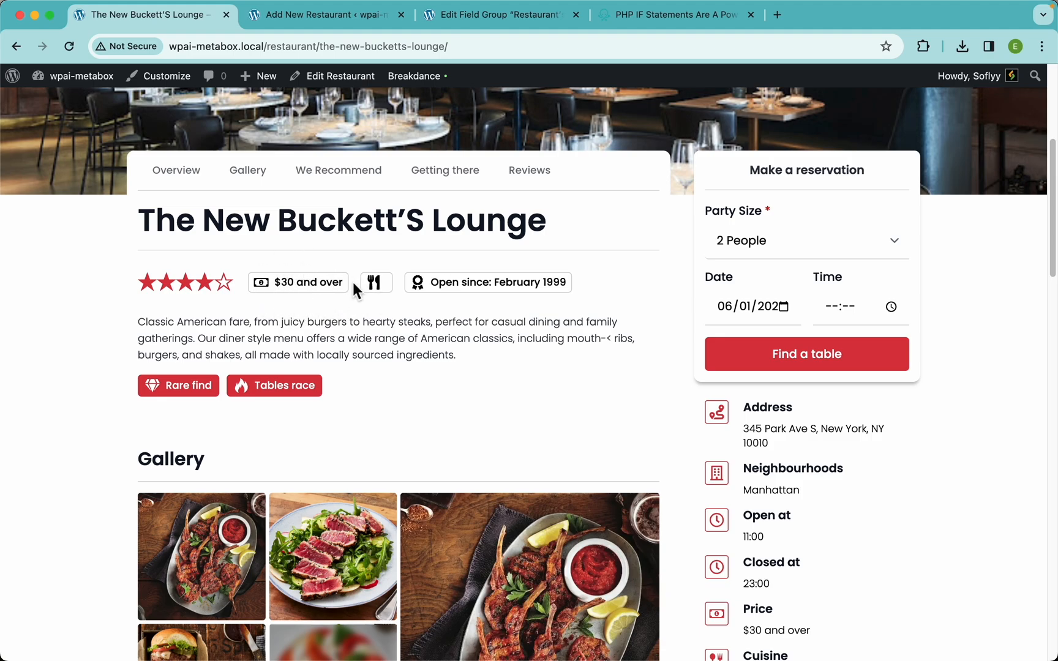
Step: Go back to the homepage and inspect the expense level on The New Buckett'S Lounge card up close
scroll(354, 289, "left", 5)
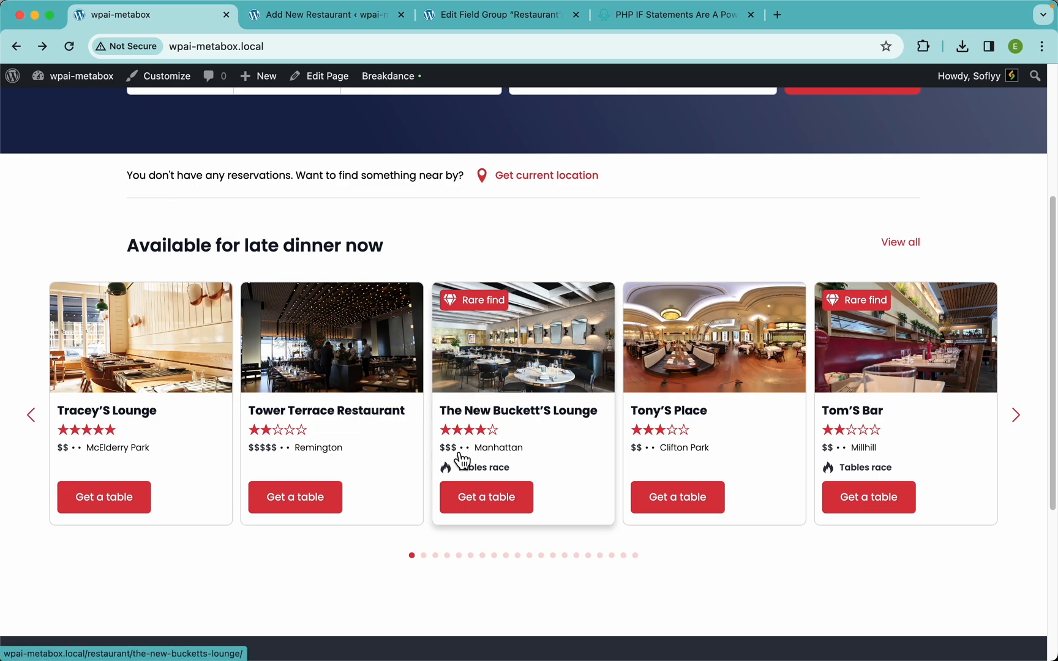
scroll(459, 454, "up", 2)
scroll(460, 458, "up", 5)
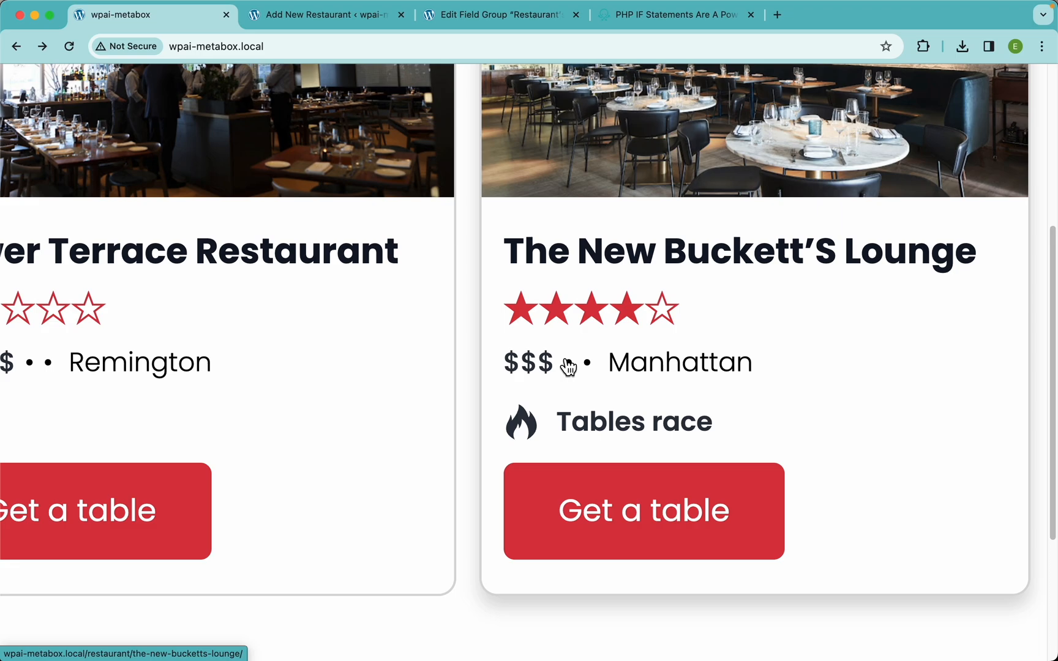
scroll(568, 366, "down", 7)
Step: Reopen The New Buckett'S Lounge and examine its opening date, description, taxonomy badges and contact details
left_click(508, 283)
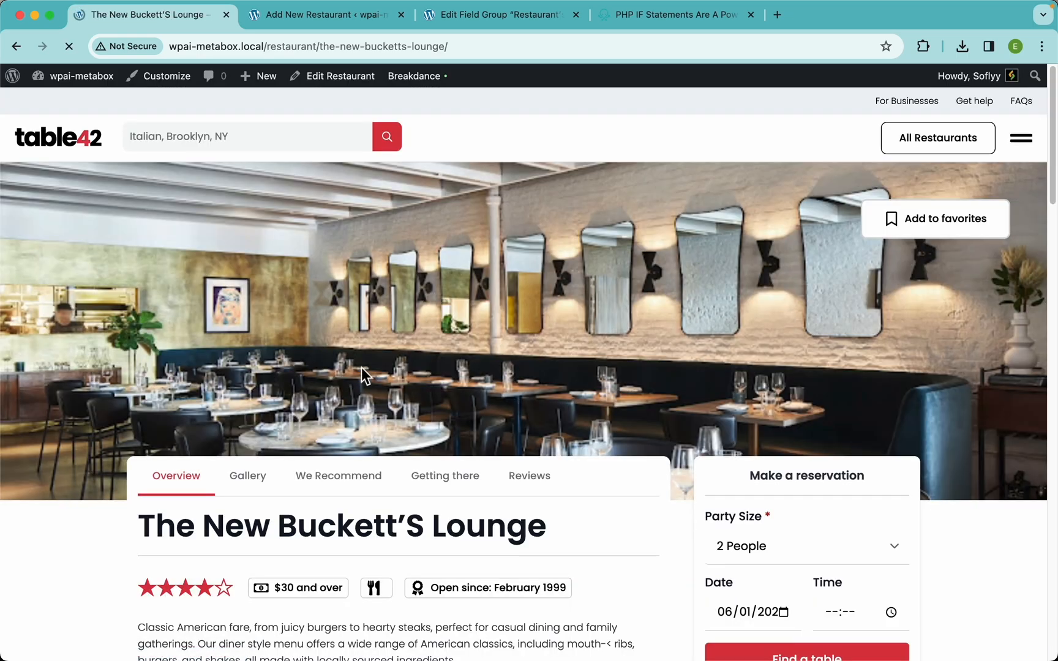
scroll(362, 374, "down", 5)
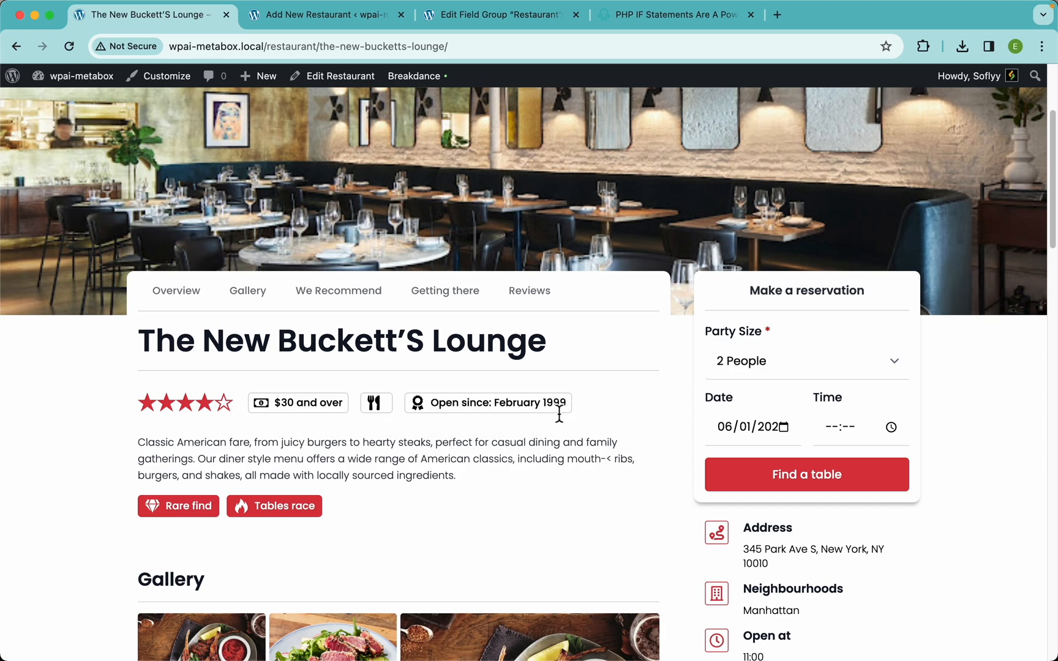
scroll(491, 455, "down", 3)
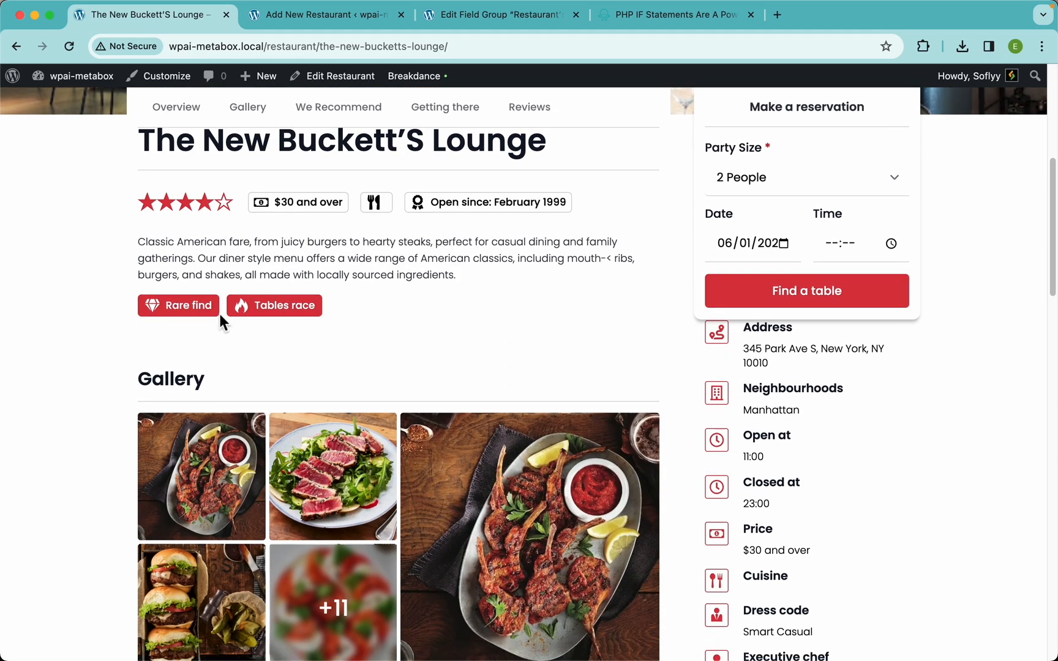
scroll(416, 285, "down", 1)
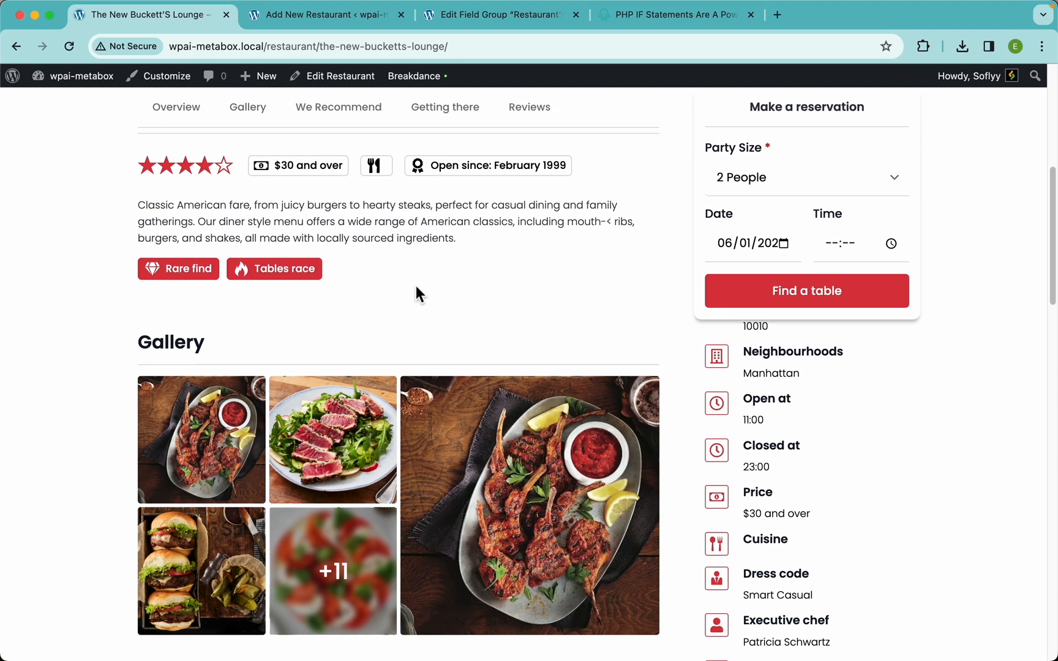
scroll(420, 286, "up", 1)
scroll(791, 488, "down", 5)
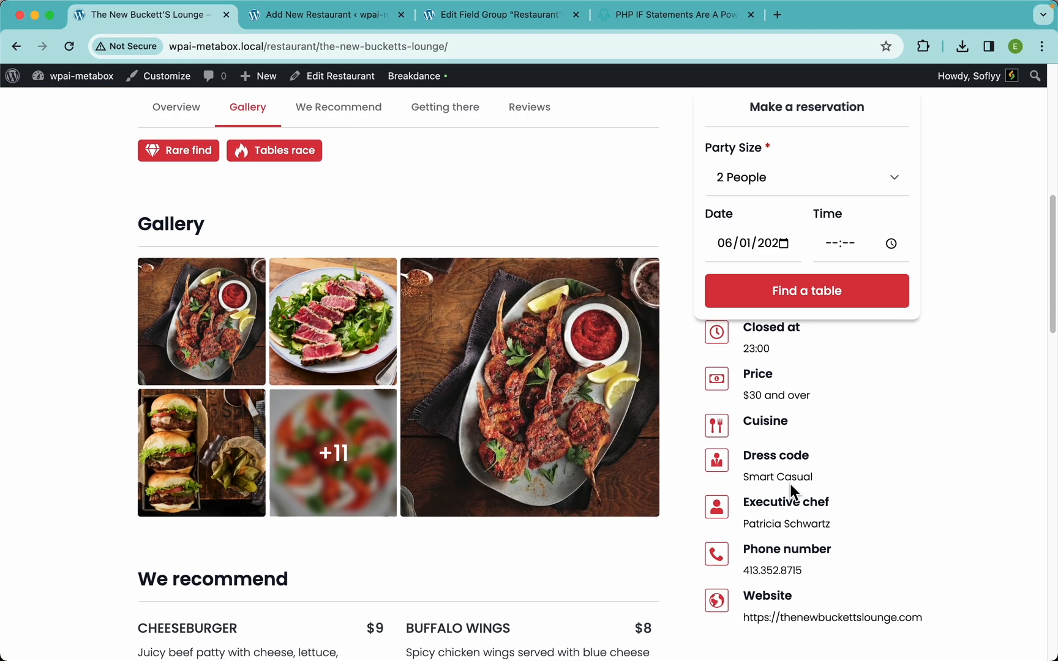
scroll(662, 469, "down", 1)
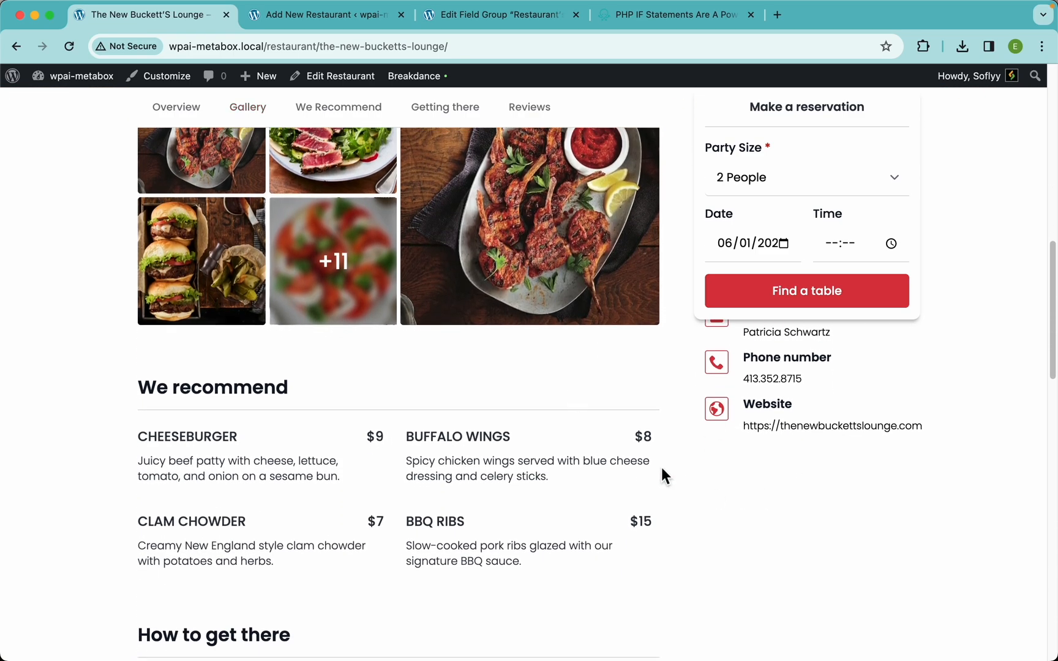
Step: View the restaurant's imported gallery images full size up to the fourth one, and close the viewer
left_click(335, 271)
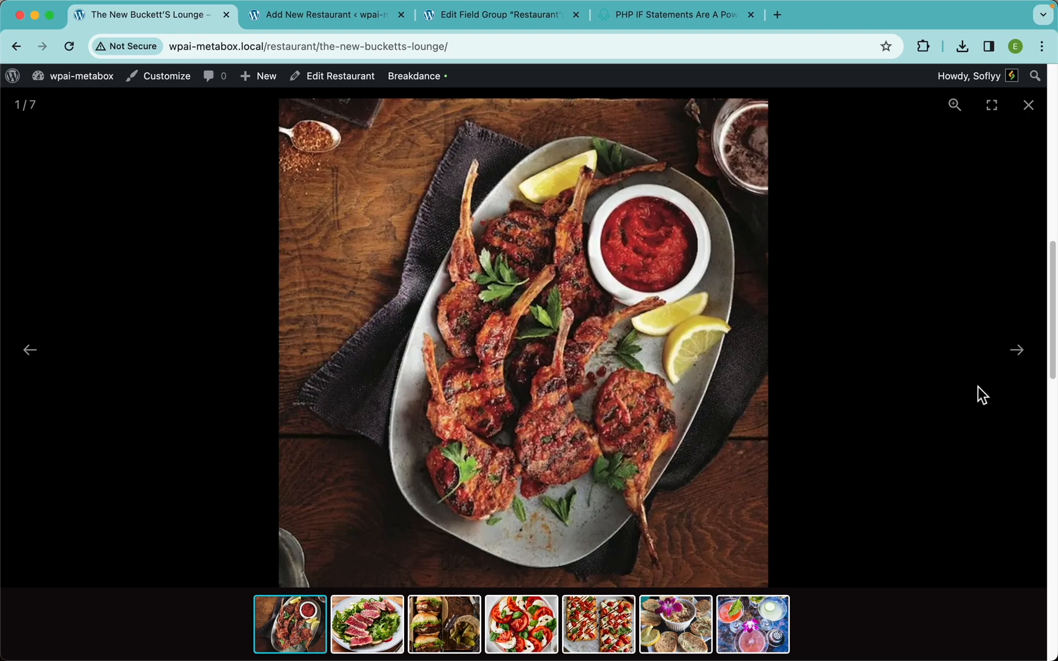
left_click(1022, 360)
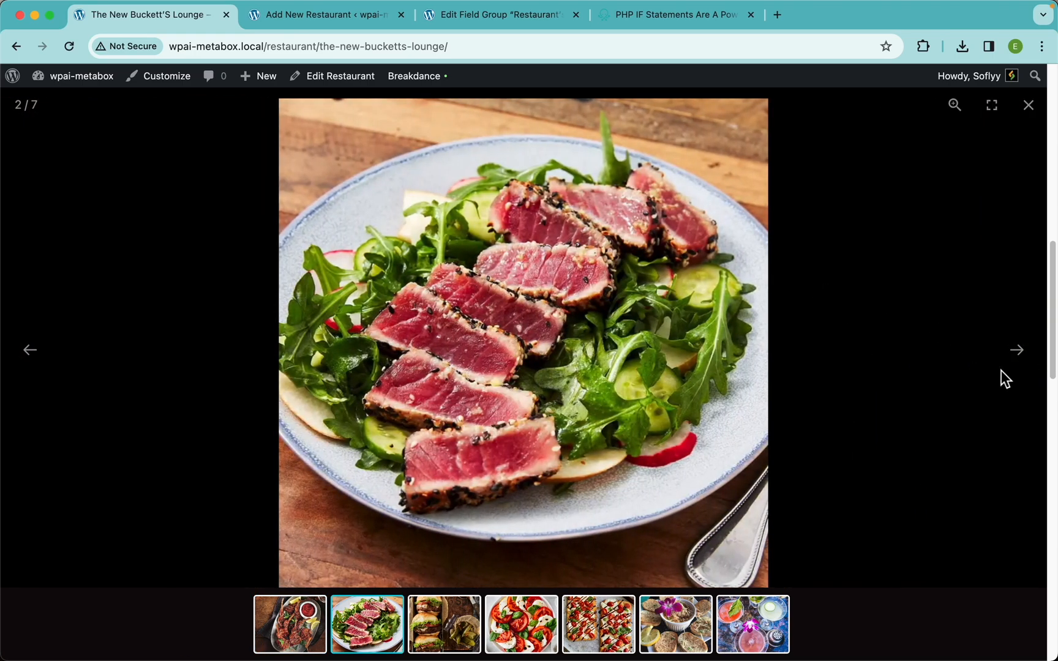
left_click(1031, 353)
left_click(1031, 354)
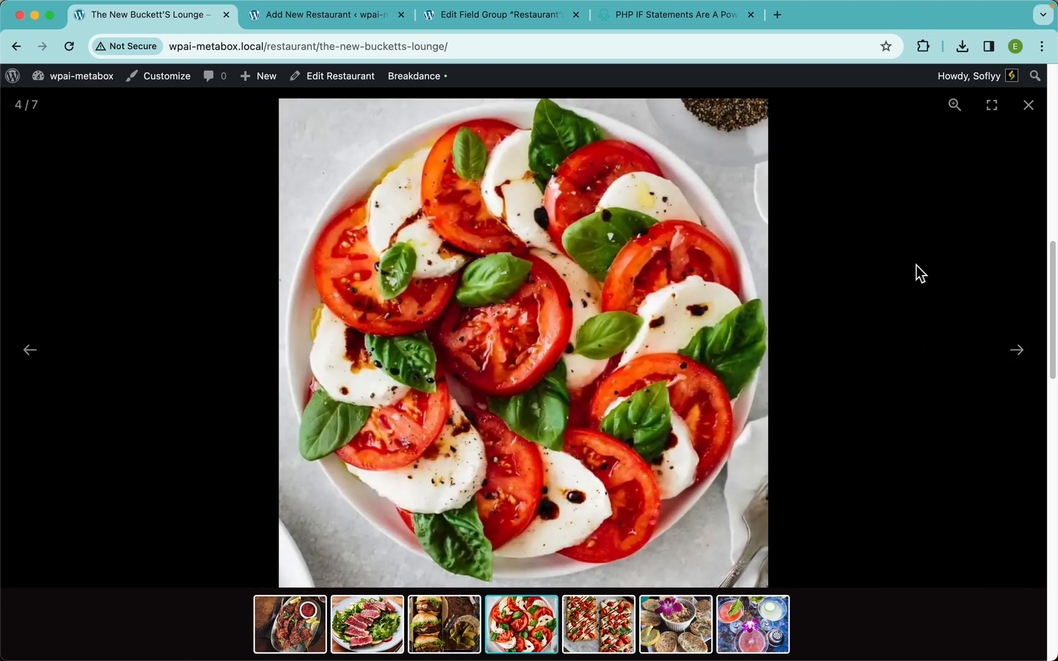
left_click(916, 269)
Step: Examine the recommended dishes, the location map and the customer reviews on the restaurant page
scroll(429, 438, "down", 5)
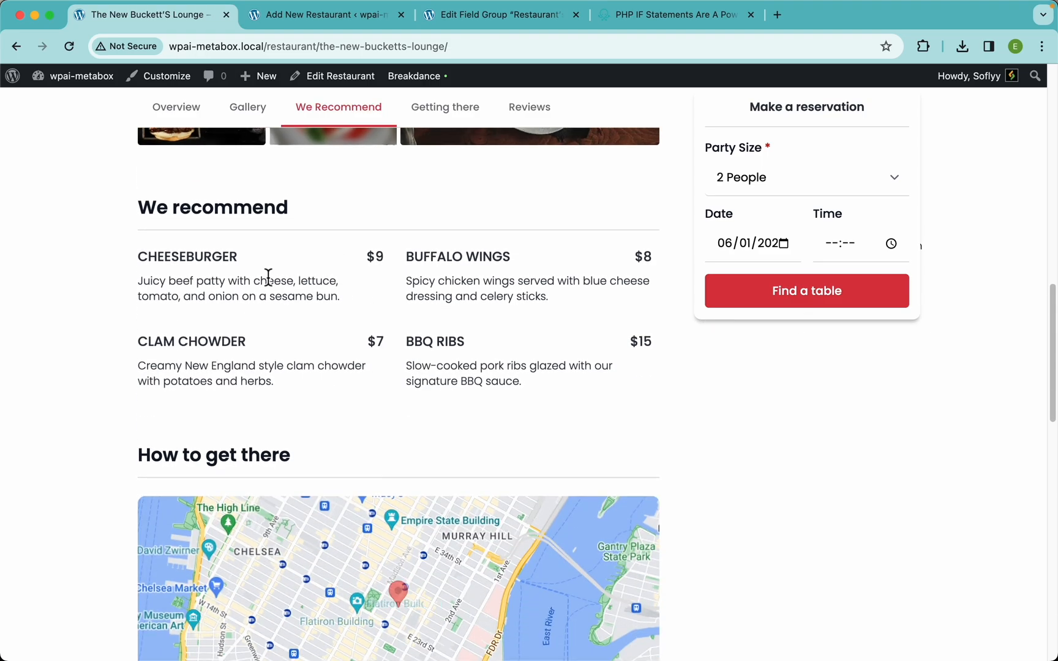
scroll(724, 481, "down", 8)
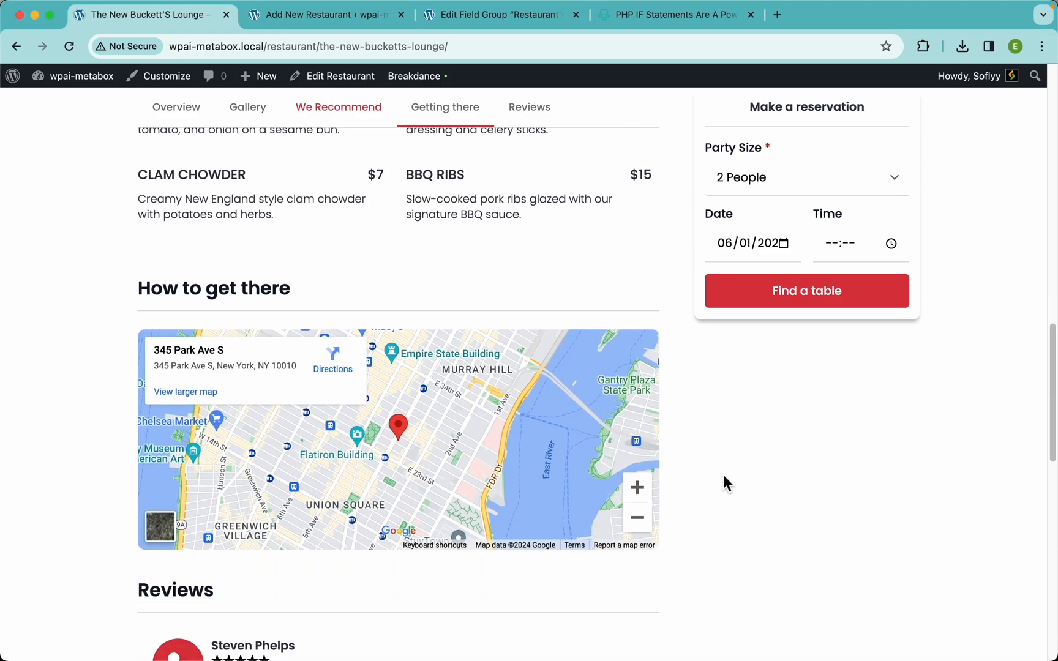
scroll(491, 461, "up", 1)
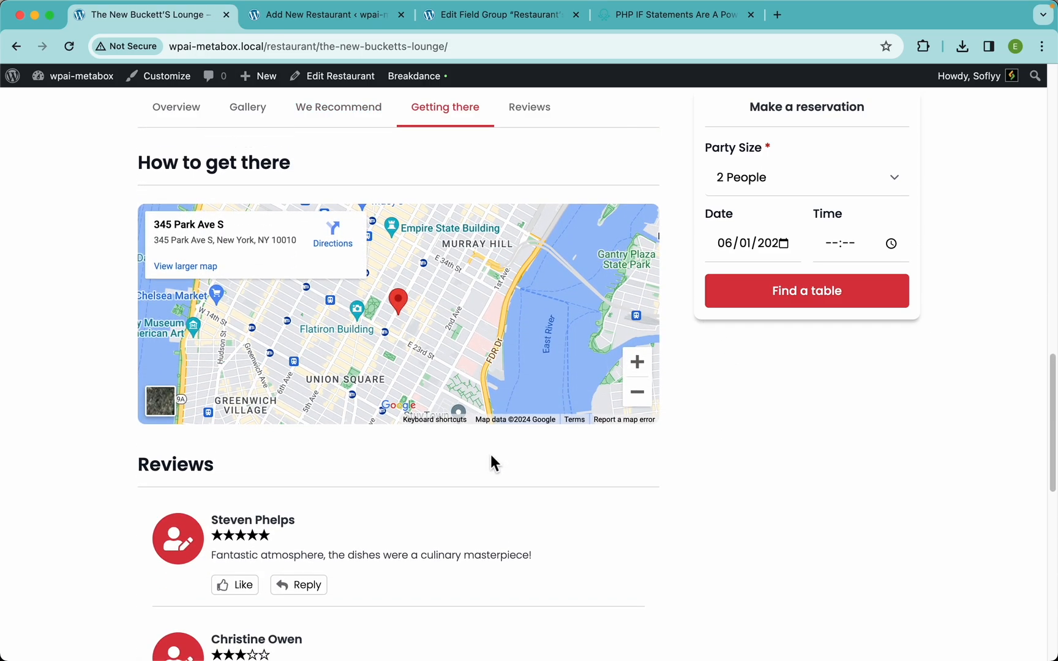
scroll(498, 524, "down", 7)
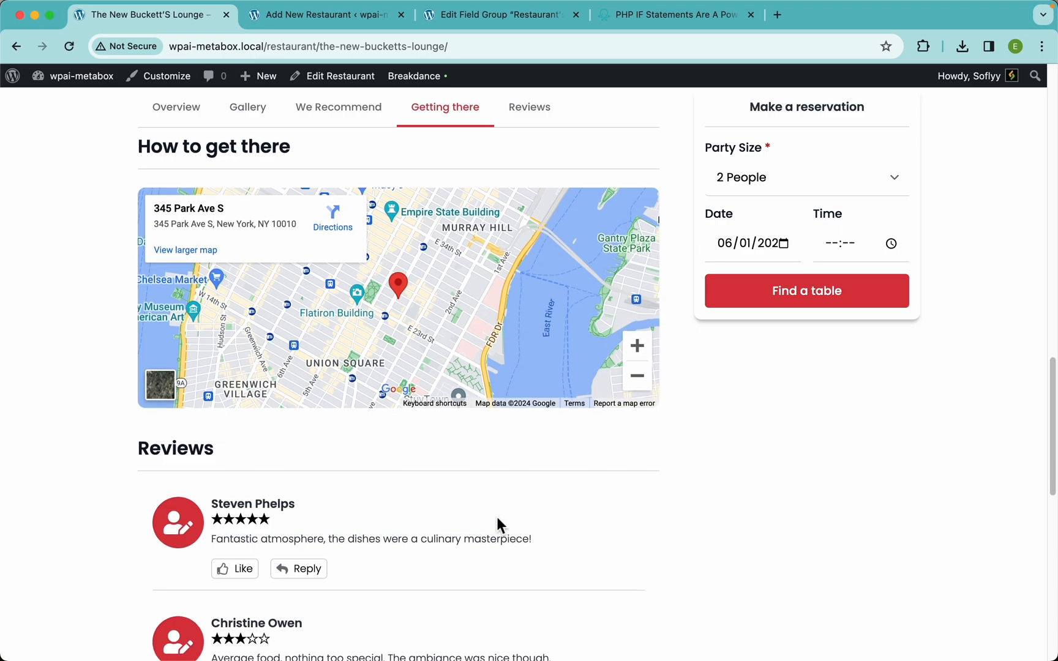
scroll(496, 521, "down", 7)
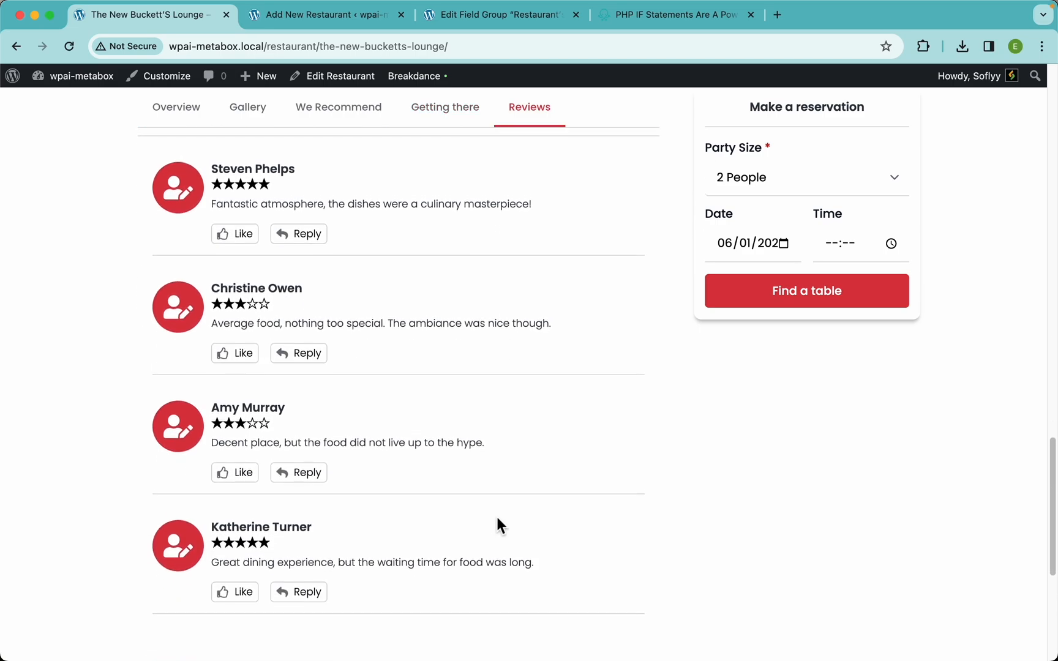
scroll(357, 439, "up", 20)
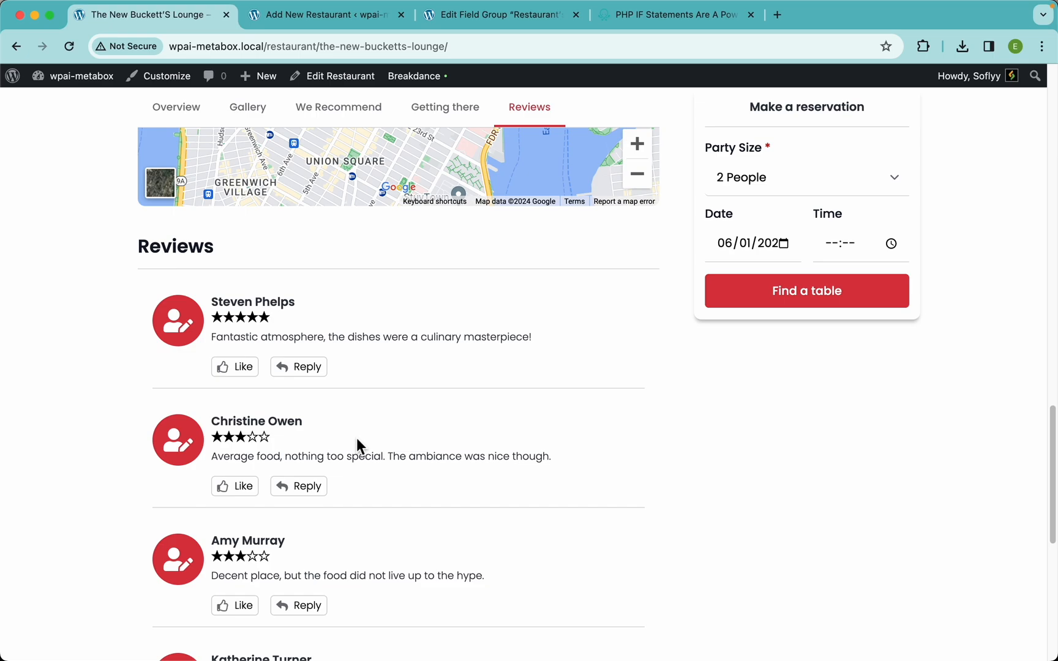
Step: Open The New Buckett'S Lounge for editing and review its cuisine, booking speed, availability, featured image and location fields
scroll(418, 369, "down", 1)
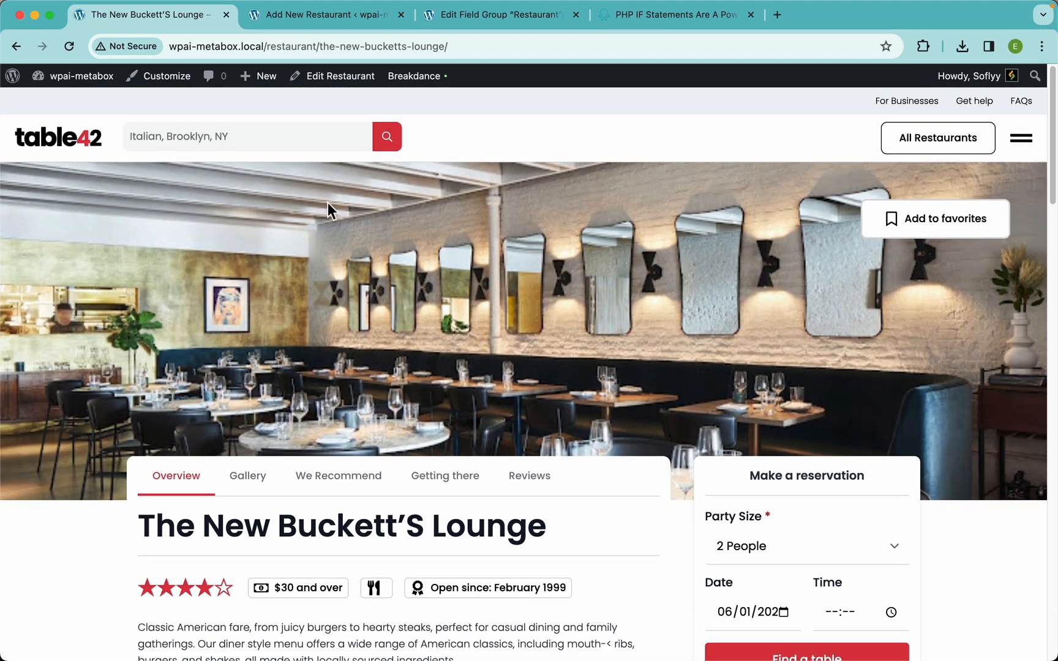
left_click(336, 89)
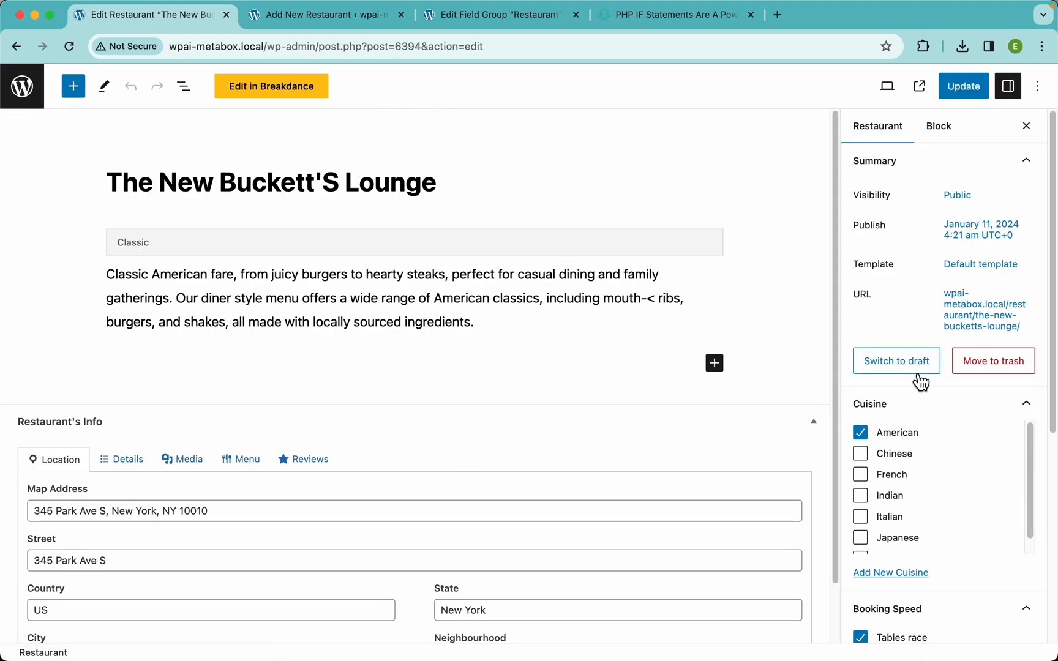
scroll(906, 439, "down", 1)
scroll(928, 592, "down", 2)
scroll(927, 591, "down", 3)
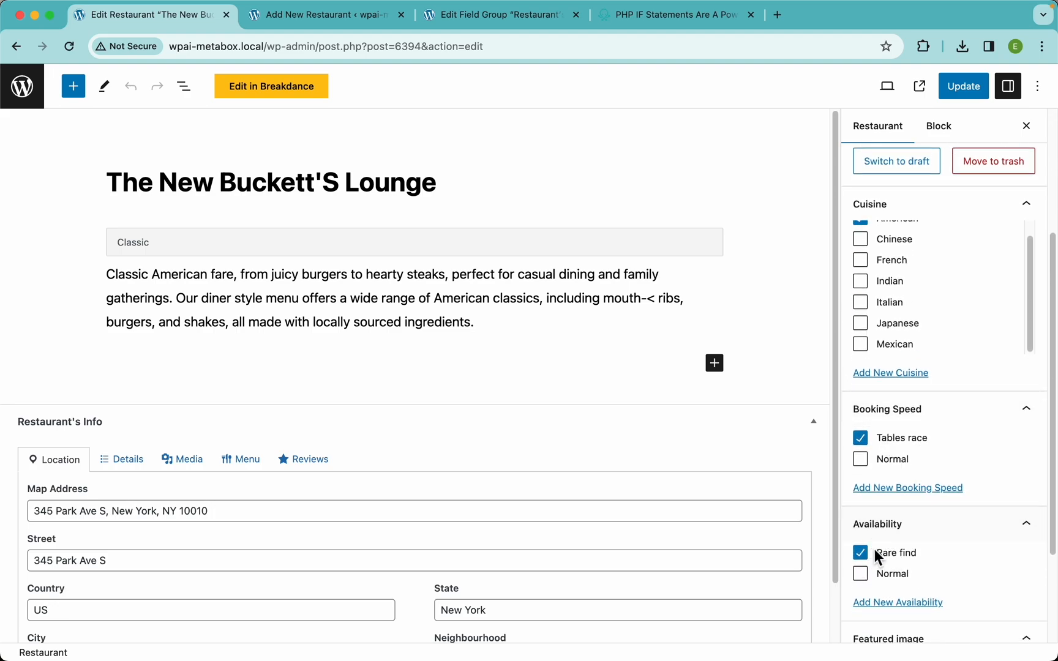
scroll(902, 564, "down", 3)
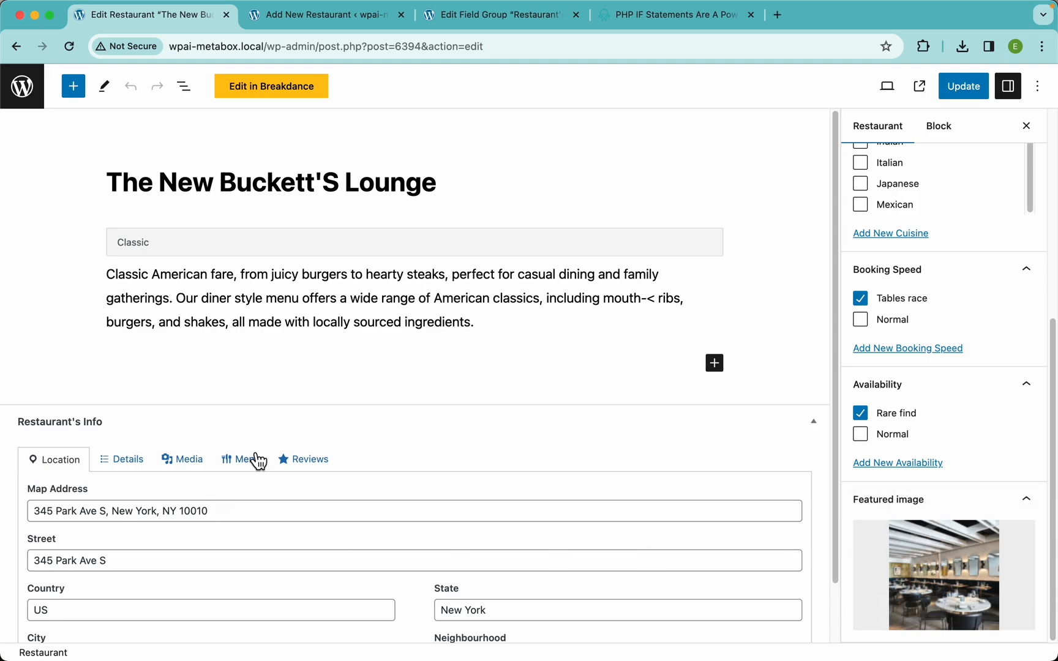
scroll(248, 459, "down", 2)
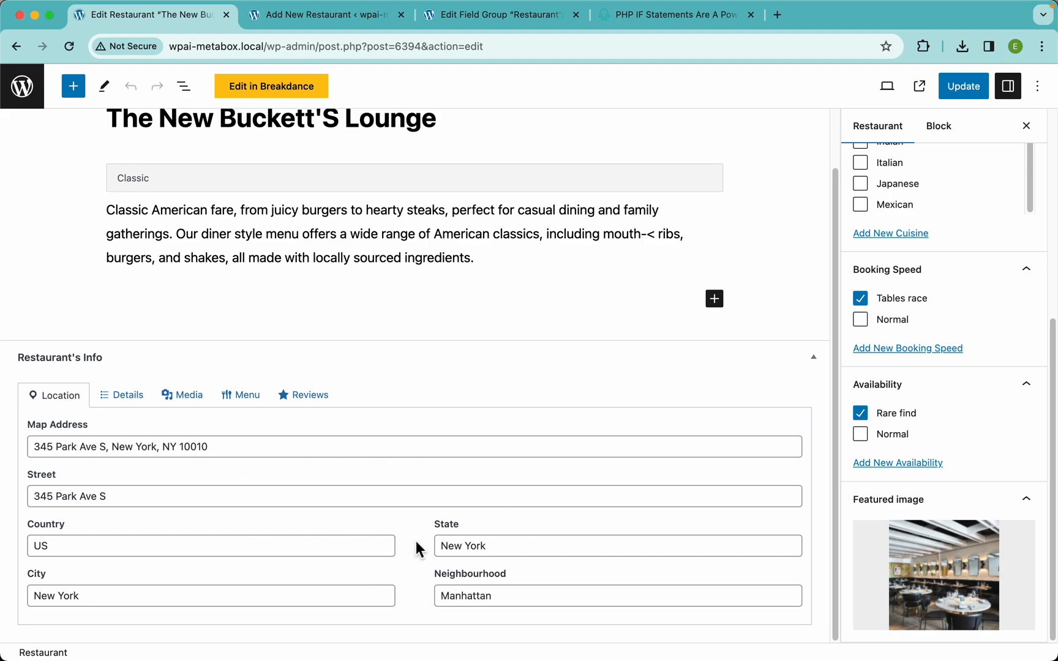
Step: Check the restaurant's Details fields, including the opening and closing time pickers, open-since date, rating, cuisine, dress code and contact fields
left_click(144, 412)
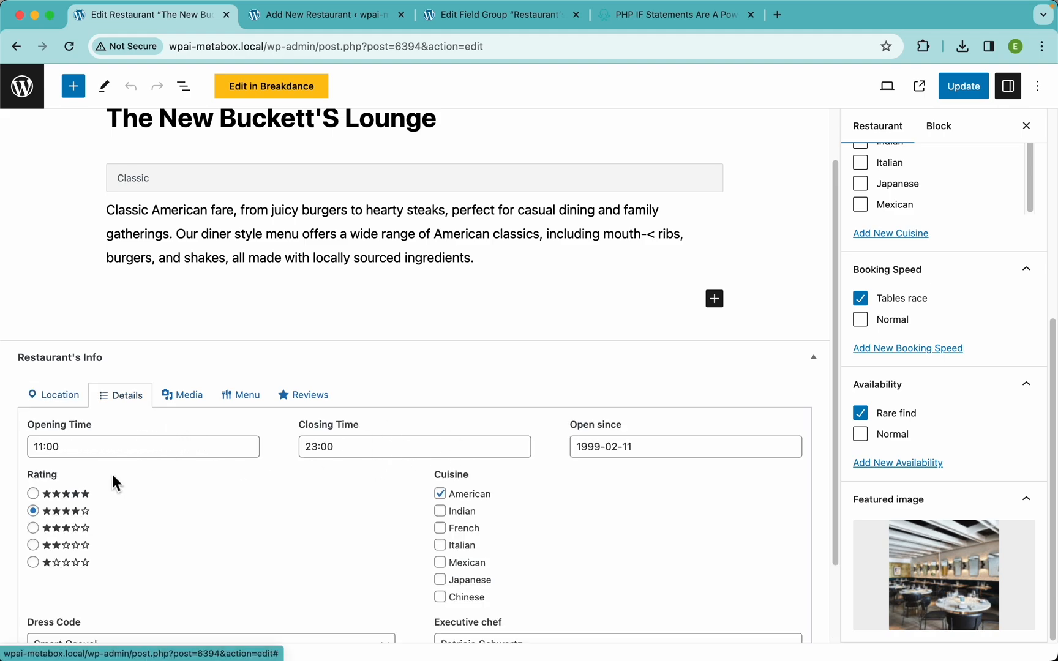
left_click(117, 445)
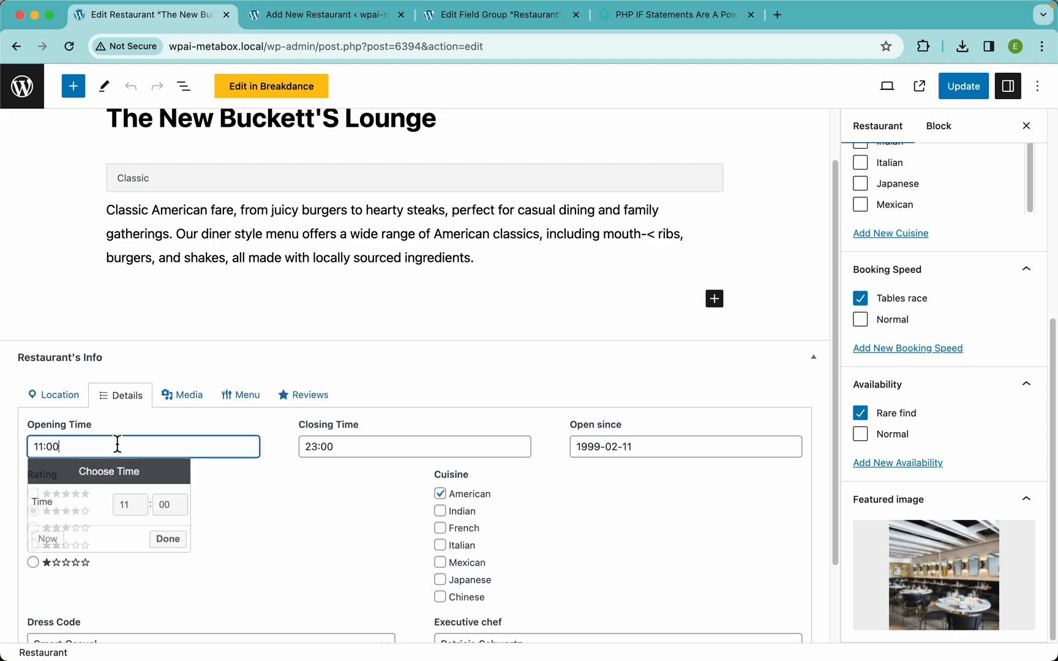
left_click(347, 448)
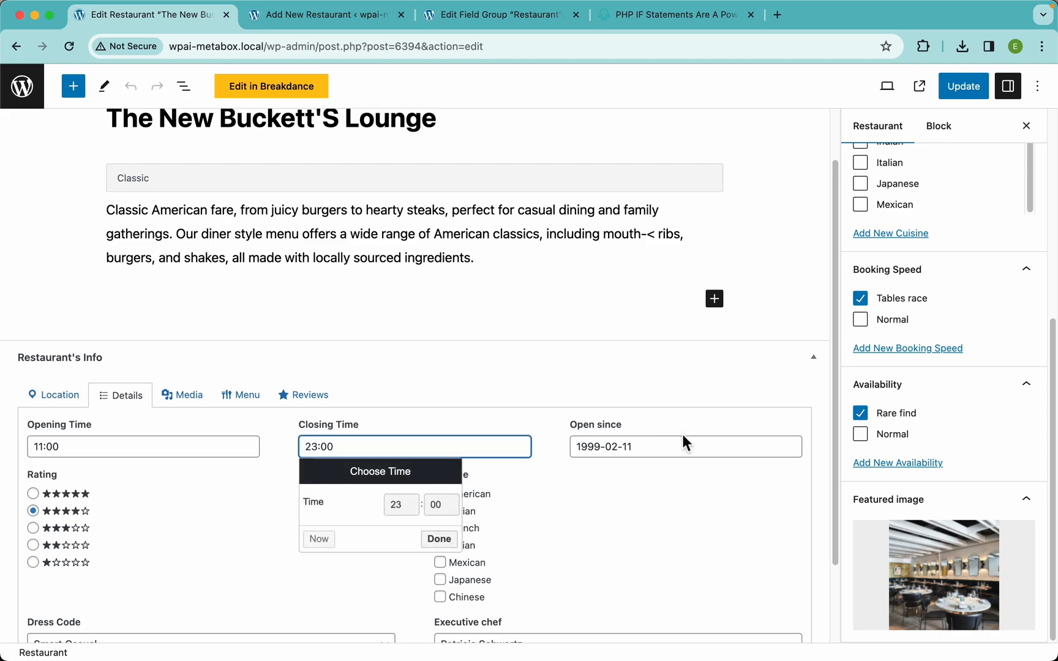
left_click(611, 456)
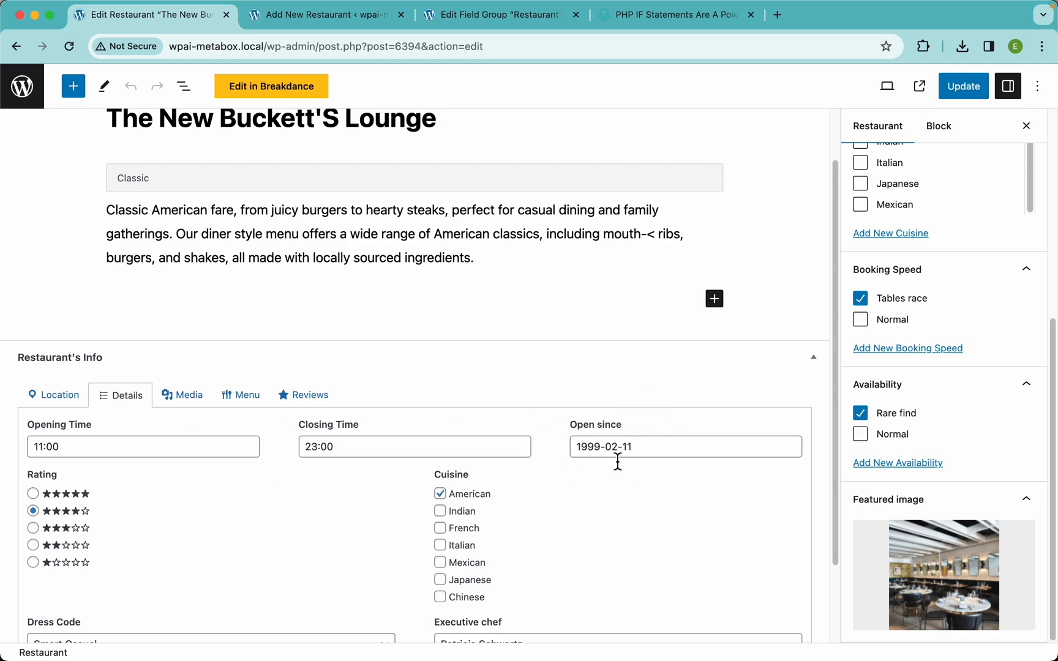
scroll(261, 478, "down", 3)
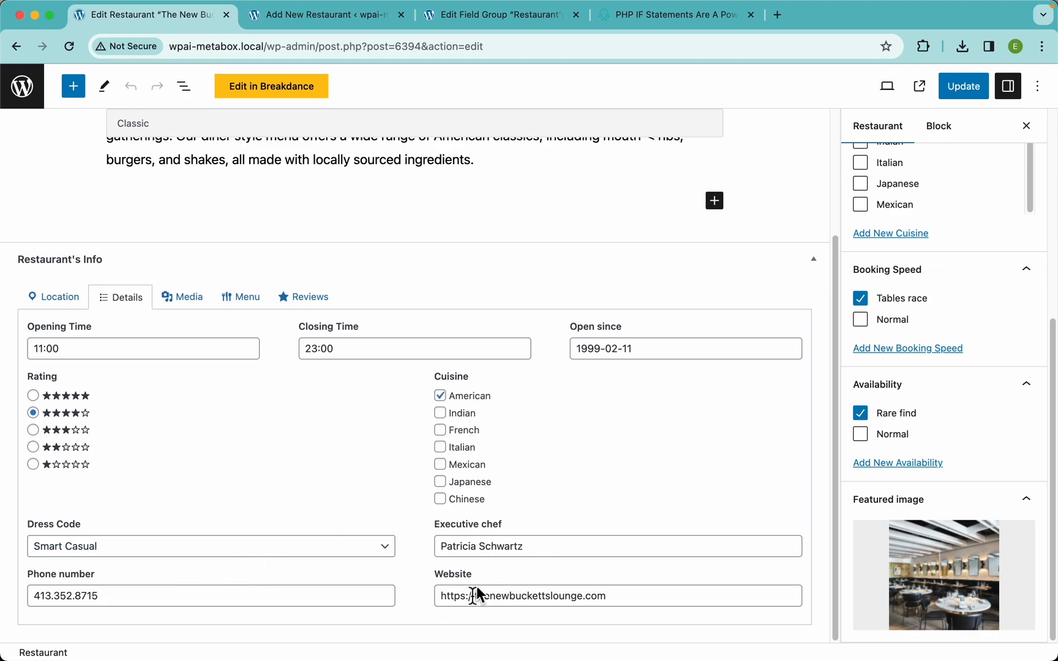
Step: Inspect the imported gallery images in the Media fields of Restaurant's Info
scroll(312, 288, "up", 3)
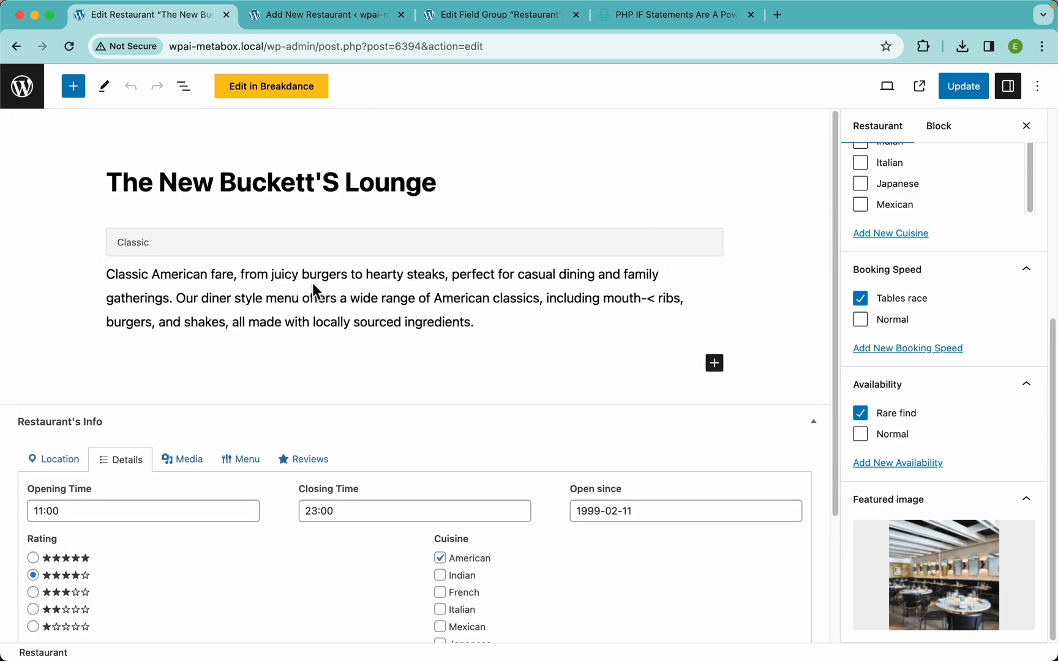
left_click(191, 462)
scroll(302, 428, "down", 3)
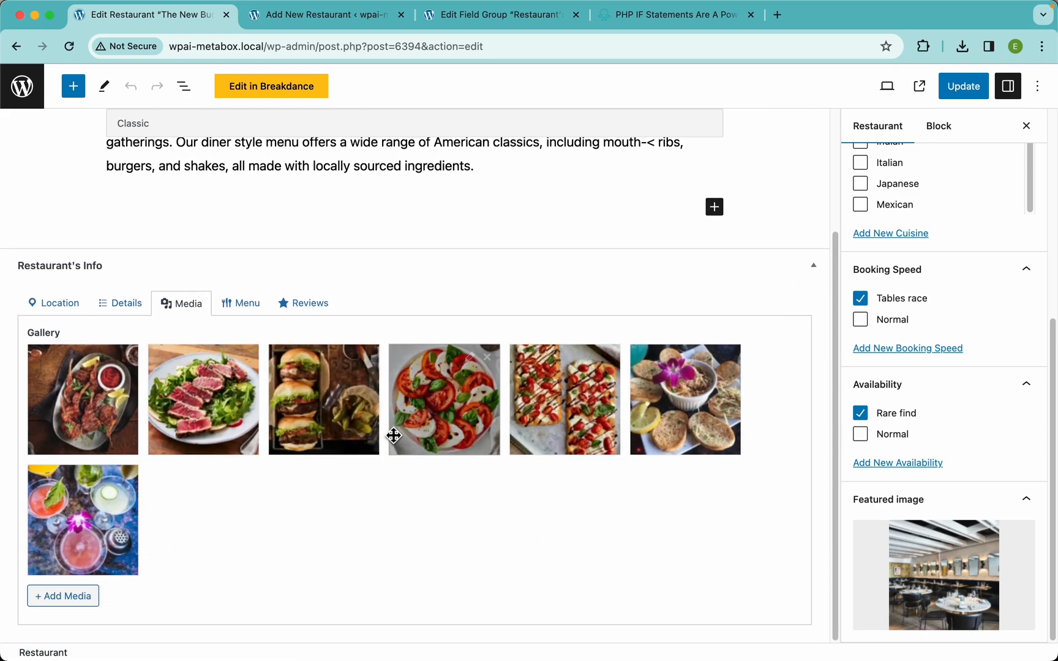
Step: Examine the Menu fields, covering the price range, average price and every recommended dish with its description and price
left_click(246, 317)
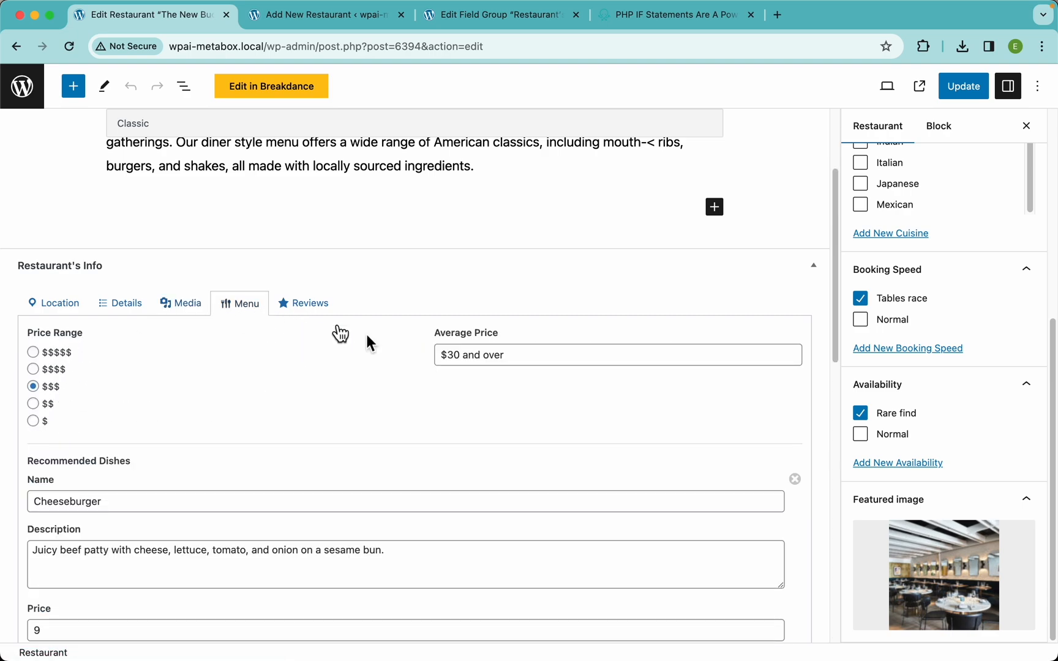
left_click_drag(532, 366, 414, 367)
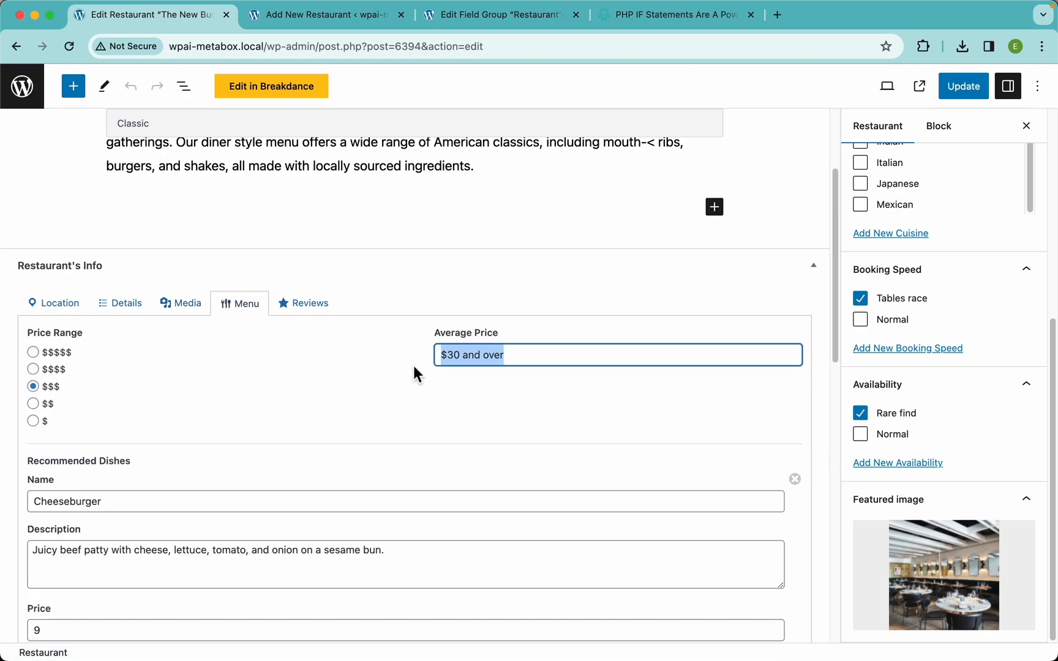
left_click(464, 426)
scroll(382, 423, "down", 5)
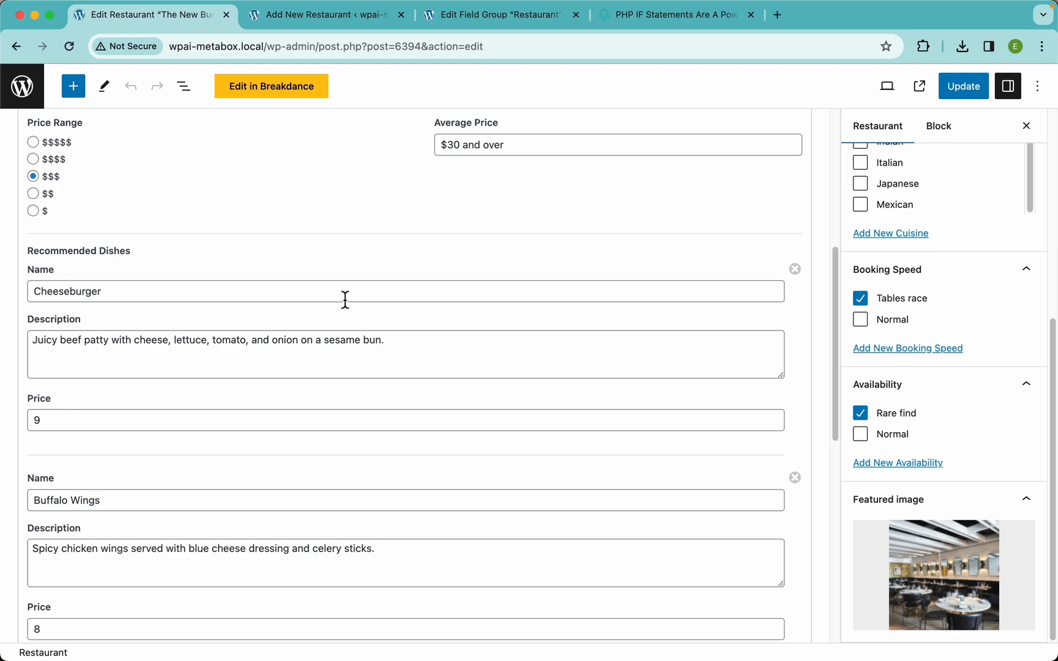
scroll(345, 300, "down", 10)
scroll(344, 300, "down", 4)
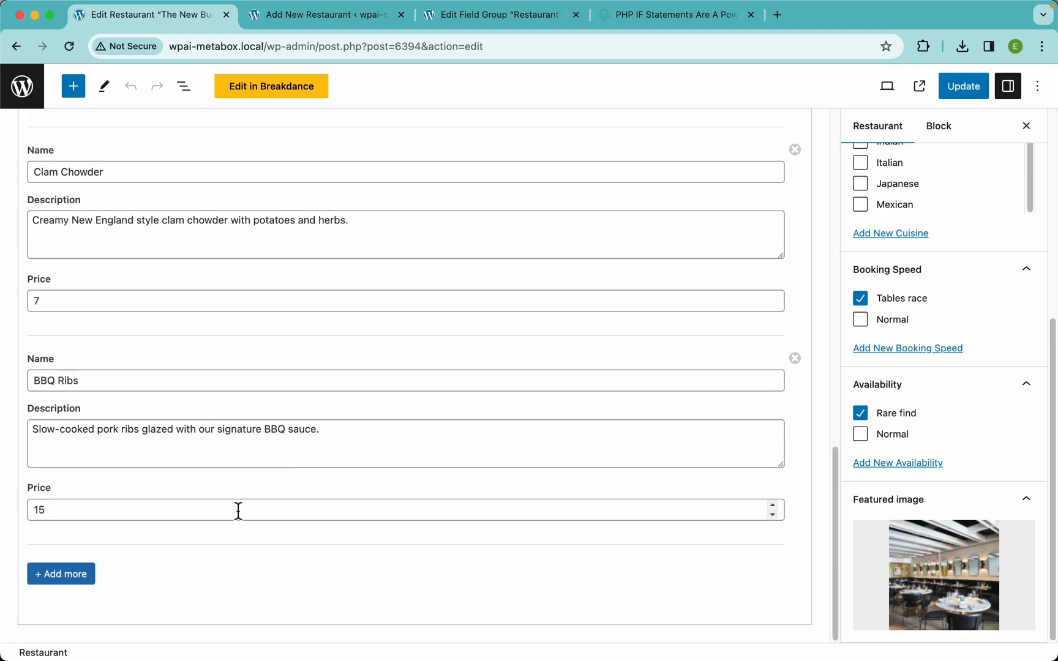
Step: Show the Reviews fields of Restaurant's Info and skim all the imported review entries
scroll(257, 370, "up", 15)
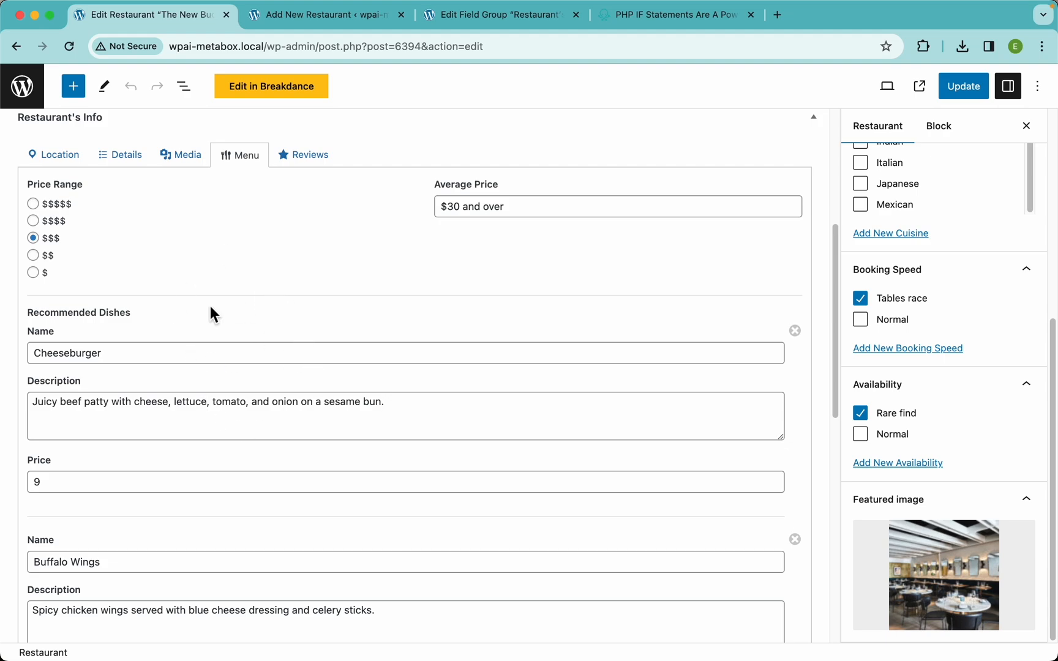
left_click(297, 161)
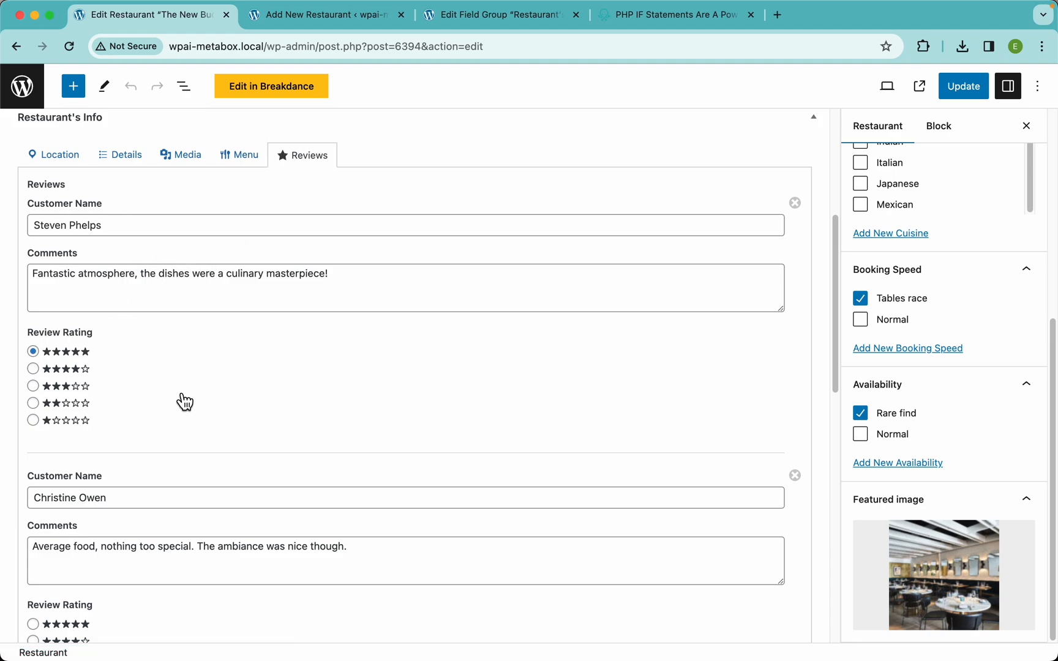
scroll(141, 454, "down", 11)
scroll(142, 453, "down", 7)
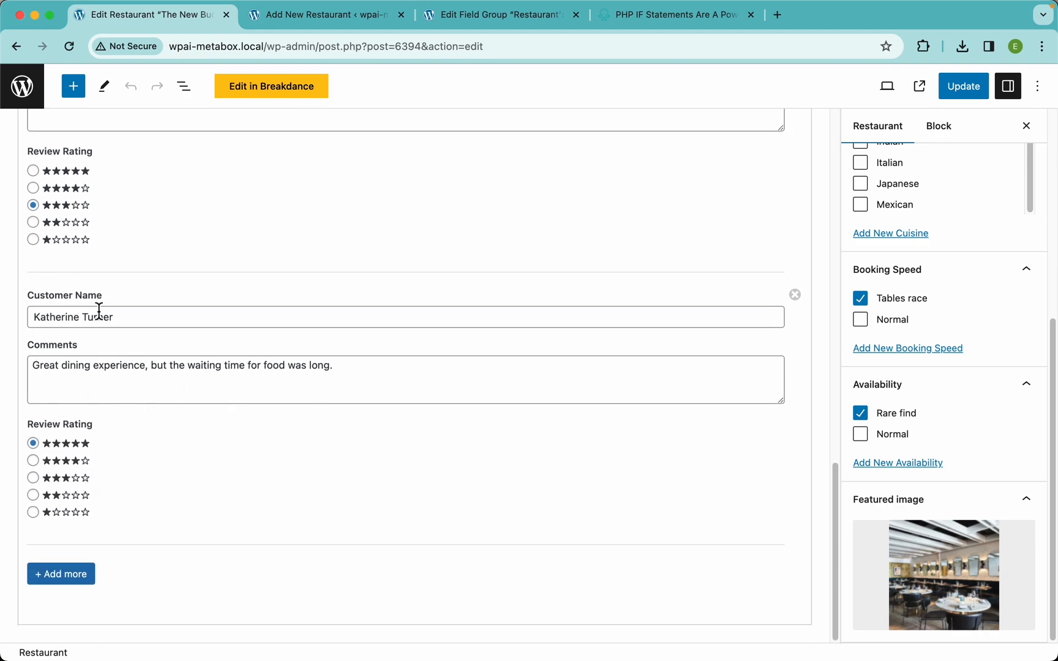
scroll(168, 434, "up", 5)
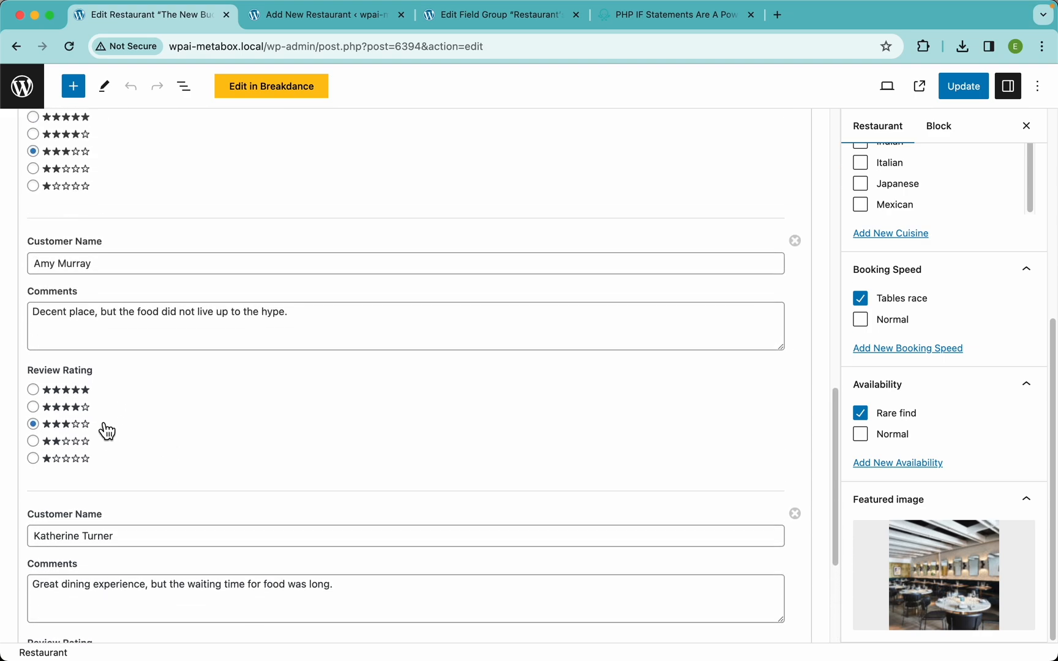
scroll(209, 389, "up", 12)
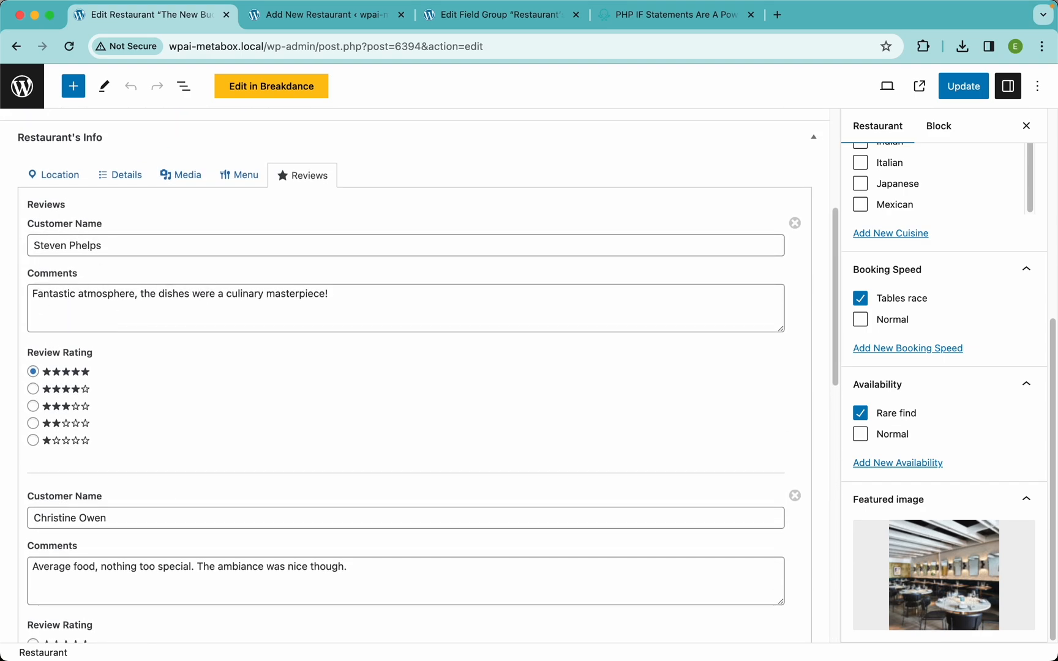
Step: Check the customer name, comments and review rating in each imported review entry, from first to last
left_click_drag(119, 253, 14, 251)
left_click(113, 311)
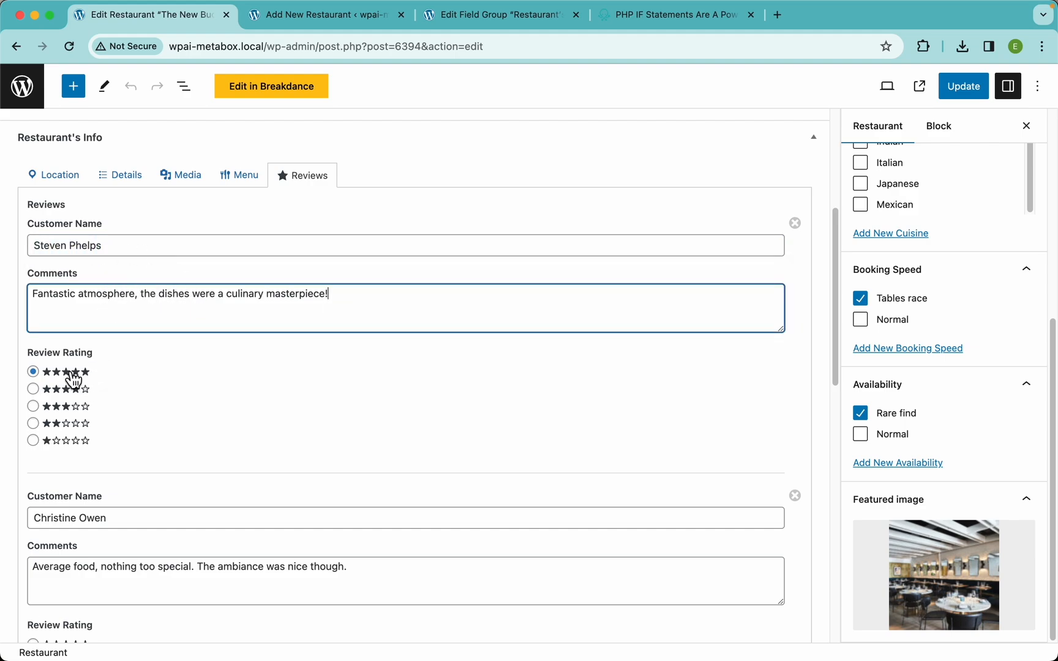
scroll(196, 378, "down", 5)
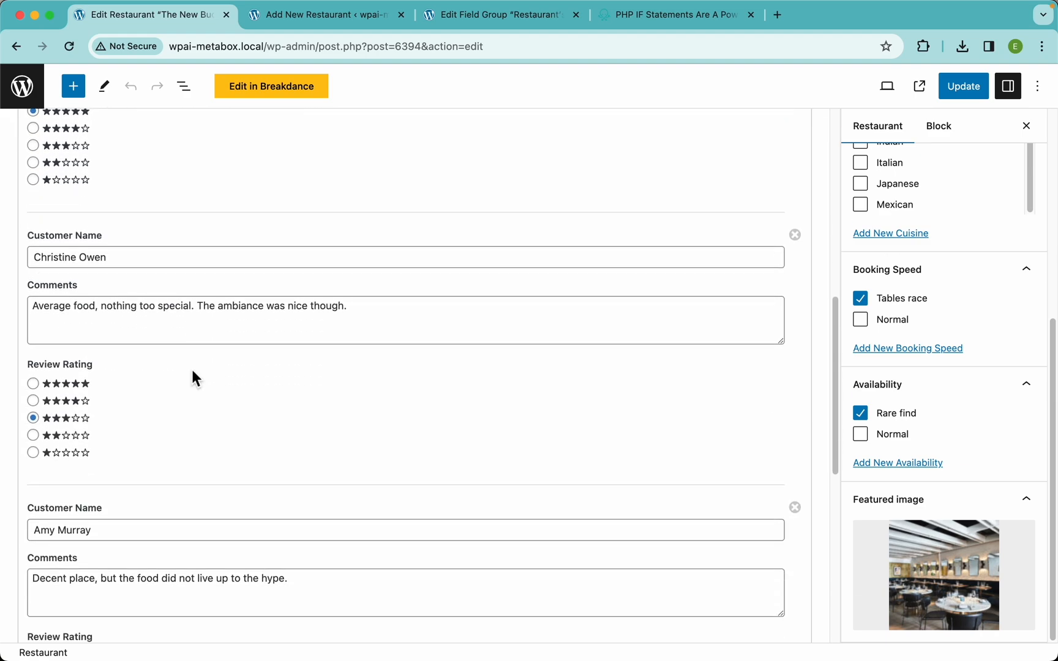
left_click(90, 318)
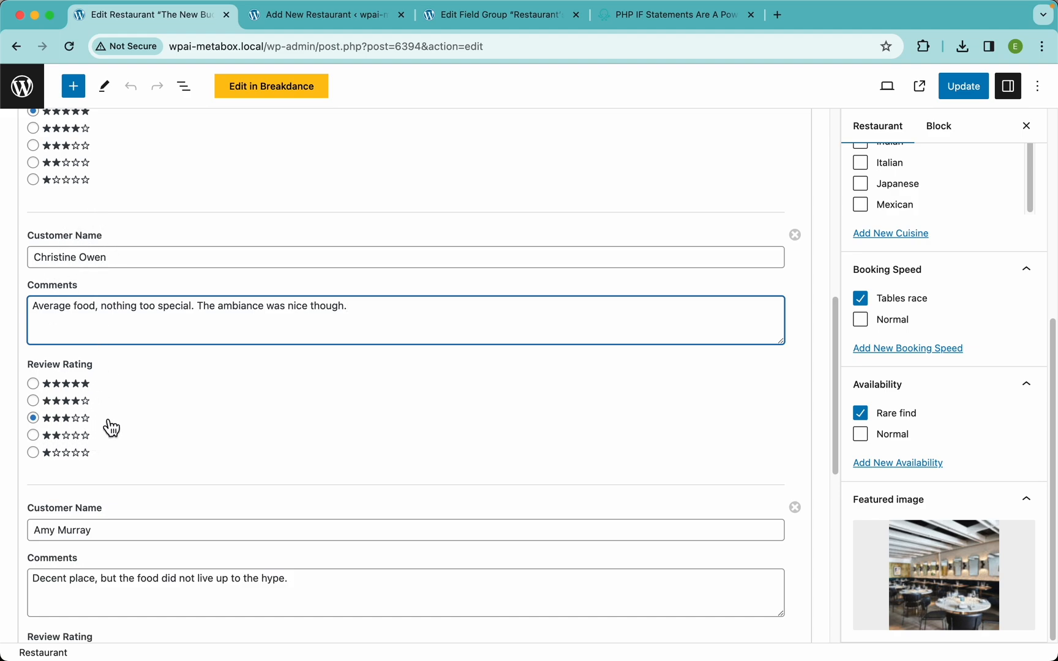
scroll(190, 431, "down", 3)
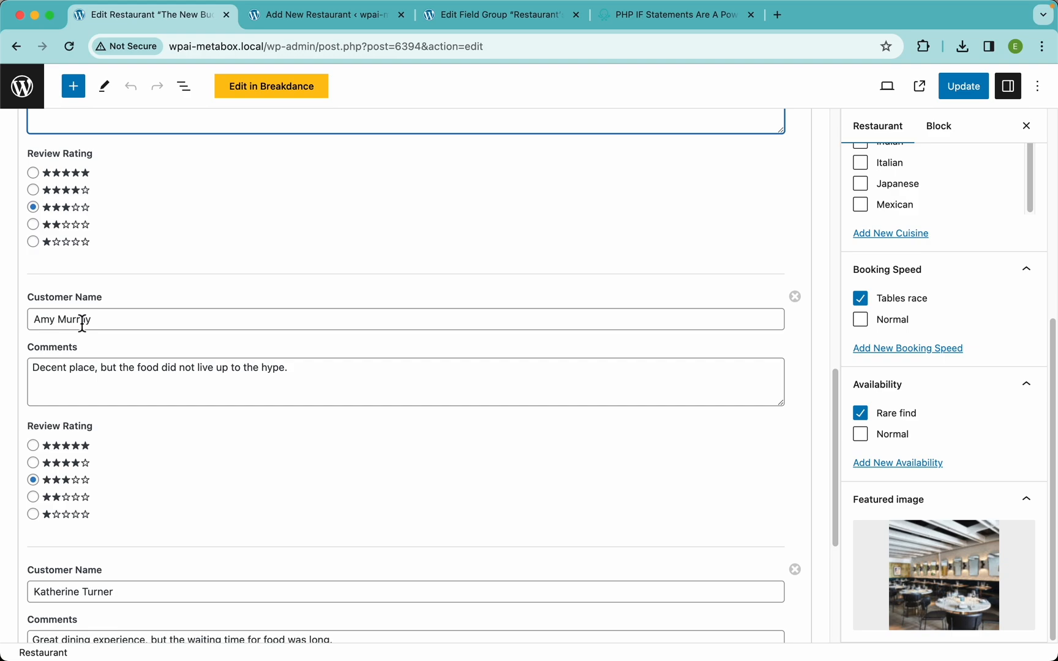
triple_click(105, 326)
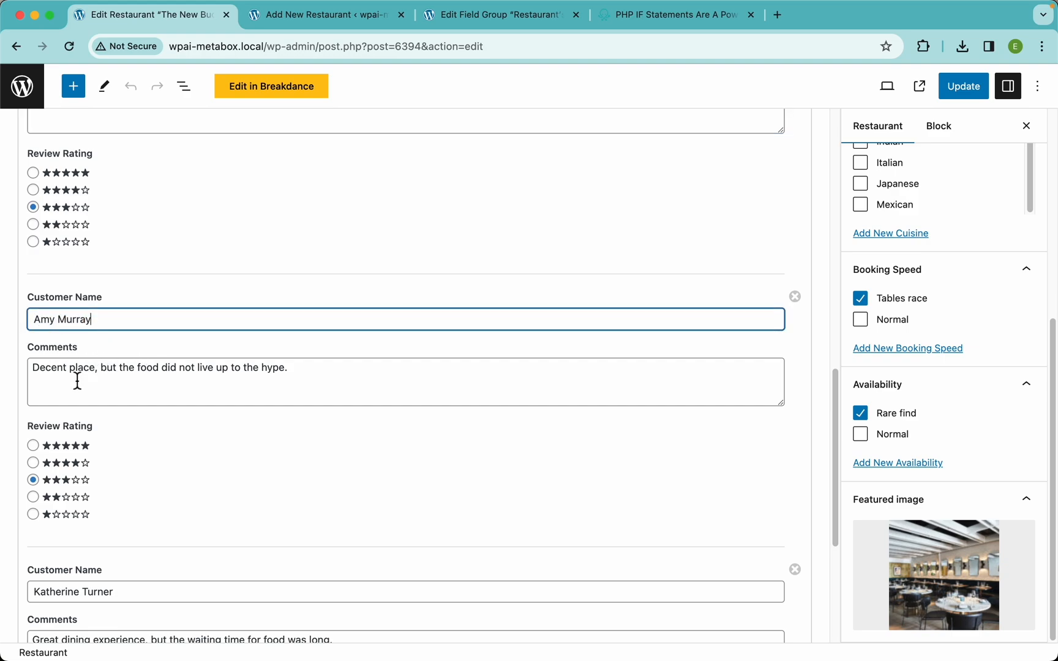
scroll(179, 423, "down", 5)
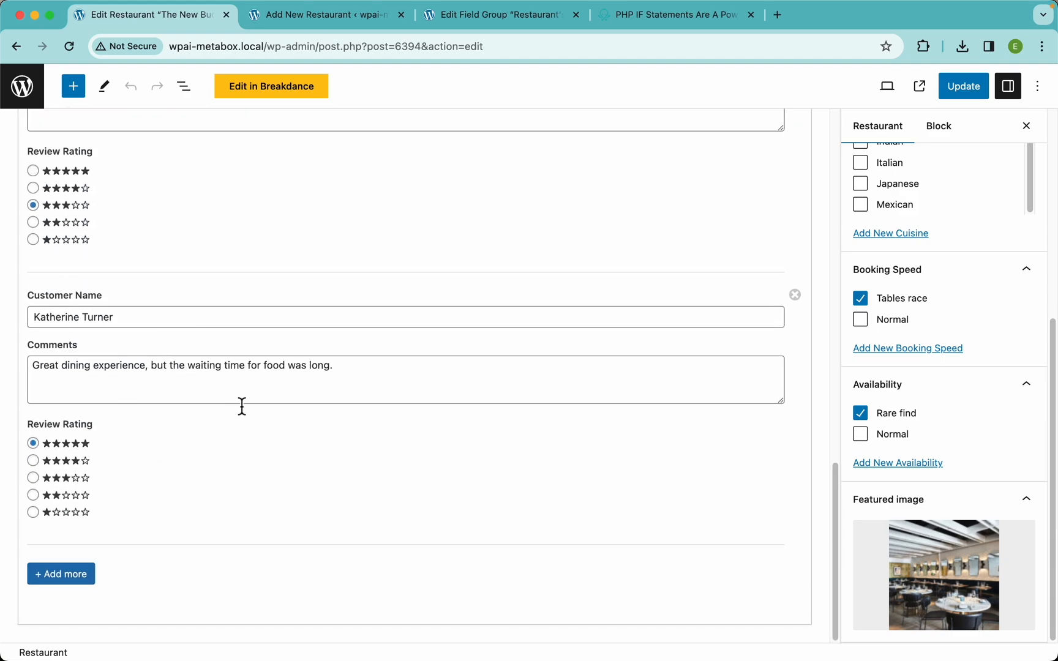
scroll(308, 367, "up", 15)
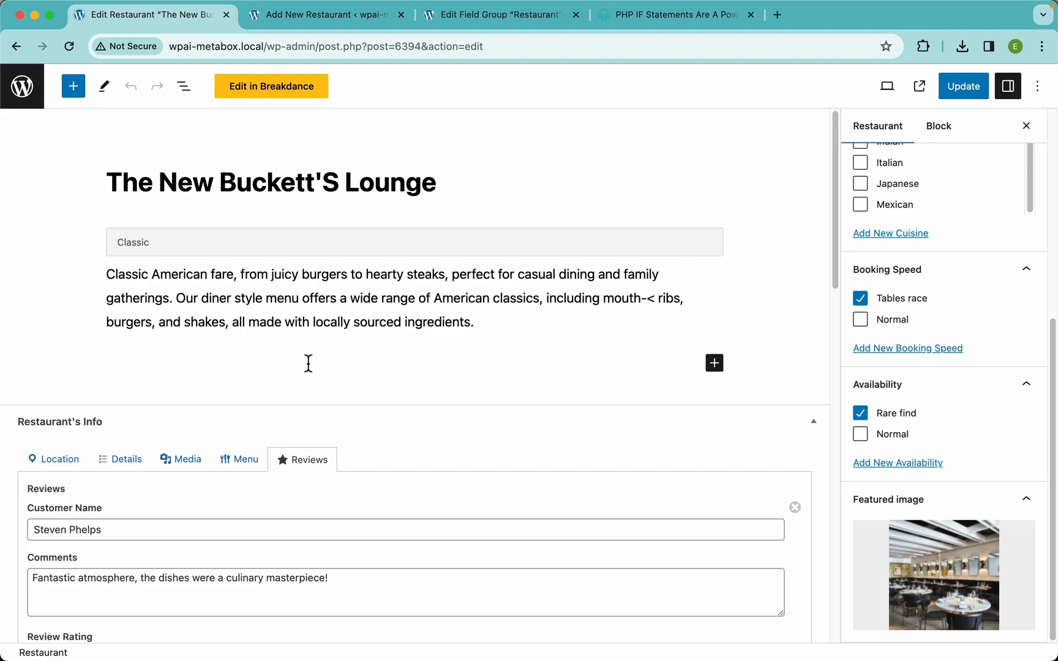
Step: Open the restaurant's public page from the editor and look it over from the header down to the reviews
left_click(921, 85)
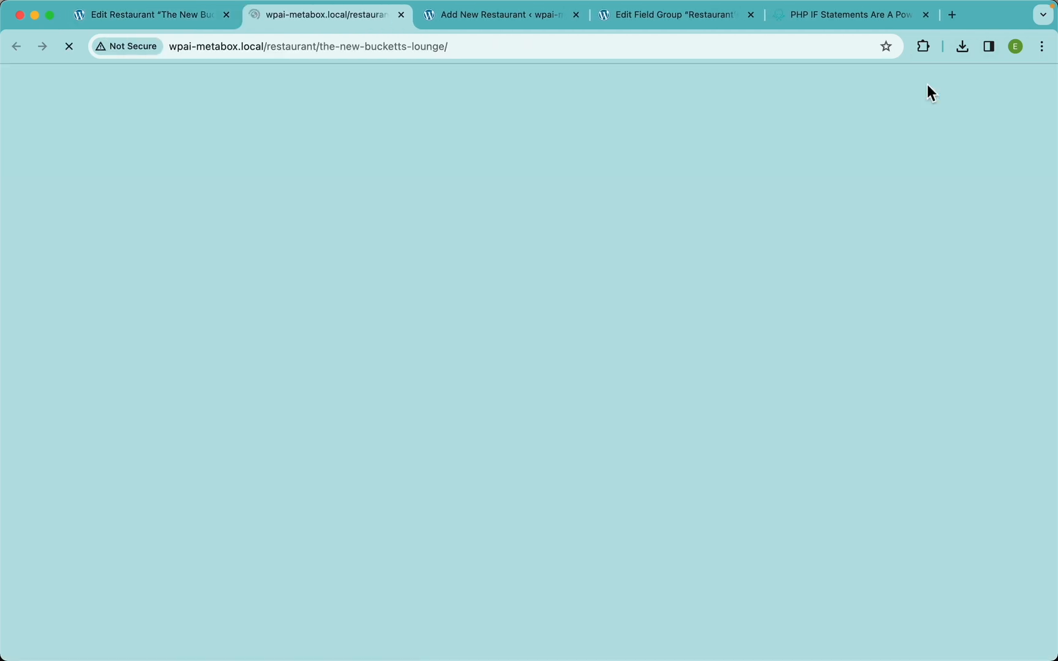
scroll(580, 322, "down", 8)
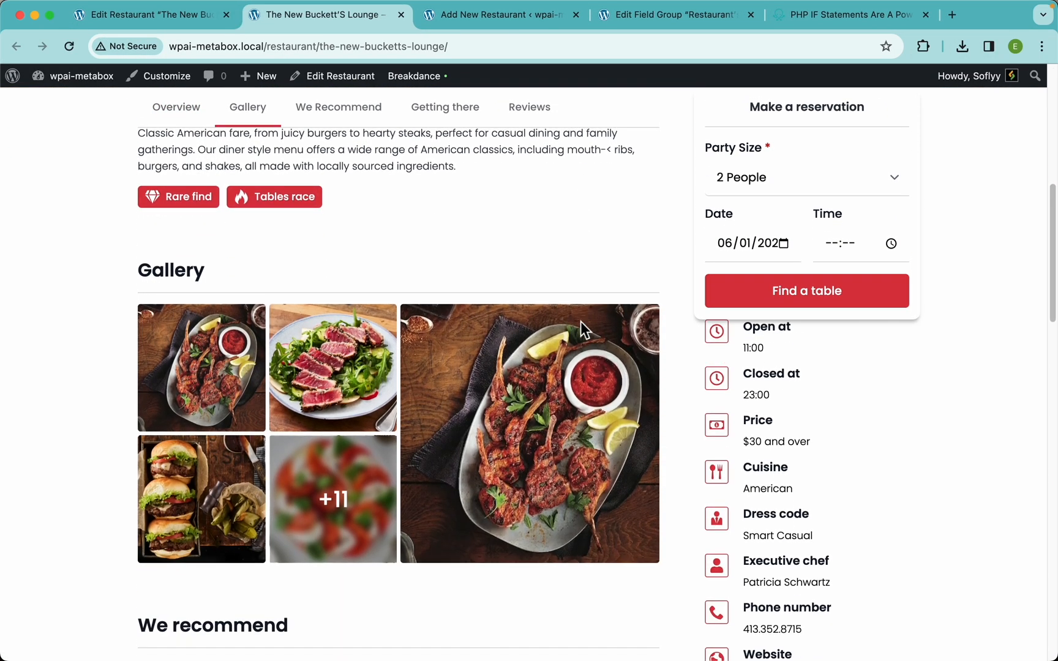
scroll(580, 321, "down", 15)
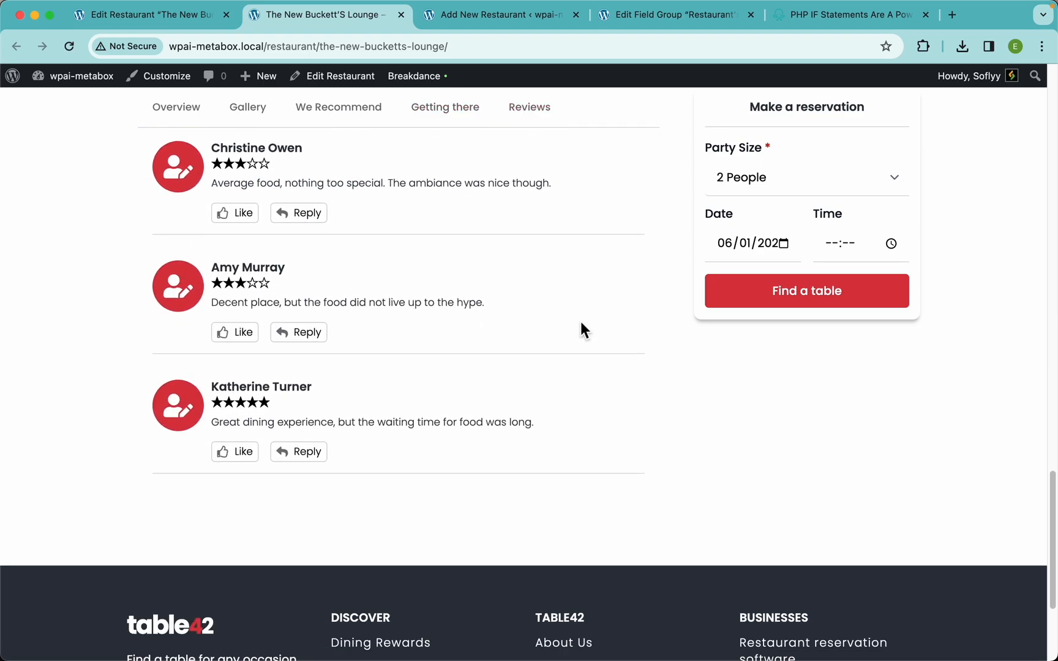
scroll(581, 323, "up", 20)
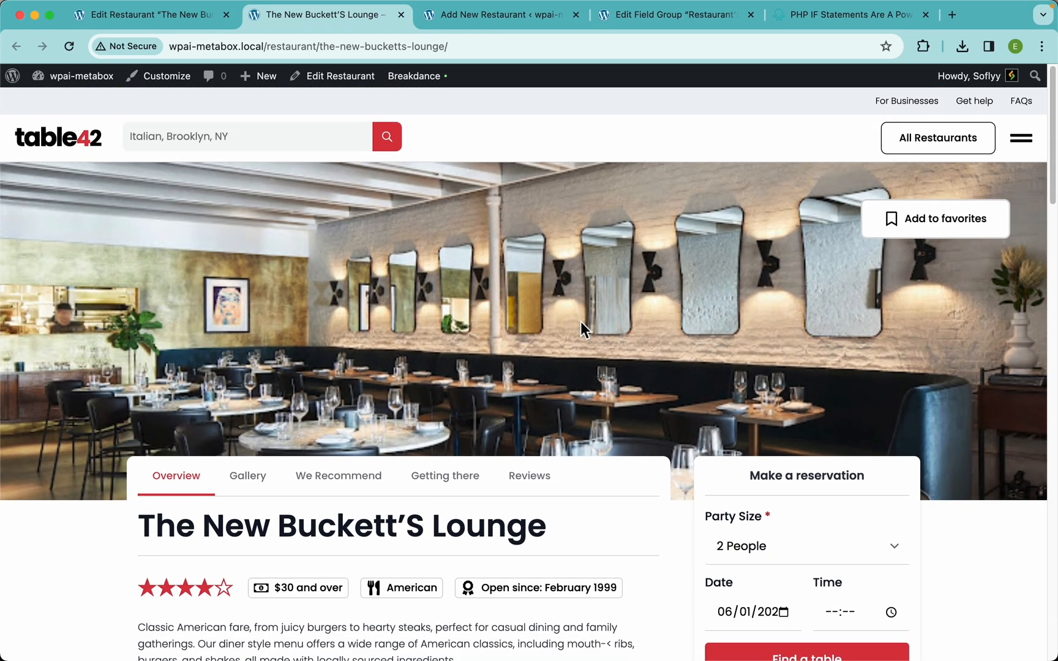